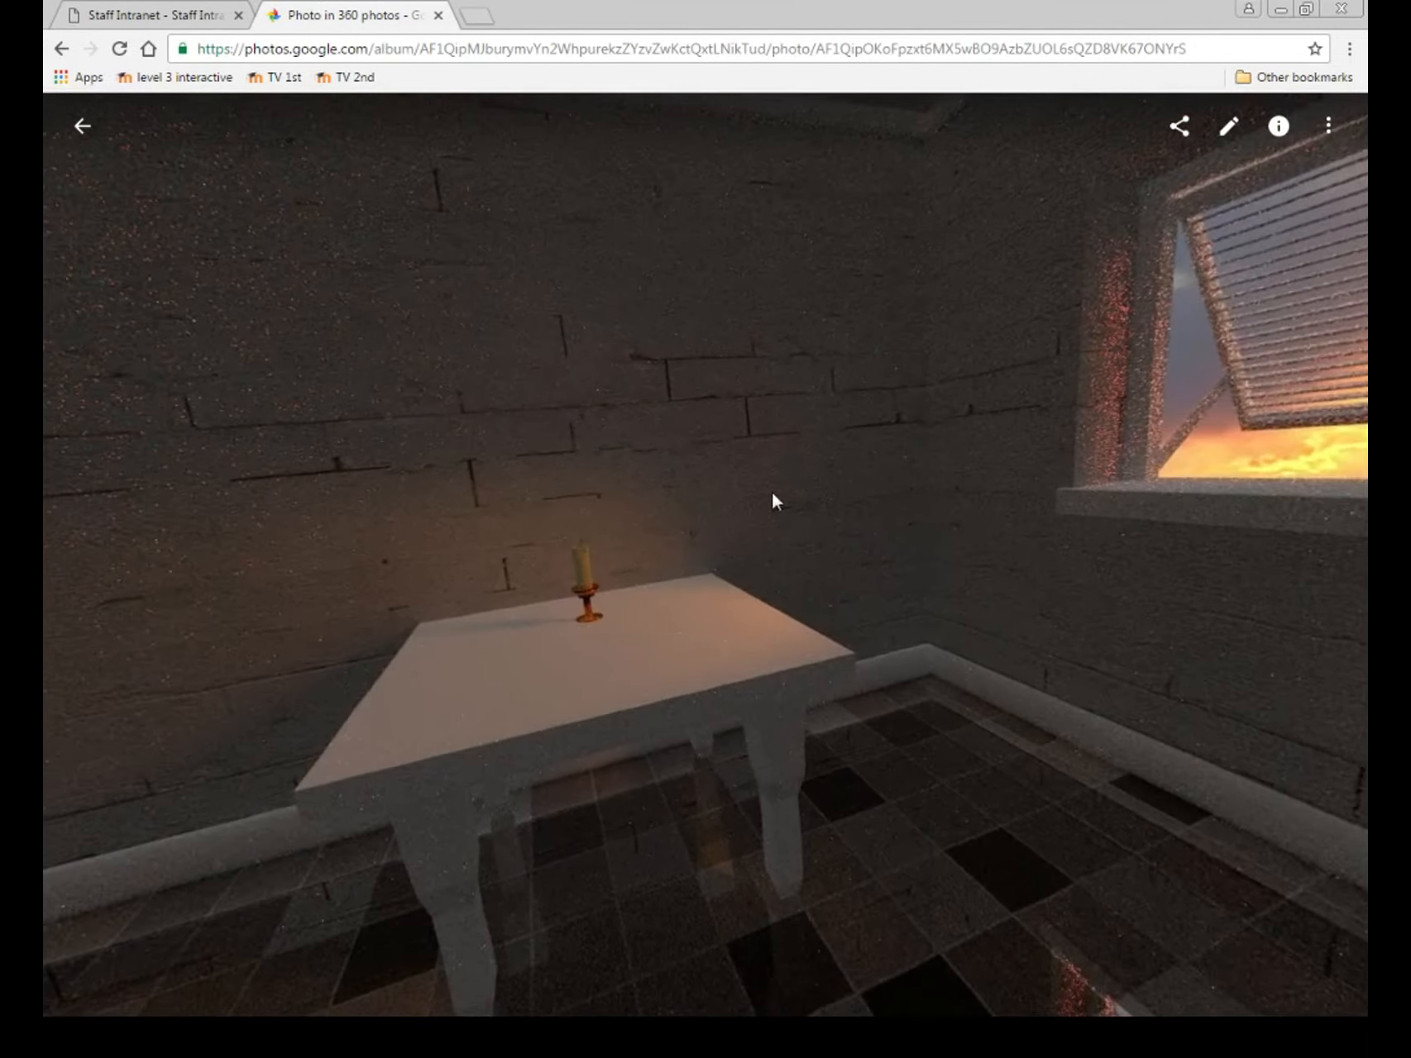
Look around the 360-degree photo of the room, examining the arched stairway, the table with the candle and the windows.
{"action": "left_click_drag", "start_coordinate": [873, 398], "coordinate": [815, 359]}
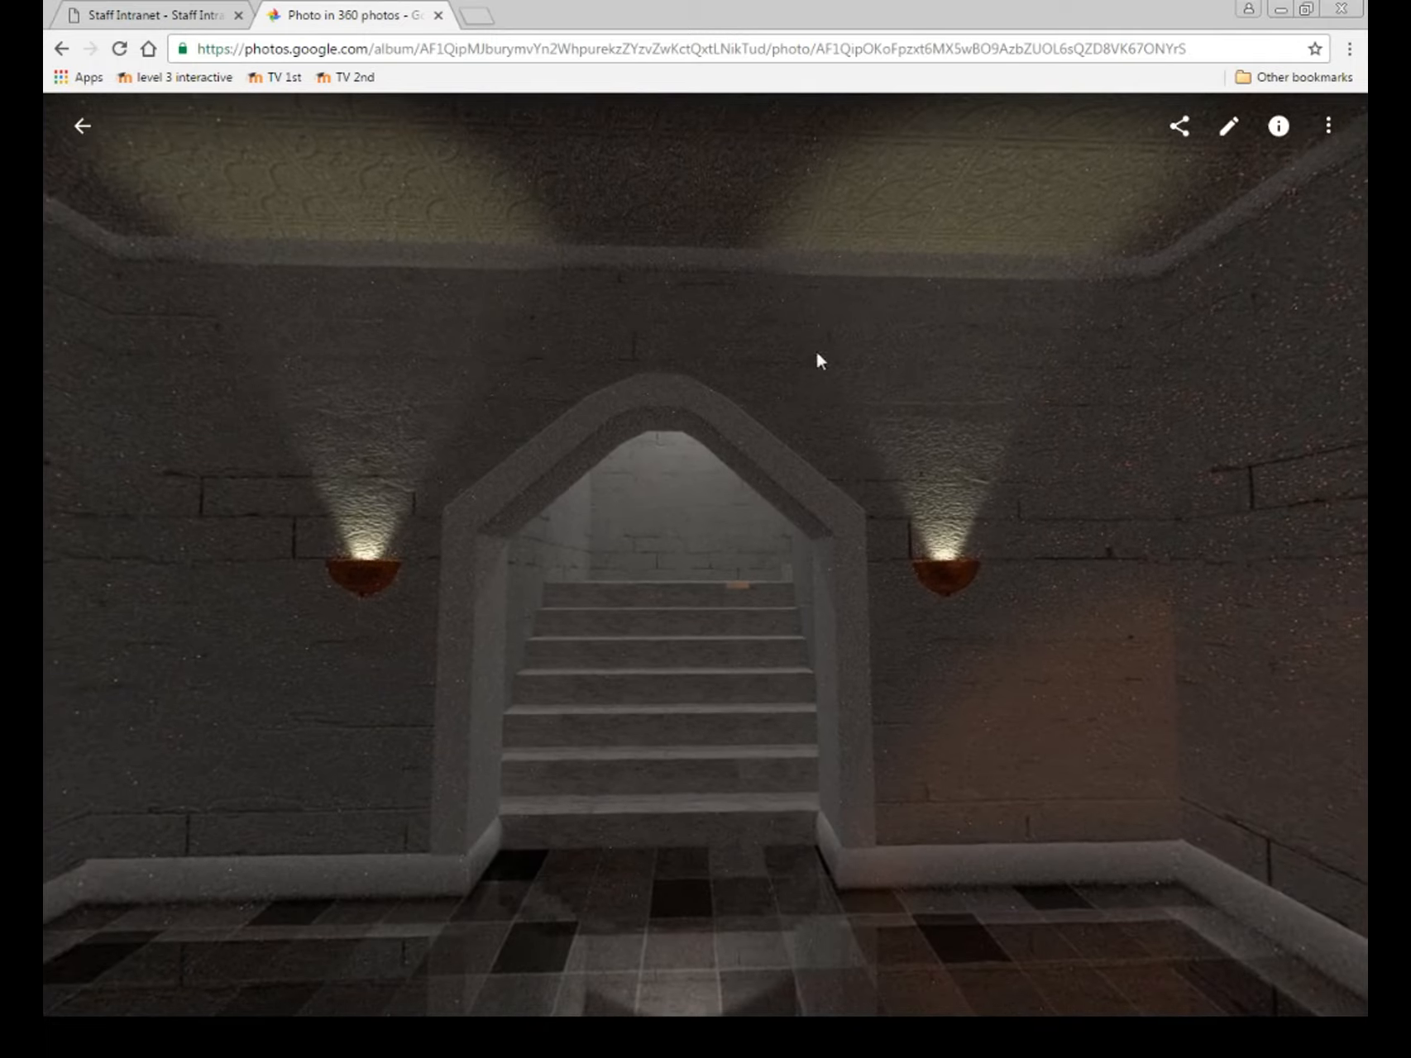
{"action": "left_click_drag", "start_coordinate": [765, 623], "coordinate": [365, 630]}
{"action": "left_click_drag", "start_coordinate": [1060, 743], "coordinate": [807, 778]}
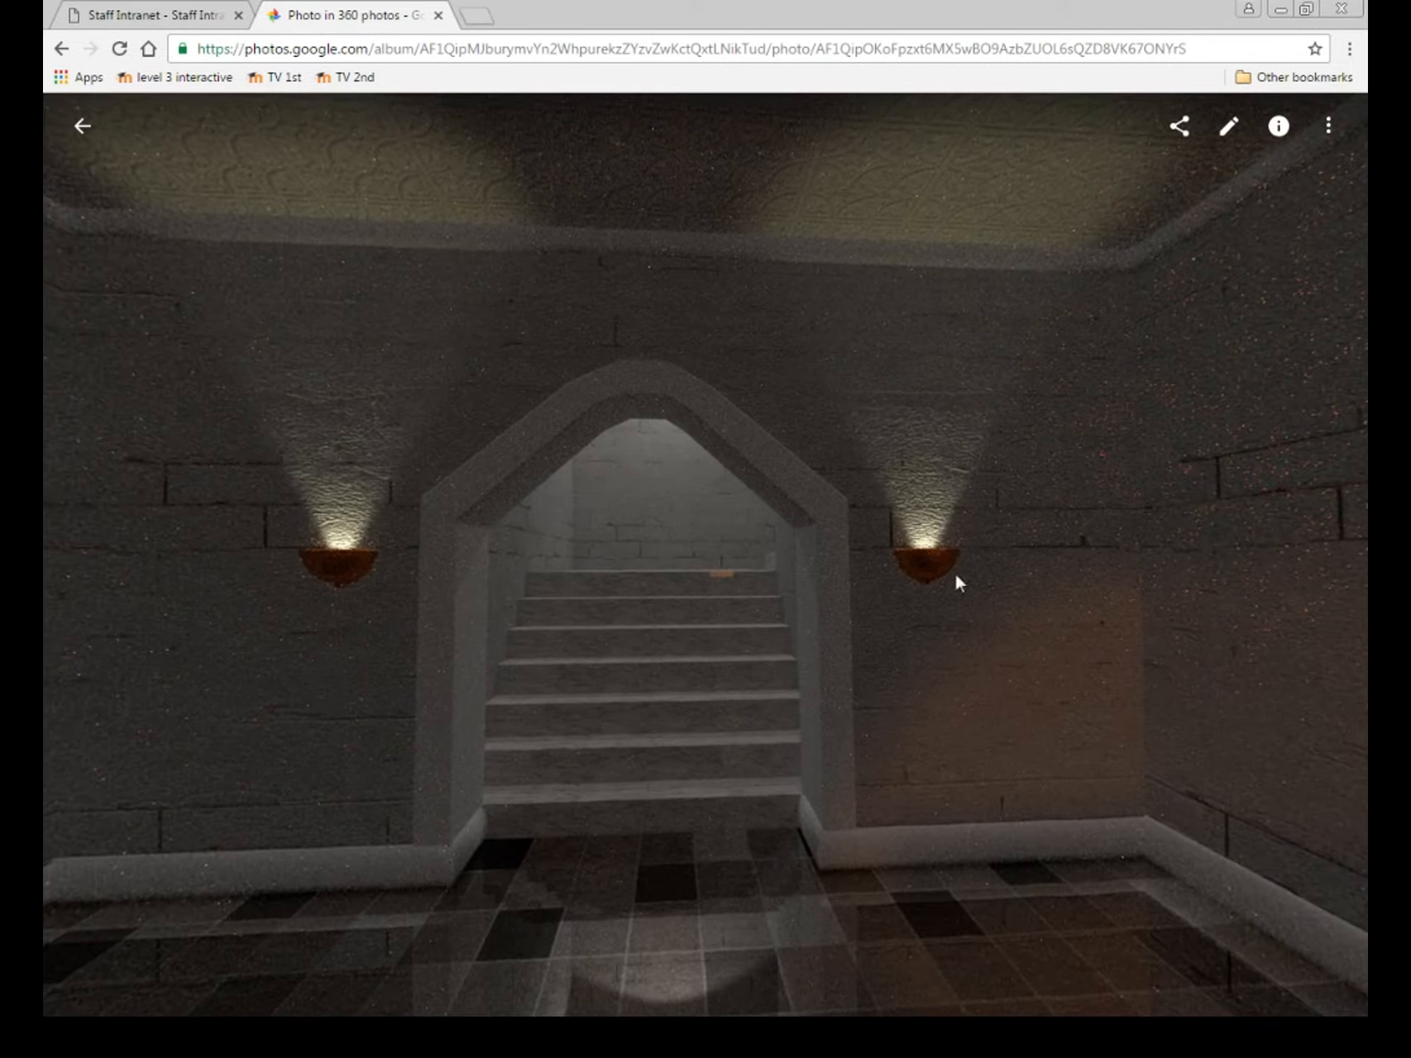
{"action": "left_click_drag", "start_coordinate": [764, 858], "coordinate": [649, 778]}
{"action": "left_click_drag", "start_coordinate": [1014, 639], "coordinate": [511, 551]}
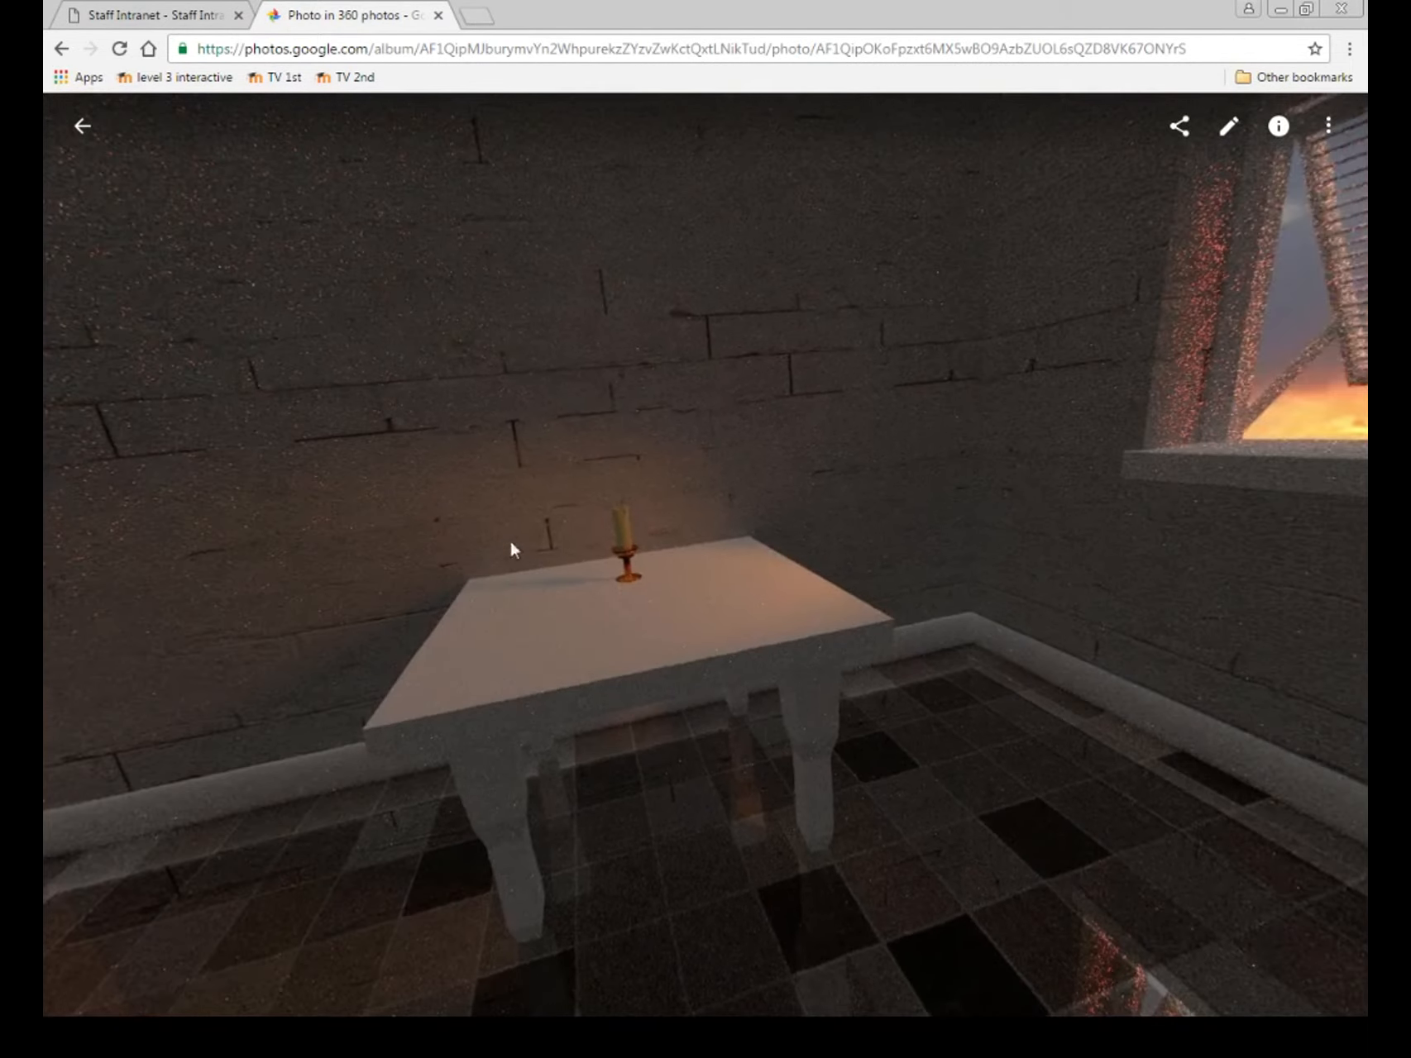
{"action": "left_click_drag", "start_coordinate": [973, 617], "coordinate": [318, 761]}
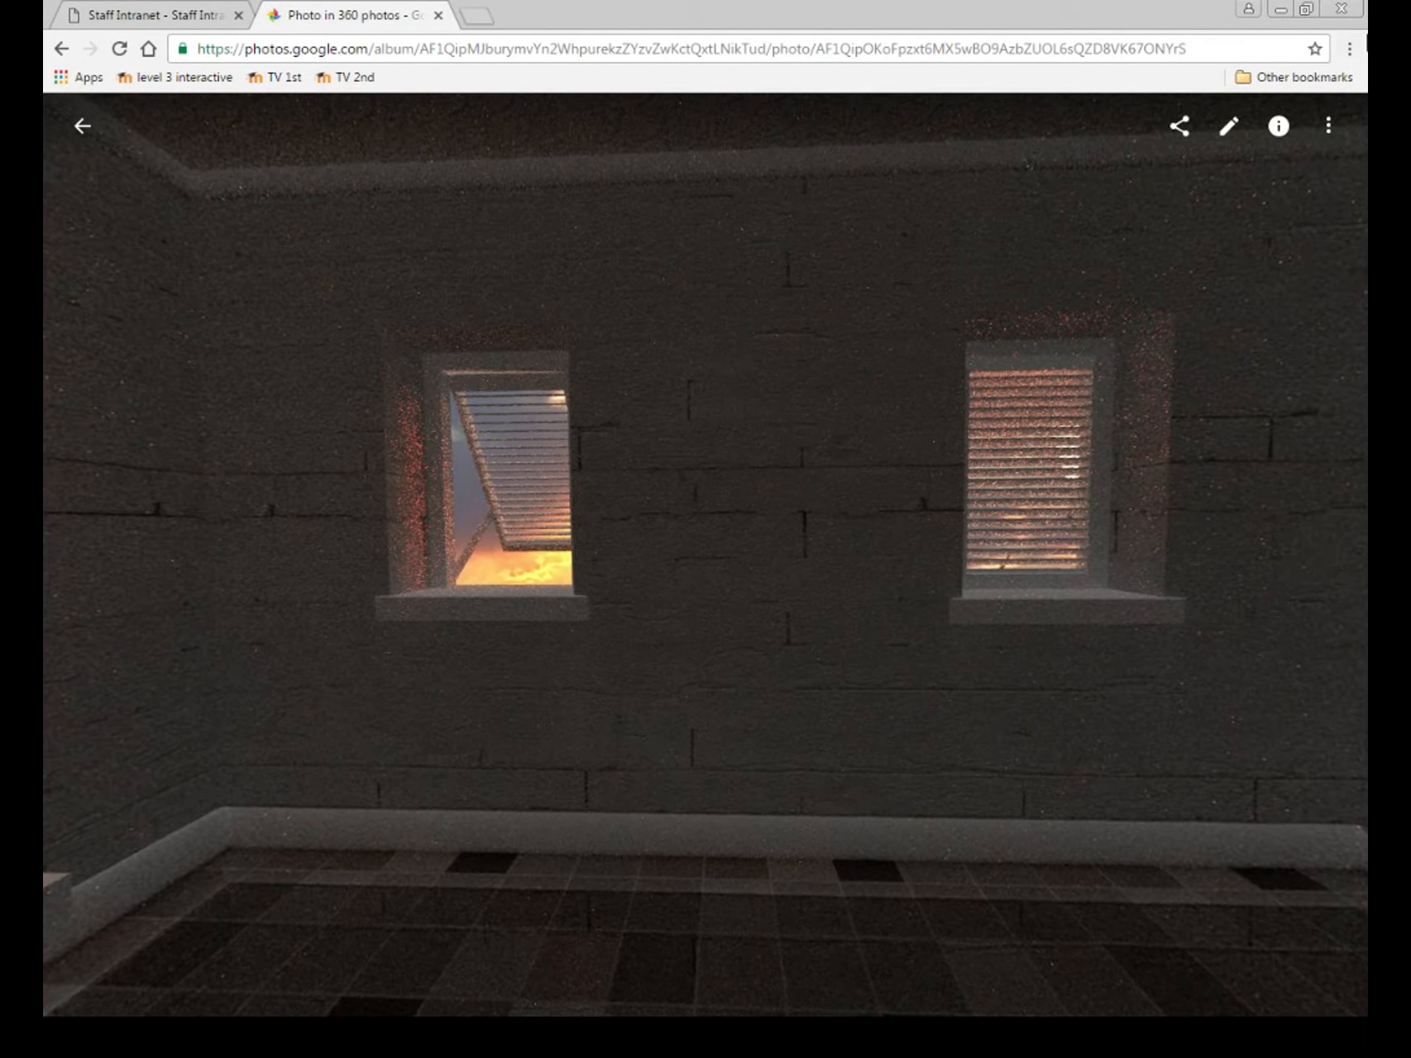
Switch to Blender and examine the room scene, picking out the individual plates, bowls, cups and spoon on the table.
{"action": "left_click", "coordinate": [1280, 9]}
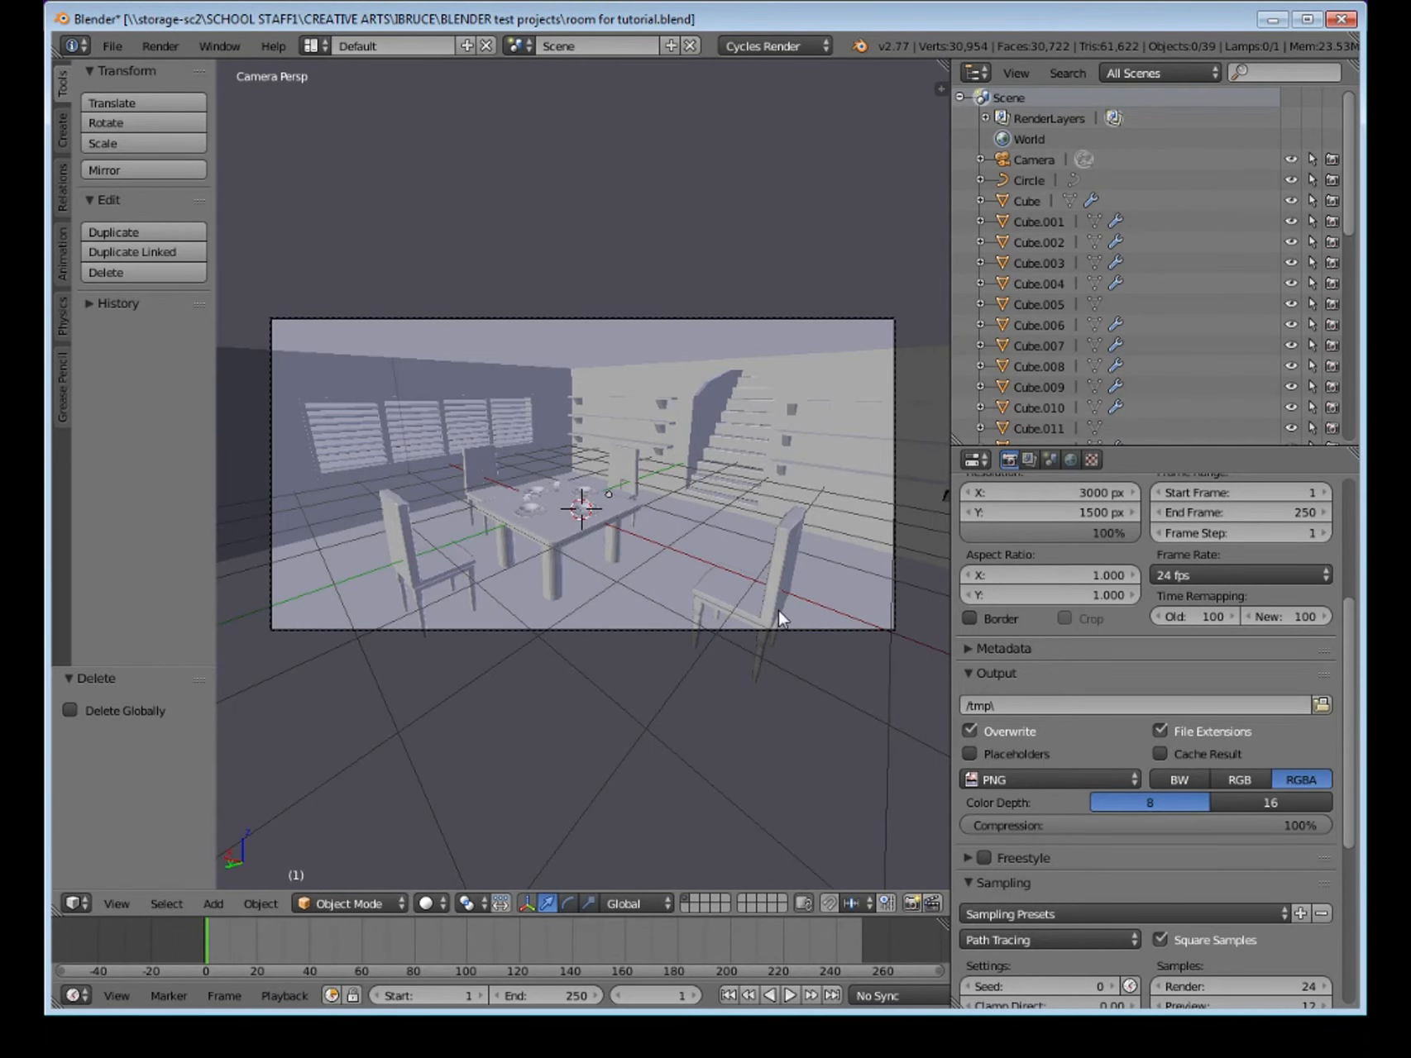
{"action": "scroll", "coordinate": [767, 621], "scroll_direction": "up", "scroll_amount": 4}
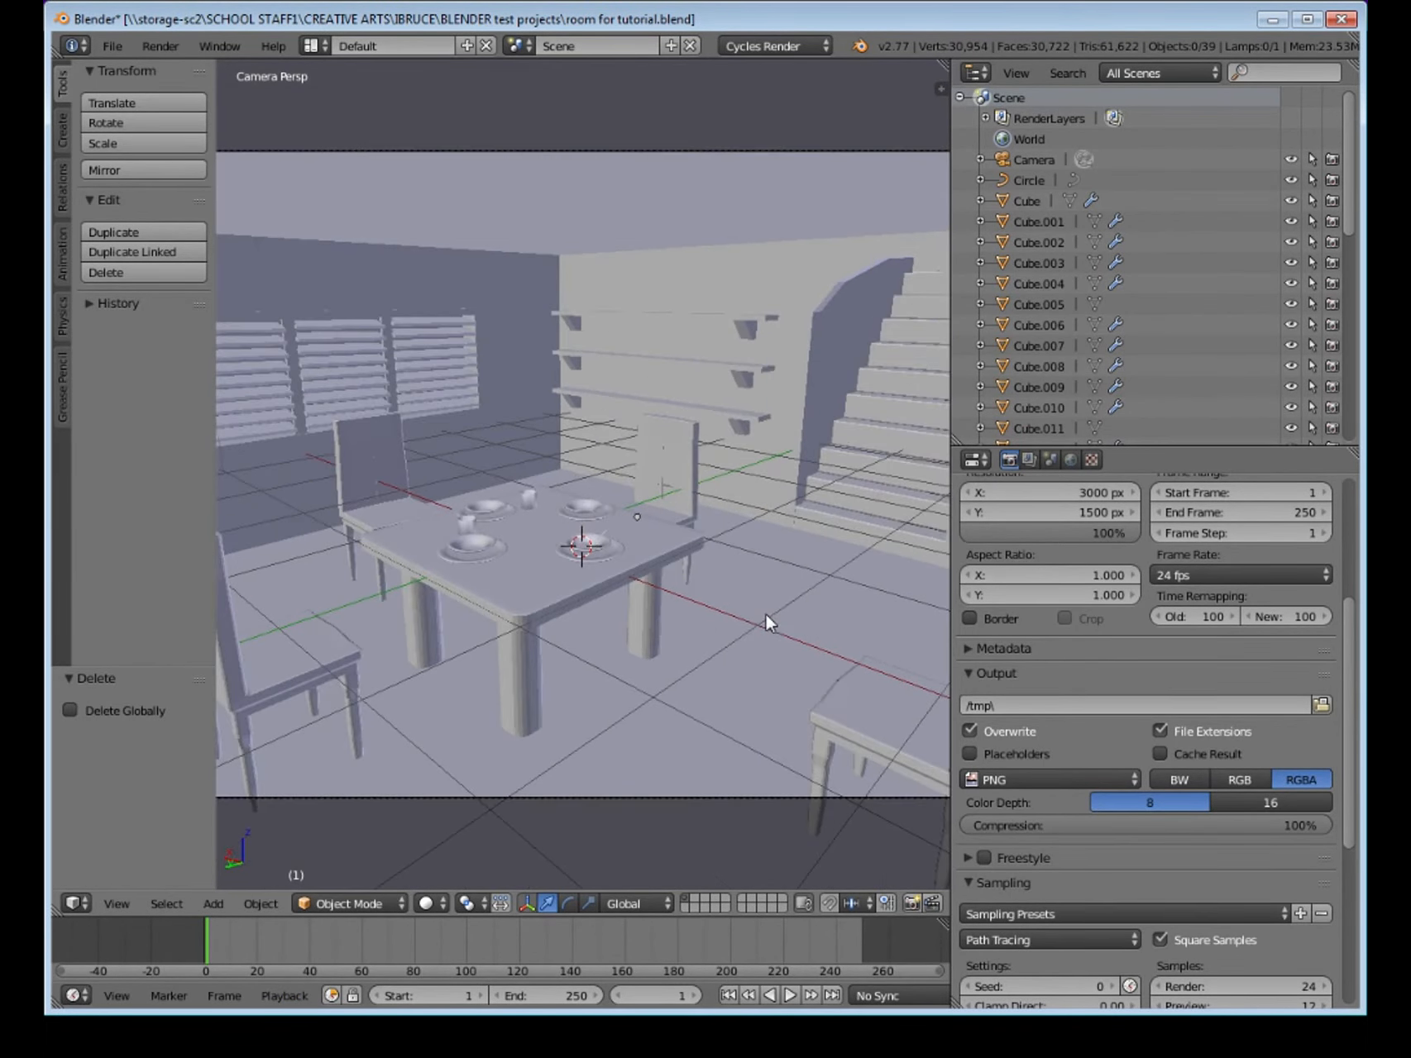
{"action": "scroll", "coordinate": [756, 620], "scroll_direction": "up", "scroll_amount": 3}
{"action": "scroll", "coordinate": [724, 637], "scroll_direction": "down", "scroll_amount": 3}
{"action": "scroll", "coordinate": [653, 626], "scroll_direction": "up", "scroll_amount": 4}
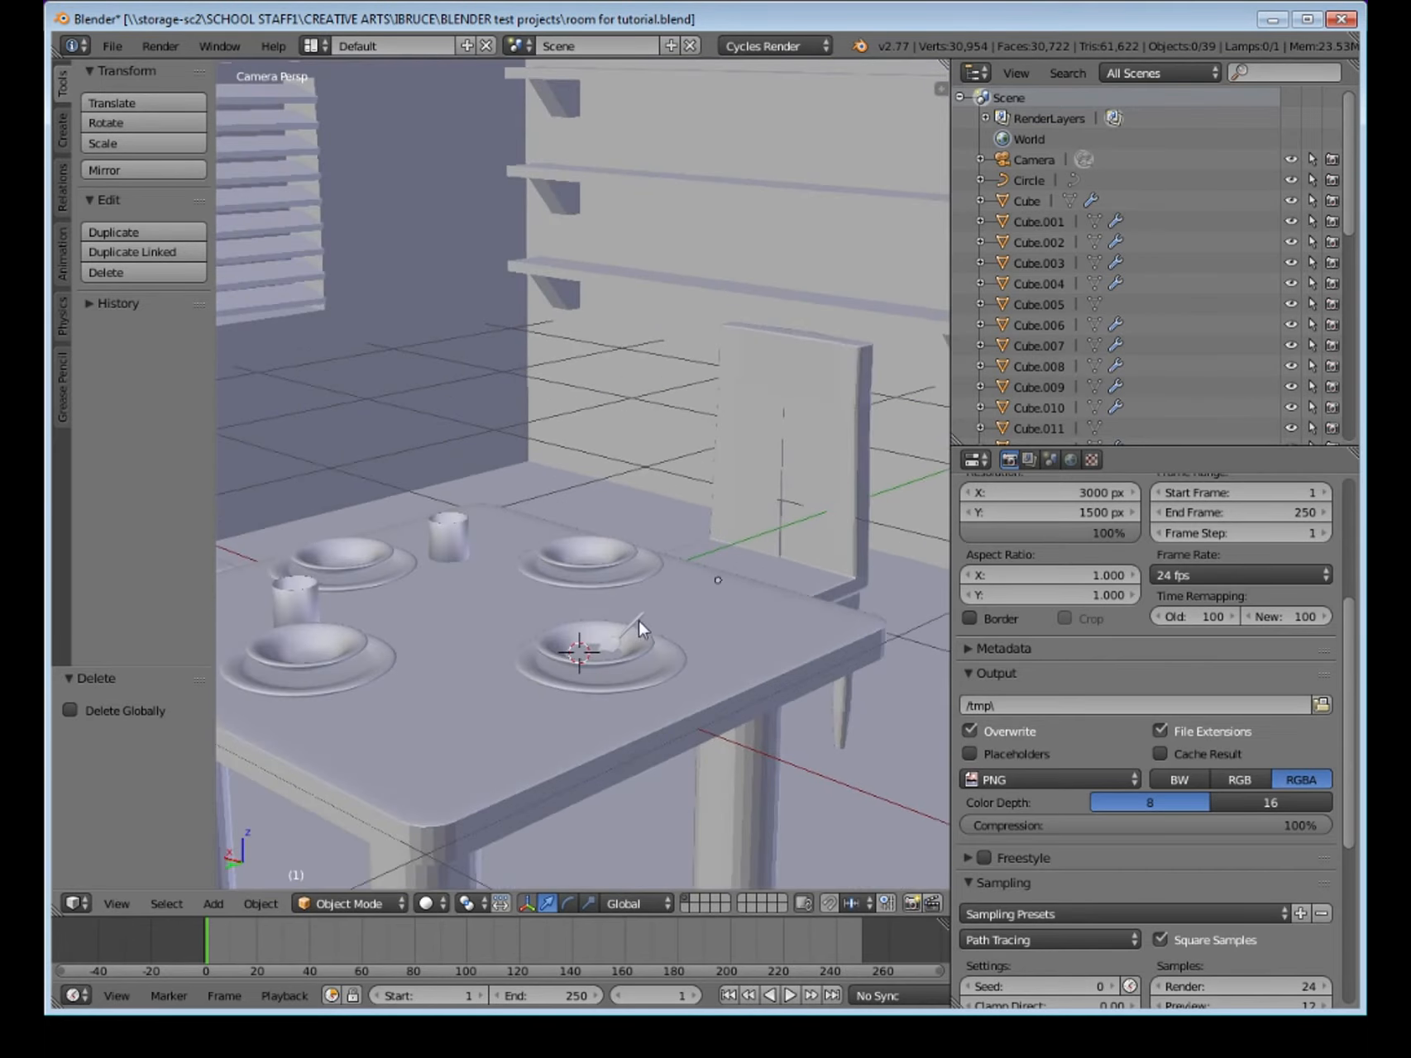
{"action": "right_click", "coordinate": [584, 652]}
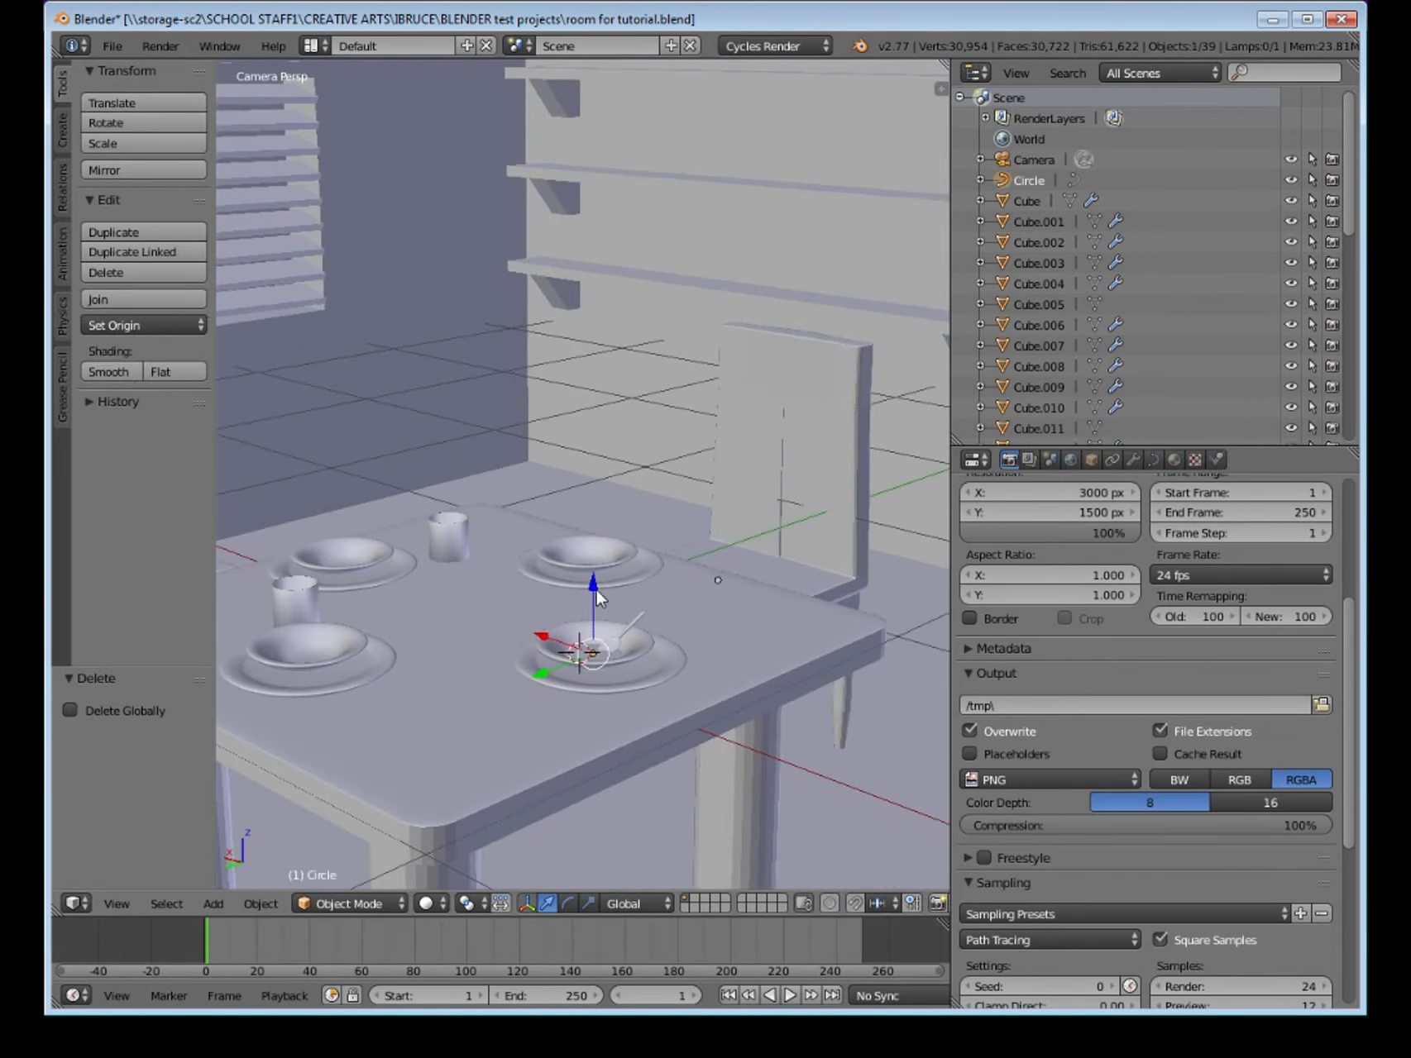
{"action": "right_click", "coordinate": [612, 573]}
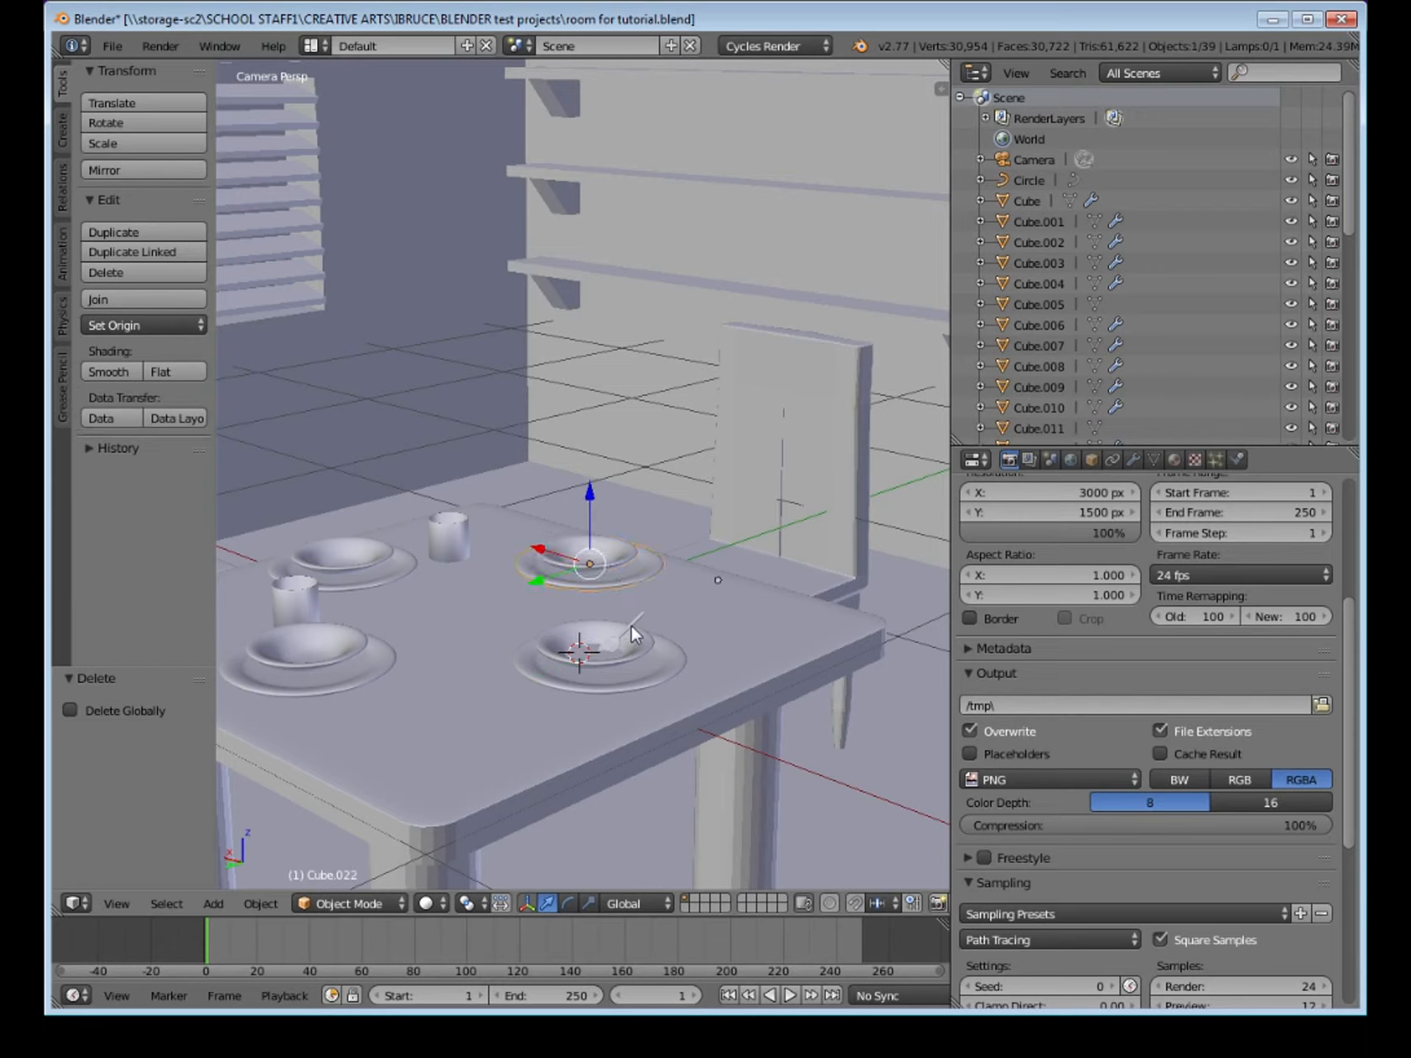
{"action": "right_click", "coordinate": [466, 547]}
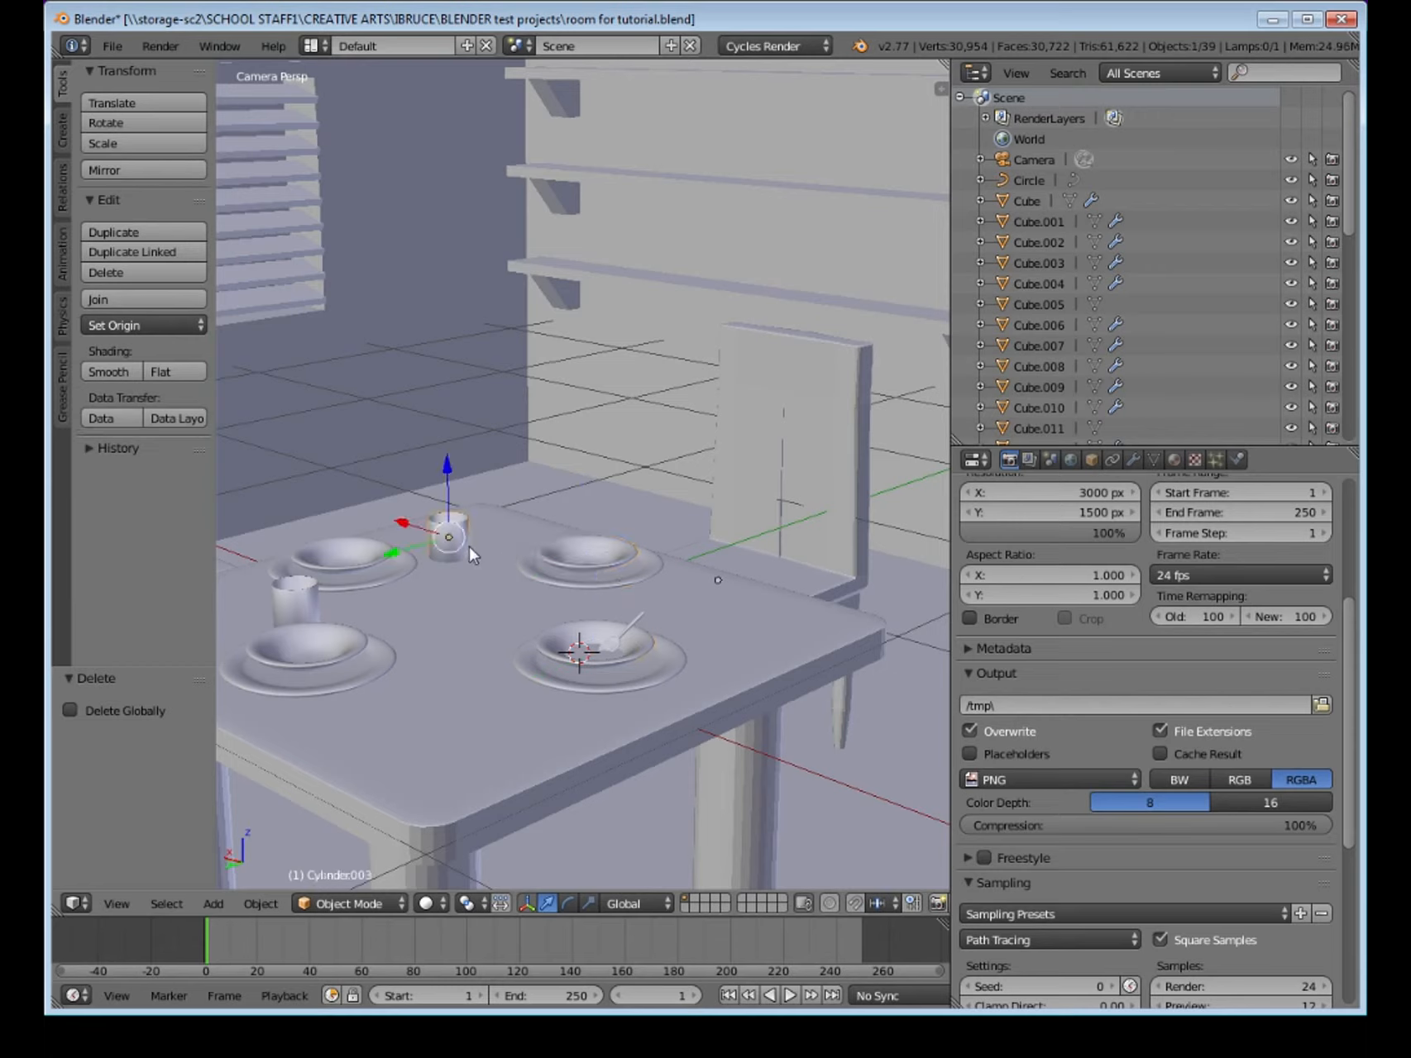
{"action": "right_click", "coordinate": [277, 606]}
{"action": "right_click", "coordinate": [324, 657]}
{"action": "right_click", "coordinate": [616, 686]}
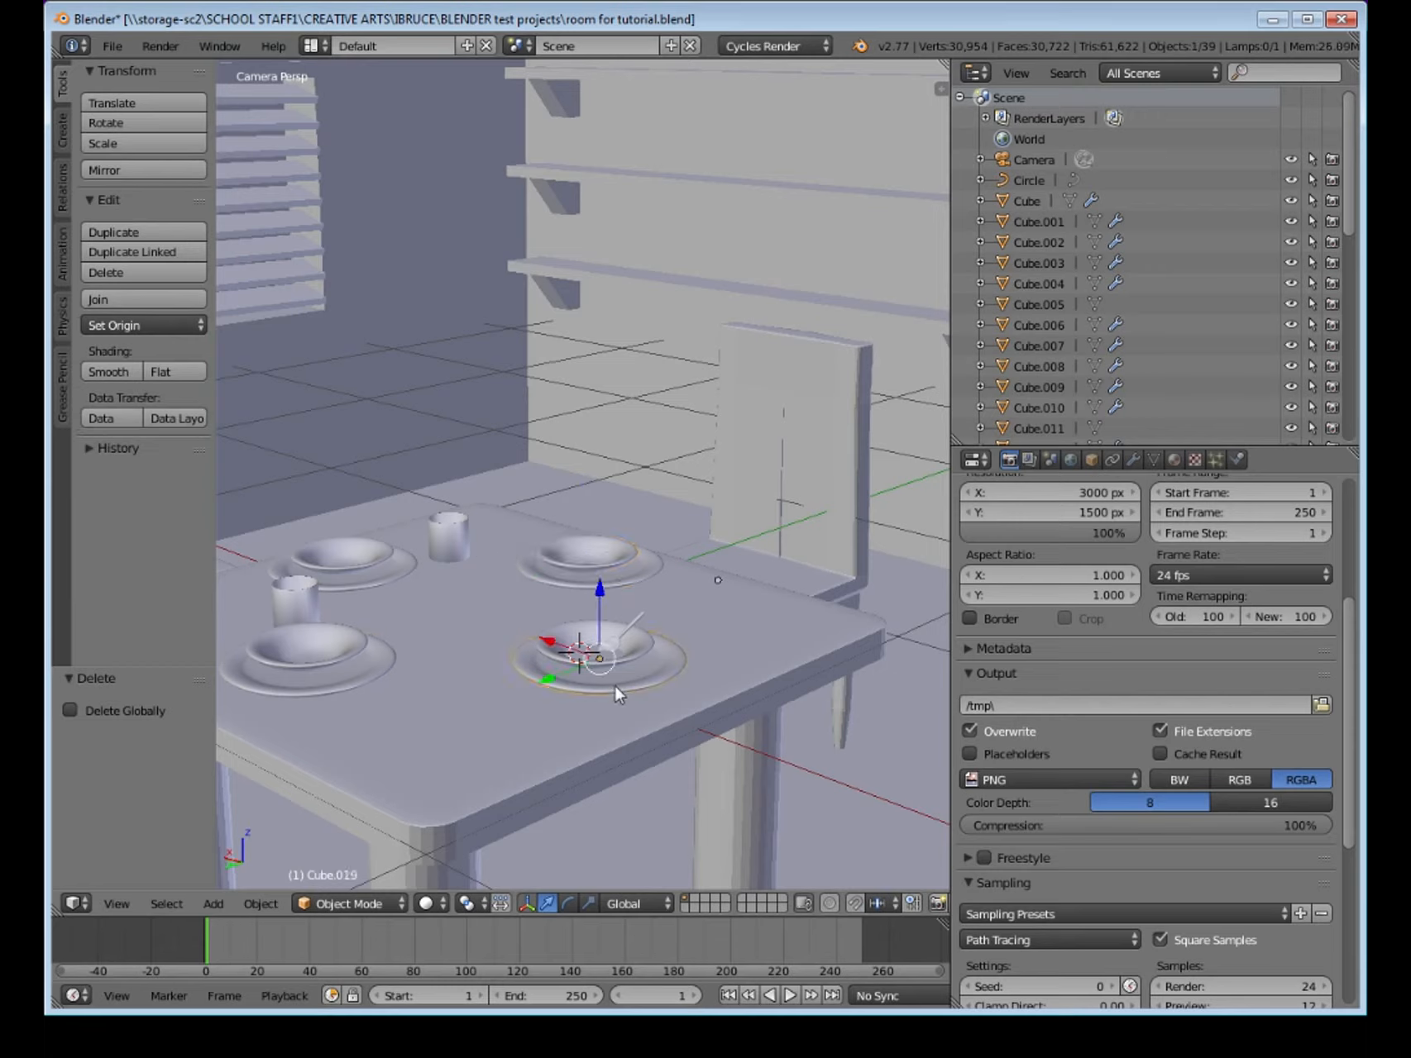
{"action": "right_click", "coordinate": [601, 653]}
{"action": "right_click", "coordinate": [629, 633]}
{"action": "right_click", "coordinate": [612, 554]}
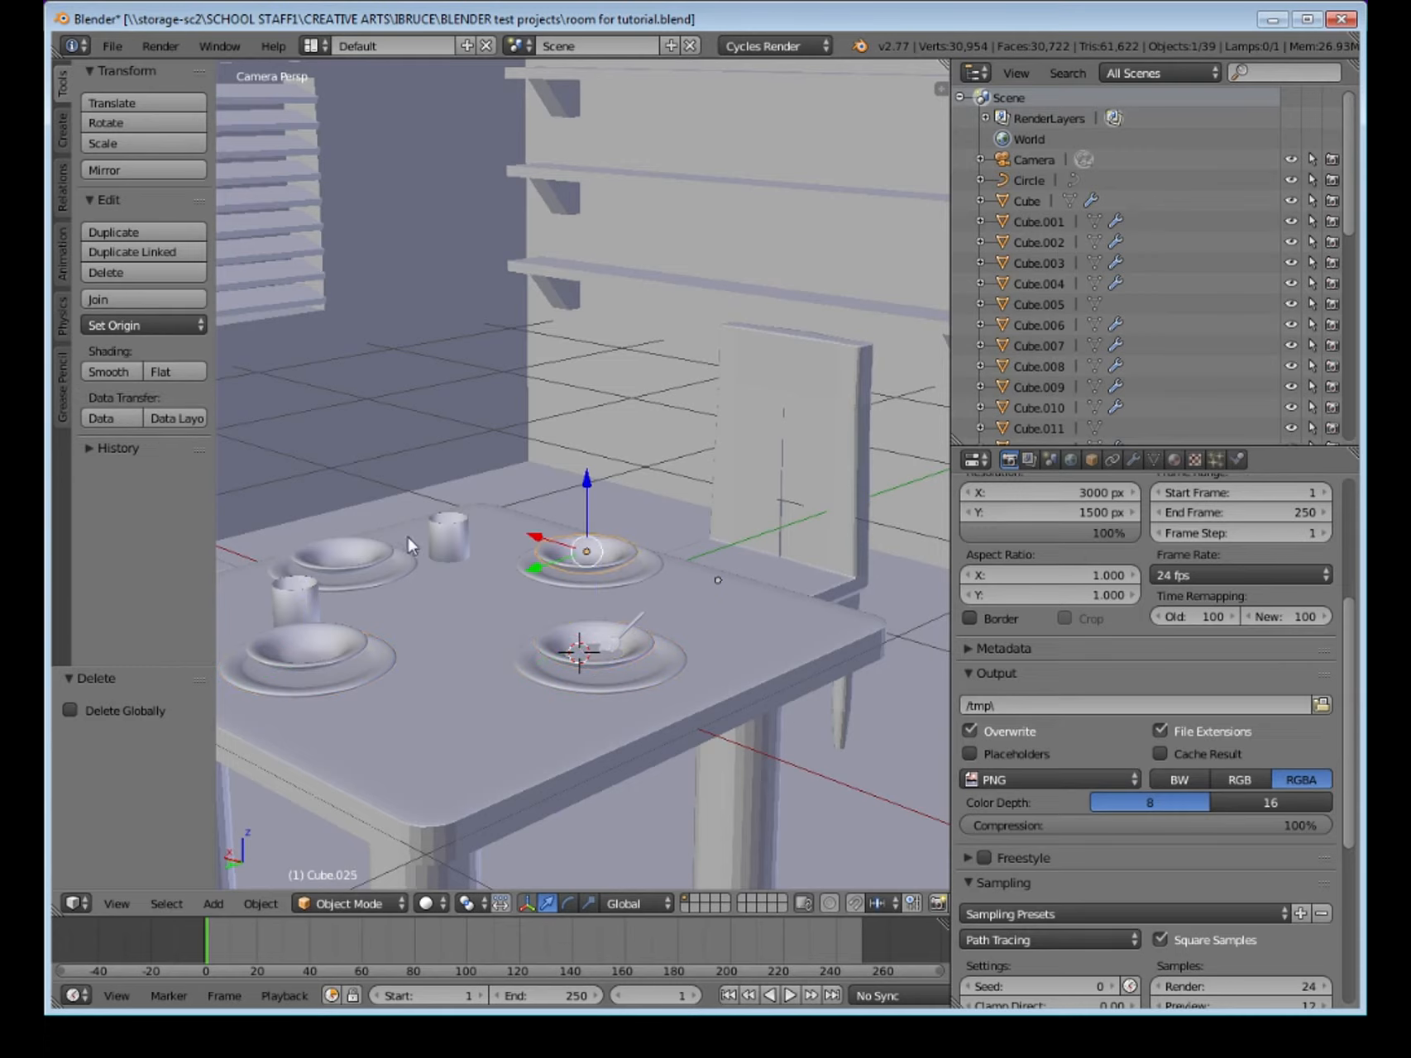
{"action": "right_click", "coordinate": [450, 544]}
{"action": "right_click", "coordinate": [372, 561]}
{"action": "right_click", "coordinate": [392, 574]}
{"action": "scroll", "coordinate": [514, 572], "scroll_direction": "down", "scroll_amount": 6}
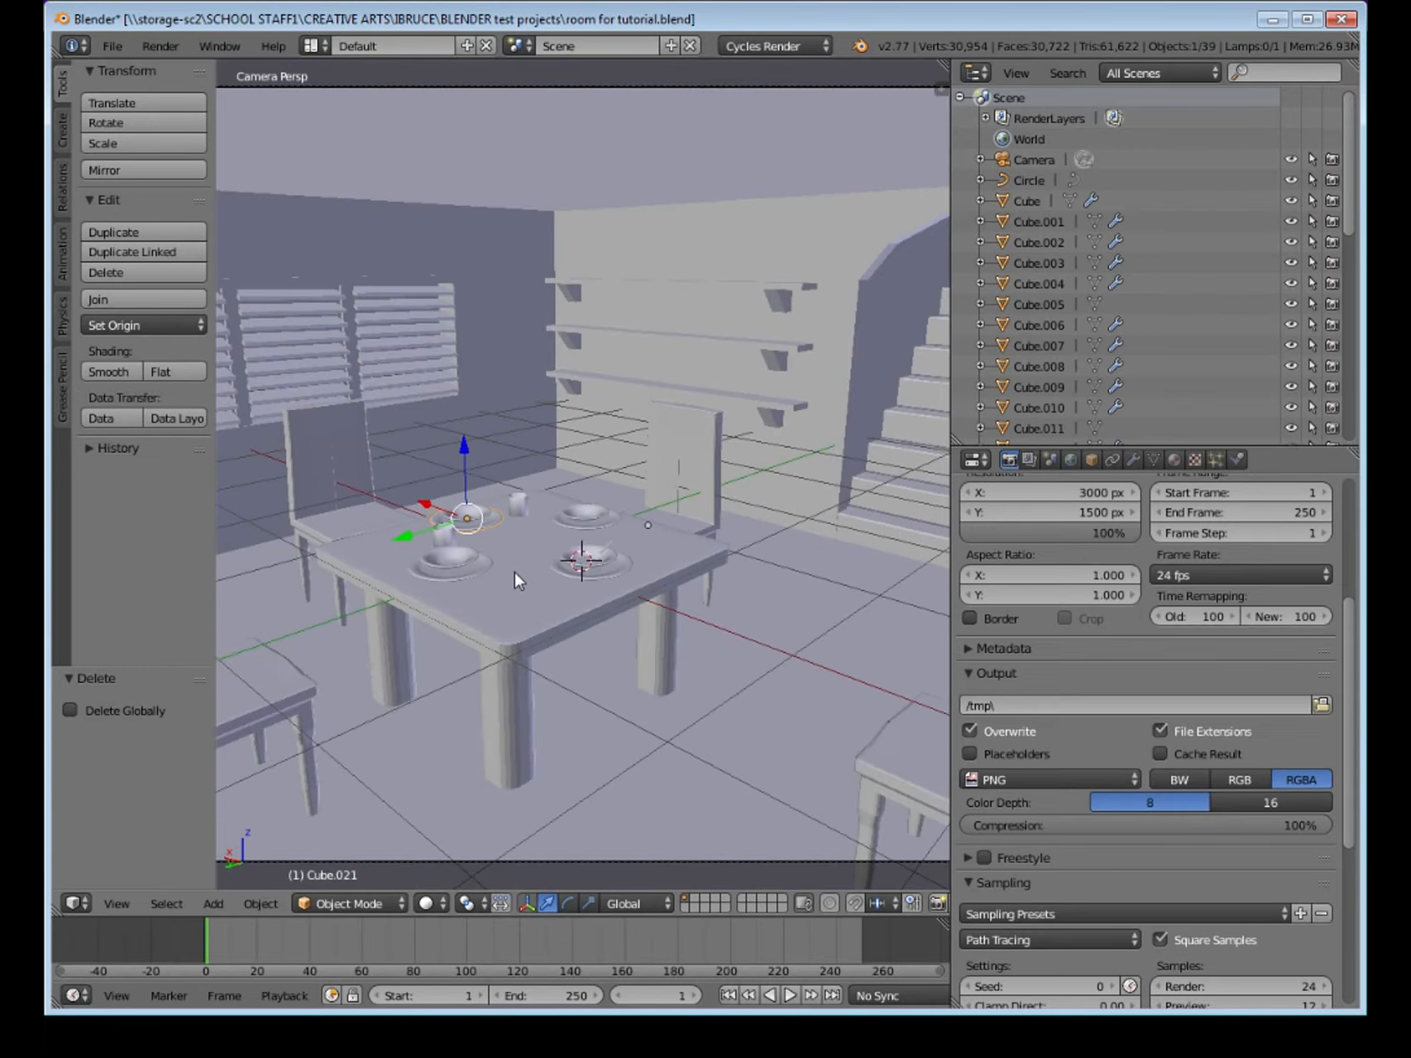
{"action": "scroll", "coordinate": [514, 572], "scroll_direction": "down", "scroll_amount": 5}
{"action": "scroll", "coordinate": [516, 569], "scroll_direction": "up", "scroll_amount": 4}
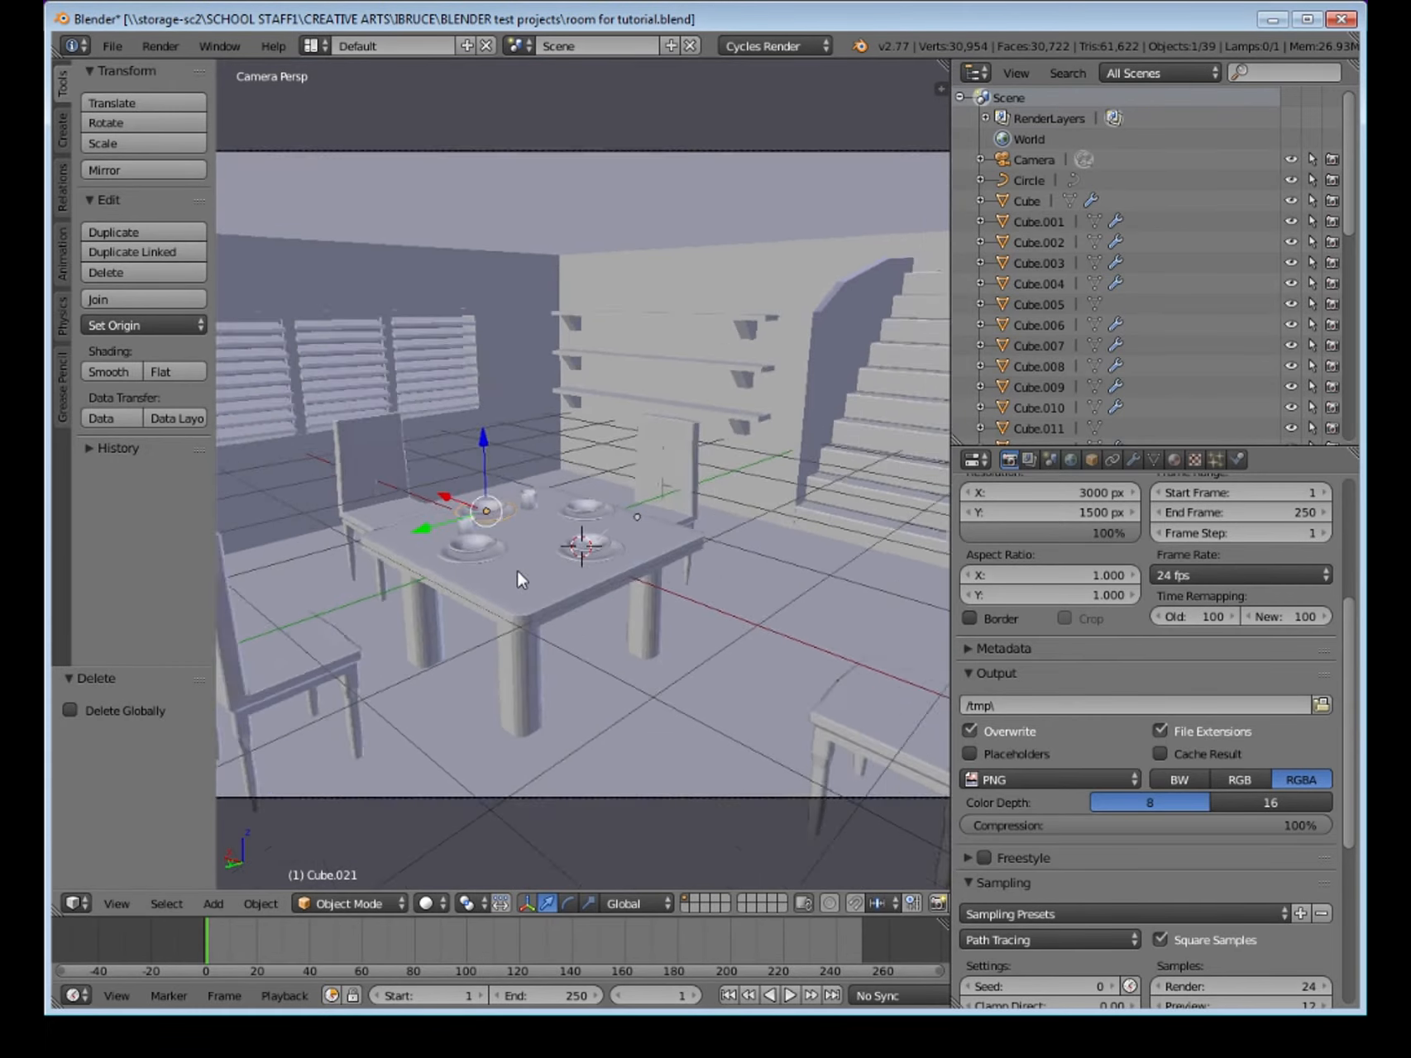
{"action": "scroll", "coordinate": [520, 578], "scroll_direction": "down", "scroll_amount": 4}
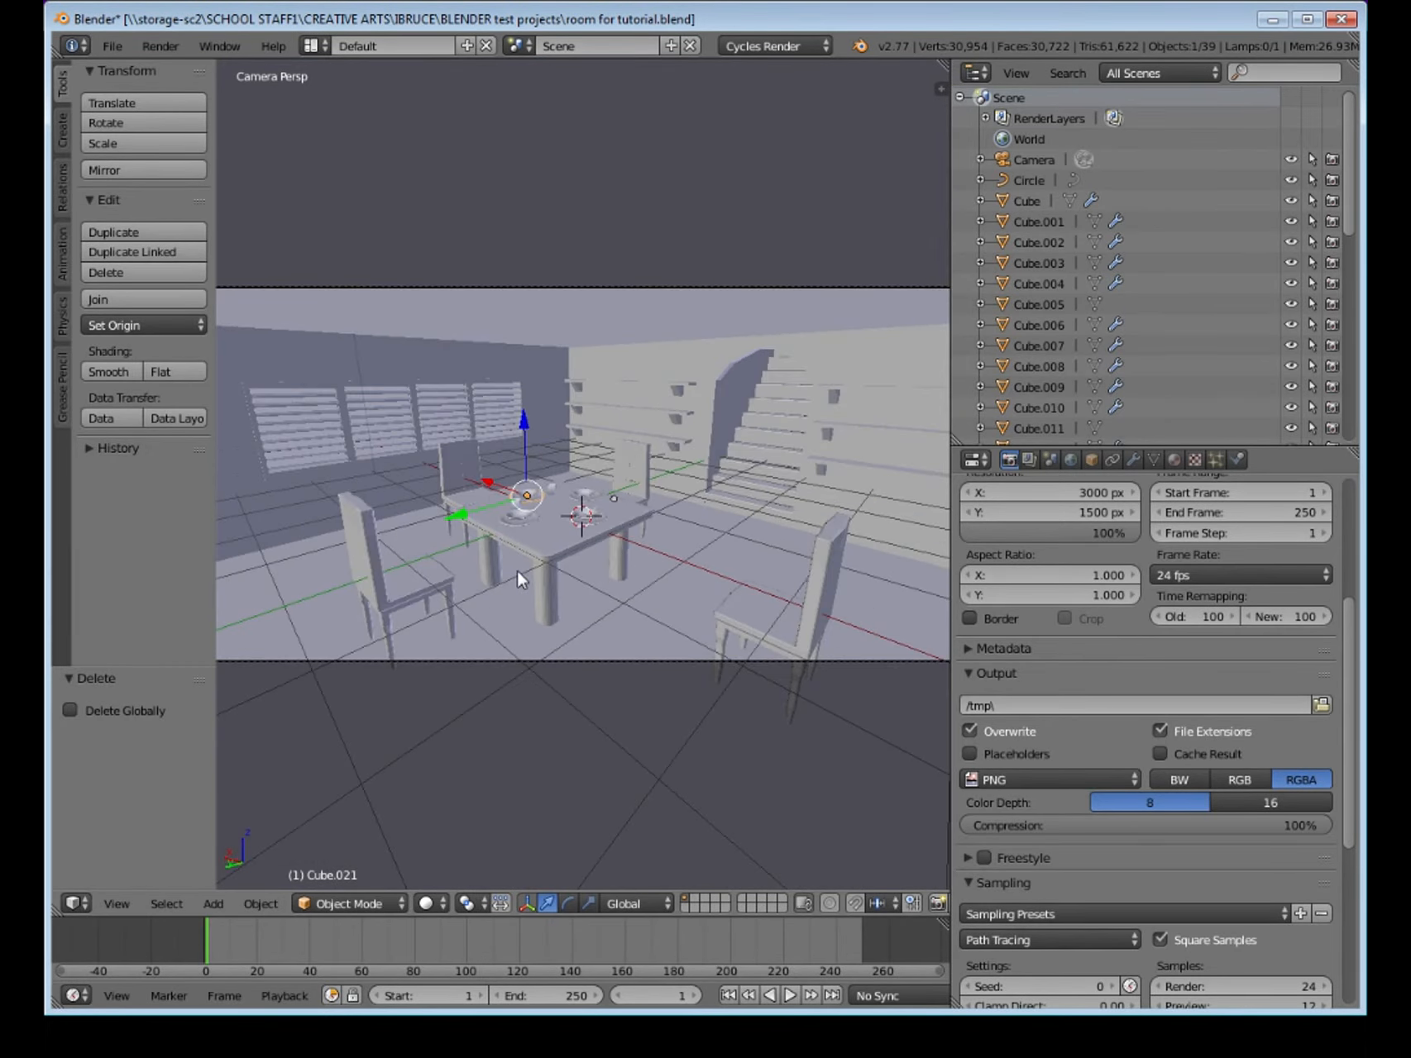
{"action": "scroll", "coordinate": [569, 517], "scroll_direction": "up", "scroll_amount": 2}
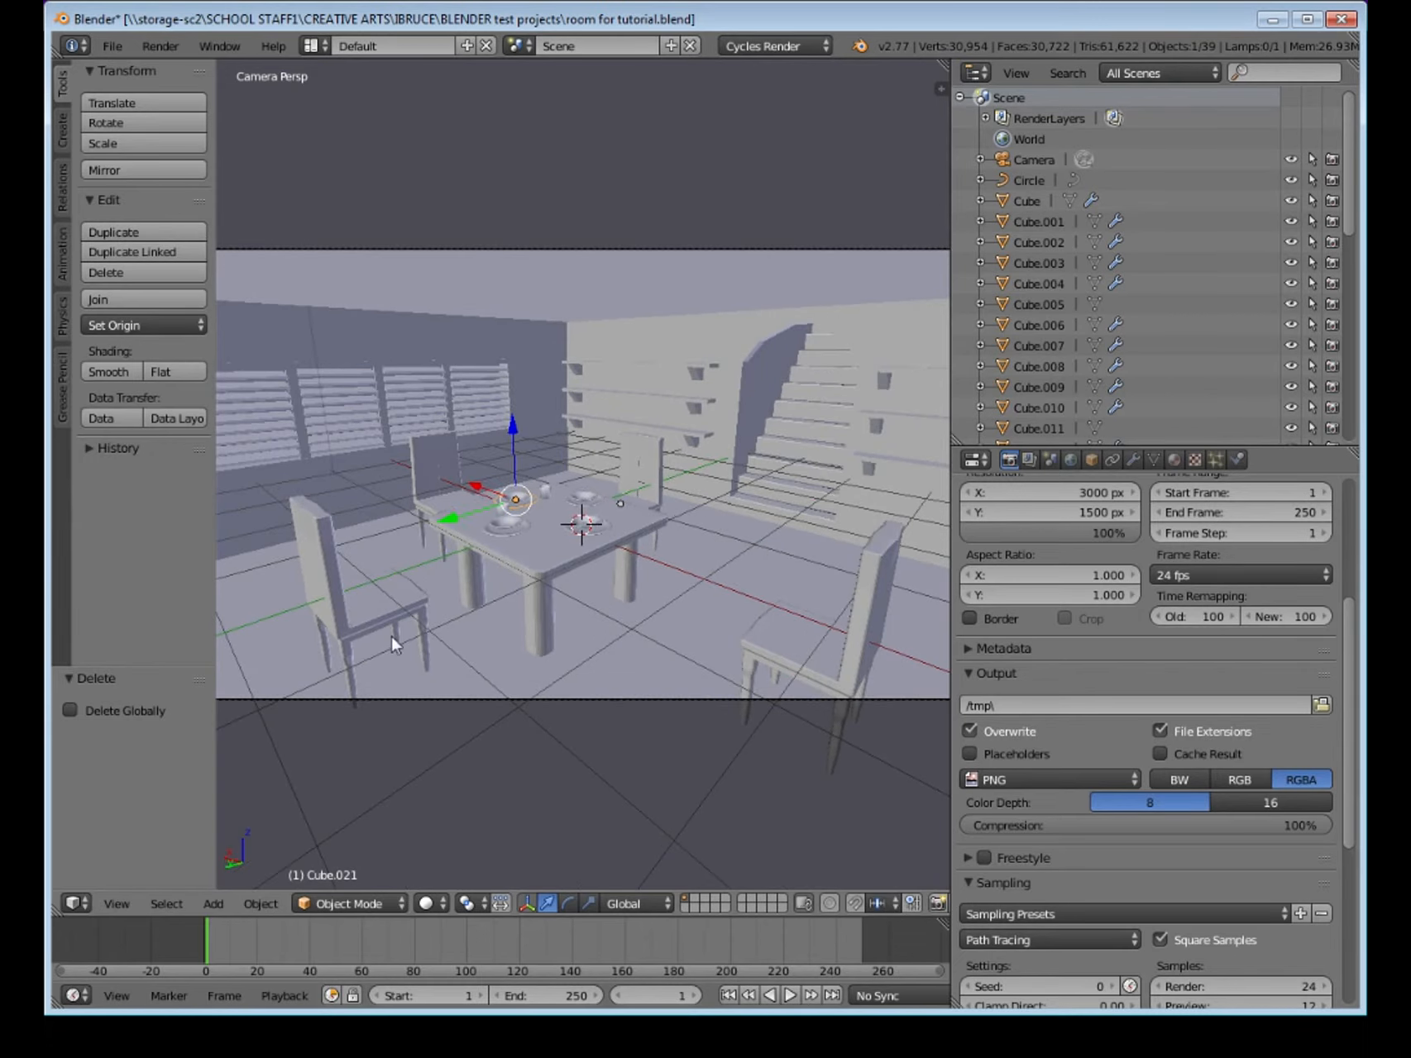
Add a Point lamp at the 3D cursor on the table and raise it about 1.44 units along Z.
{"action": "left_click", "coordinate": [63, 131]}
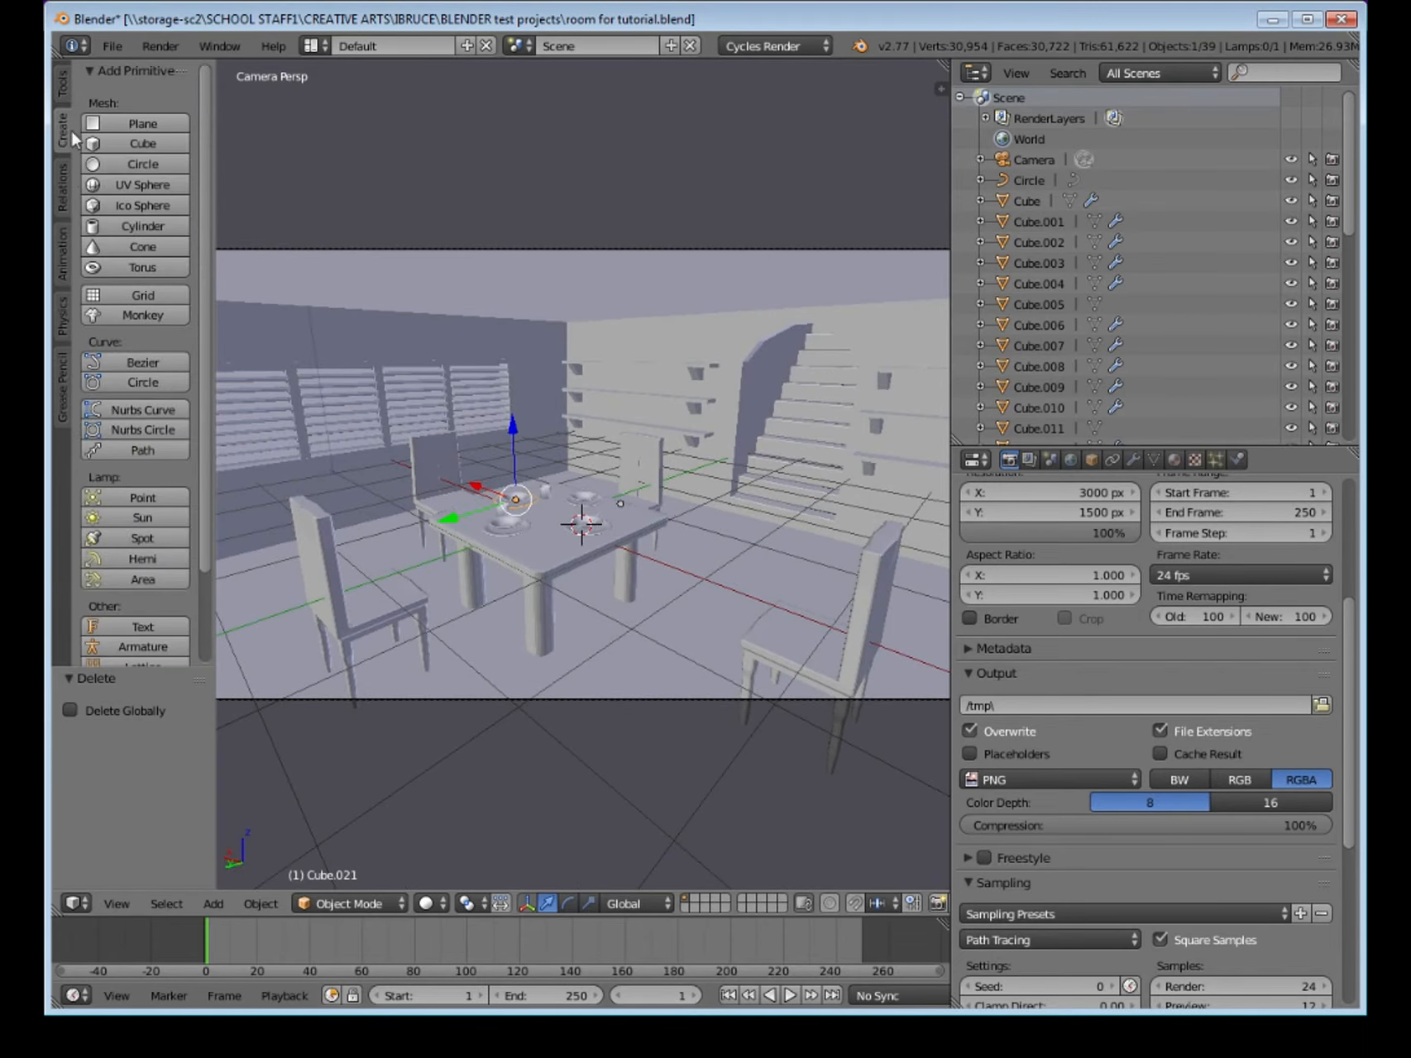
{"action": "scroll", "coordinate": [169, 330], "scroll_direction": "down", "scroll_amount": 3}
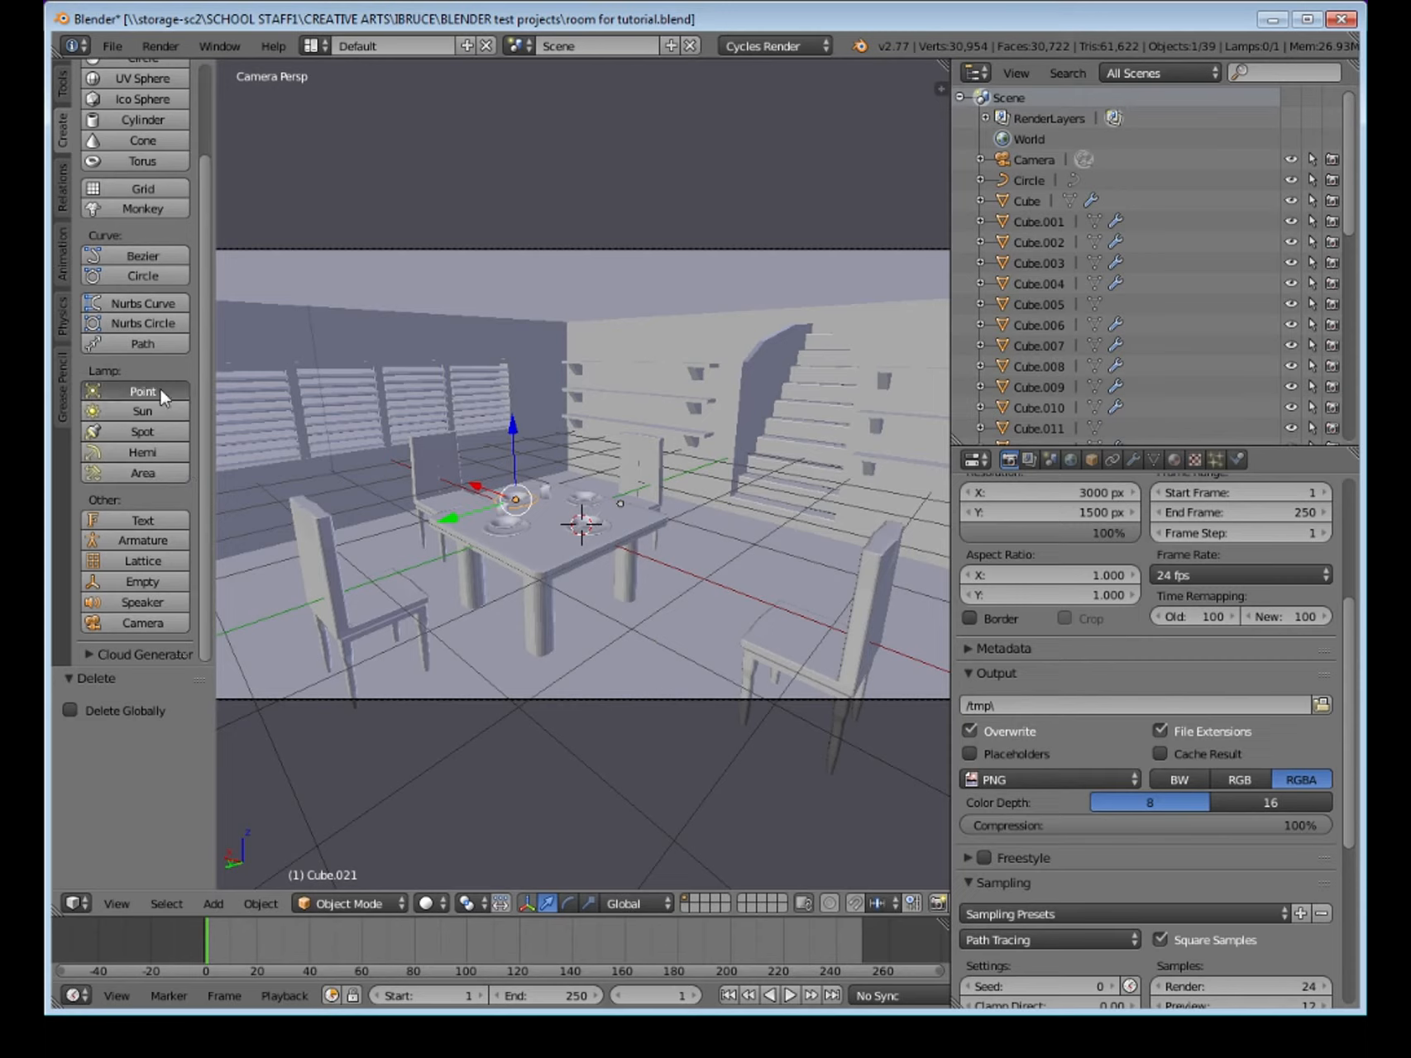
{"action": "left_click", "coordinate": [142, 391]}
{"action": "left_click_drag", "start_coordinate": [597, 461], "coordinate": [588, 325]}
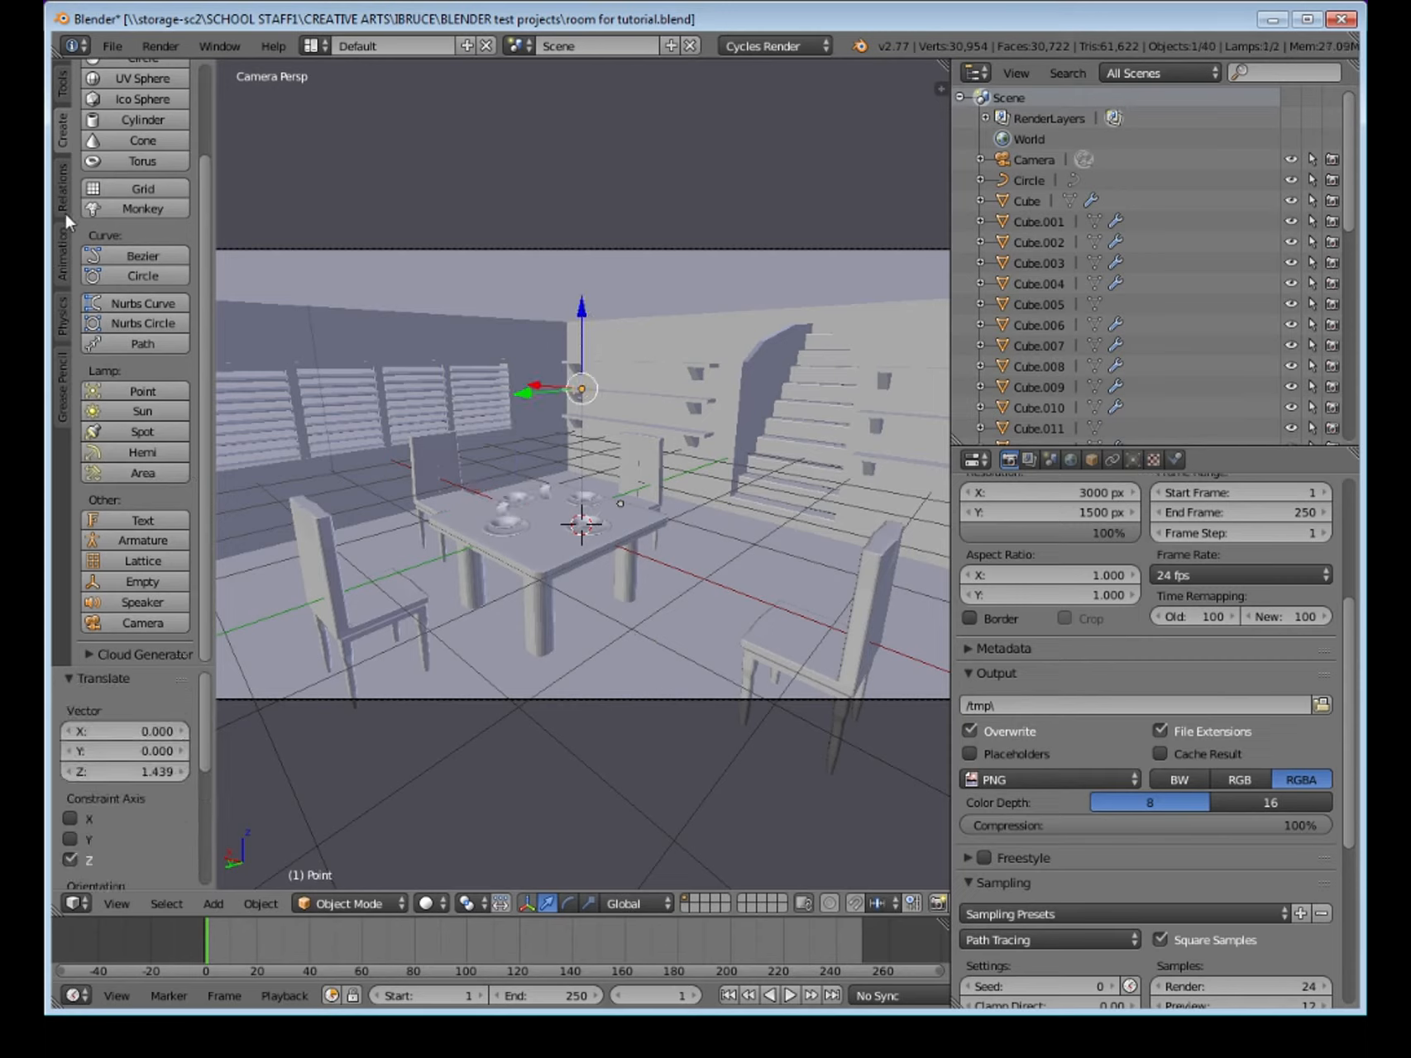
Change the new lamp's type to Area.
{"action": "left_click", "coordinate": [1134, 460]}
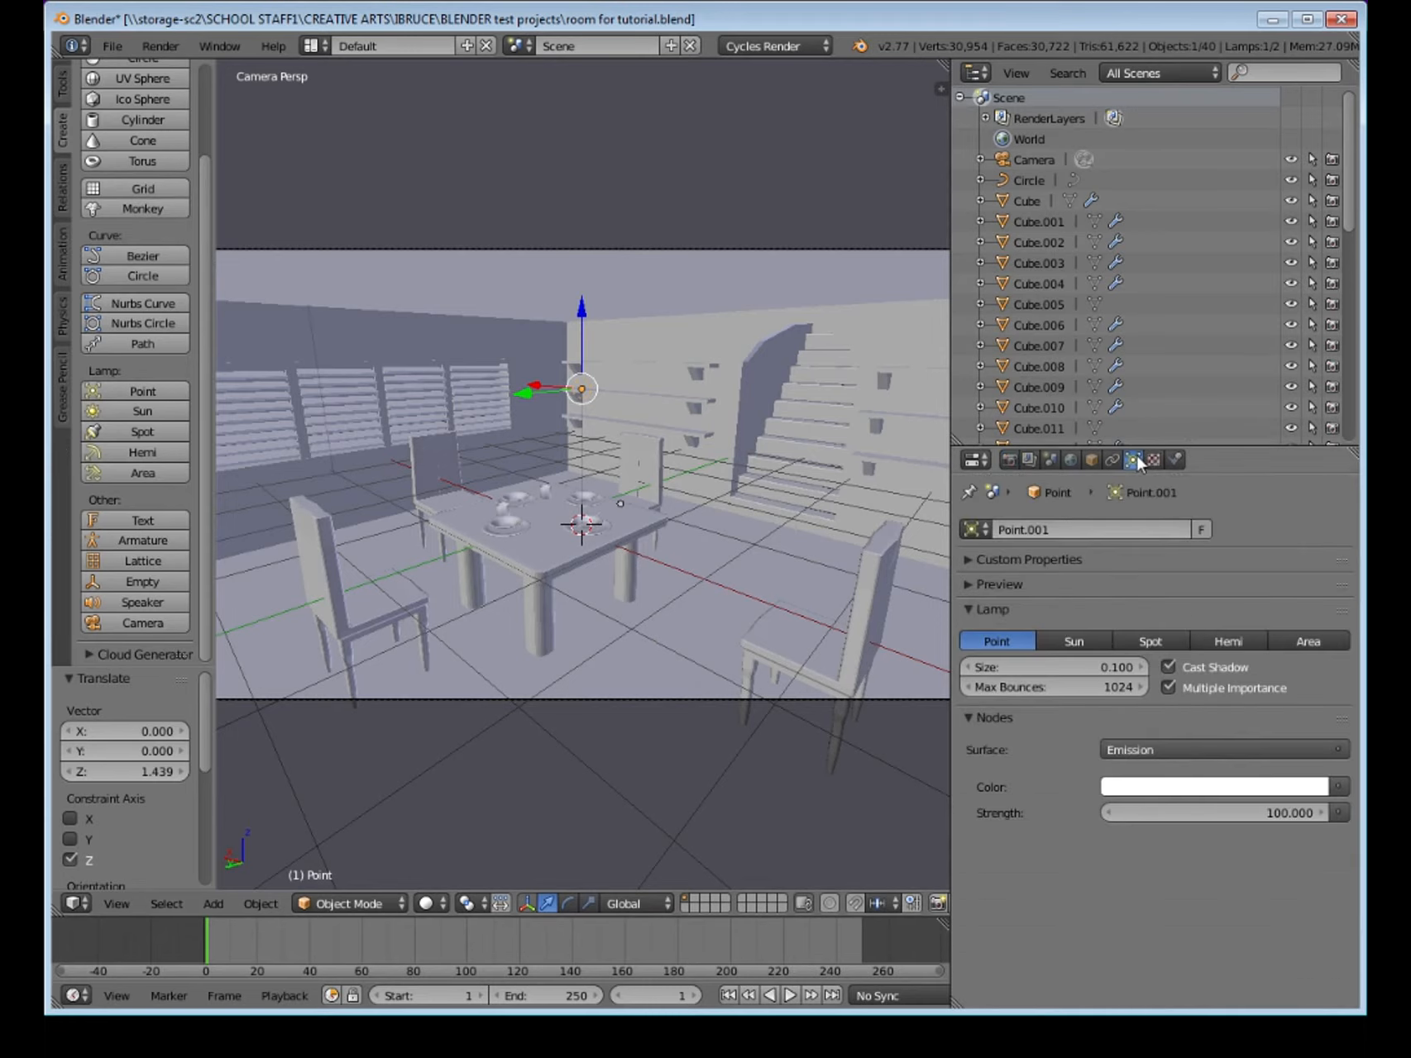
{"action": "left_click", "coordinate": [1170, 633]}
{"action": "left_click", "coordinate": [1214, 641]}
{"action": "left_click", "coordinate": [1273, 641]}
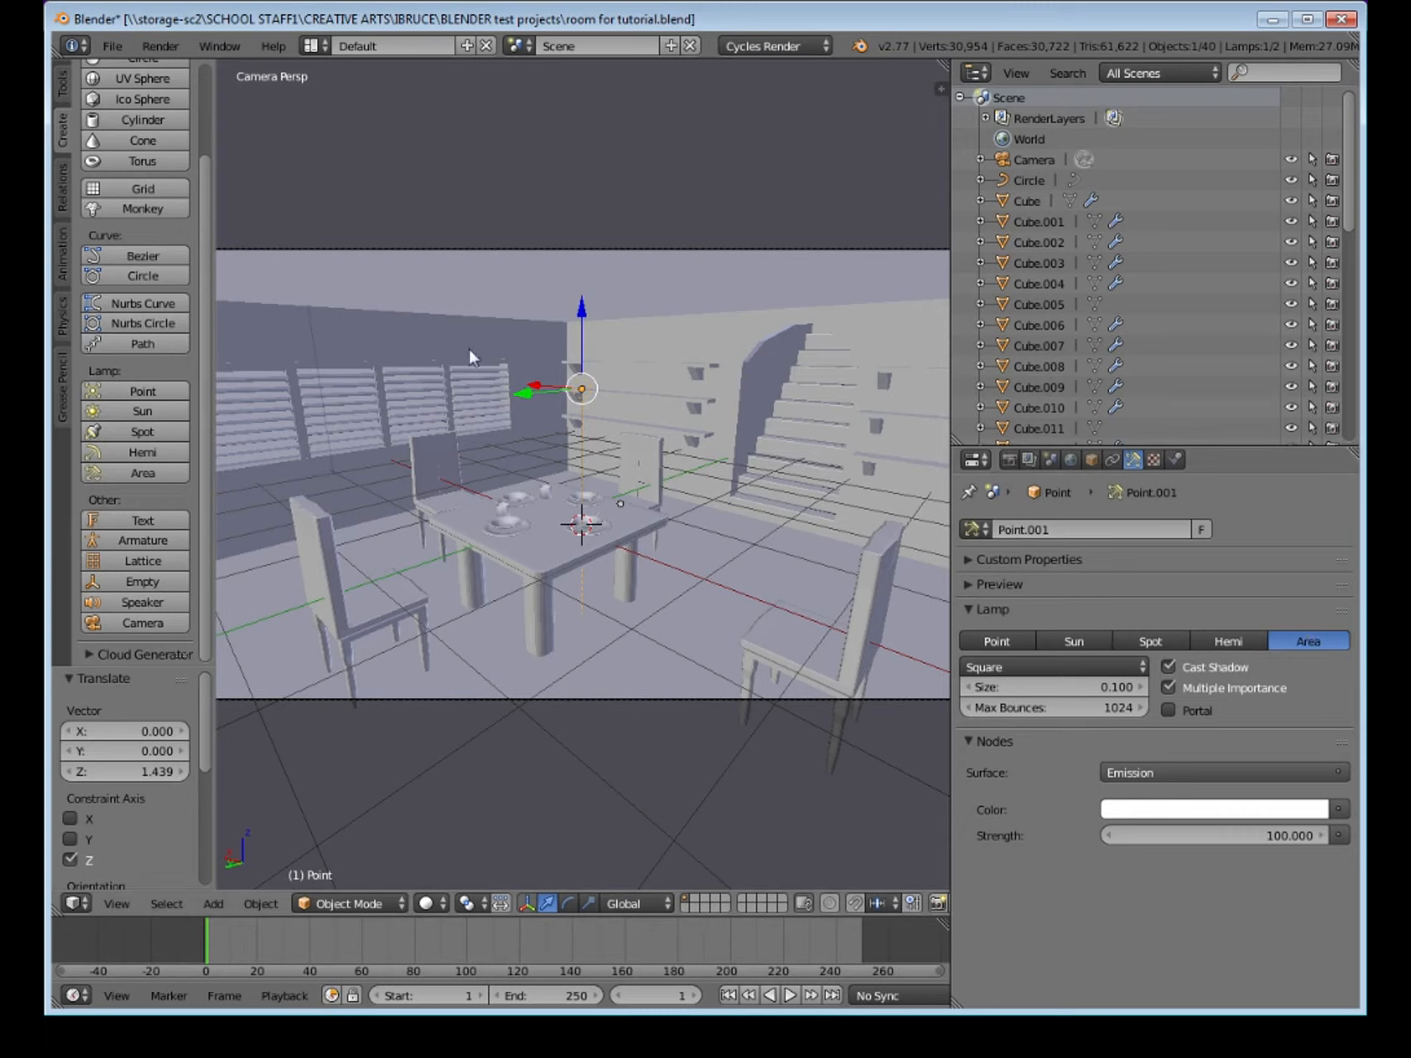
Lower the lamp about 0.24 units and shift it about 0.54 units along X over the table.
{"action": "left_click_drag", "start_coordinate": [582, 311], "coordinate": [582, 337]}
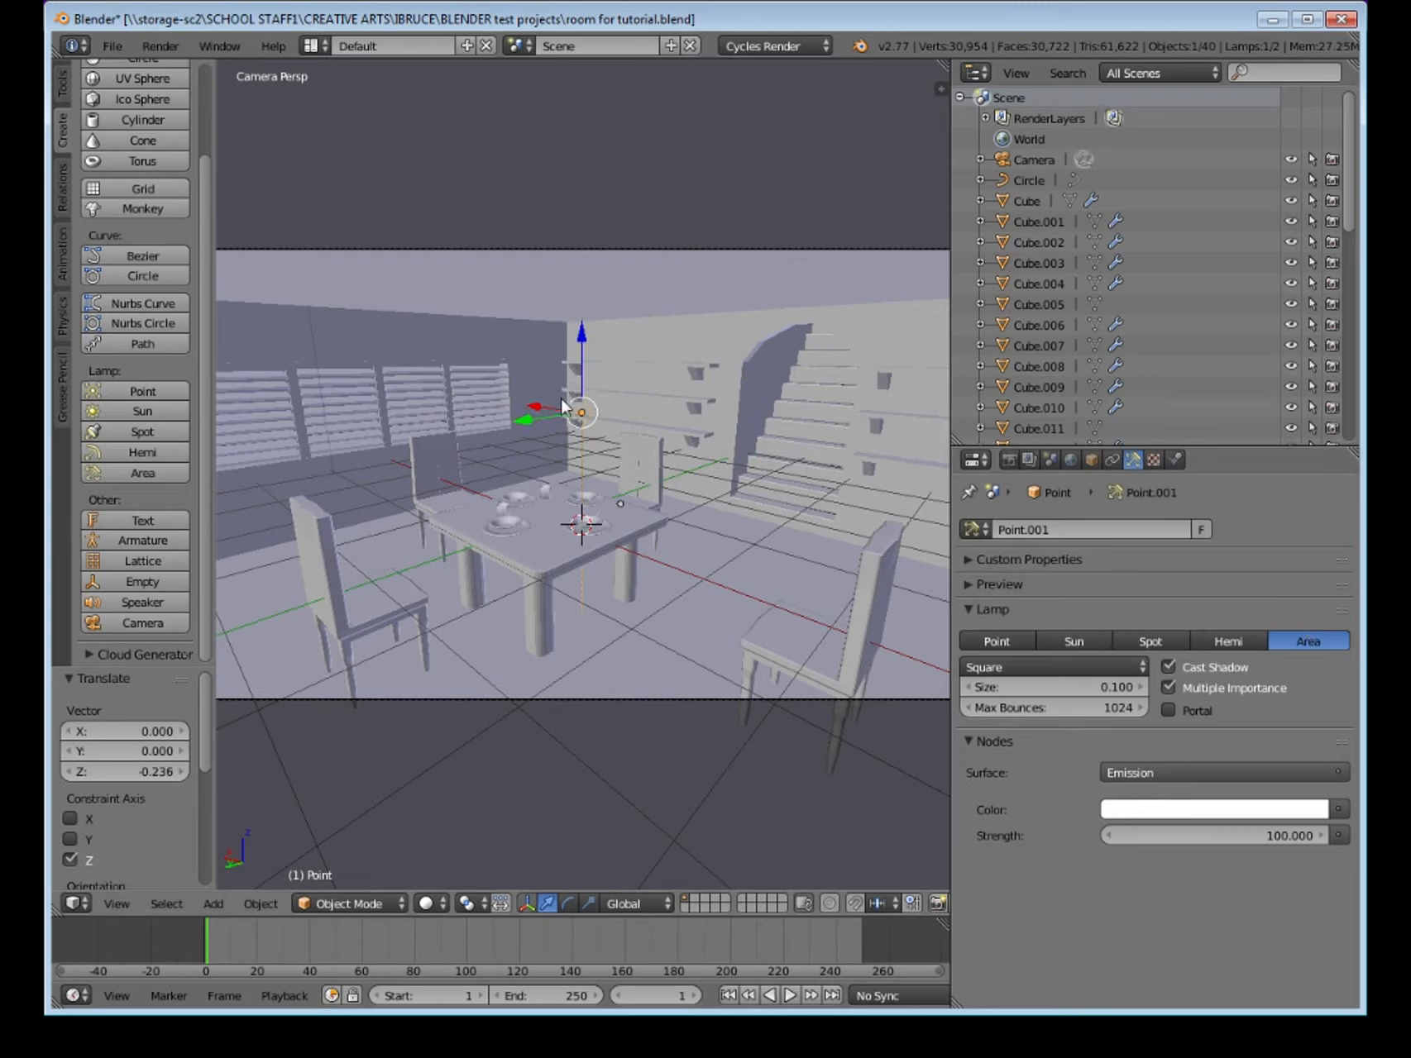
{"action": "left_click_drag", "start_coordinate": [564, 406], "coordinate": [510, 393]}
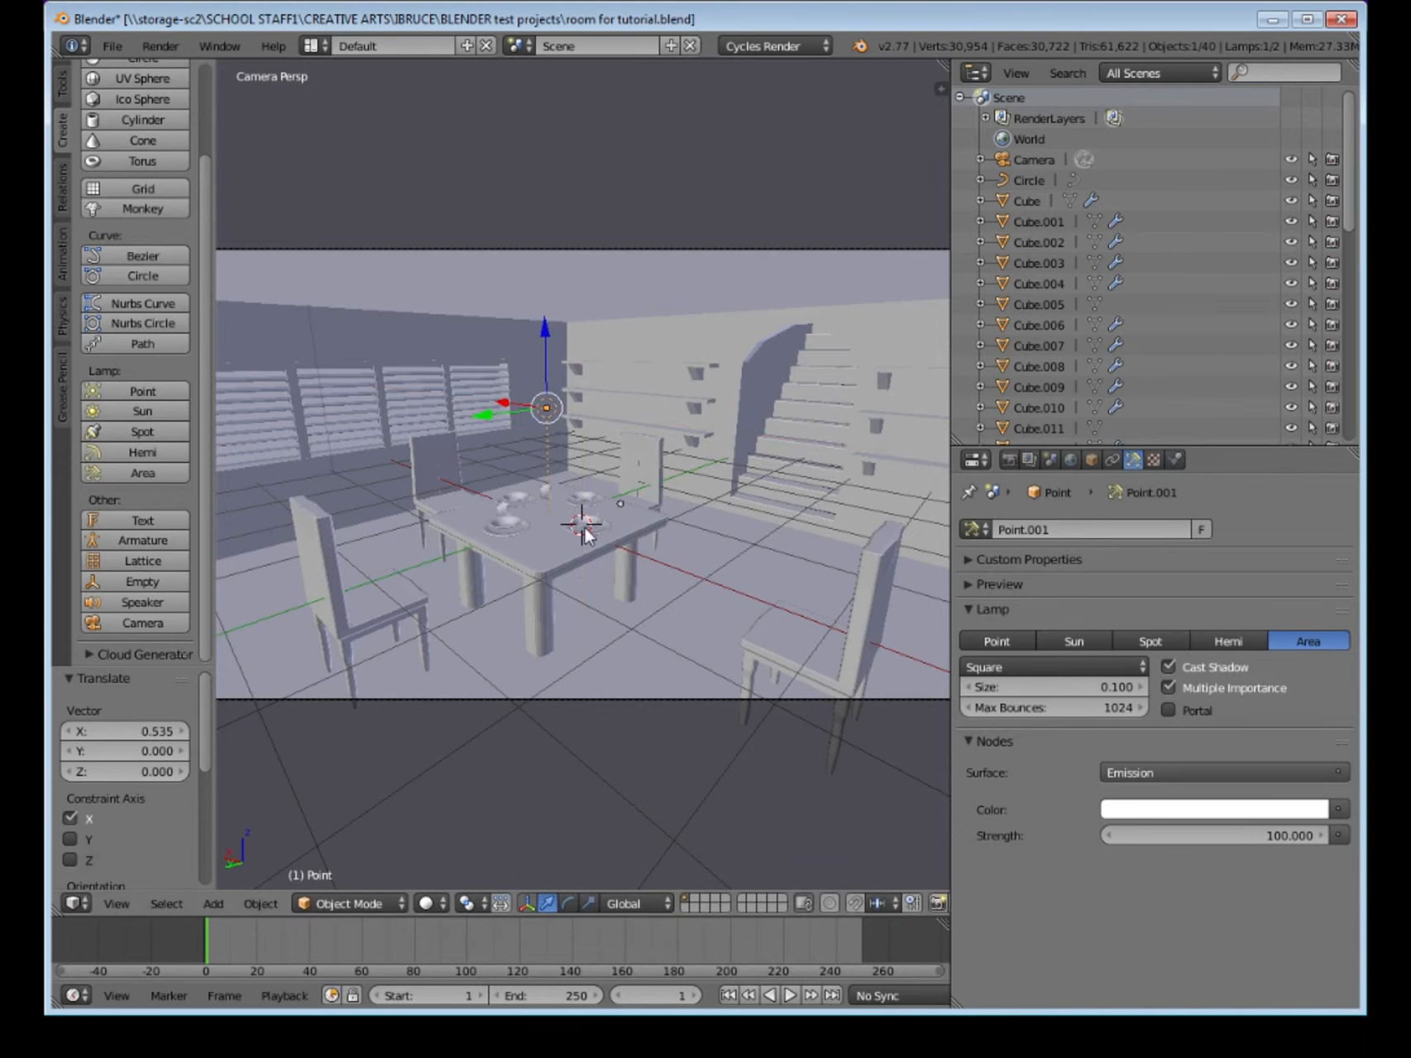
{"action": "scroll", "coordinate": [583, 529], "scroll_direction": "down", "scroll_amount": 2}
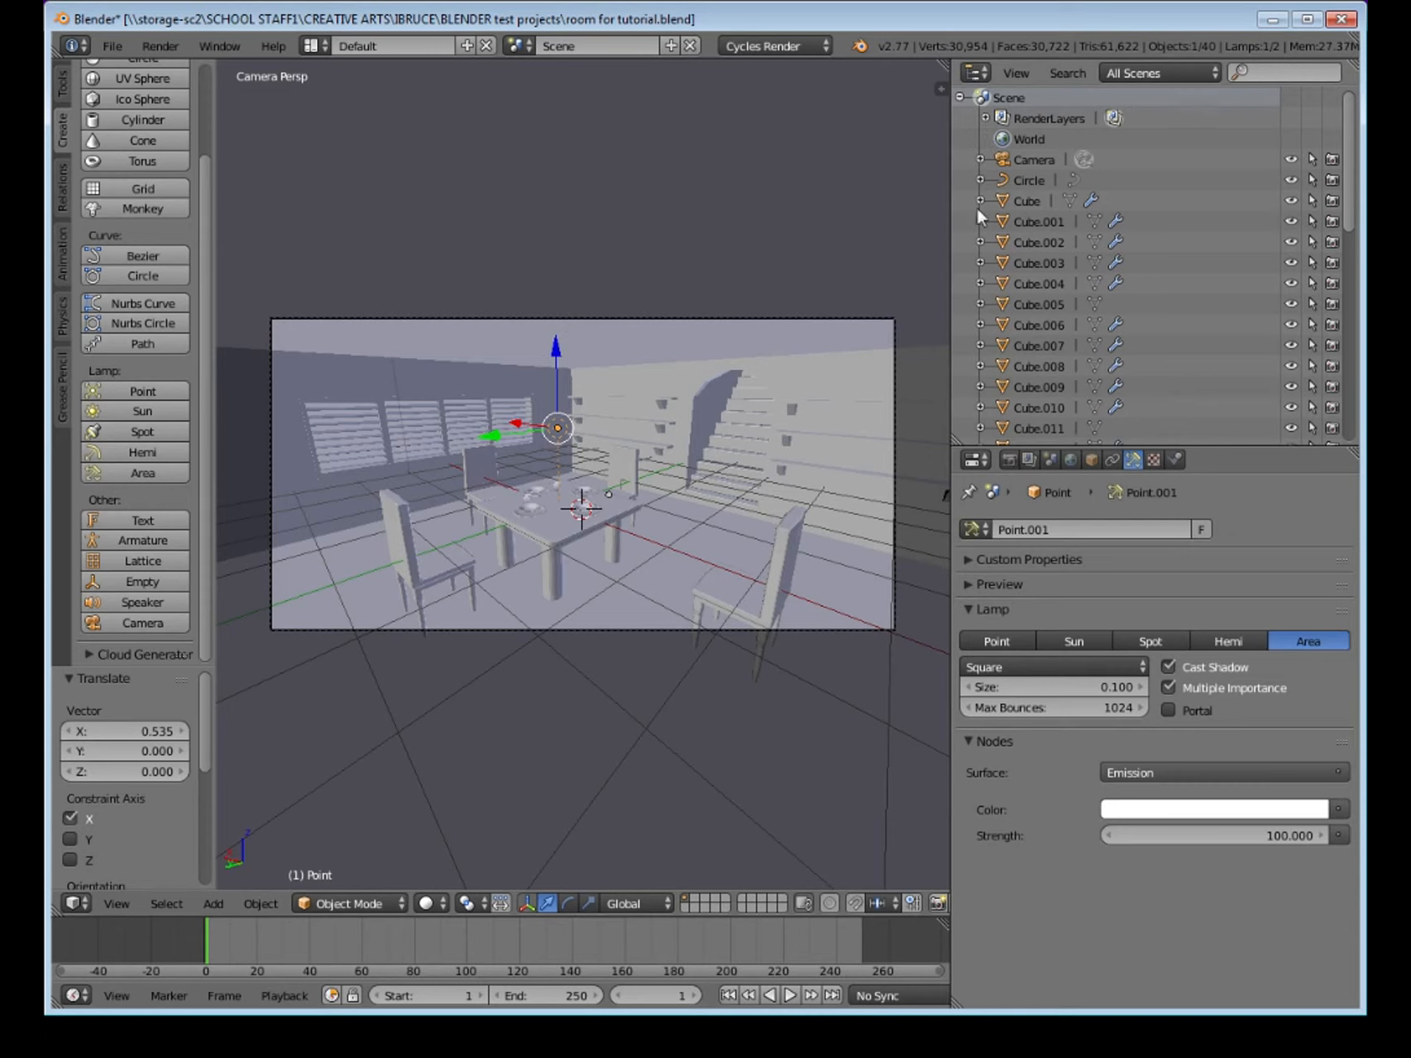
Select the Camera object, leave the camera view and navigate the room until the camera is in sight.
{"action": "left_click", "coordinate": [1034, 160]}
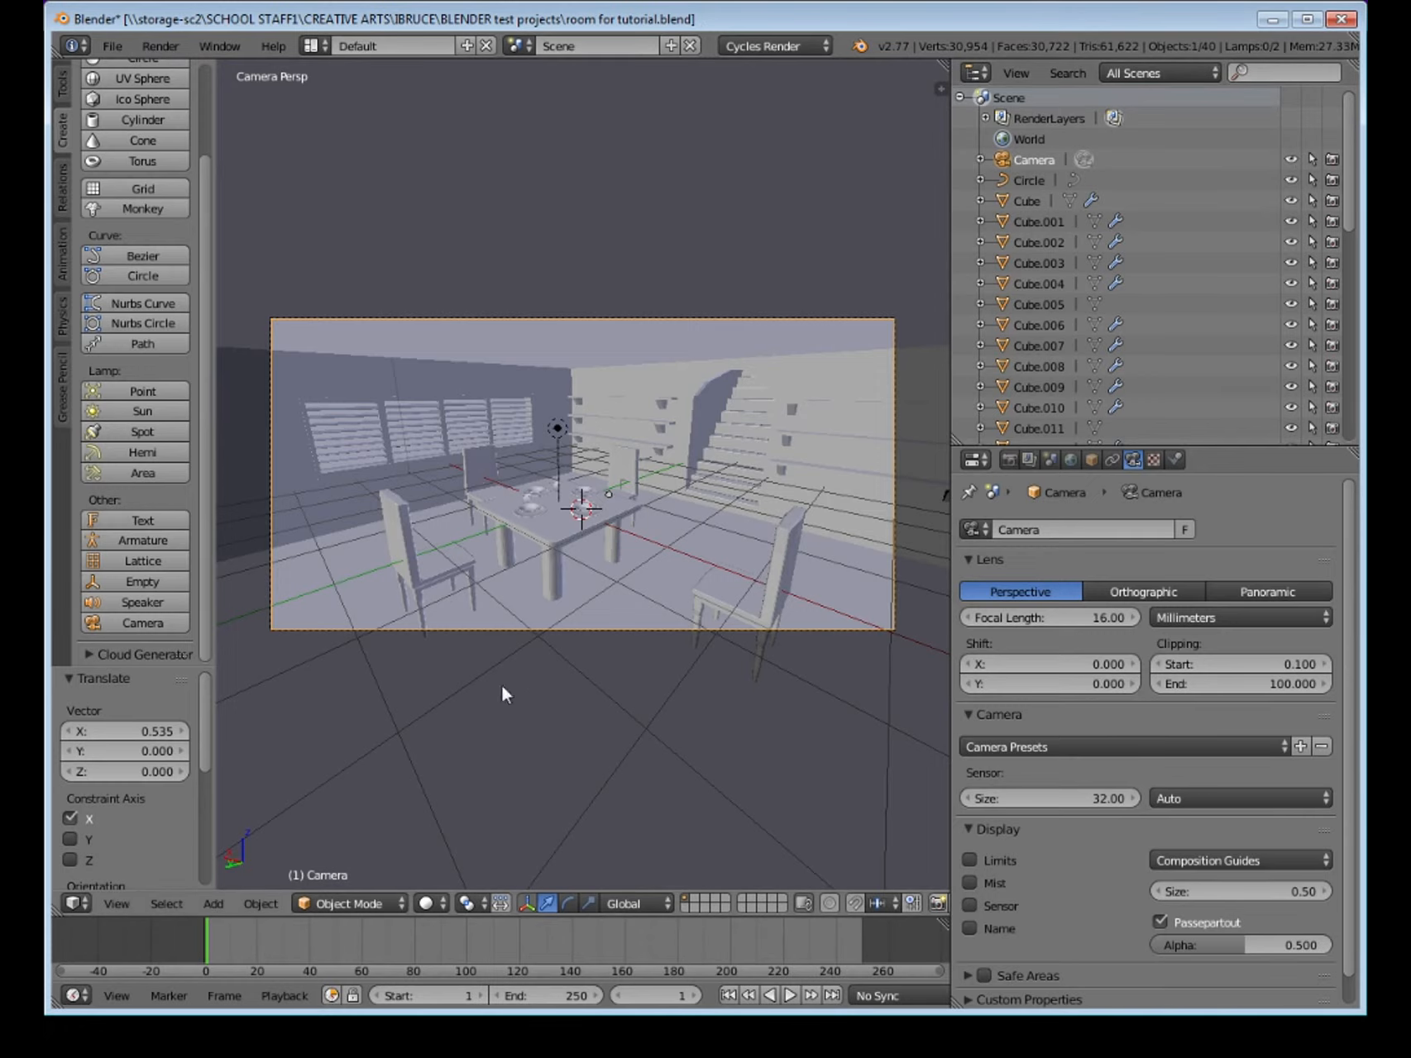
{"action": "middle_click_drag", "start_coordinate": [433, 580], "coordinate": [499, 525]}
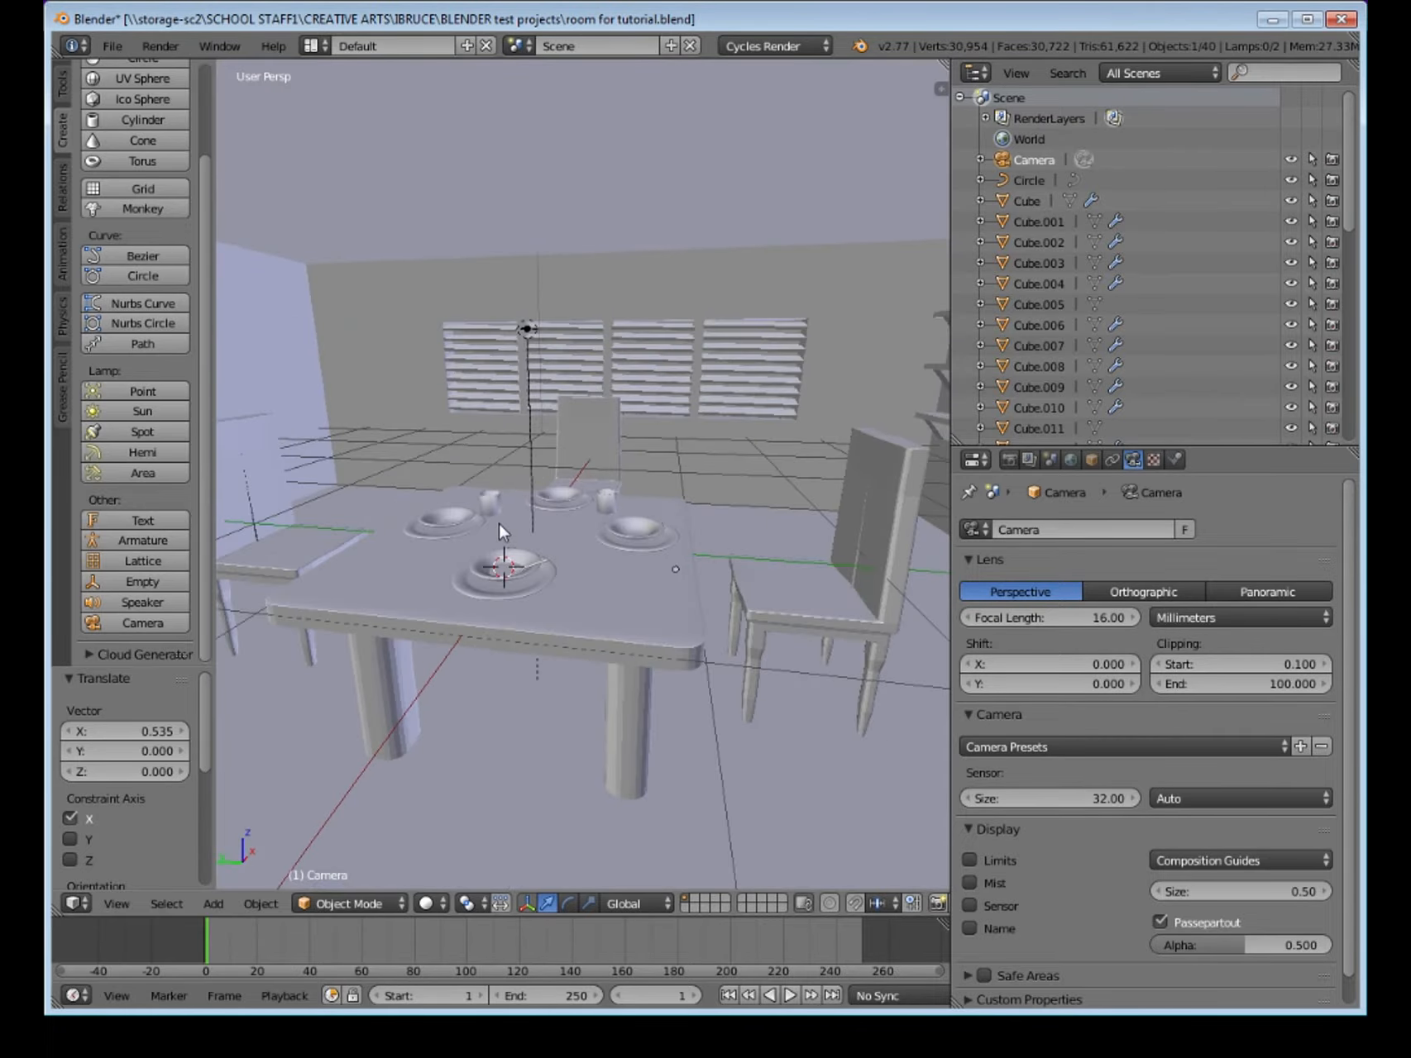
{"action": "key", "text": "shift+f"}
{"action": "left_click", "coordinate": [585, 472]}
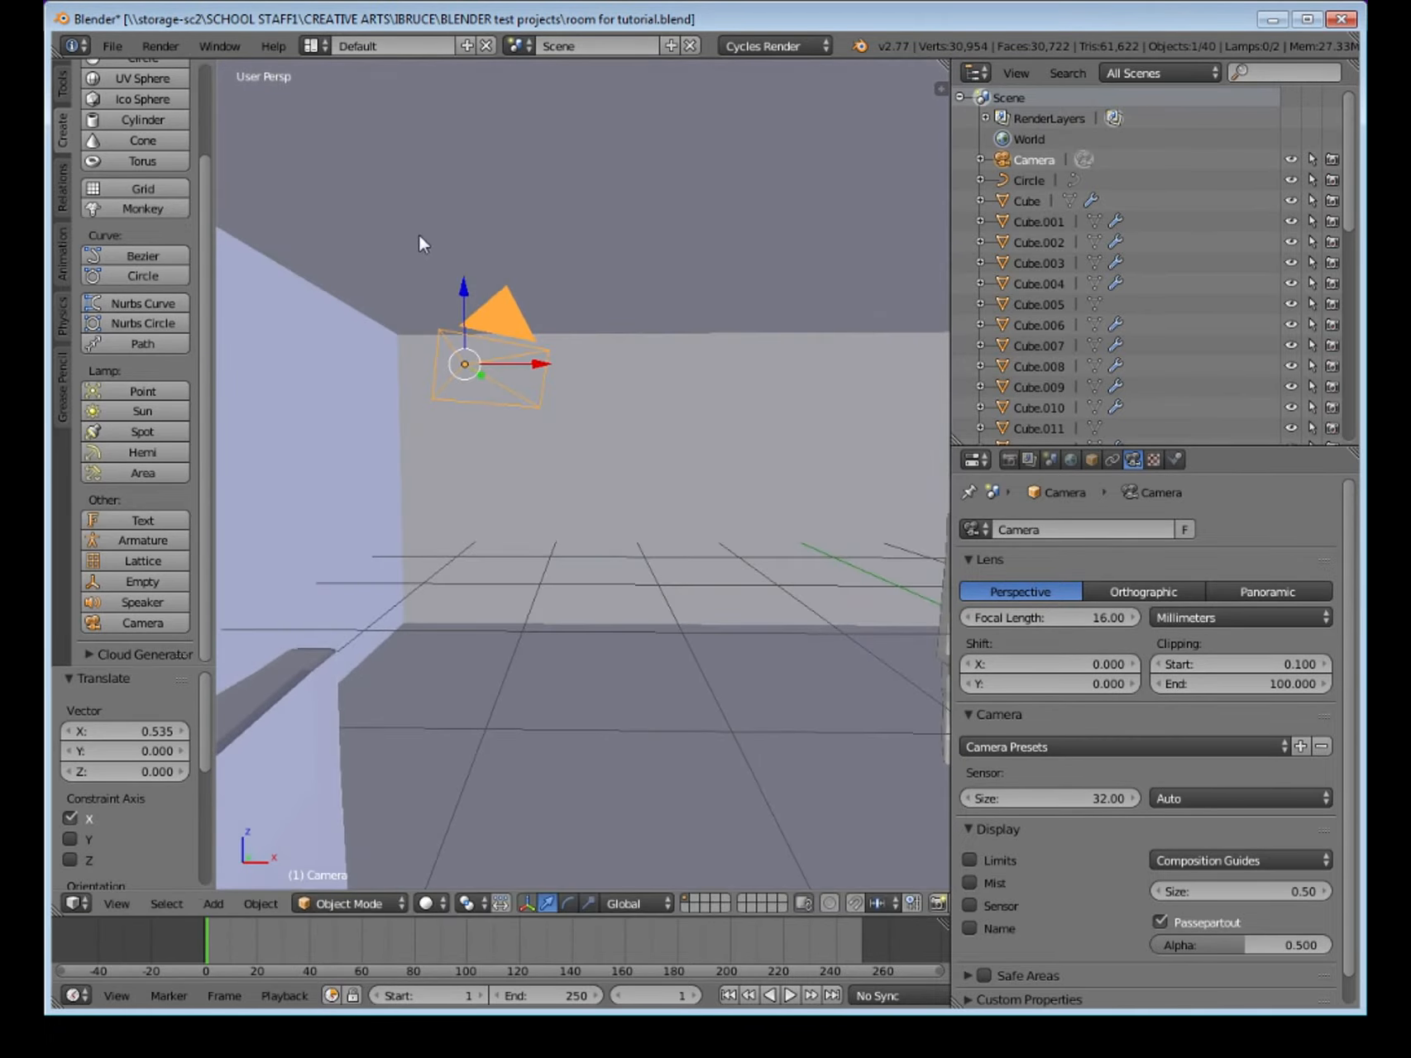
{"action": "middle_click_drag", "start_coordinate": [501, 393], "coordinate": [549, 356]}
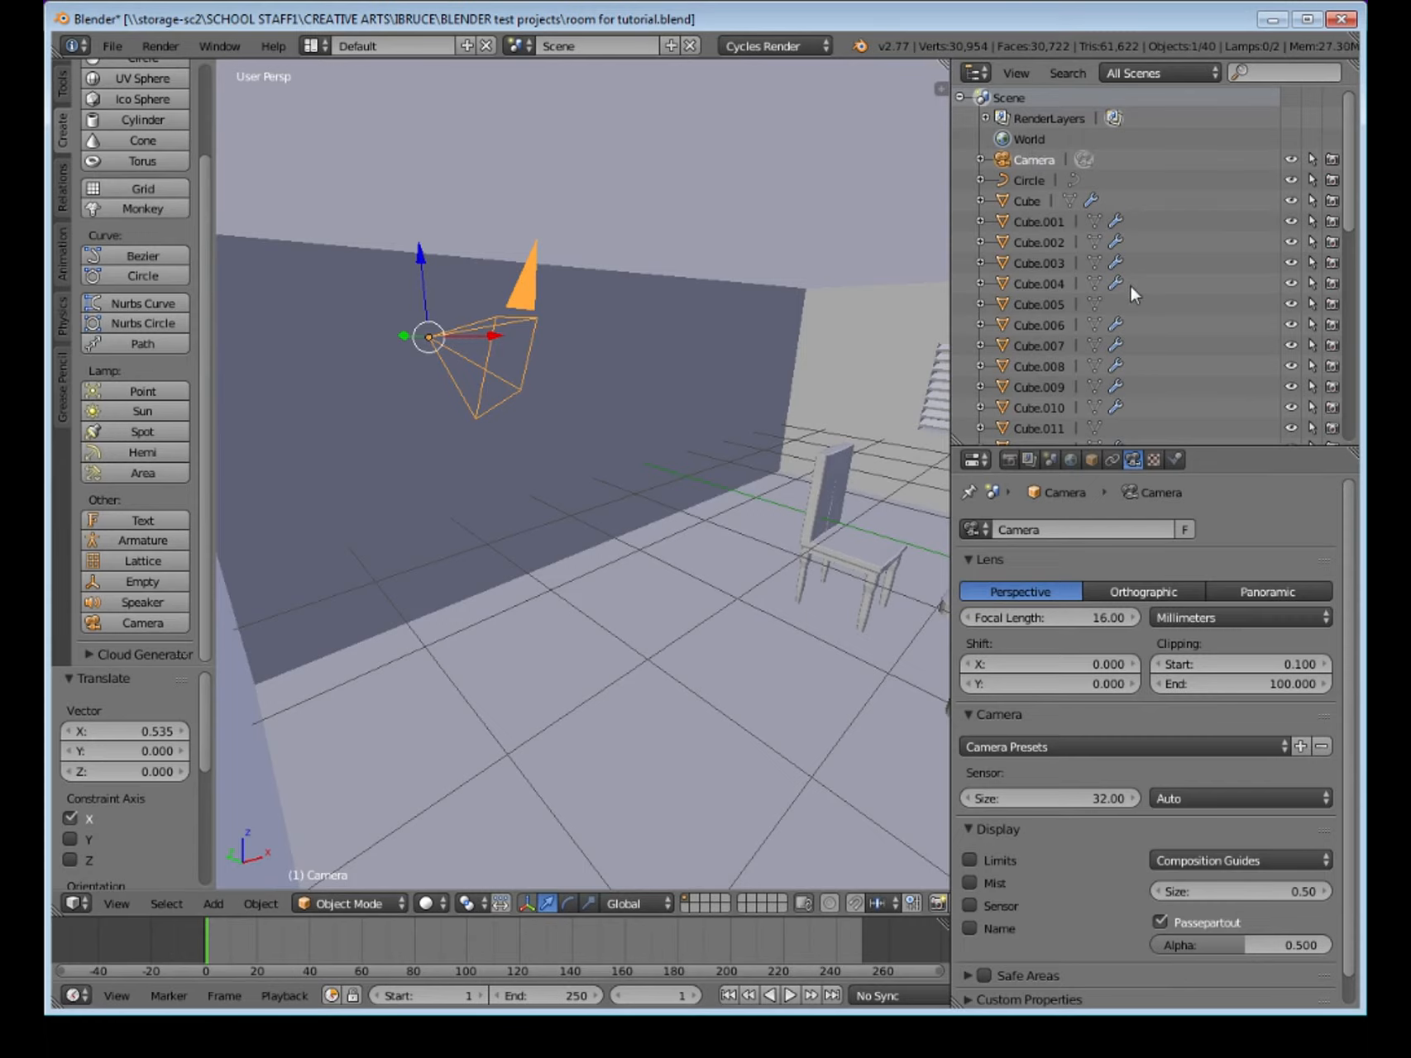
{"action": "middle_click_drag", "start_coordinate": [602, 275], "coordinate": [421, 372]}
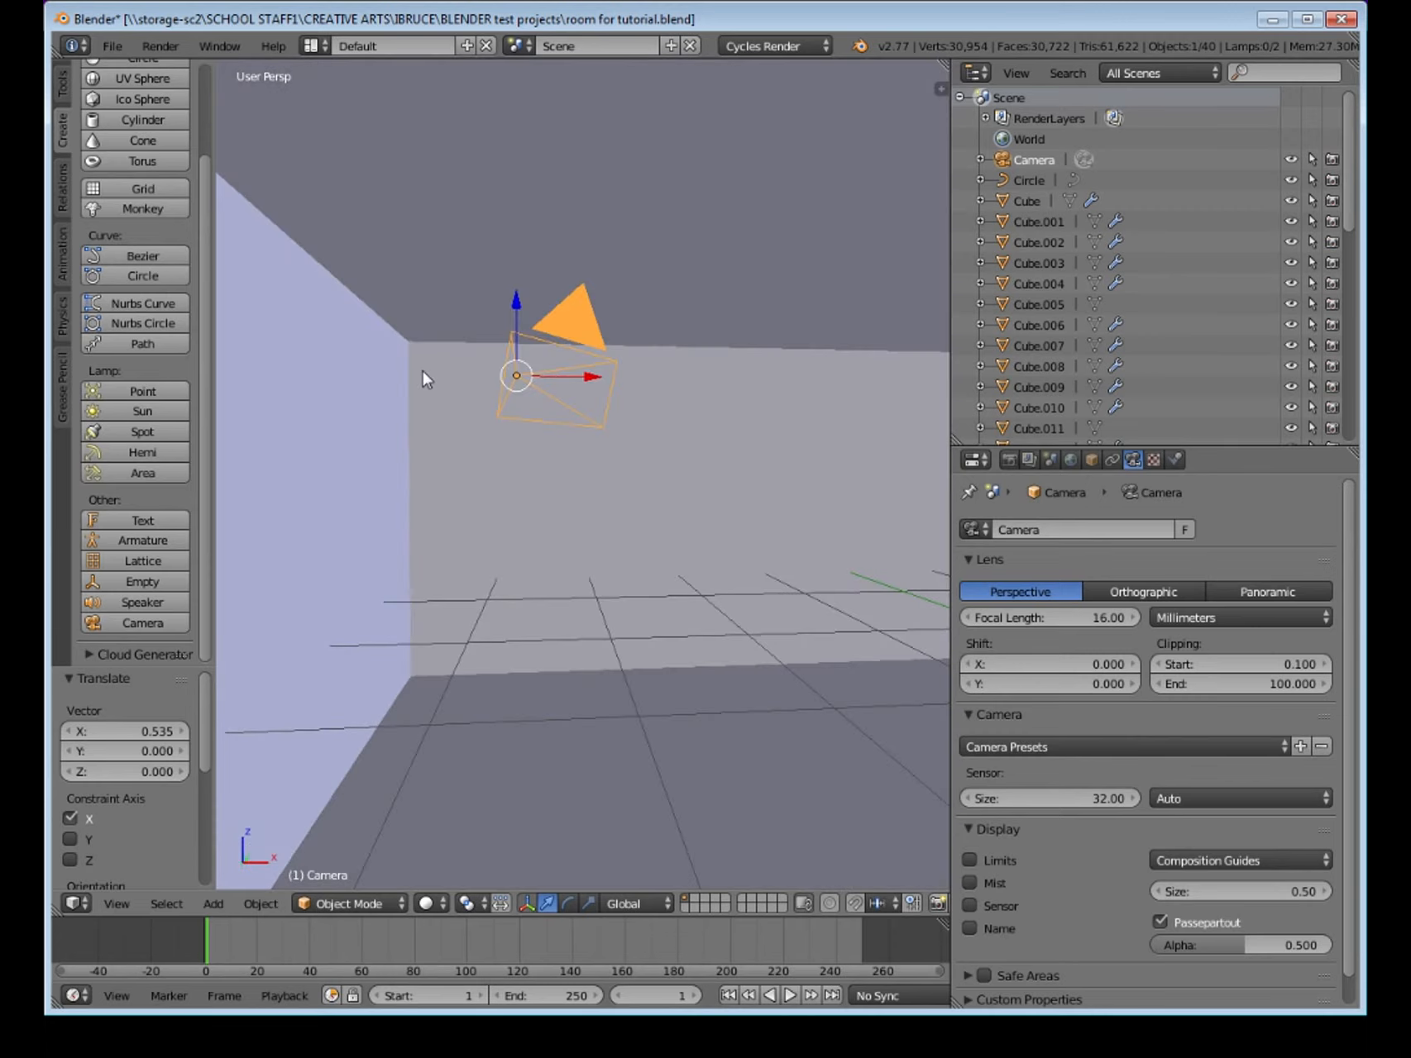
Try moving the camera along X and lowering it about 0.36 units, and undo both moves.
{"action": "left_click_drag", "start_coordinate": [588, 372], "coordinate": [719, 386]}
{"action": "left_click_drag", "start_coordinate": [646, 304], "coordinate": [646, 353]}
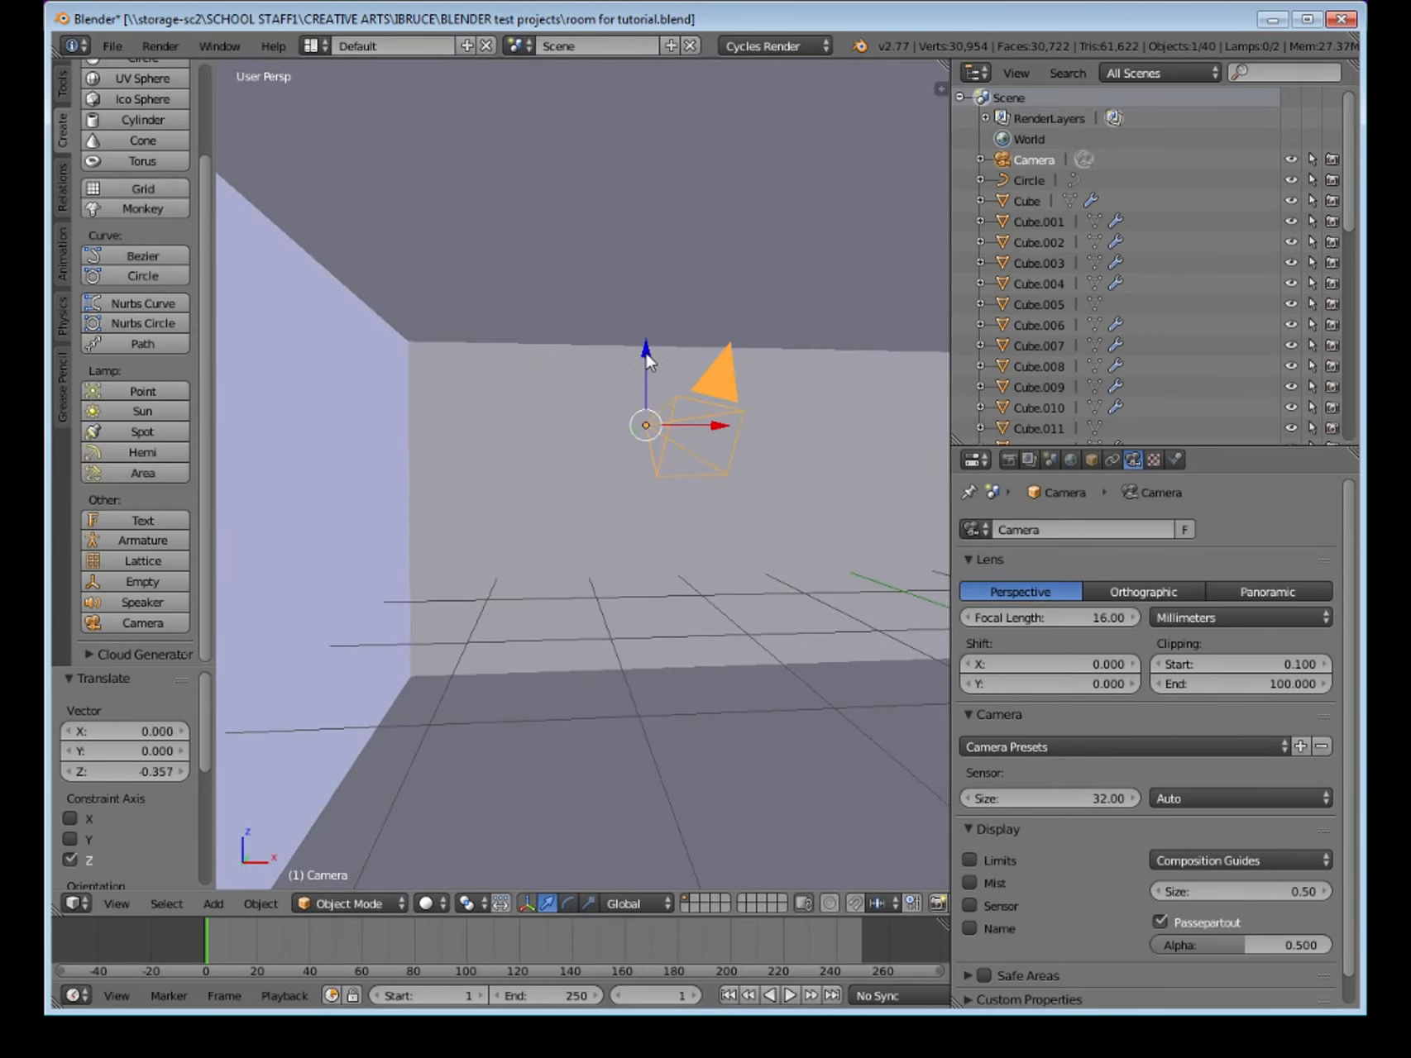
{"action": "key", "text": "ctrl+z"}
{"action": "key", "text": "ctrl+z"}
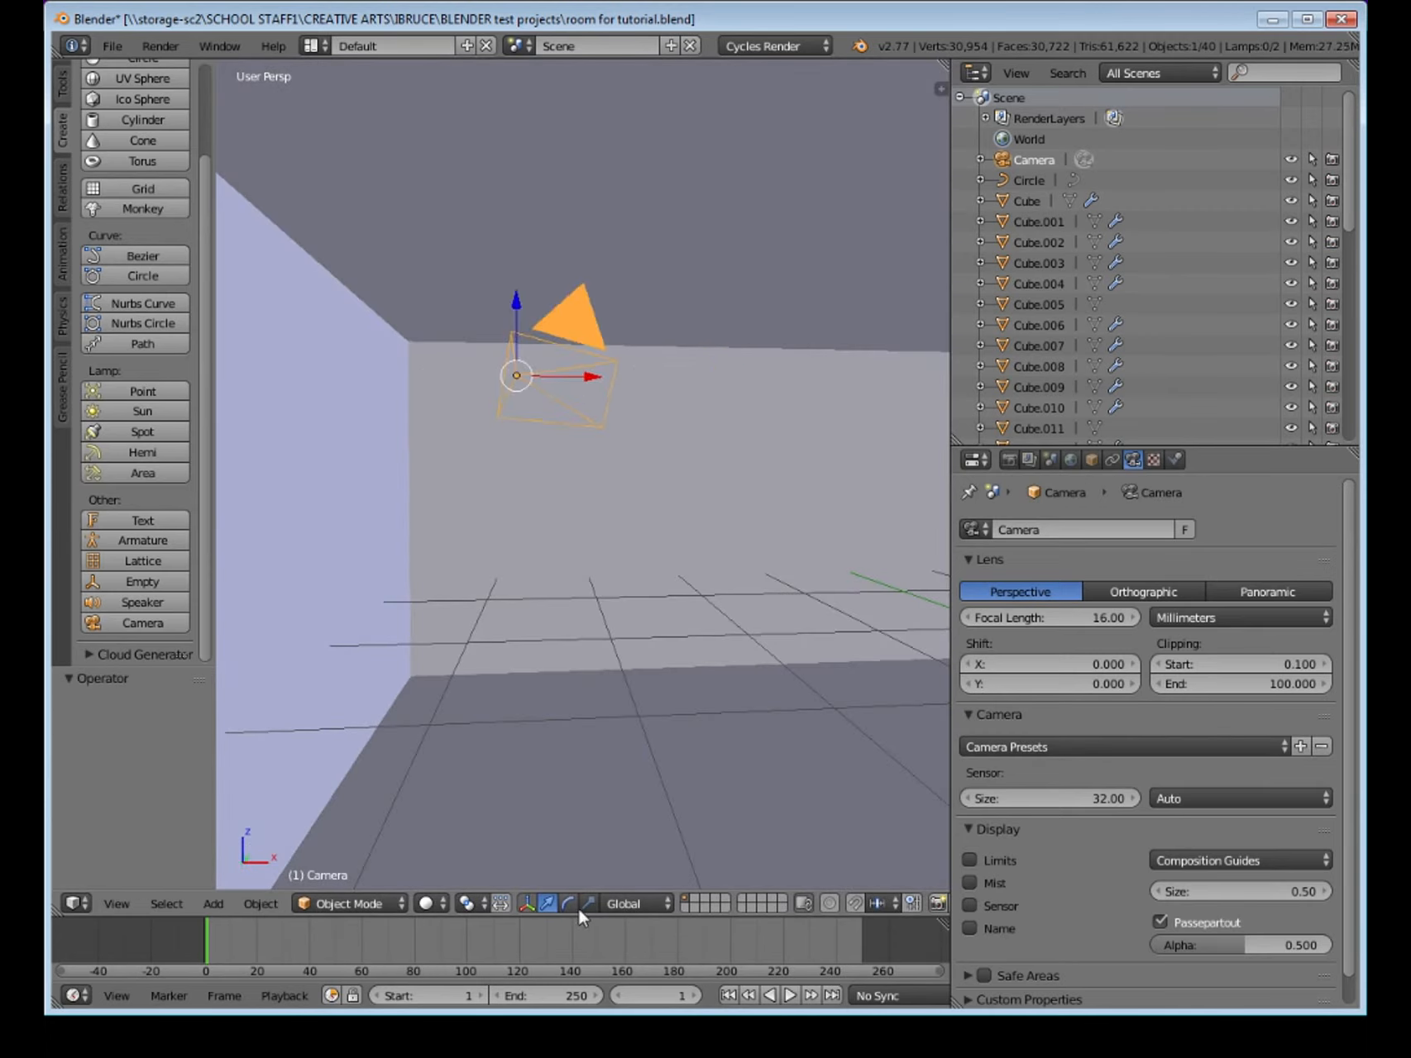
{"action": "left_click", "coordinate": [568, 904]}
{"action": "left_click", "coordinate": [547, 903]}
Switch the viewport to the active camera's view with the whole camera frame in sight.
{"action": "middle_click_drag", "start_coordinate": [482, 409], "coordinate": [469, 461]}
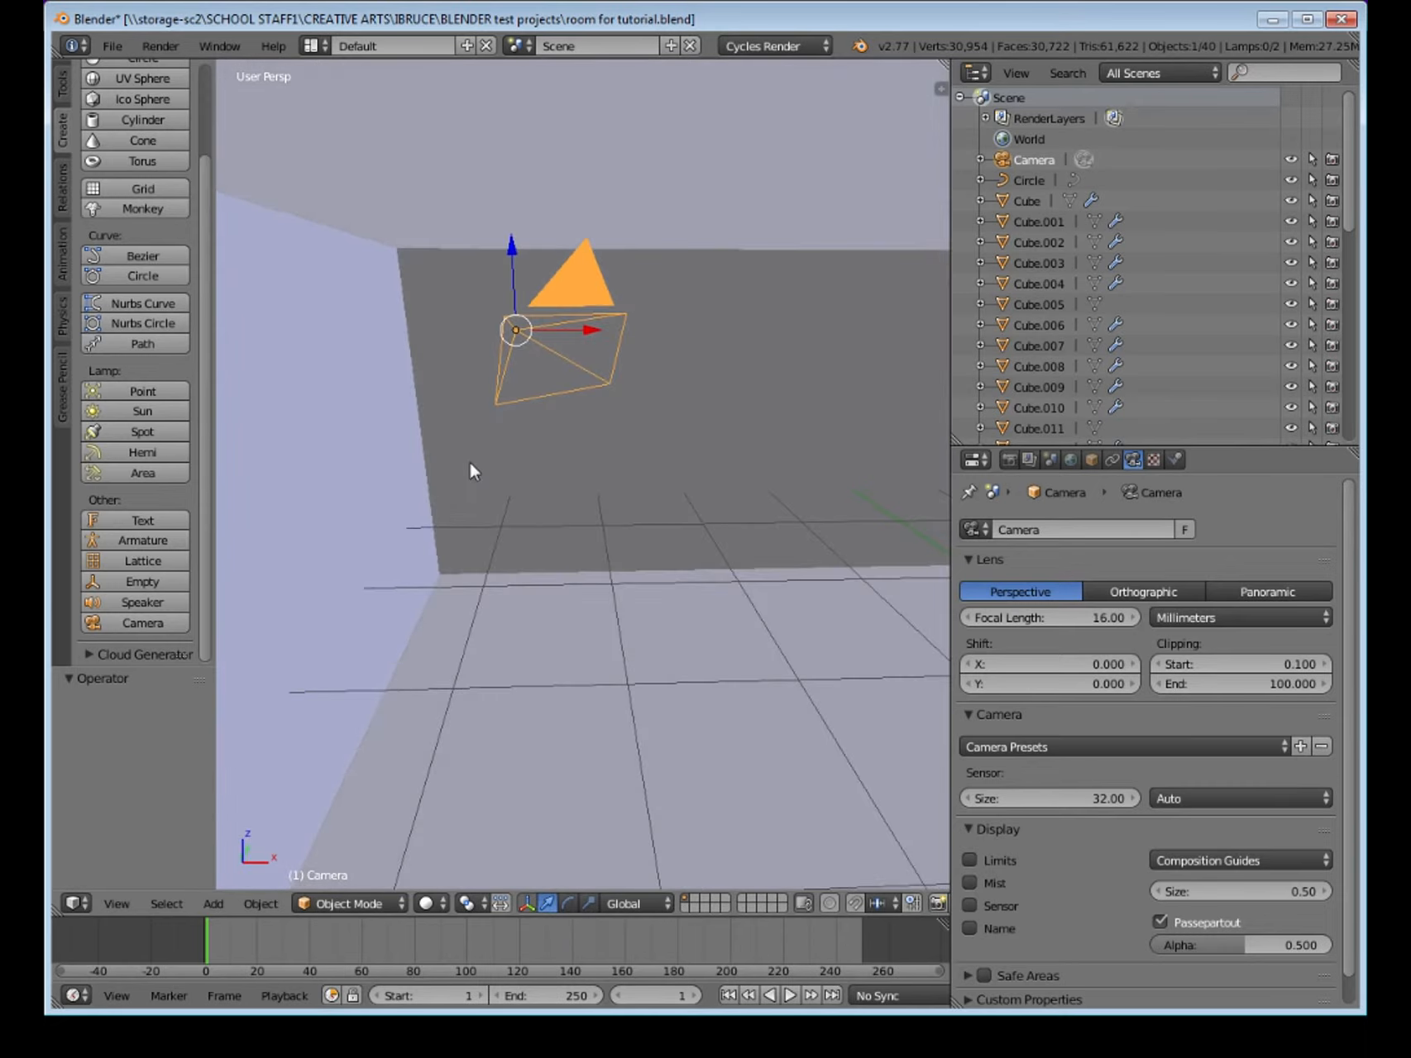
{"action": "scroll", "coordinate": [470, 462], "scroll_direction": "up", "scroll_amount": 2}
{"action": "scroll", "coordinate": [470, 458], "scroll_direction": "down", "scroll_amount": 1}
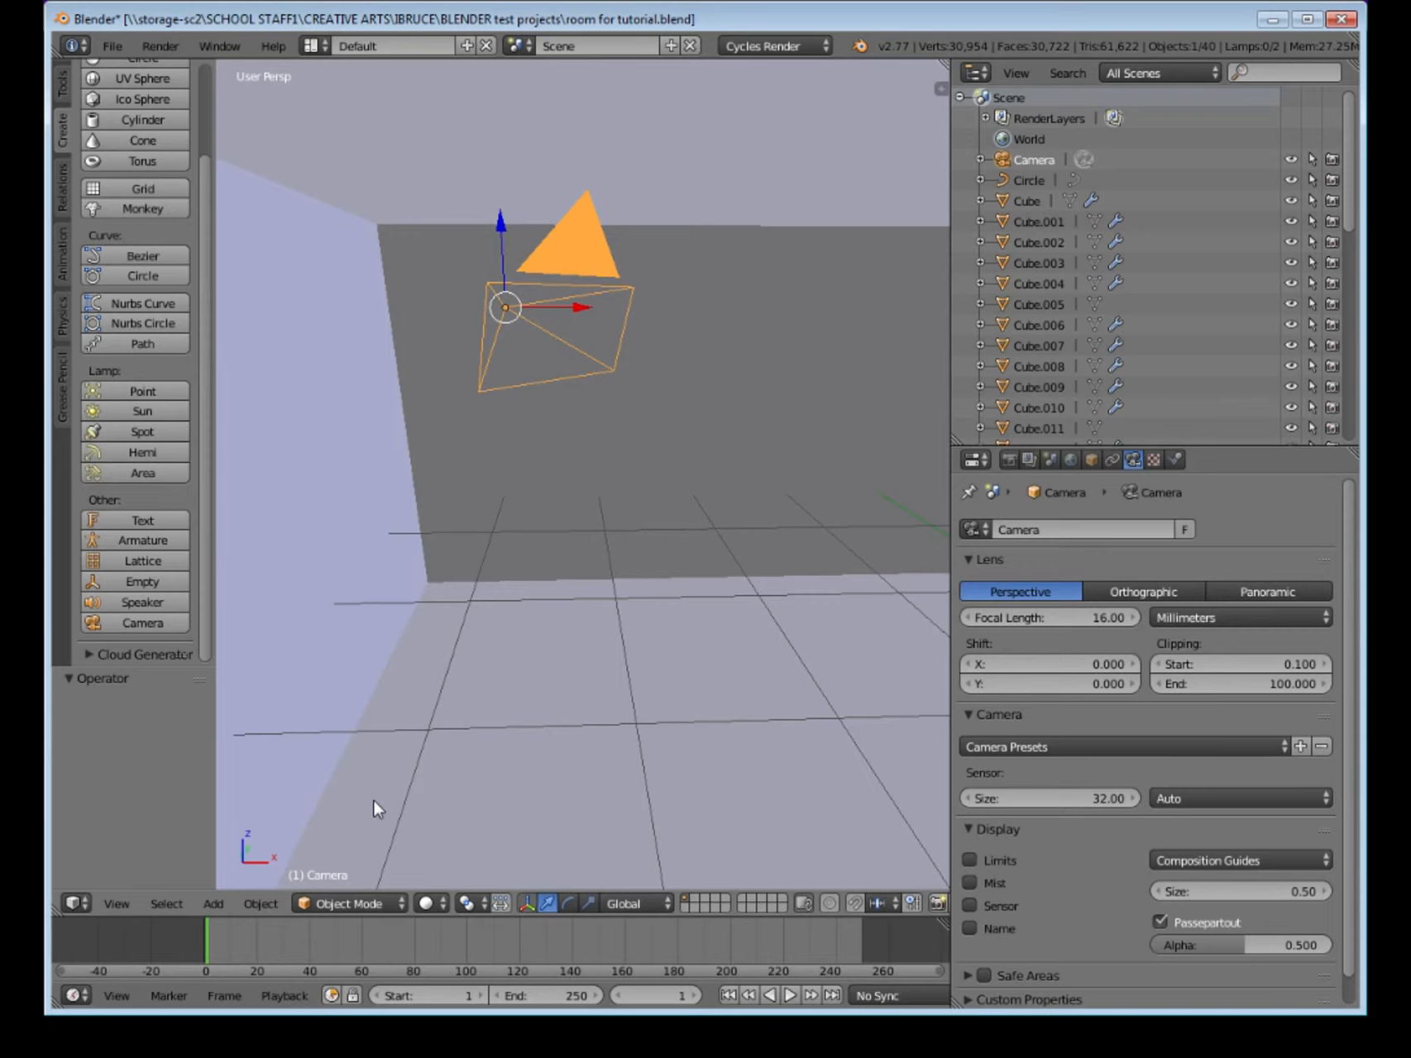
{"action": "left_click", "coordinate": [126, 901]}
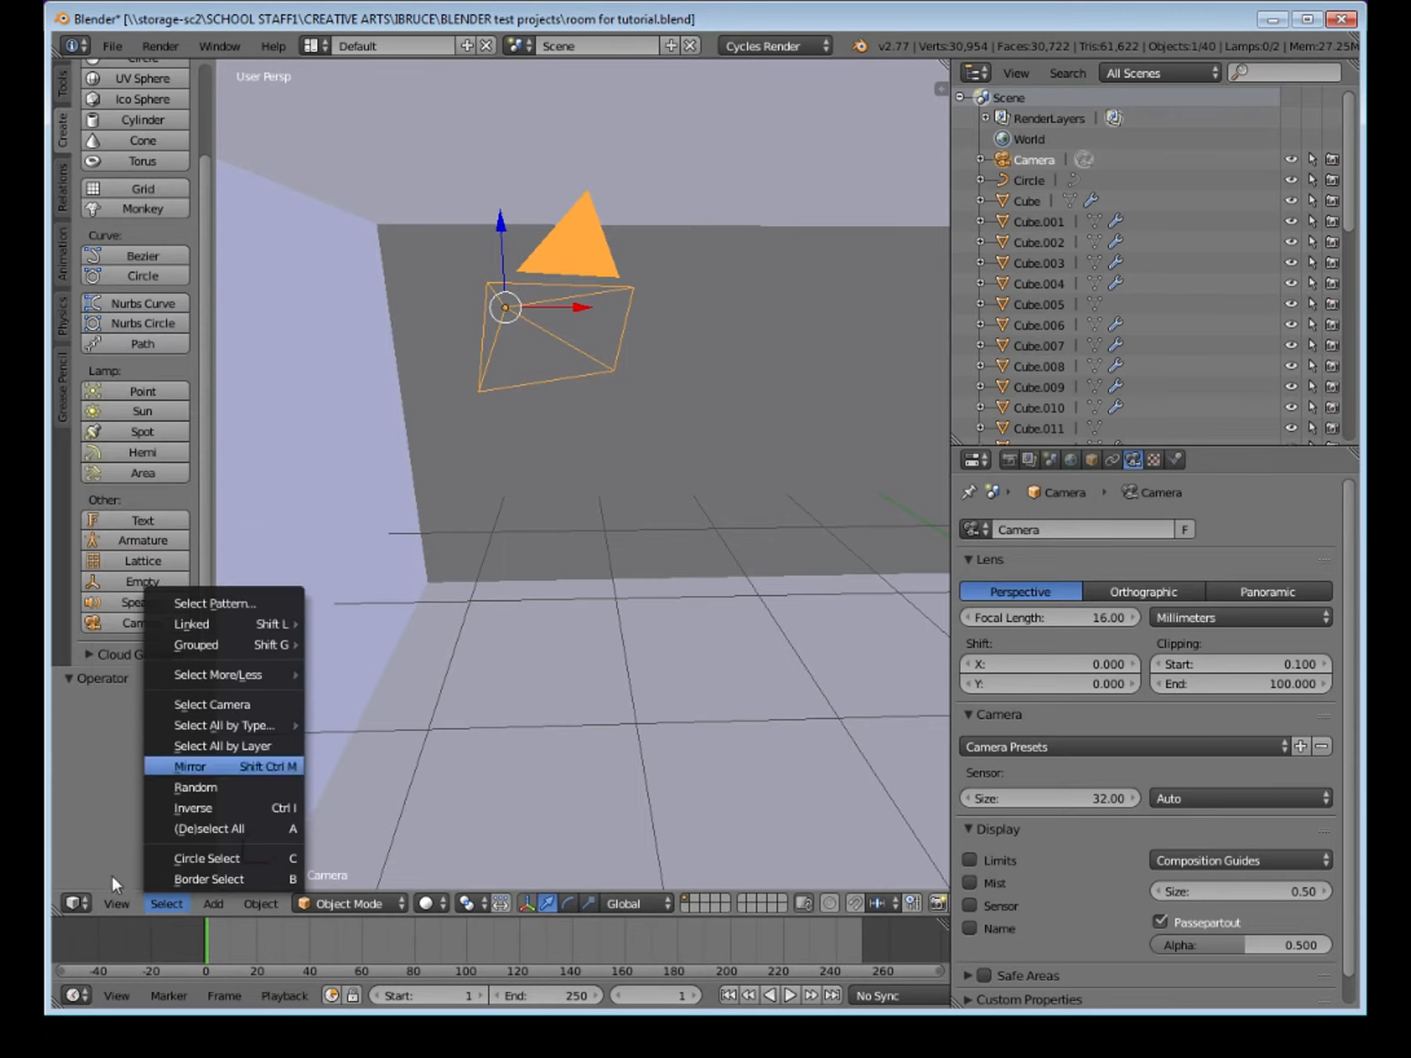
{"action": "mouse_move", "coordinate": [252, 684]}
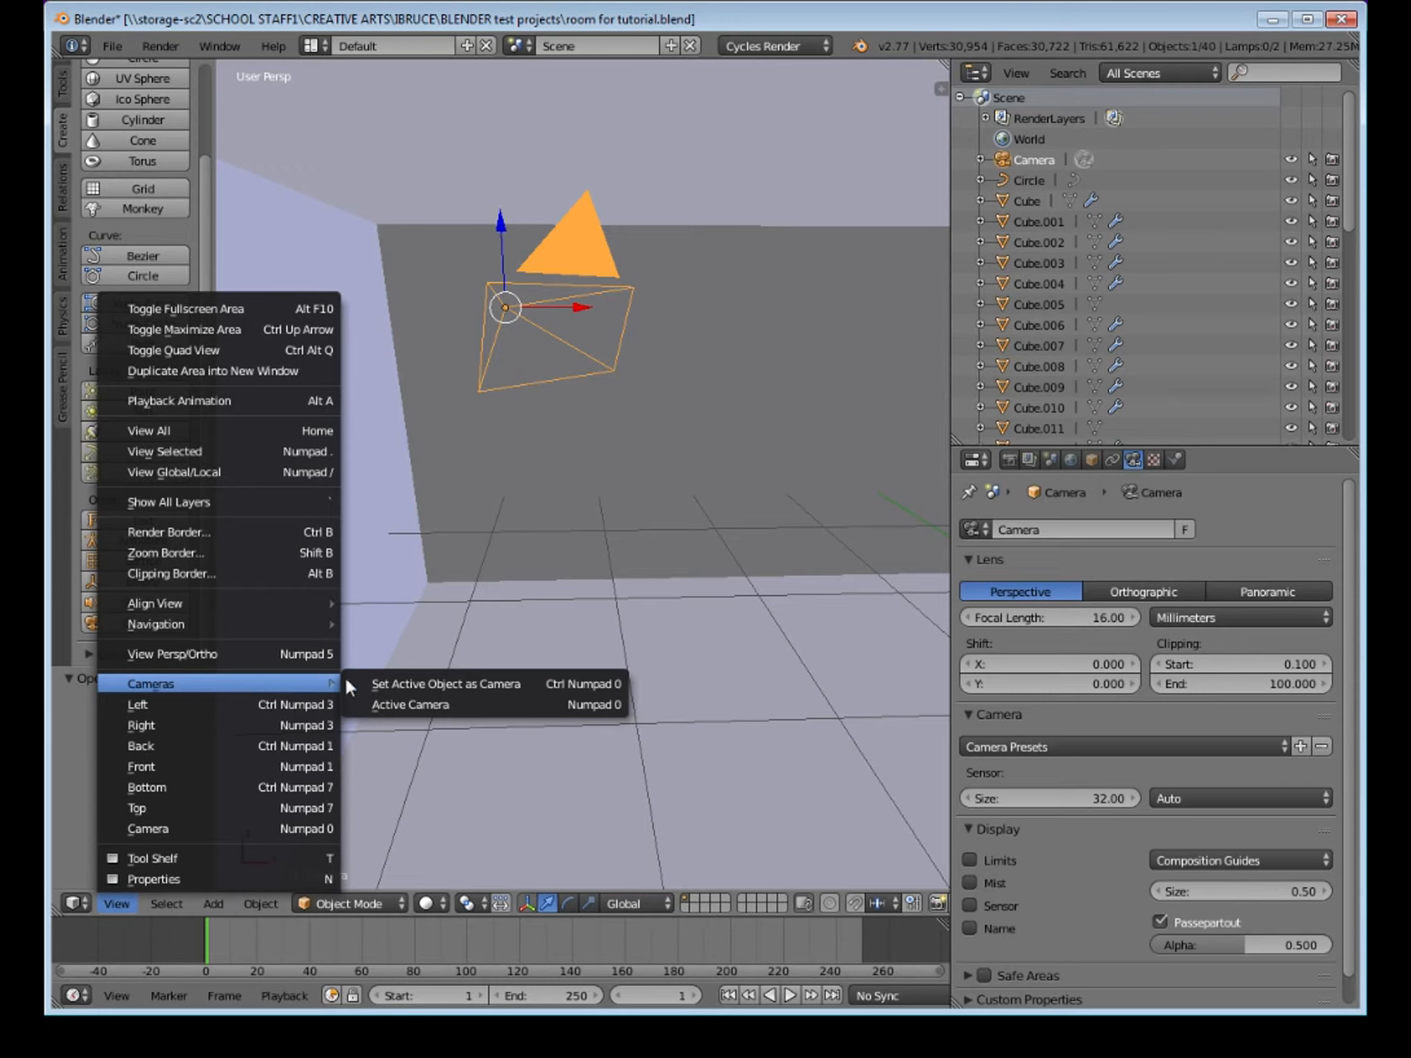
{"action": "left_click", "coordinate": [451, 704]}
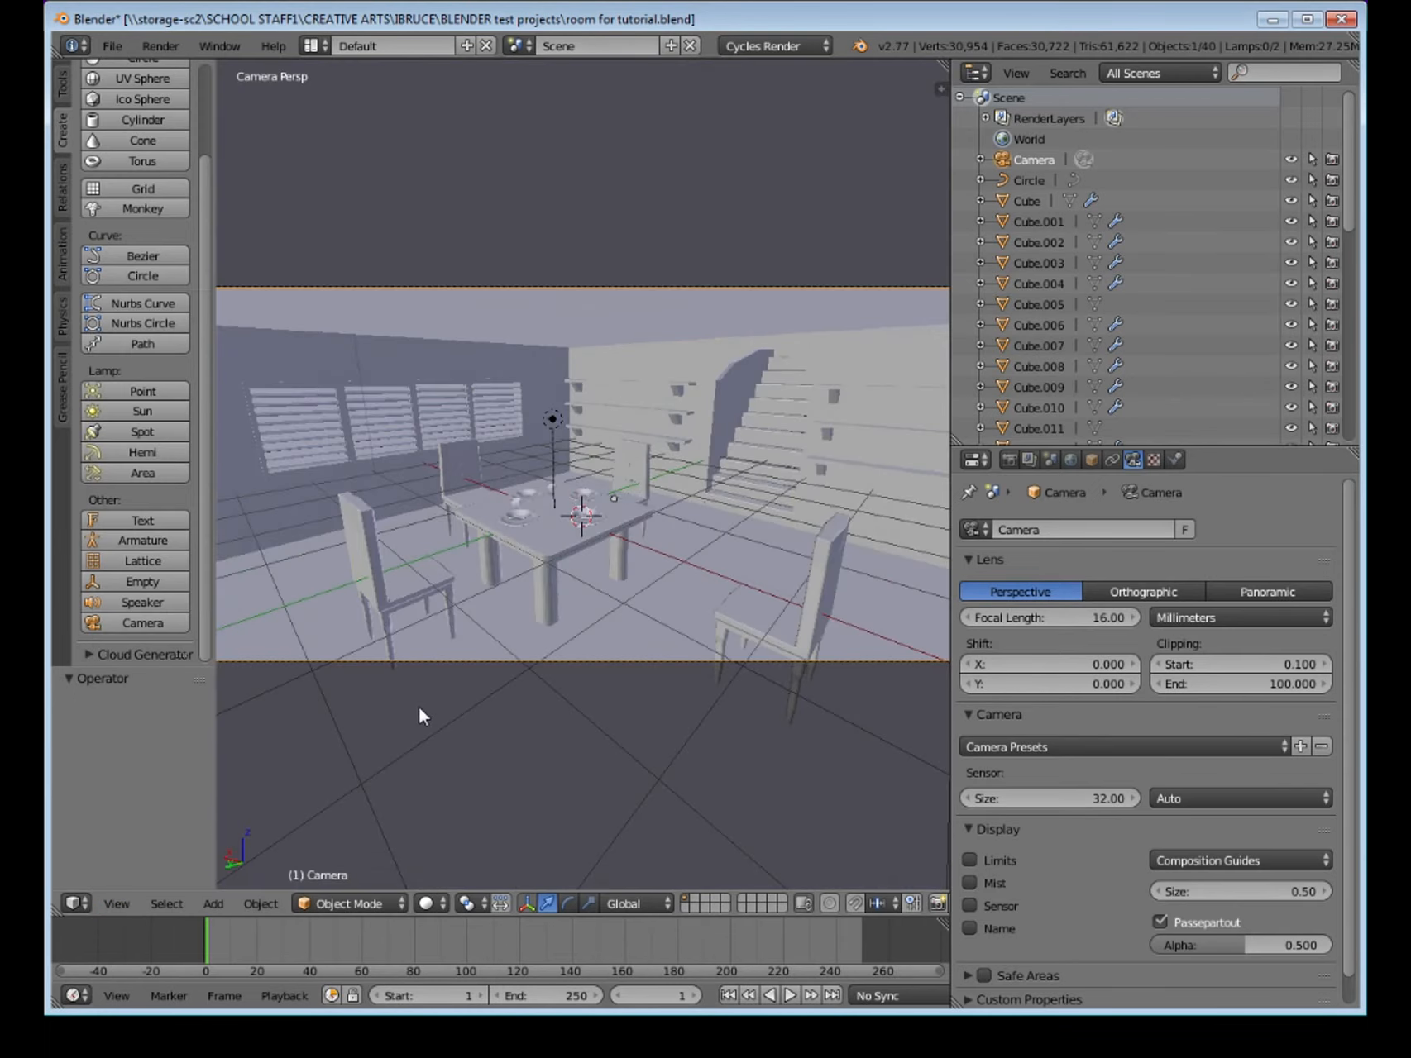
{"action": "scroll", "coordinate": [600, 698], "scroll_direction": "down", "scroll_amount": 1}
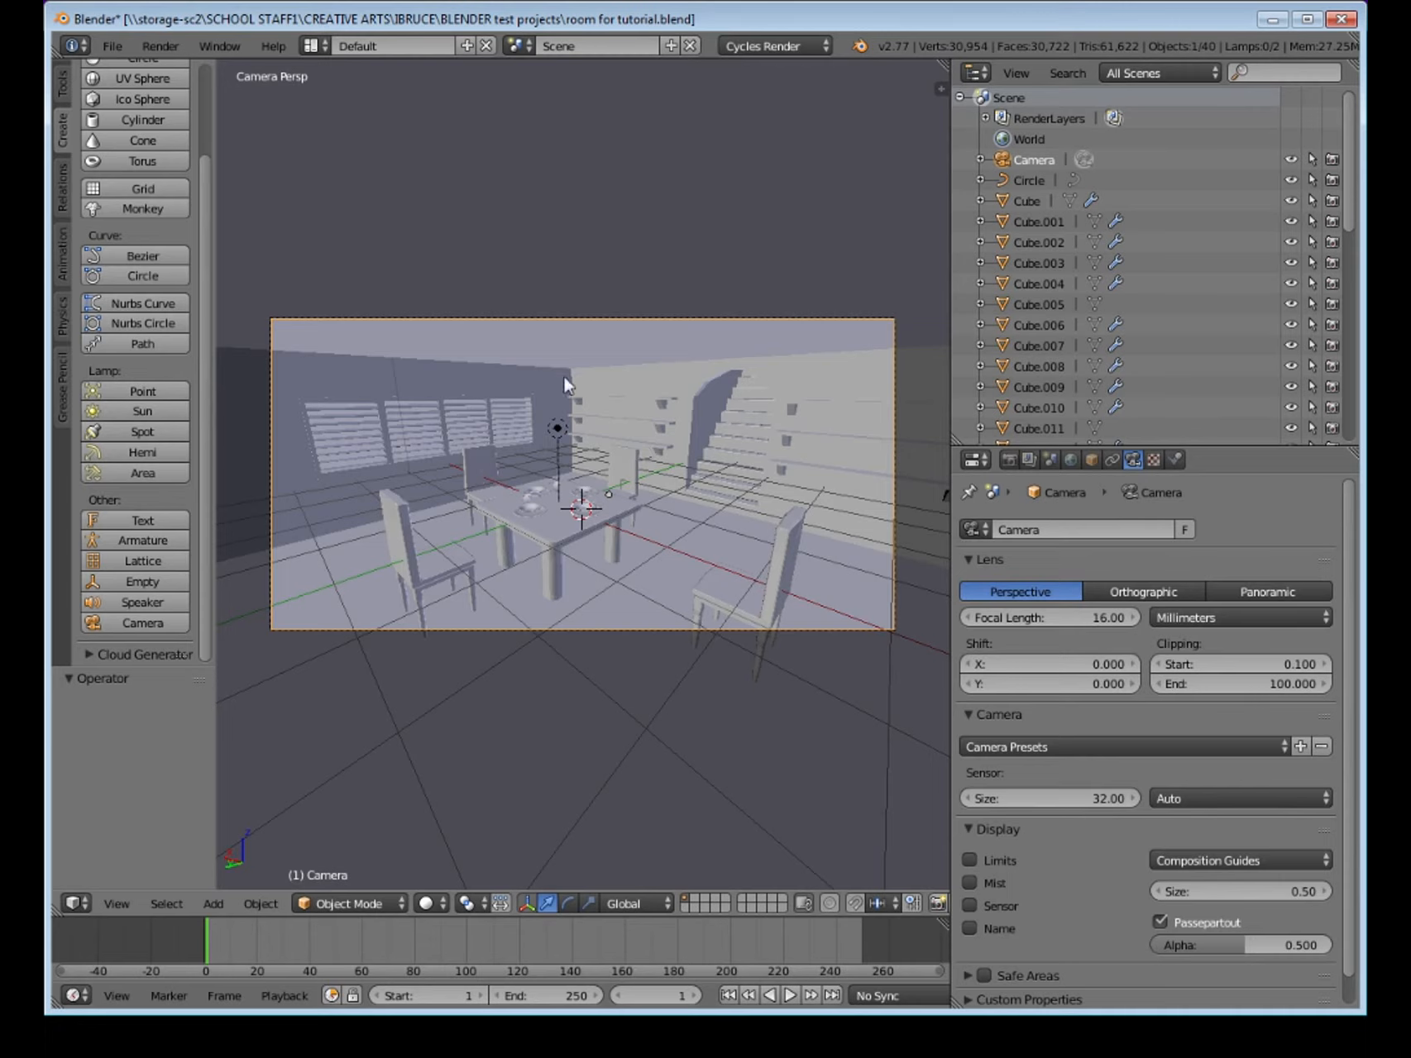
{"action": "key", "text": "Home"}
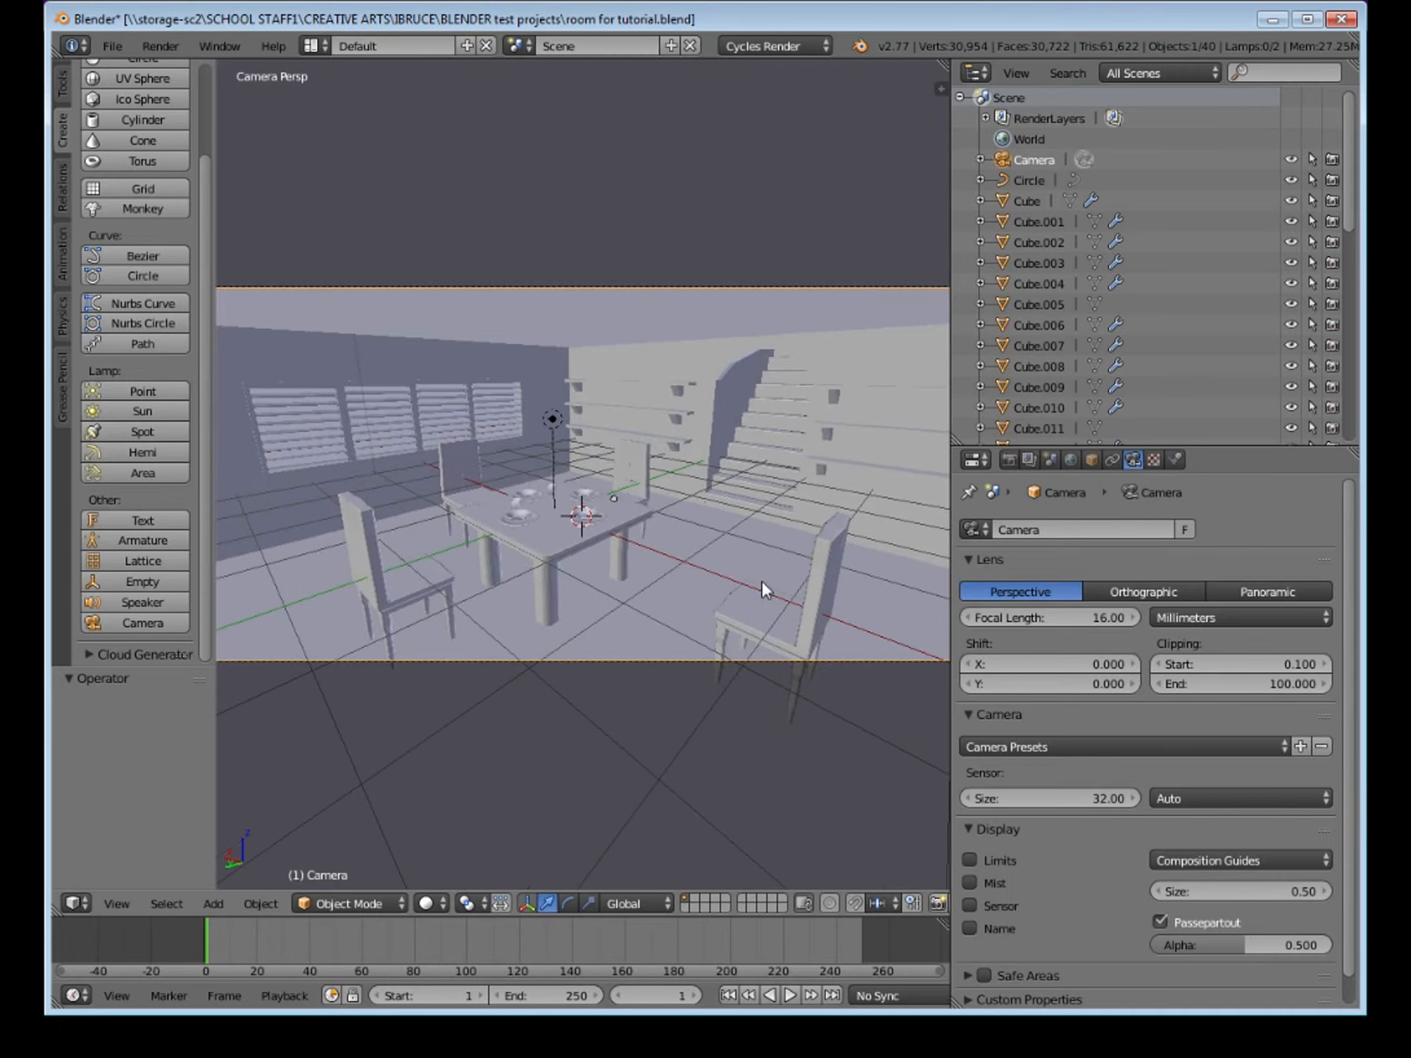
{"action": "scroll", "coordinate": [488, 592], "scroll_direction": "down", "scroll_amount": 1}
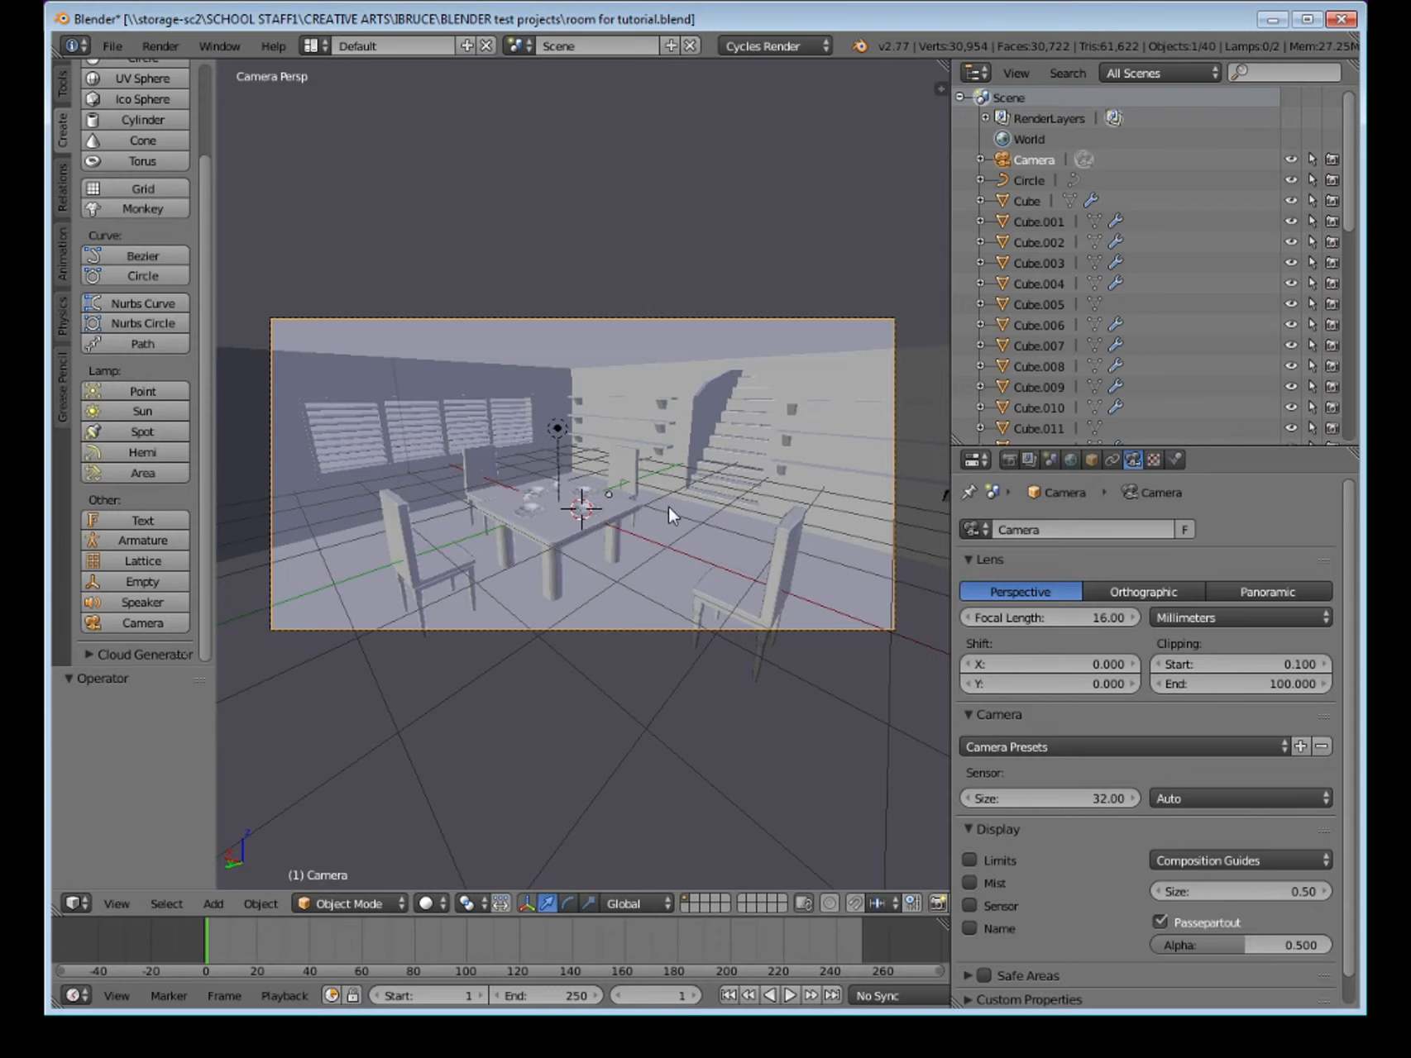
Move the camera about 2.4 units along X and lower it about 0.46 units.
{"action": "key", "text": "g"}
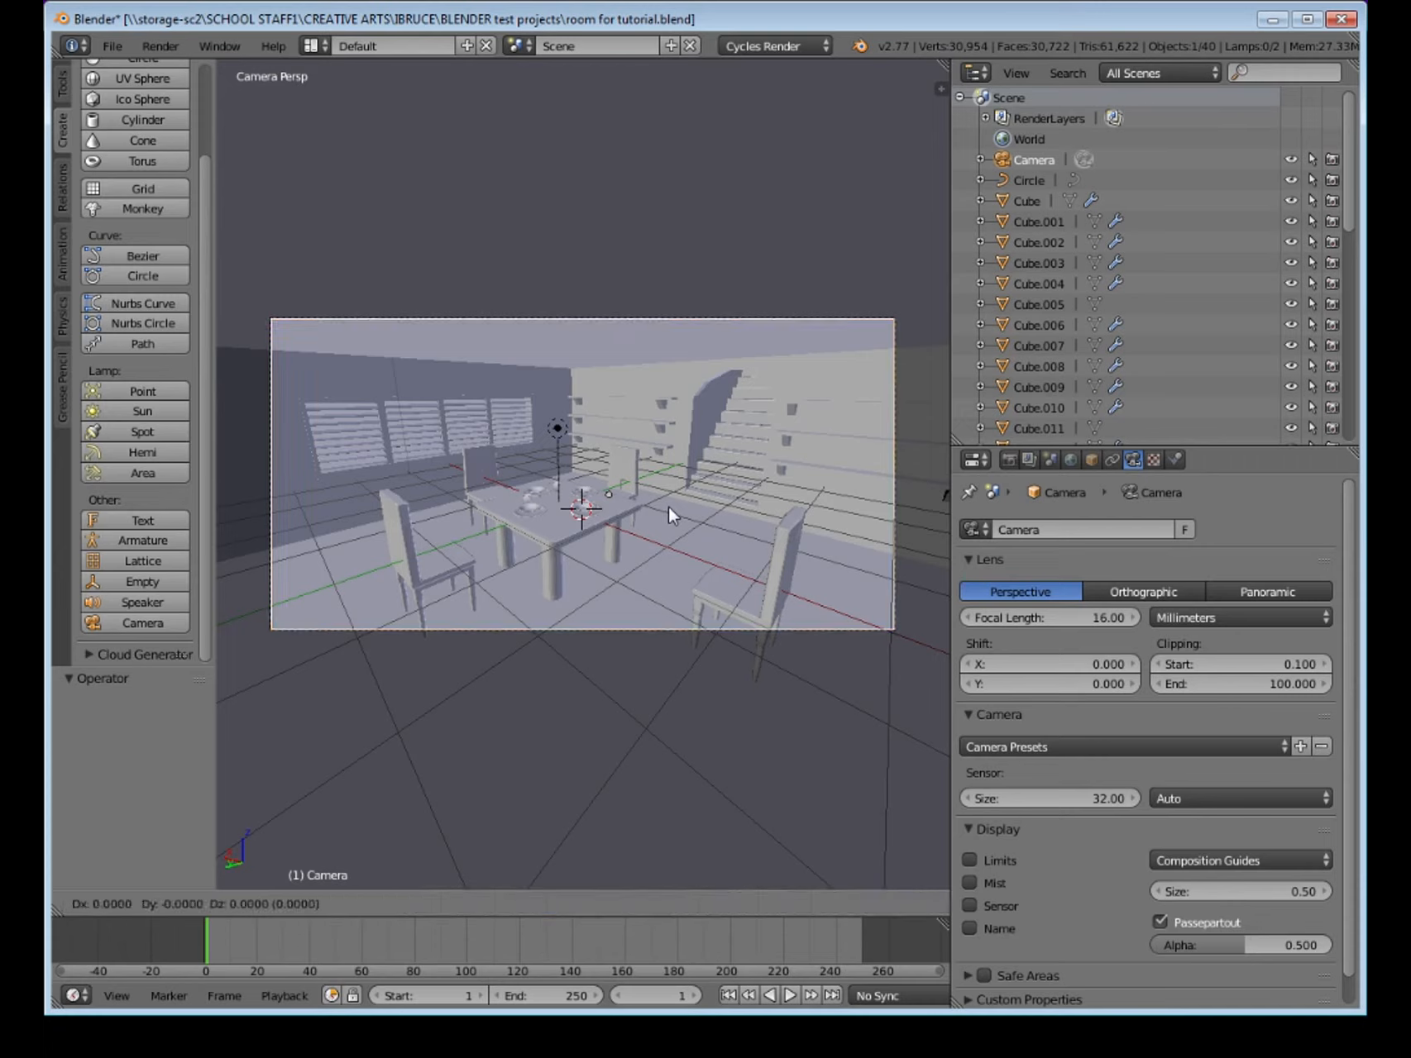
{"action": "key", "text": "x"}
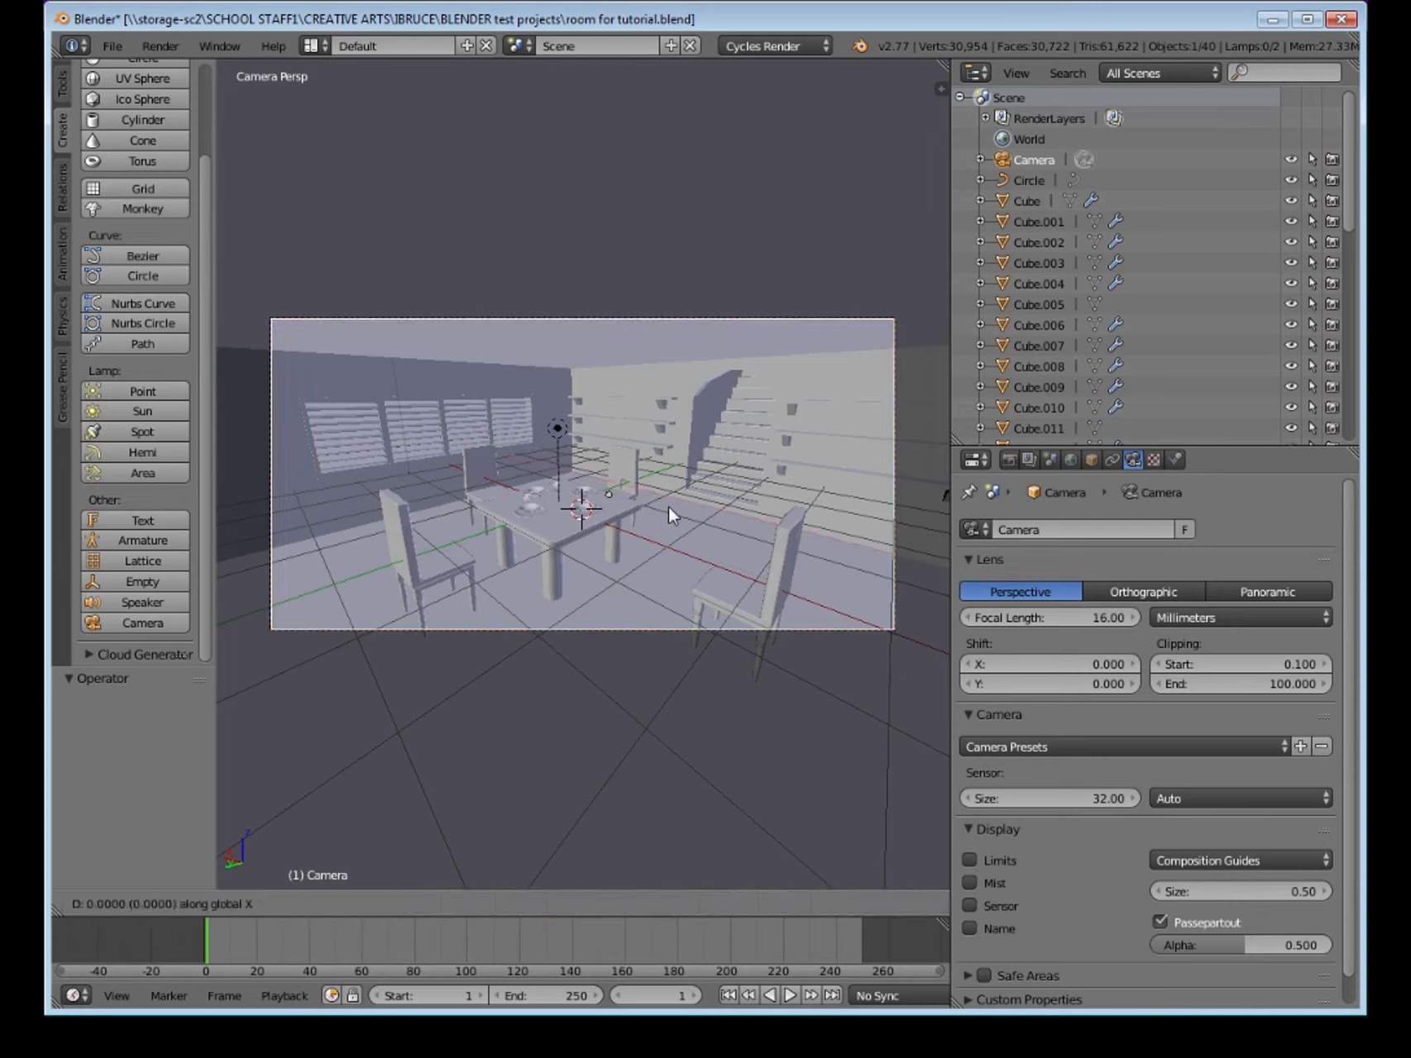
{"action": "left_click", "coordinate": [596, 512]}
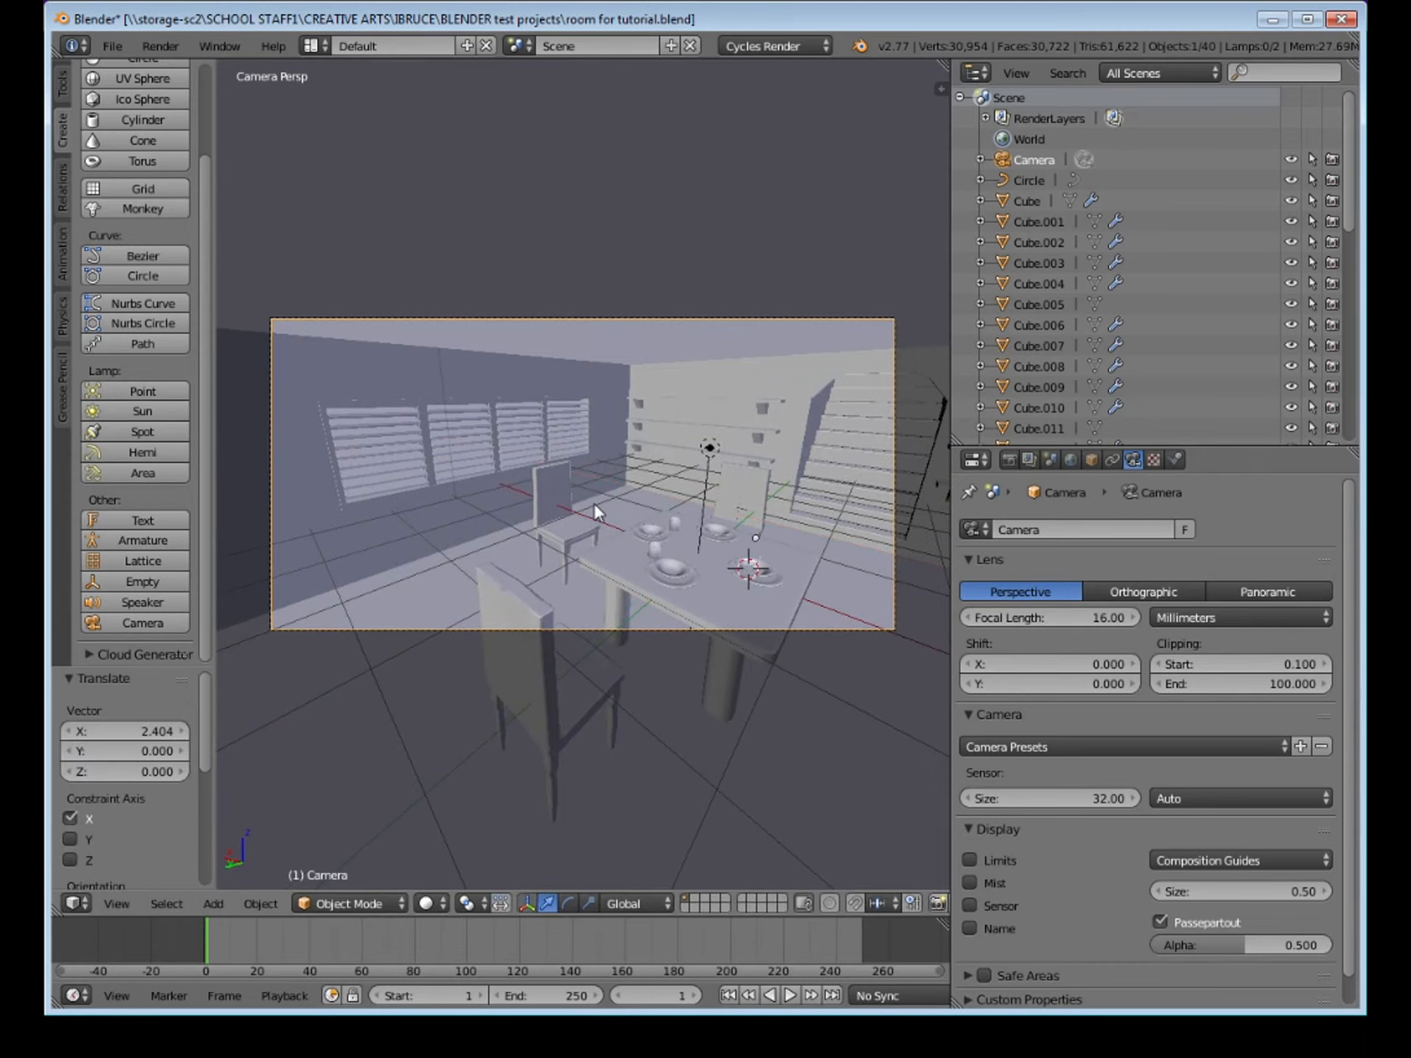
{"action": "key", "text": "g"}
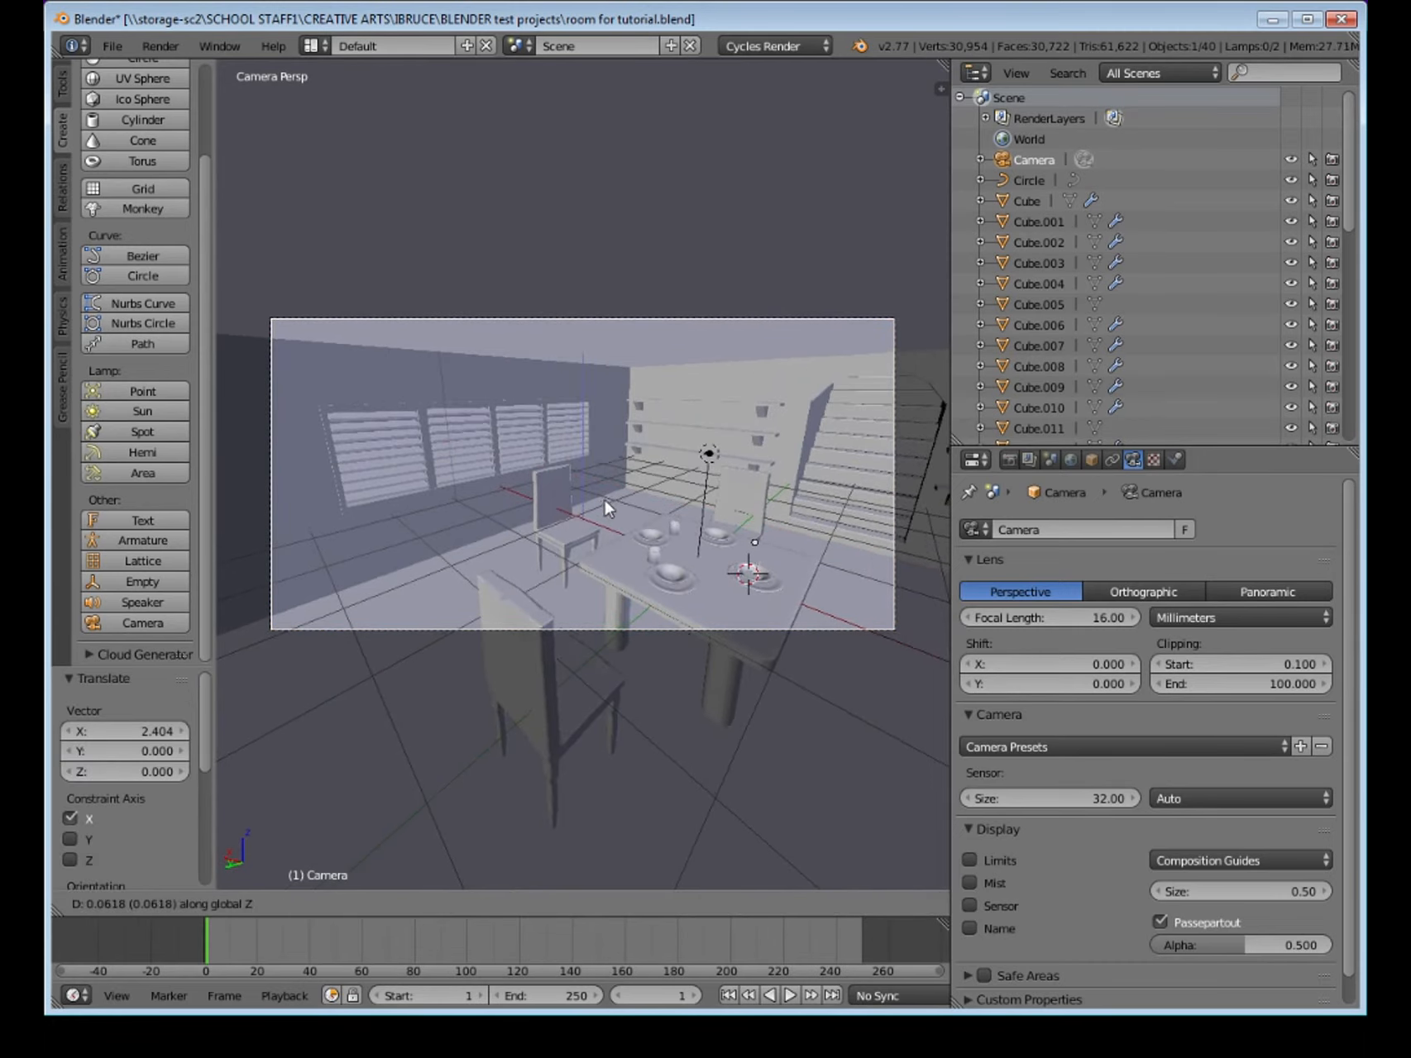
{"action": "left_click", "coordinate": [613, 528]}
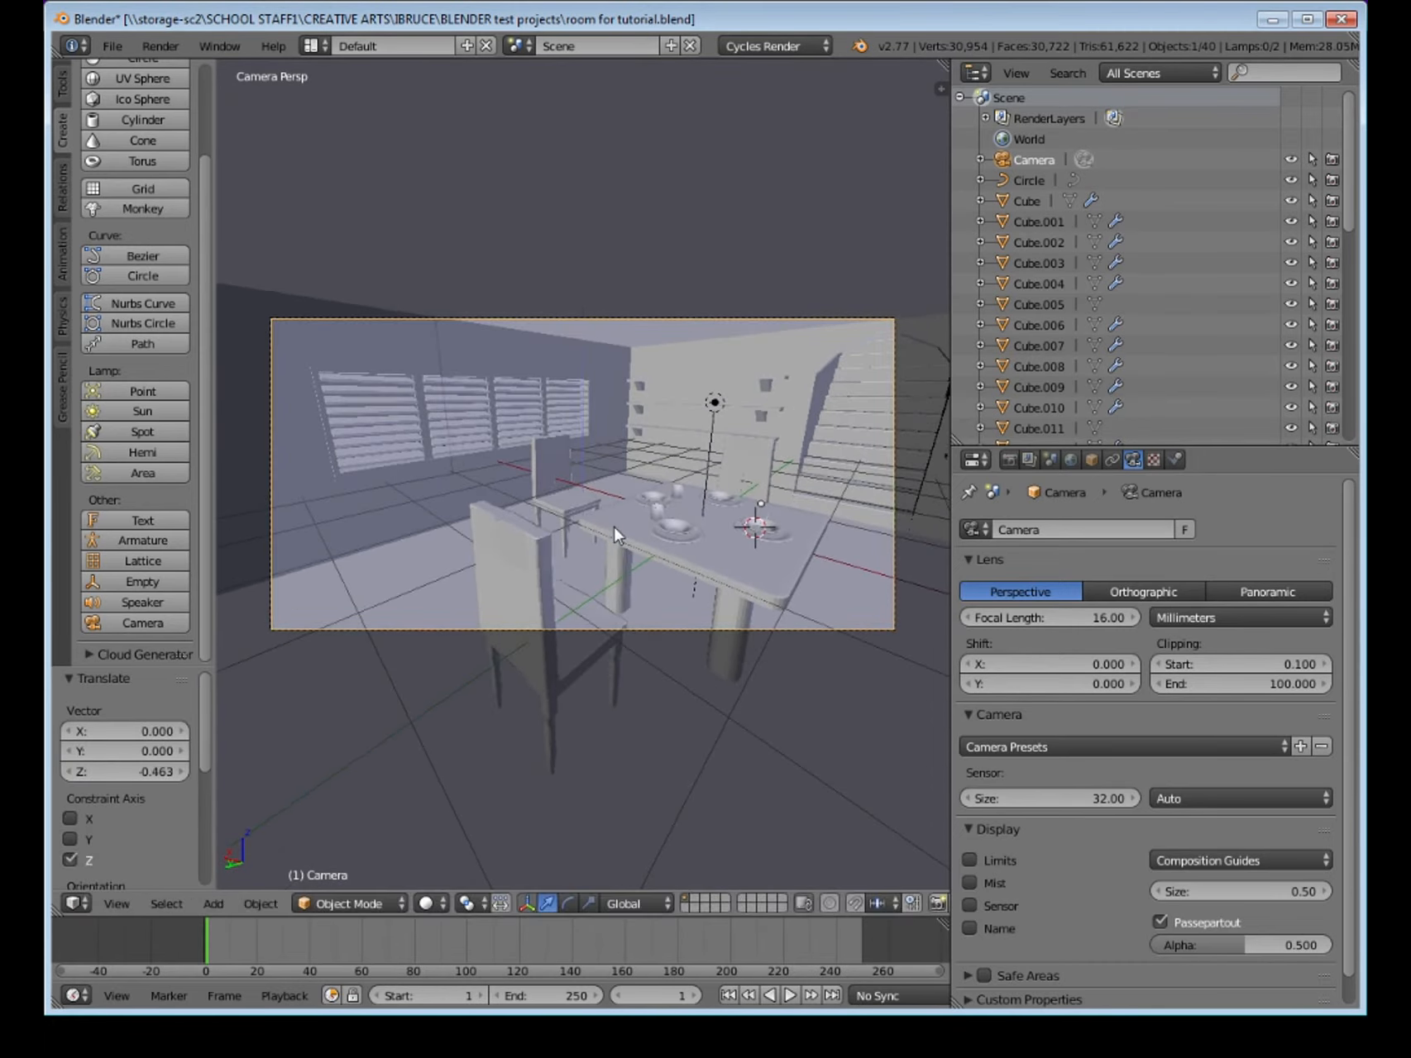
Move the camera along negative Y toward the table, about 0.79 units and a further 2.1 units.
{"action": "key", "text": "g"}
{"action": "key", "text": "y"}
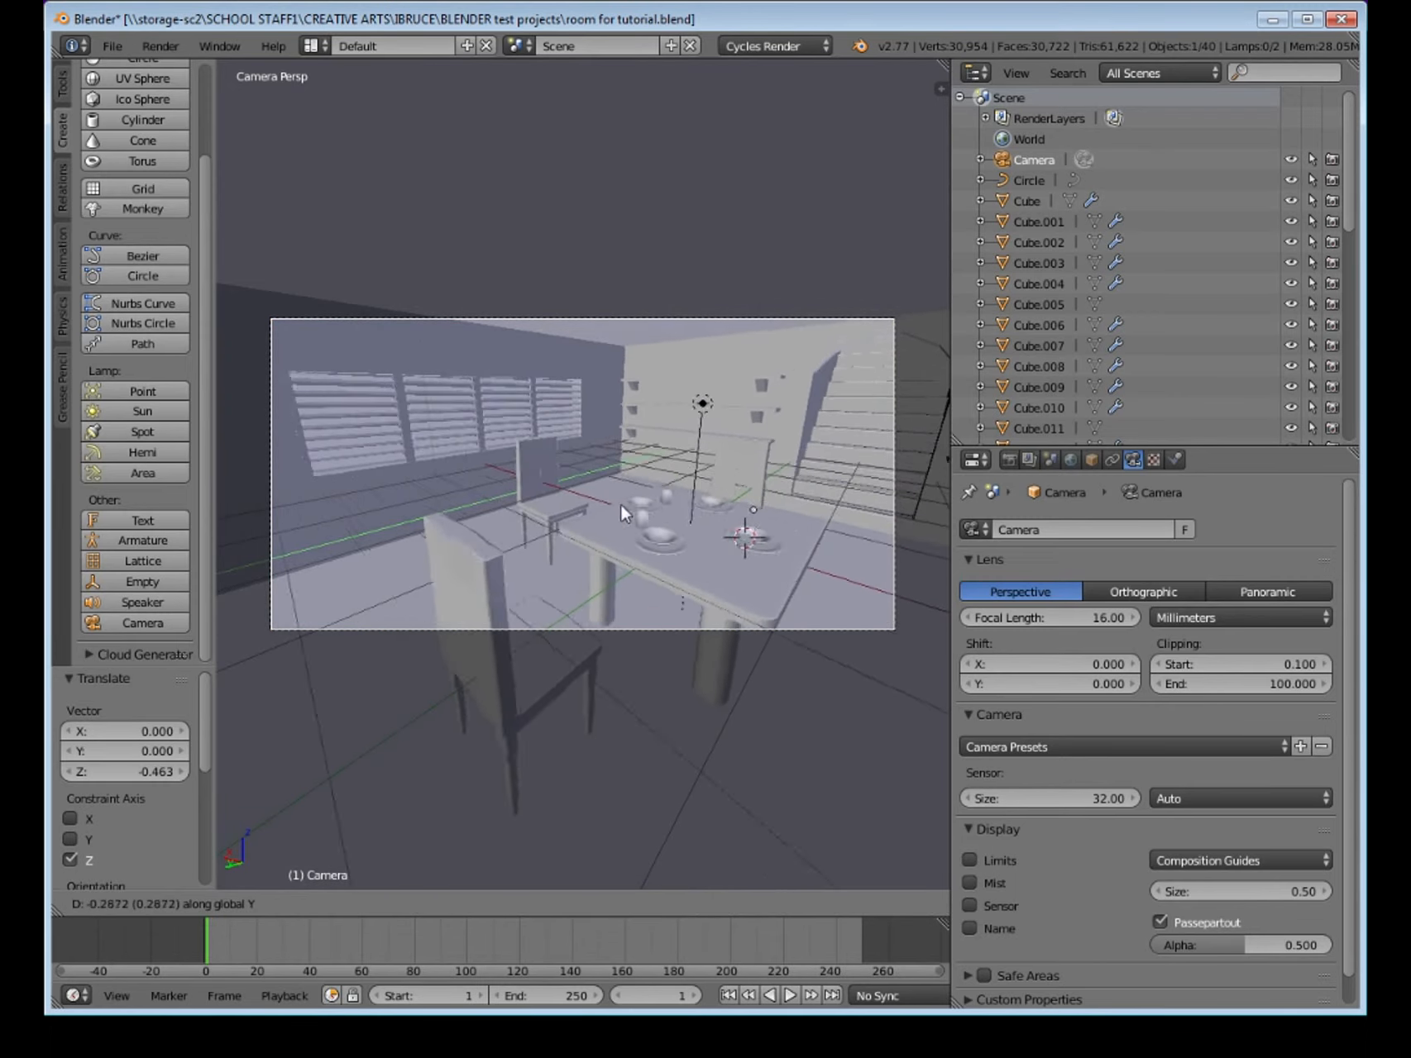
{"action": "left_click", "coordinate": [635, 499]}
{"action": "key", "text": "g"}
{"action": "key", "text": "y"}
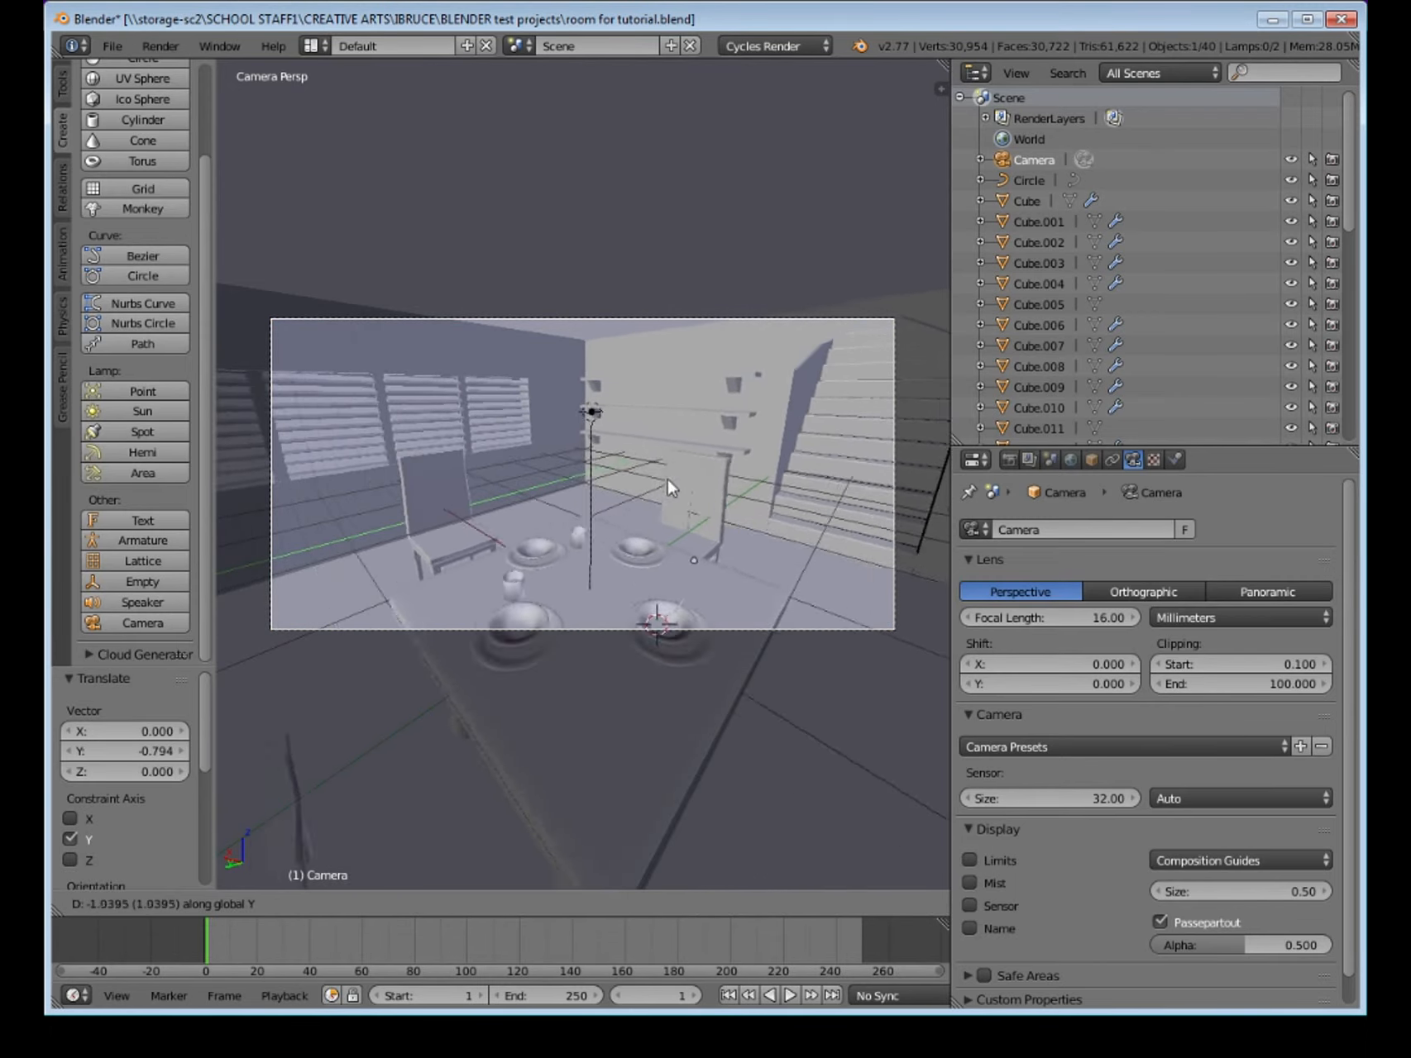
{"action": "left_click", "coordinate": [693, 475]}
Shift the camera about 0.73 units along X and lower it about 0.51 units over the table.
{"action": "key", "text": "g"}
{"action": "key", "text": "x"}
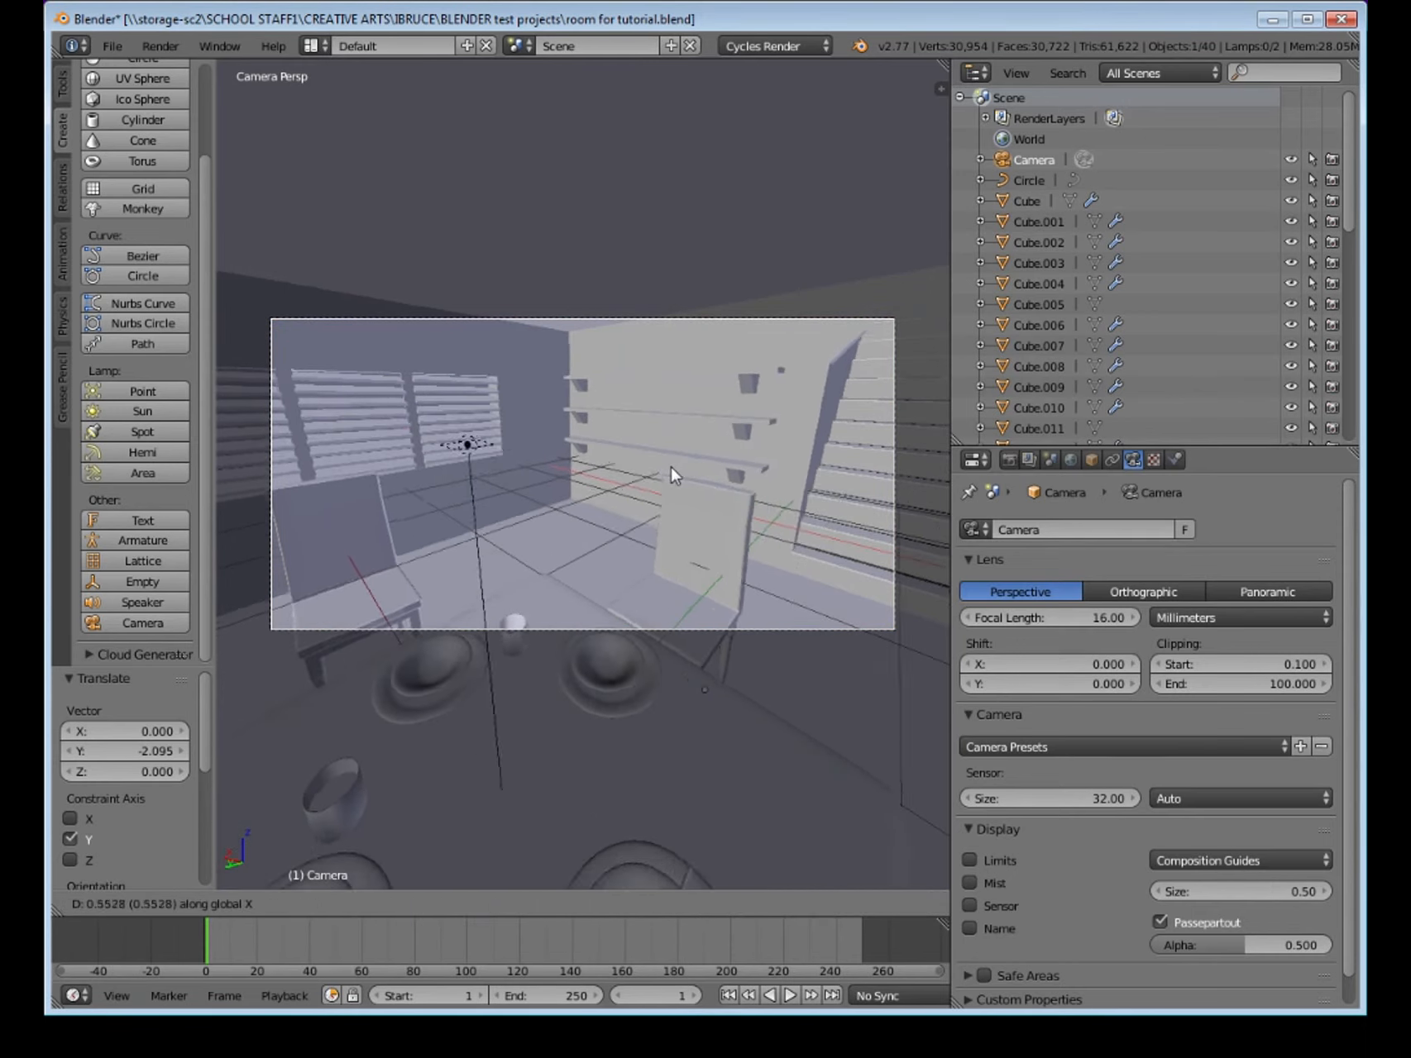
{"action": "left_click", "coordinate": [665, 474]}
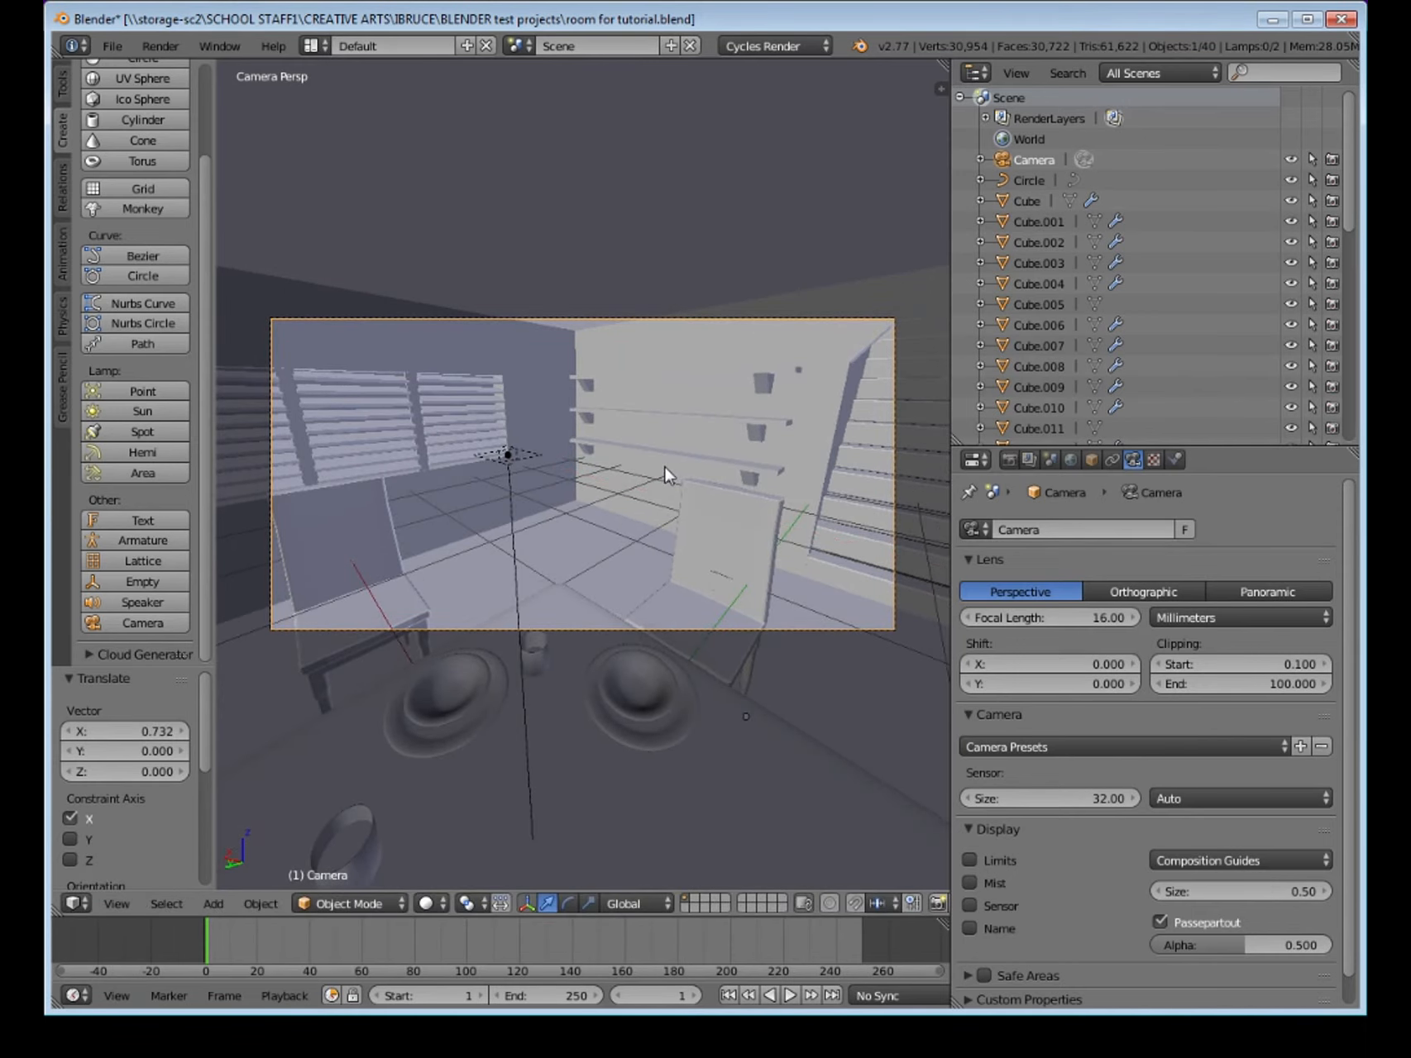
{"action": "key", "text": "g"}
{"action": "key", "text": "z"}
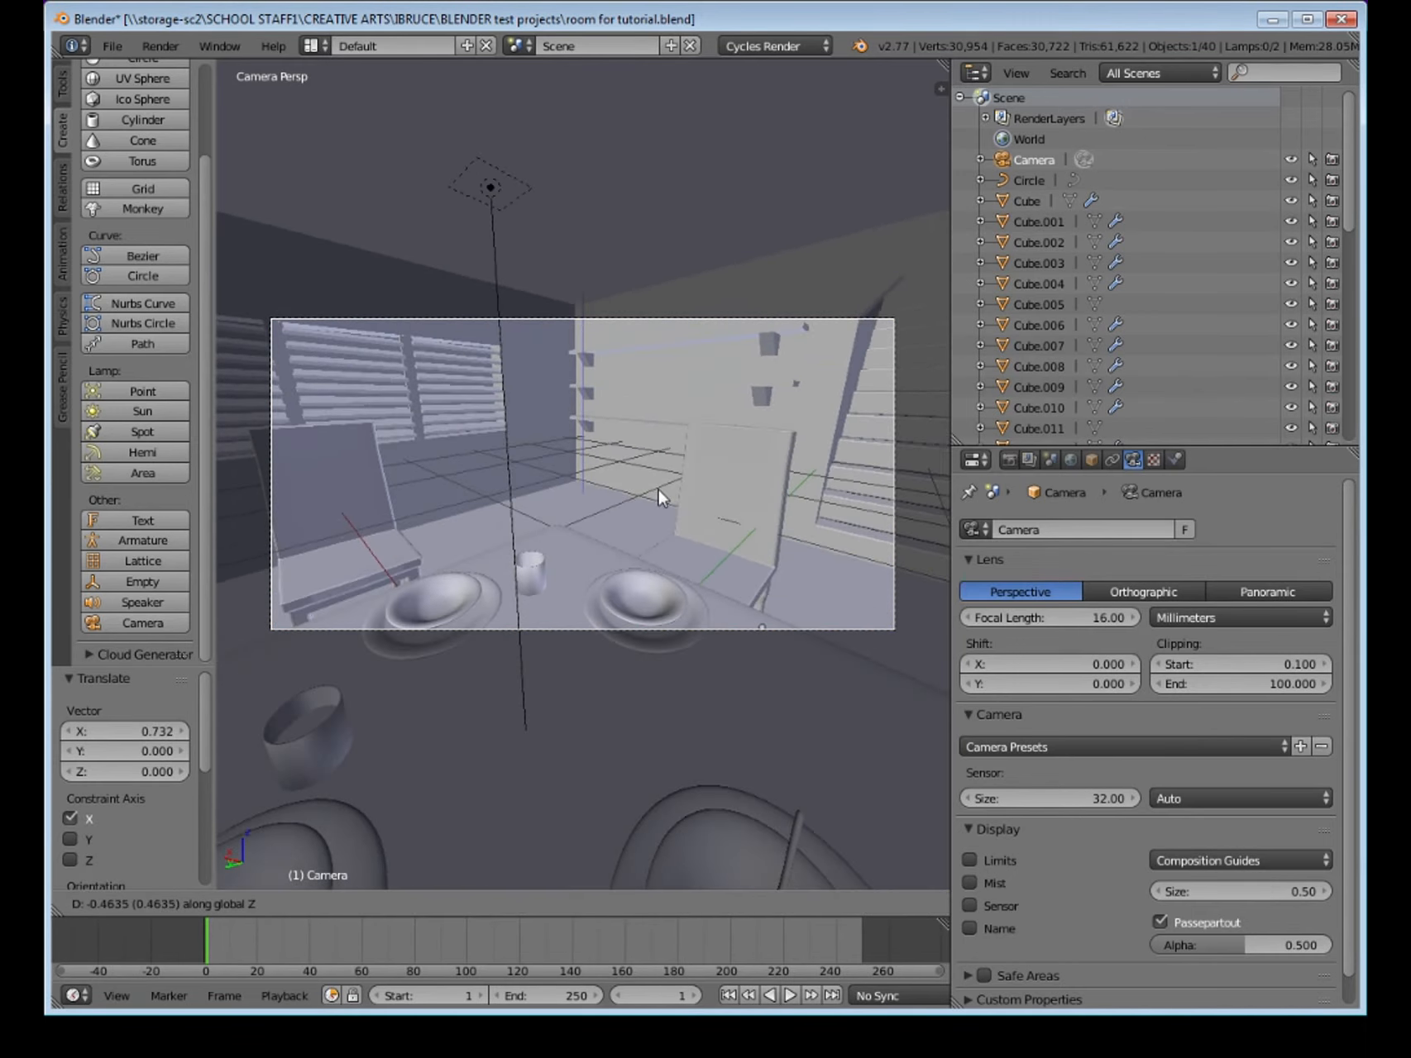
{"action": "left_click", "coordinate": [661, 500]}
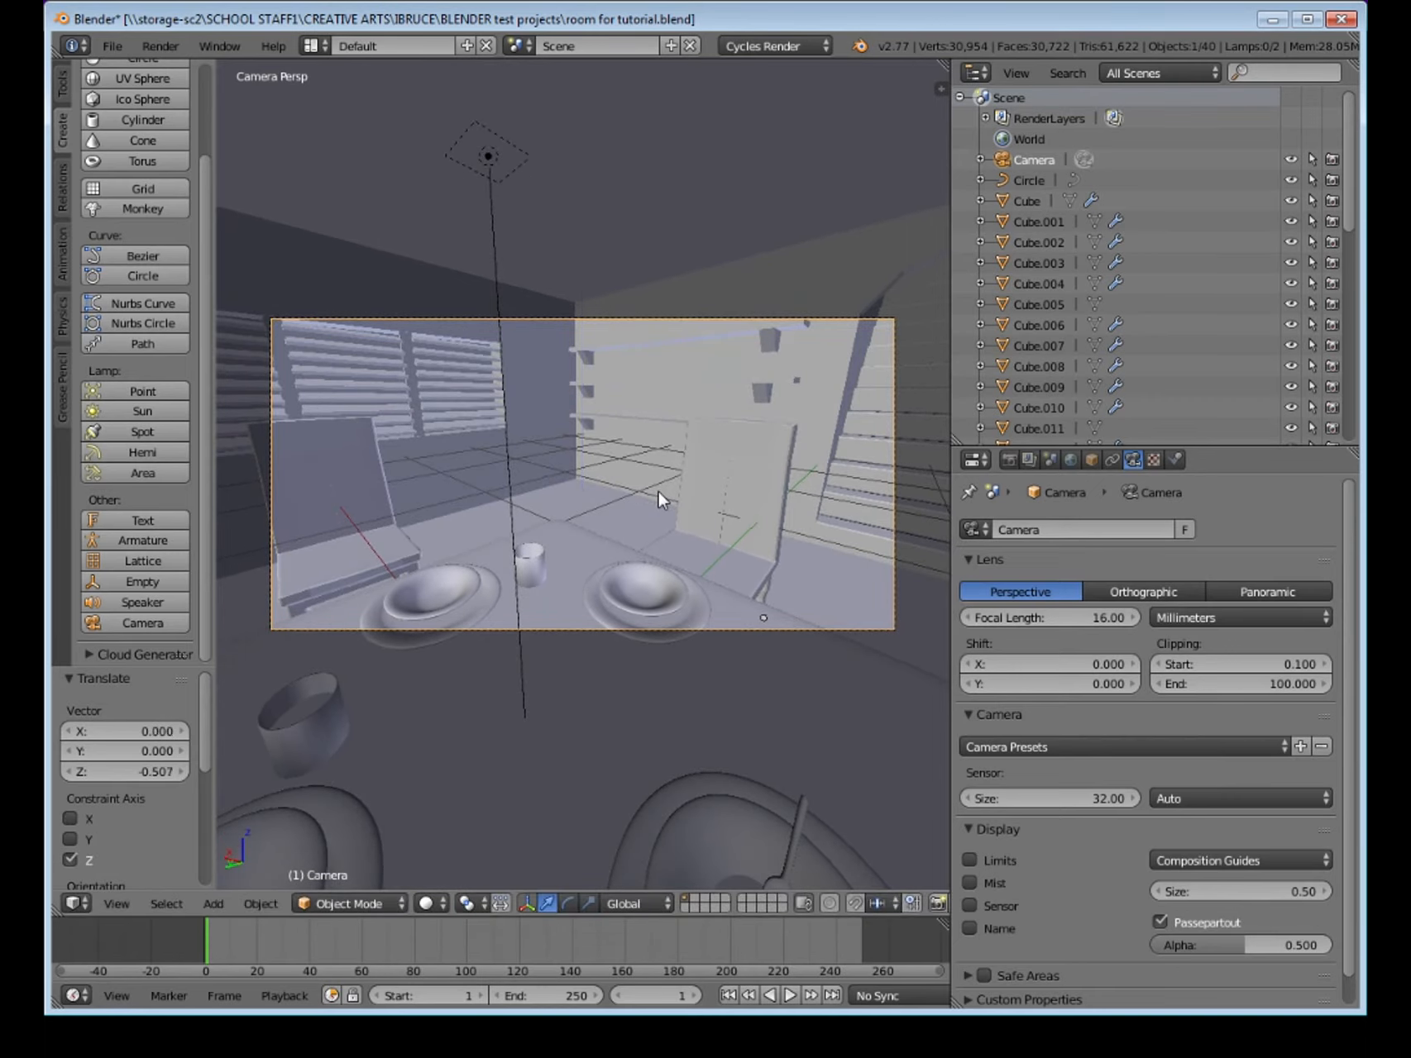
Pull the camera back about 1.6 units along negative X, nudge it slightly freely, and shift it about 0.18 units along positive X.
{"action": "key", "text": "g"}
{"action": "key", "text": "x"}
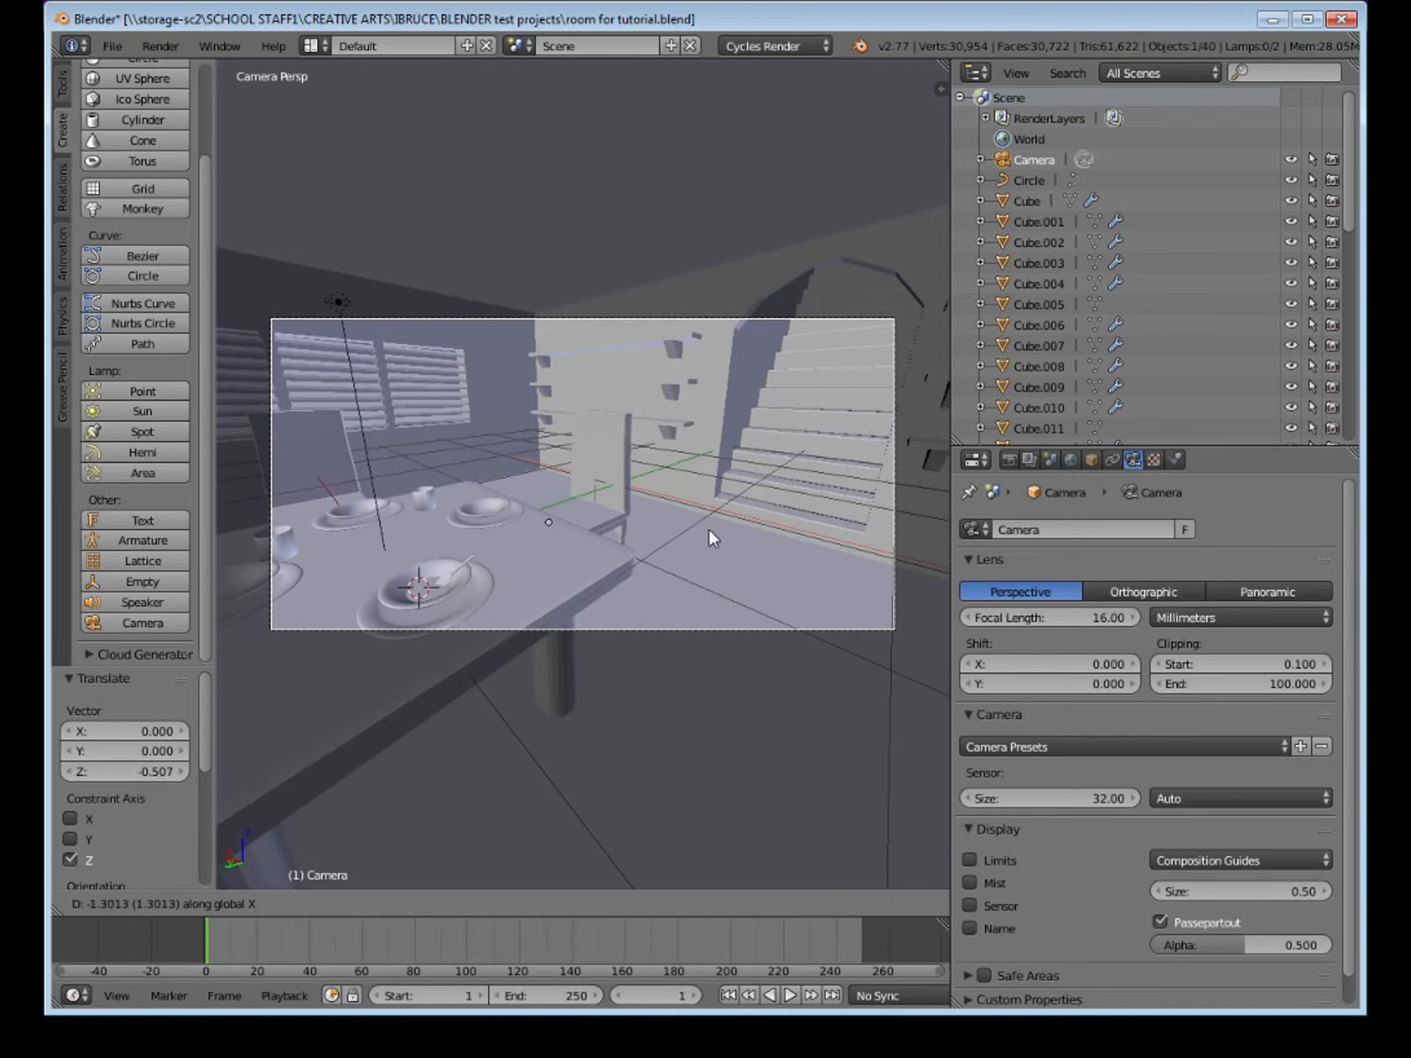
{"action": "left_click", "coordinate": [725, 549]}
{"action": "key", "text": "g"}
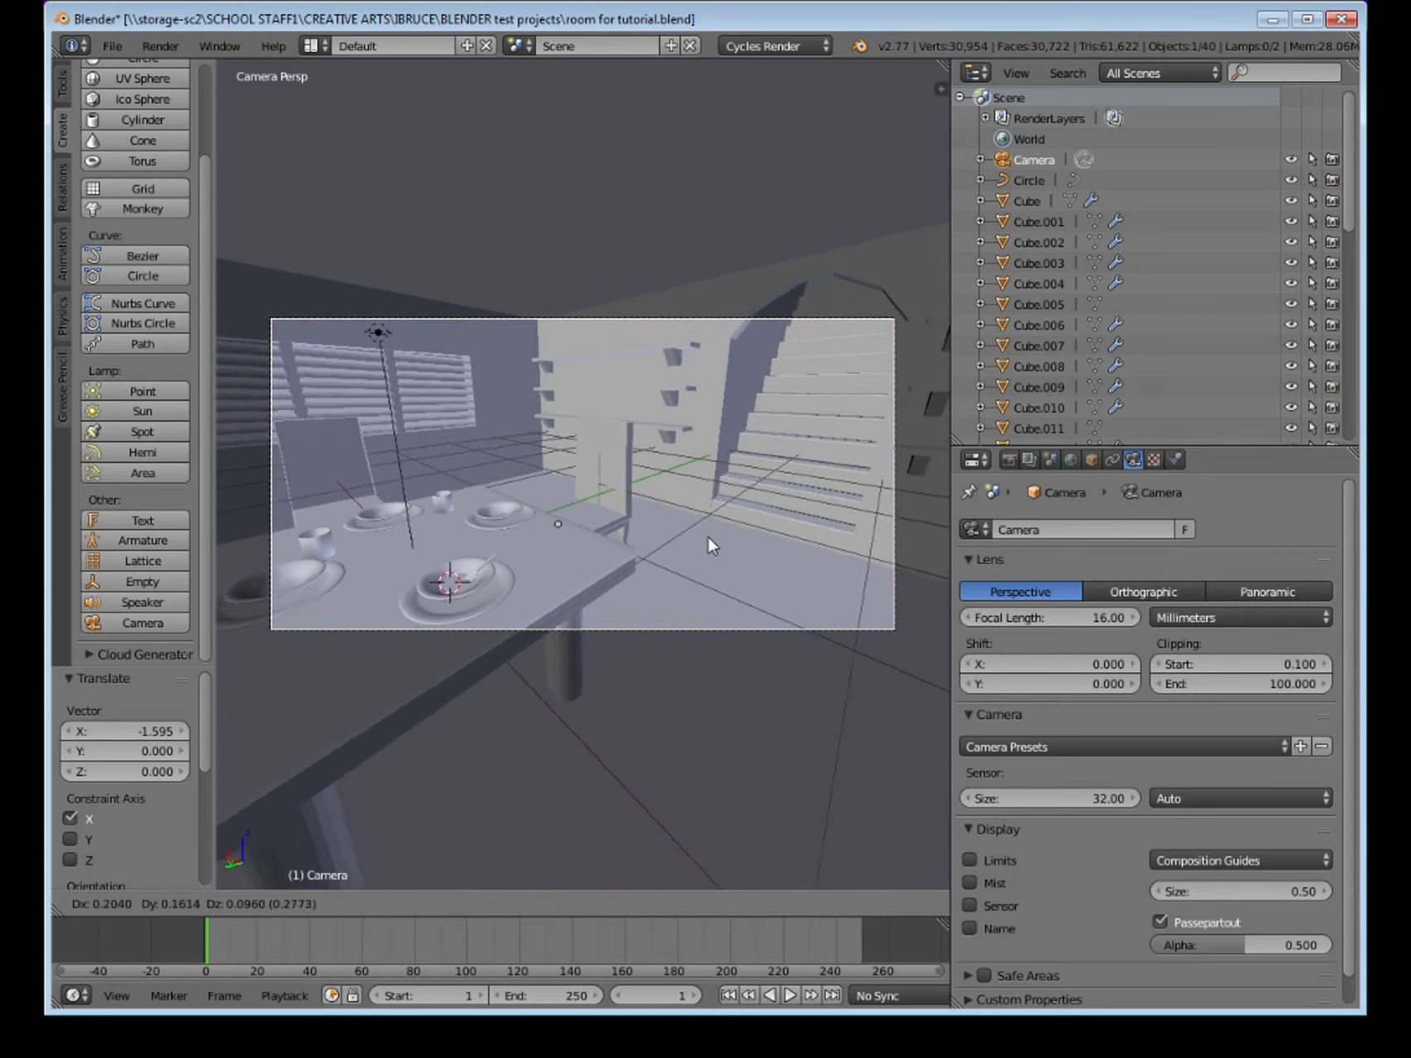
{"action": "left_click", "coordinate": [711, 537]}
{"action": "key", "text": "g"}
{"action": "key", "text": "x"}
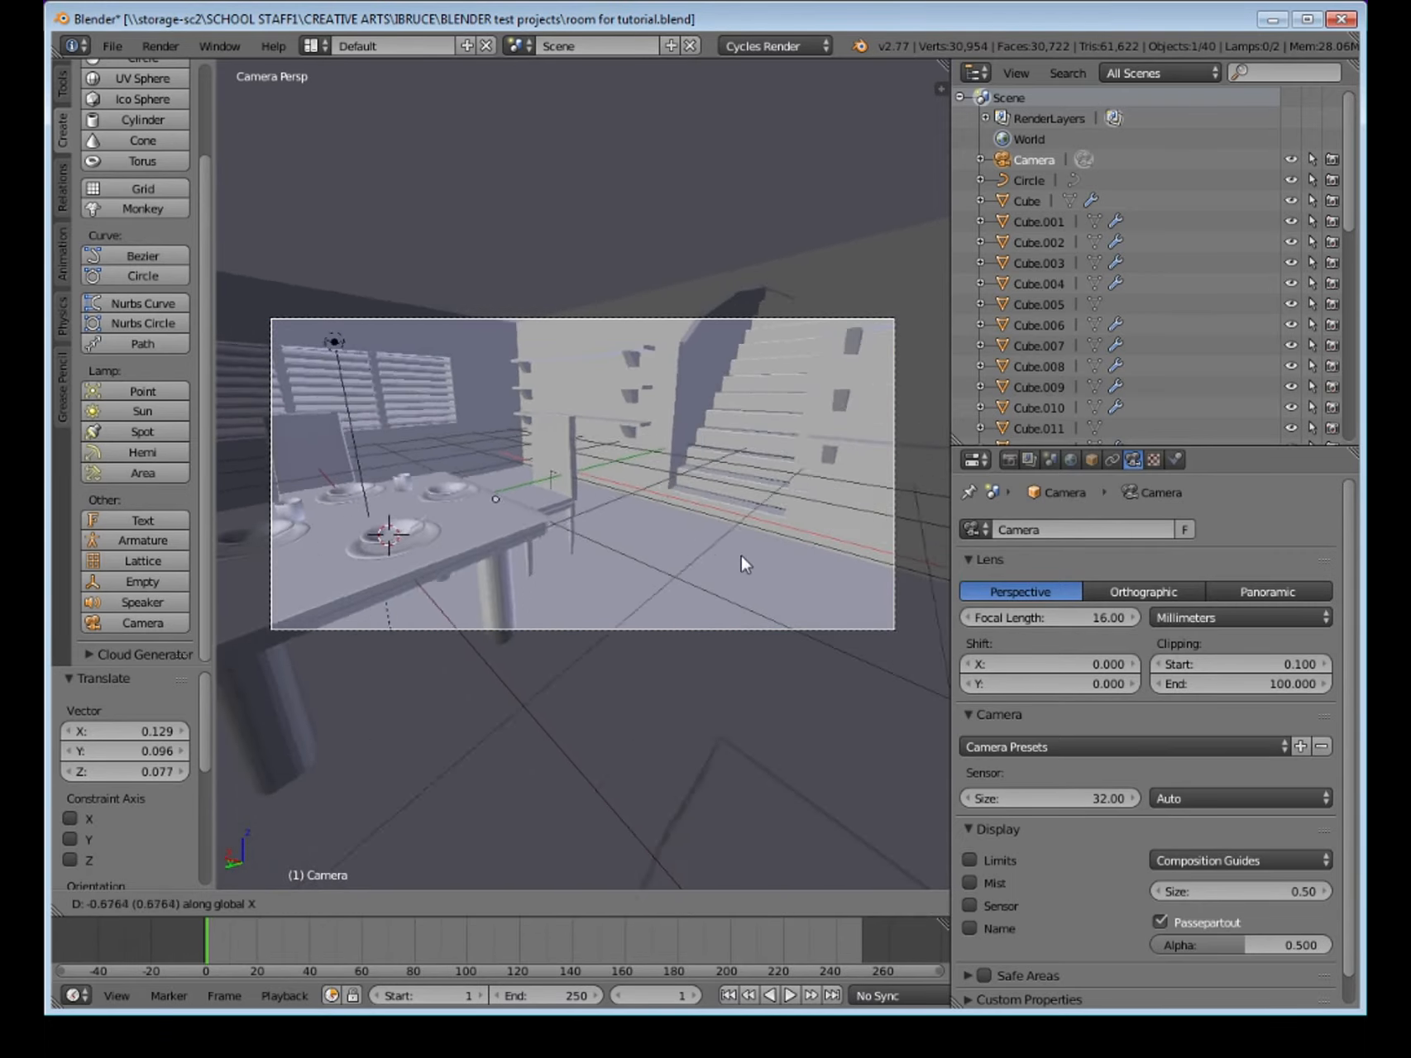
{"action": "left_click", "coordinate": [707, 544]}
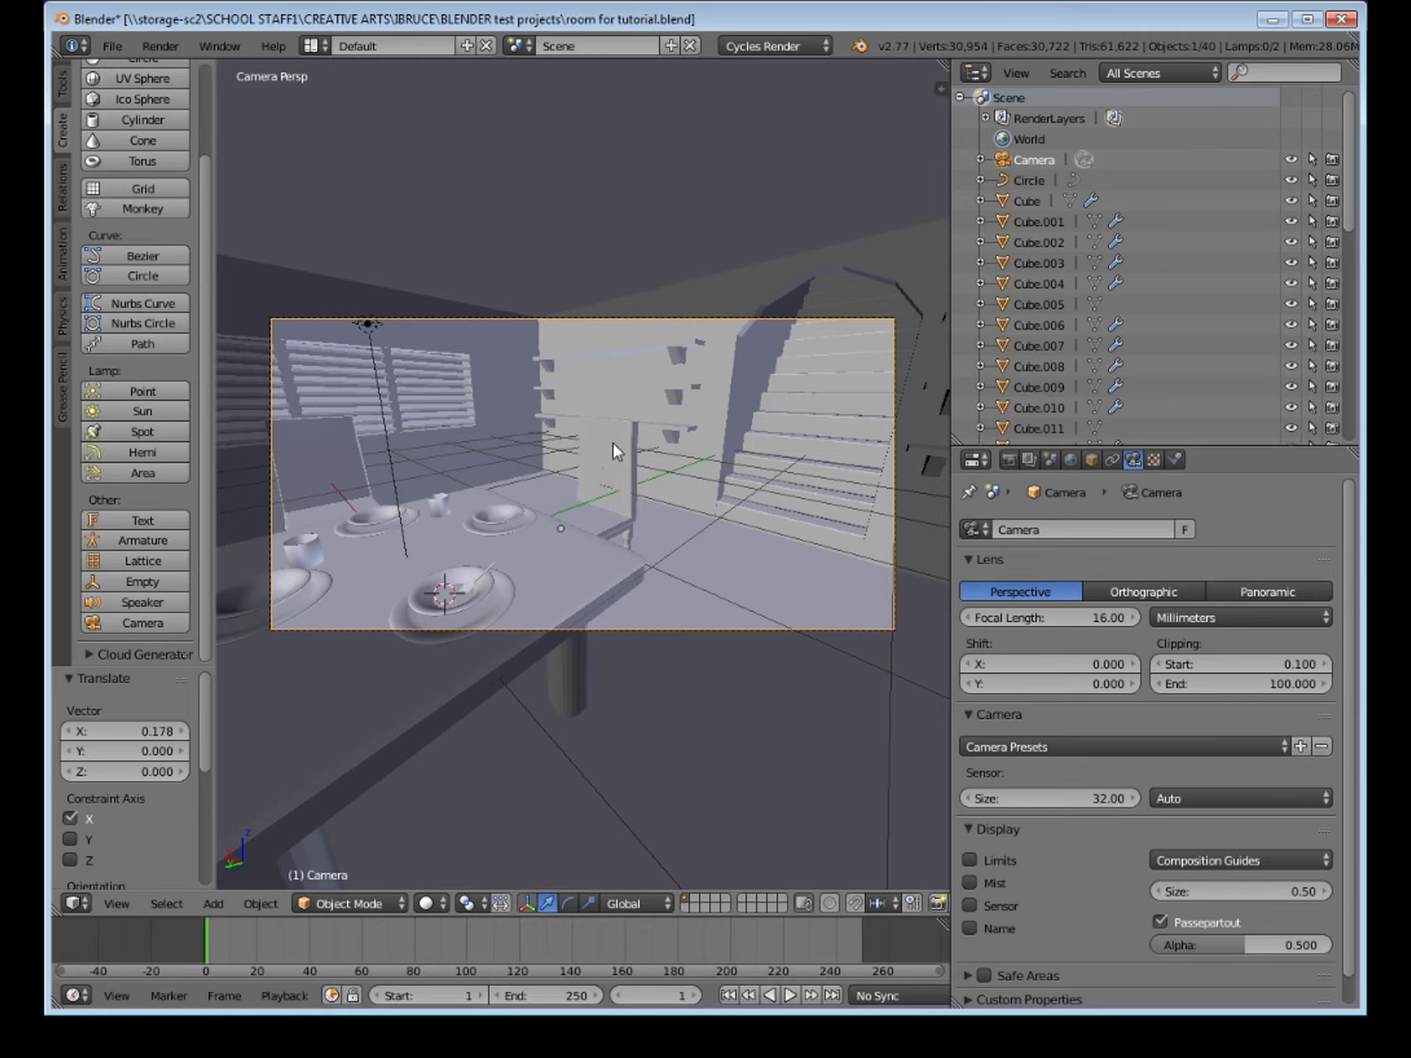
Turn the camera with walk navigation to look along the table at the window blinds.
{"action": "key", "text": "shift+f"}
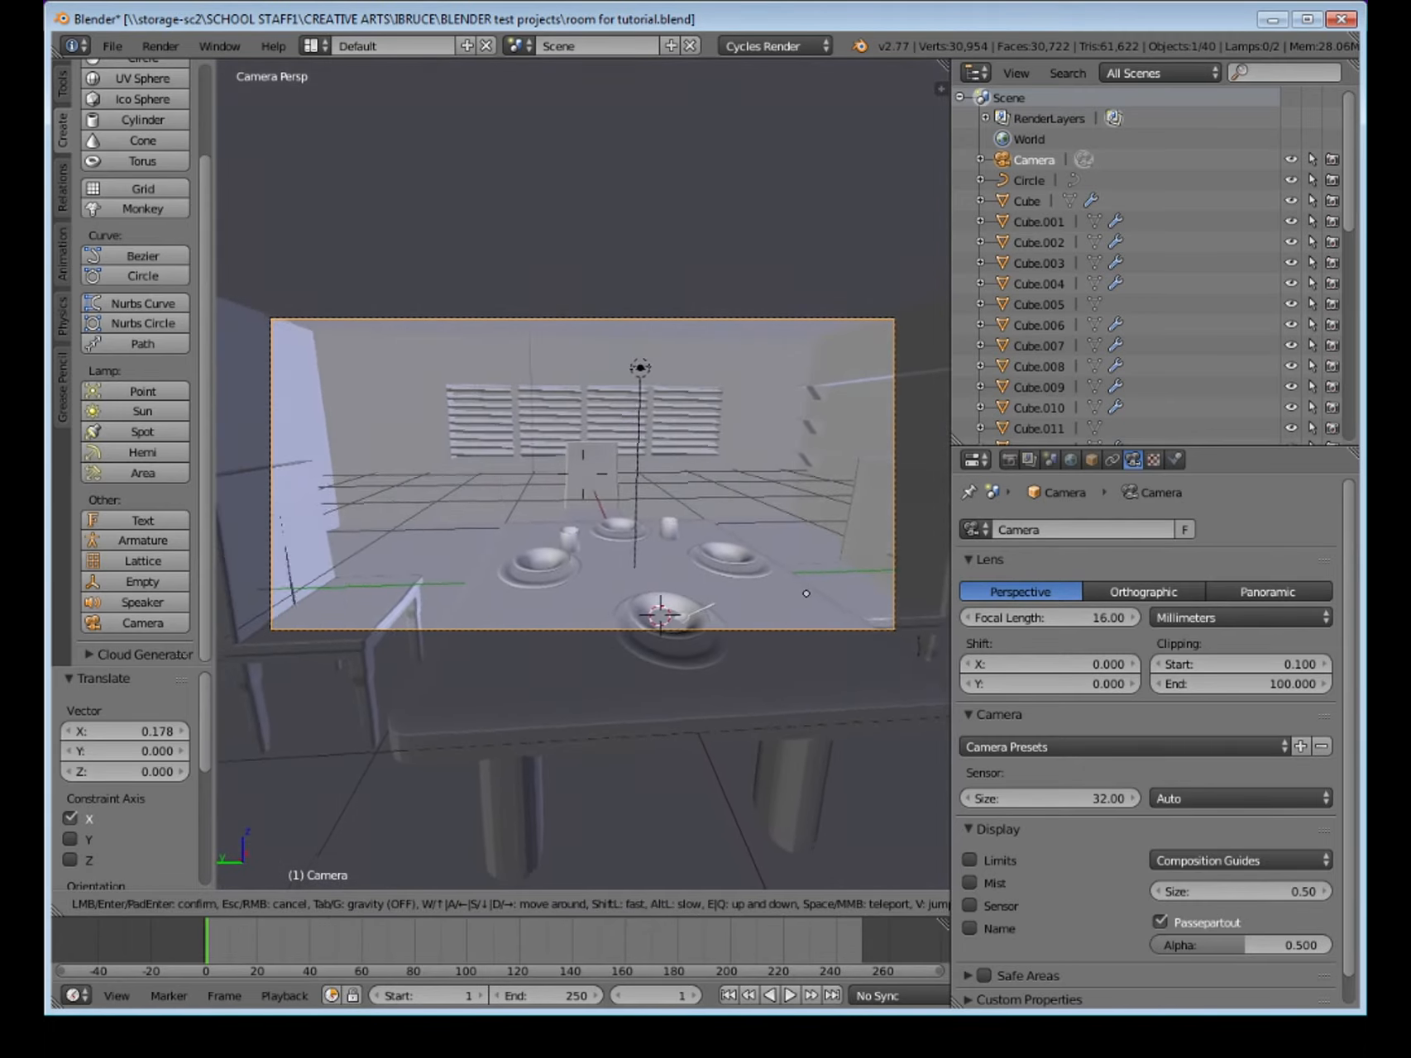
{"action": "key", "text": "Return"}
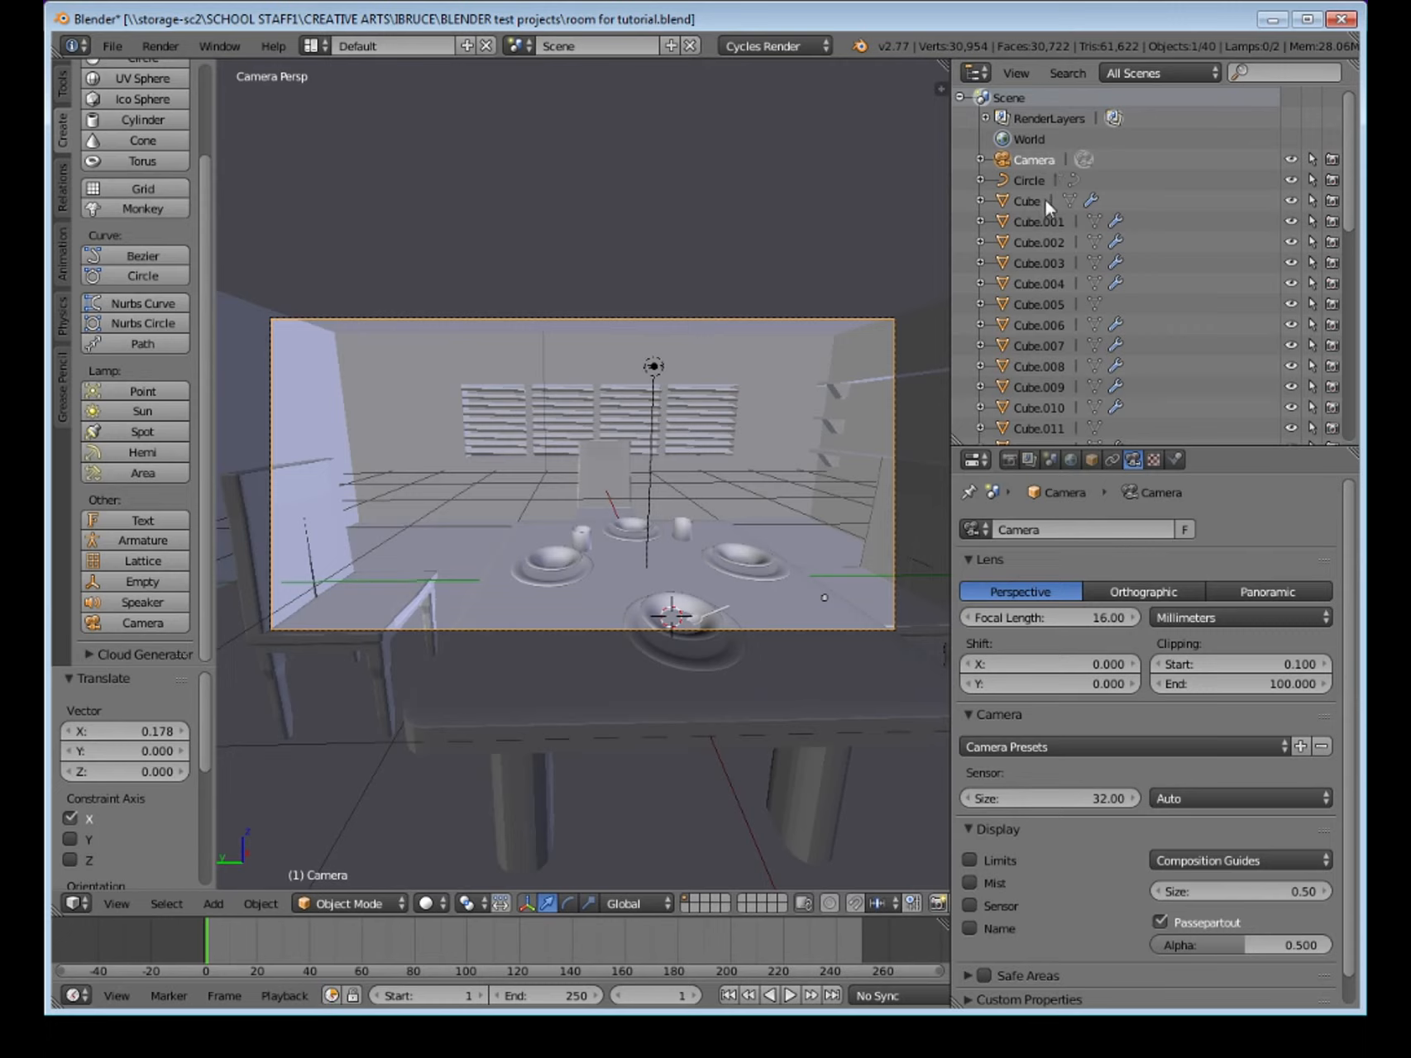
Set the camera's rotation to X 90°, Y 0° and Z -90° in its object transform settings.
{"action": "left_click", "coordinate": [1092, 464]}
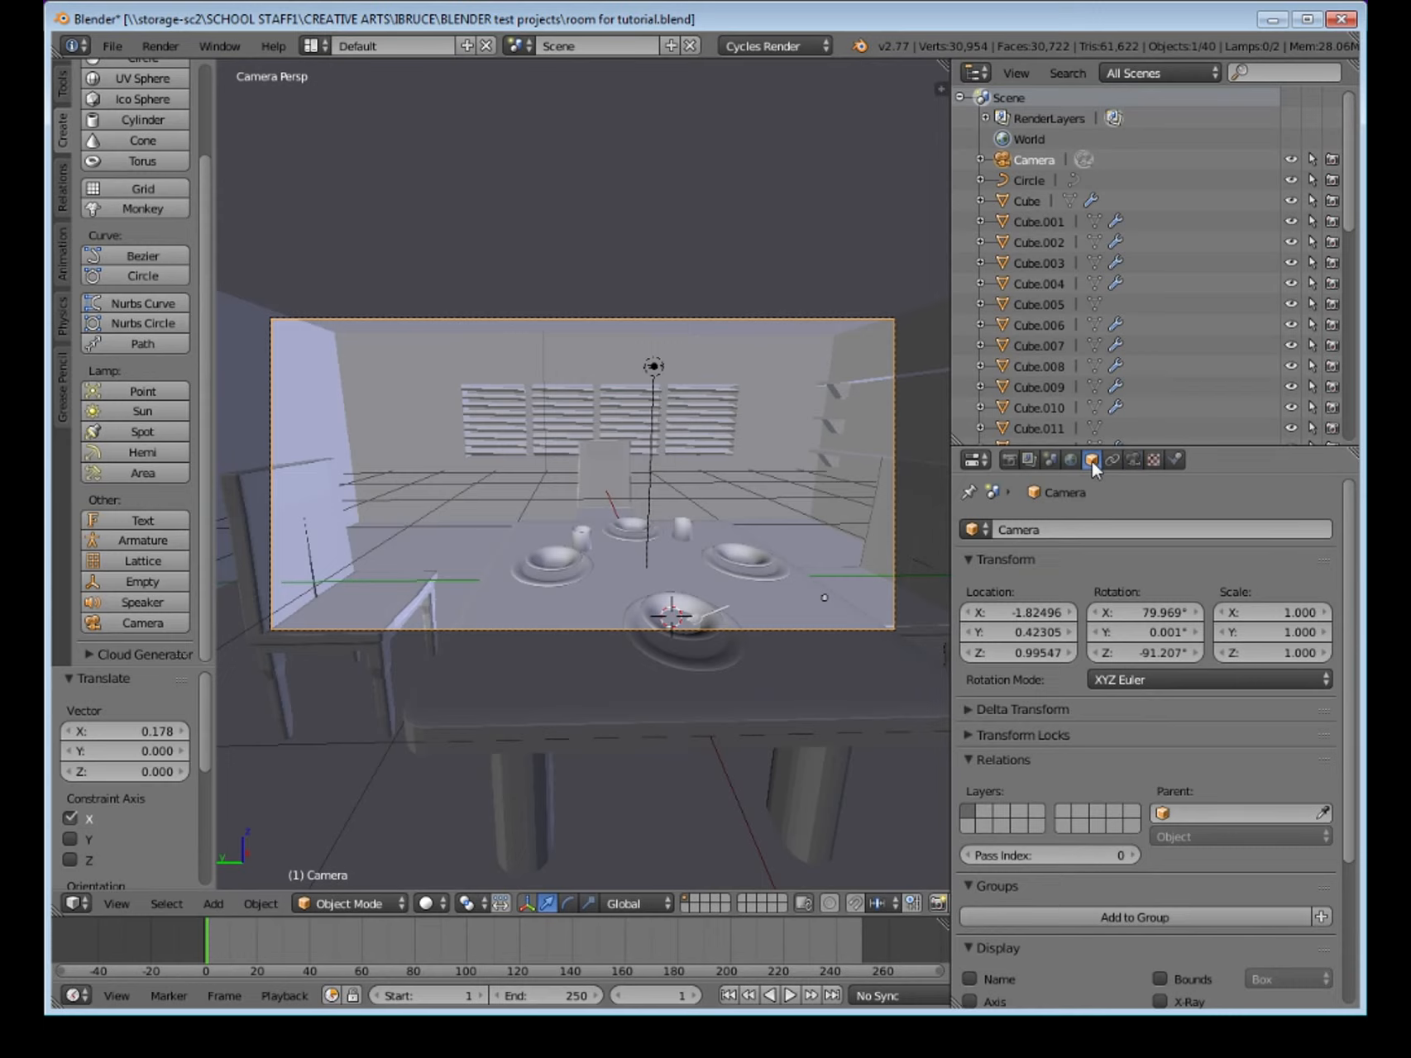
{"action": "left_click", "coordinate": [965, 560]}
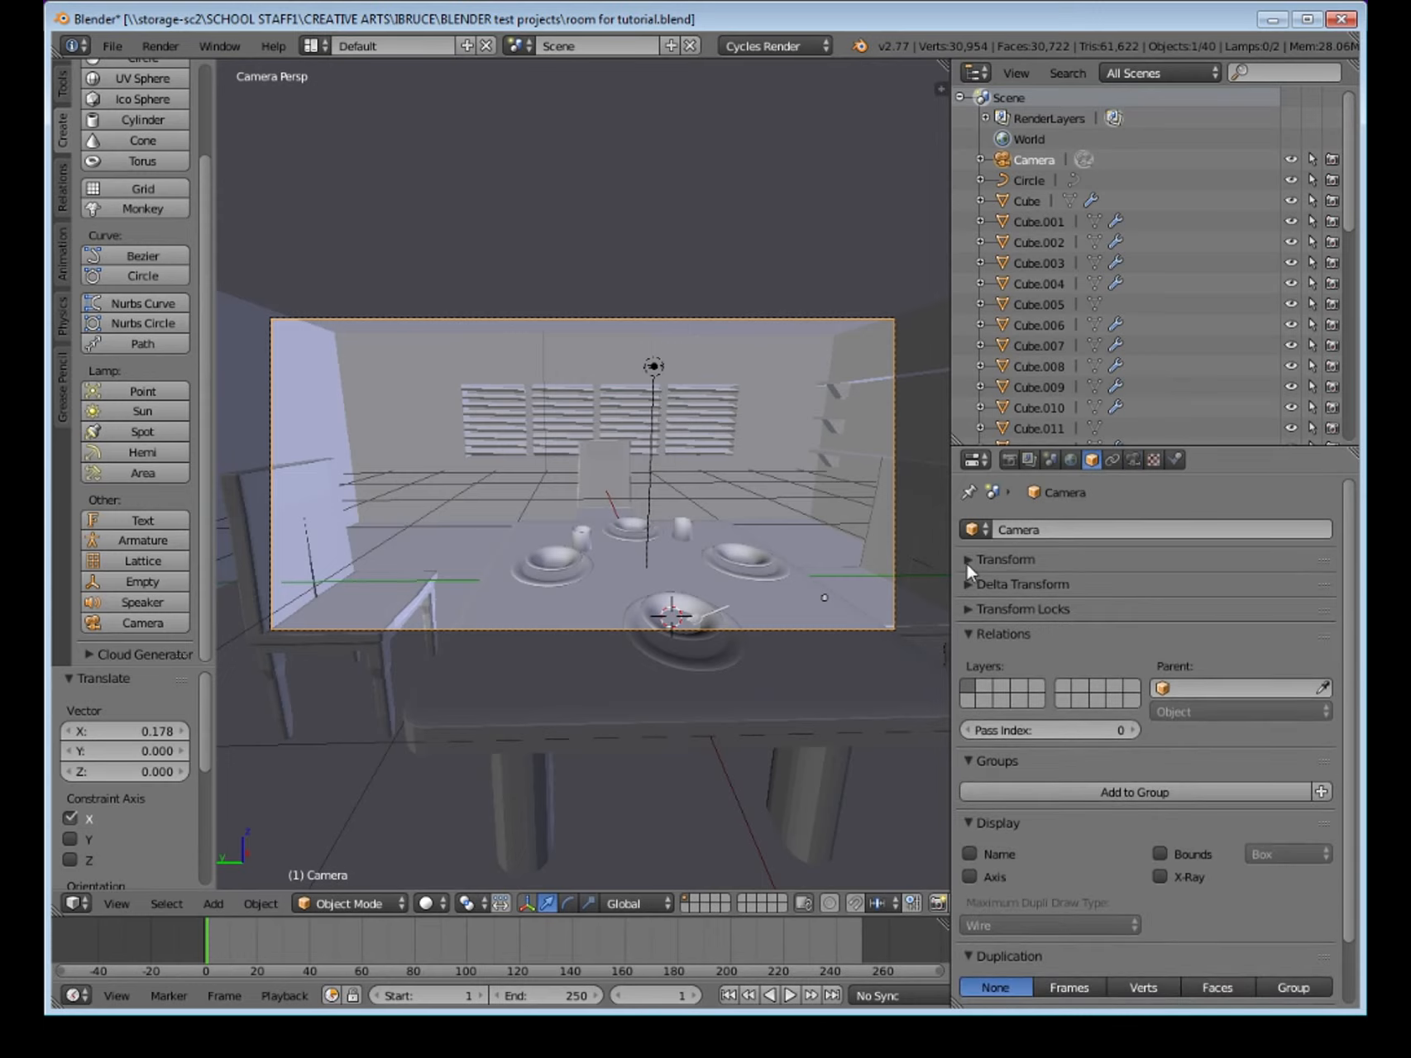
{"action": "left_click", "coordinate": [966, 560]}
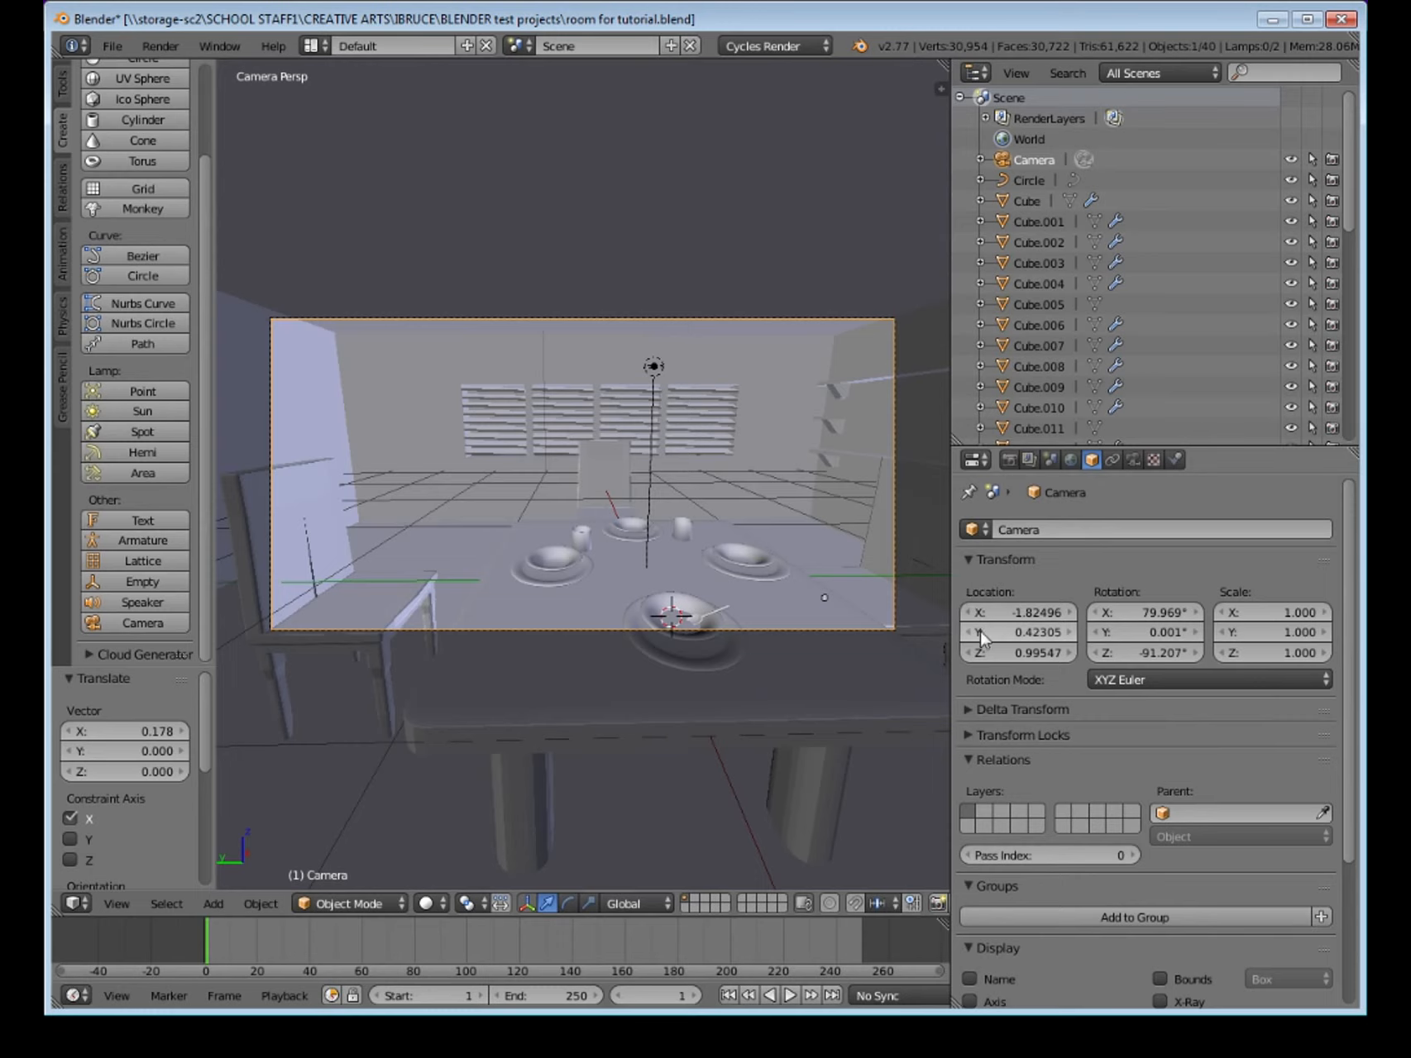
{"action": "left_click", "coordinate": [1145, 612]}
{"action": "type", "text": "9"}
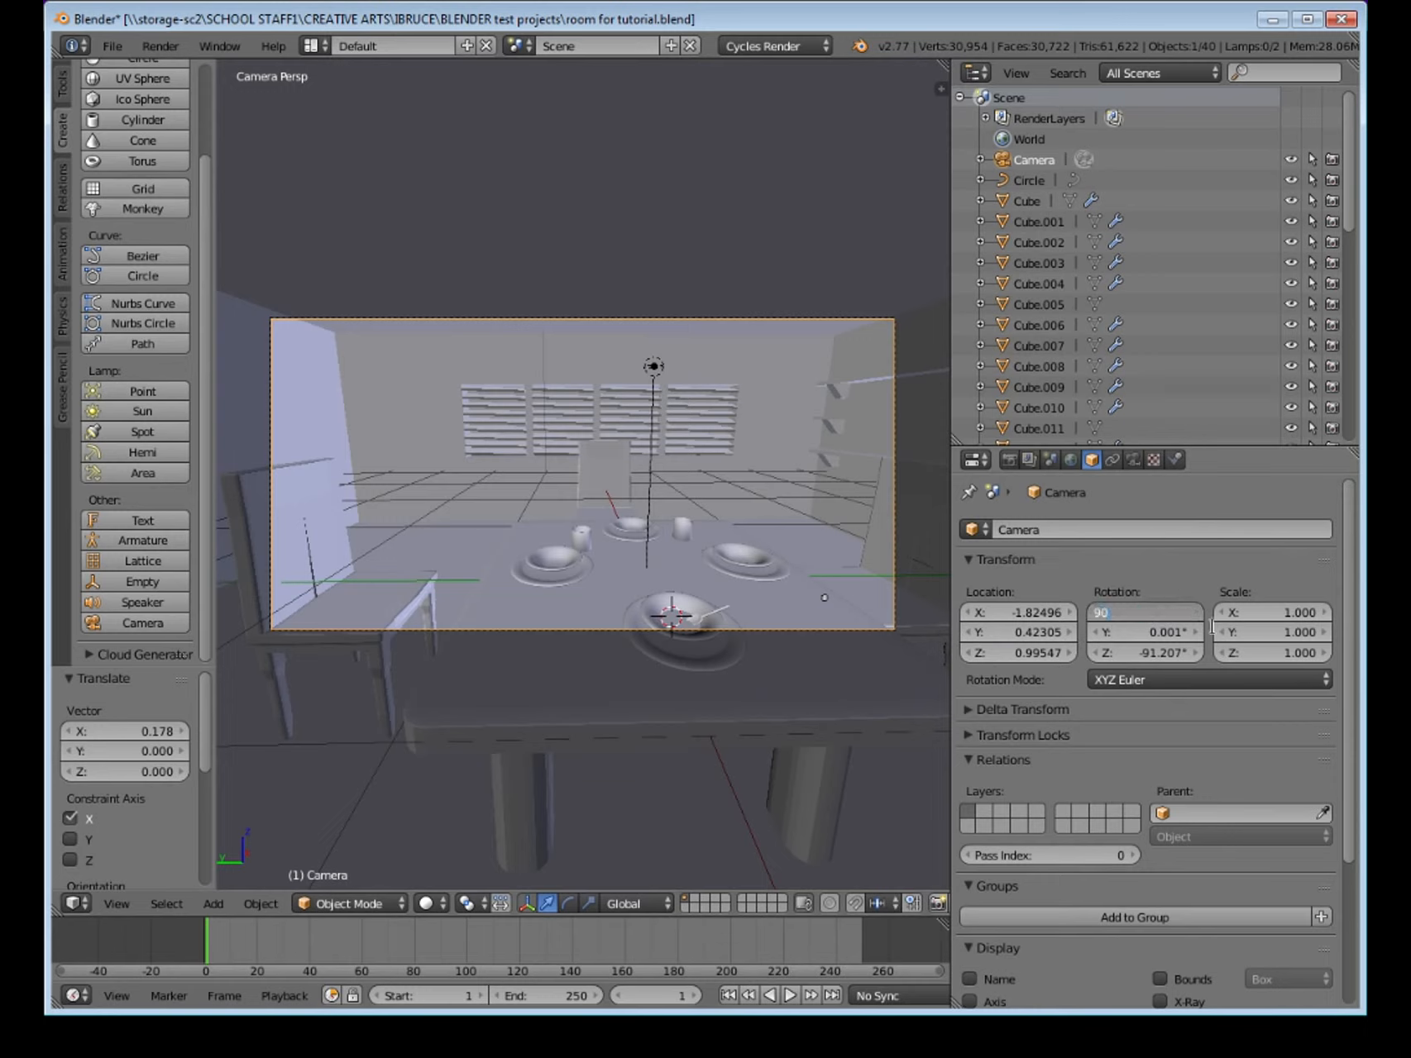
{"action": "type", "text": "0"}
{"action": "key", "text": "Return"}
{"action": "left_click", "coordinate": [1118, 632]}
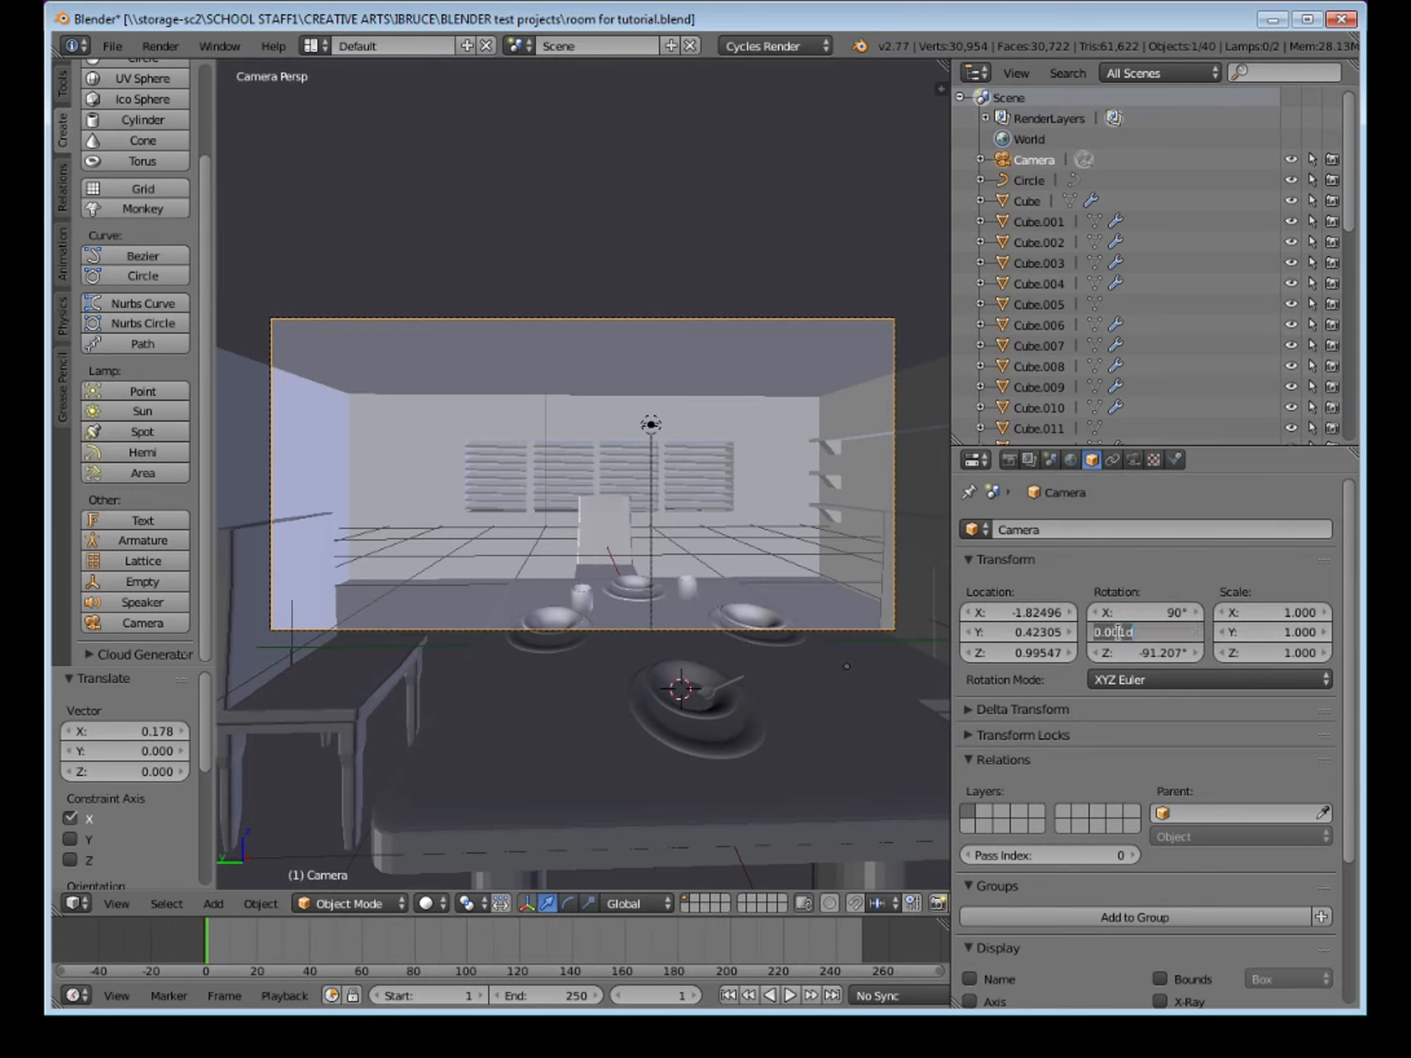
{"action": "type", "text": "0"}
{"action": "key", "text": "Return"}
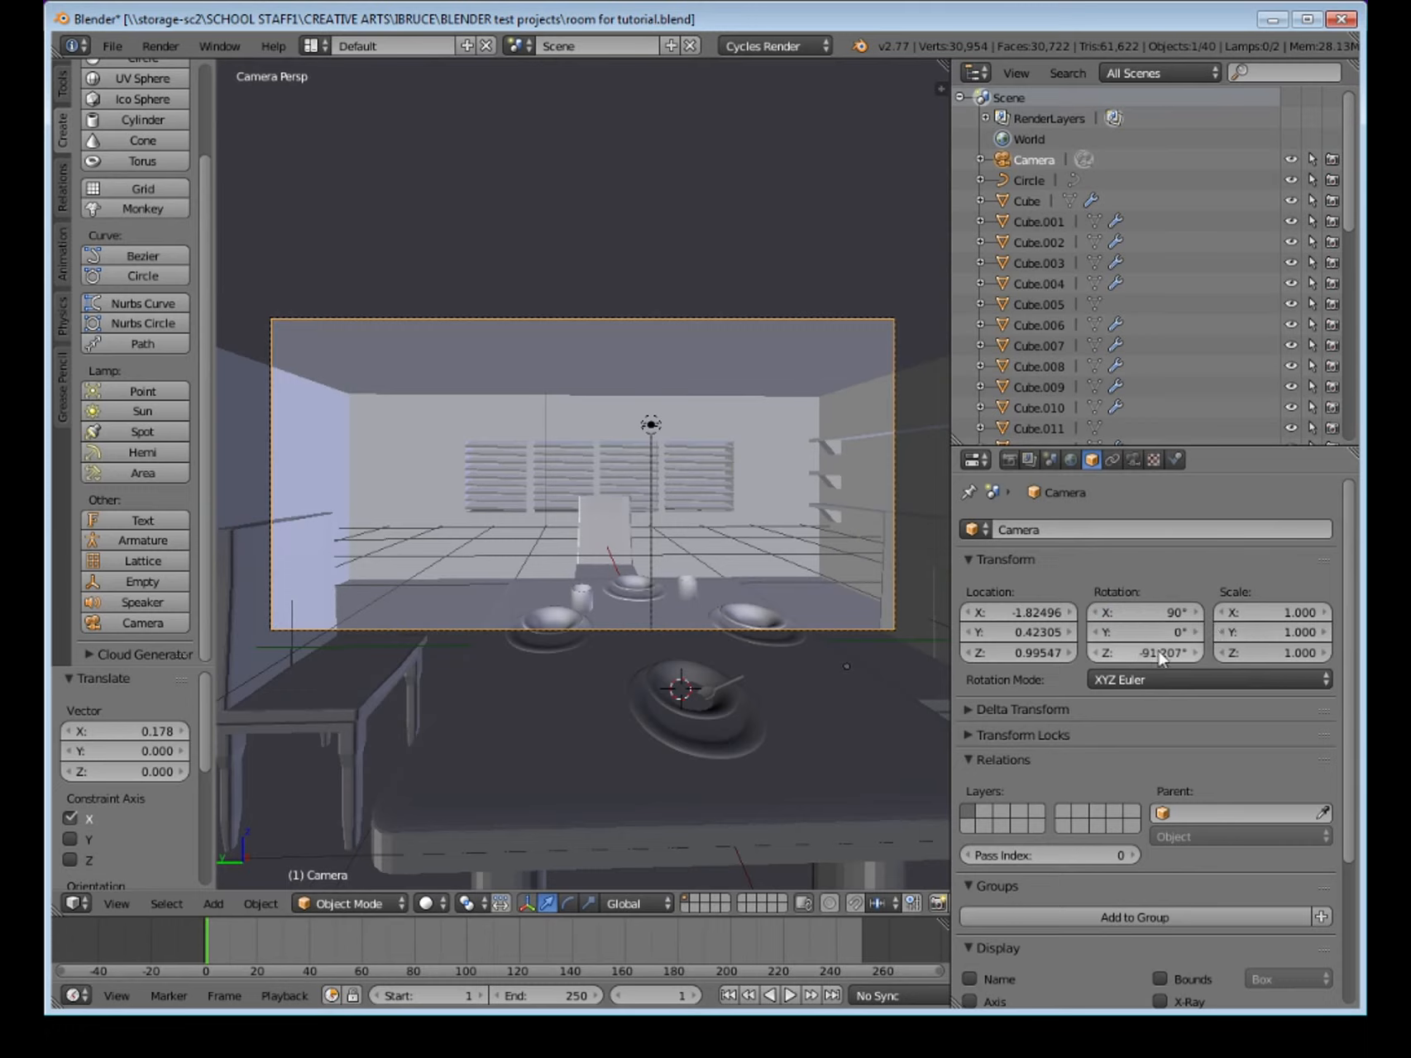
{"action": "left_click", "coordinate": [1159, 653]}
{"action": "type", "text": "-90"}
{"action": "key", "text": "Return"}
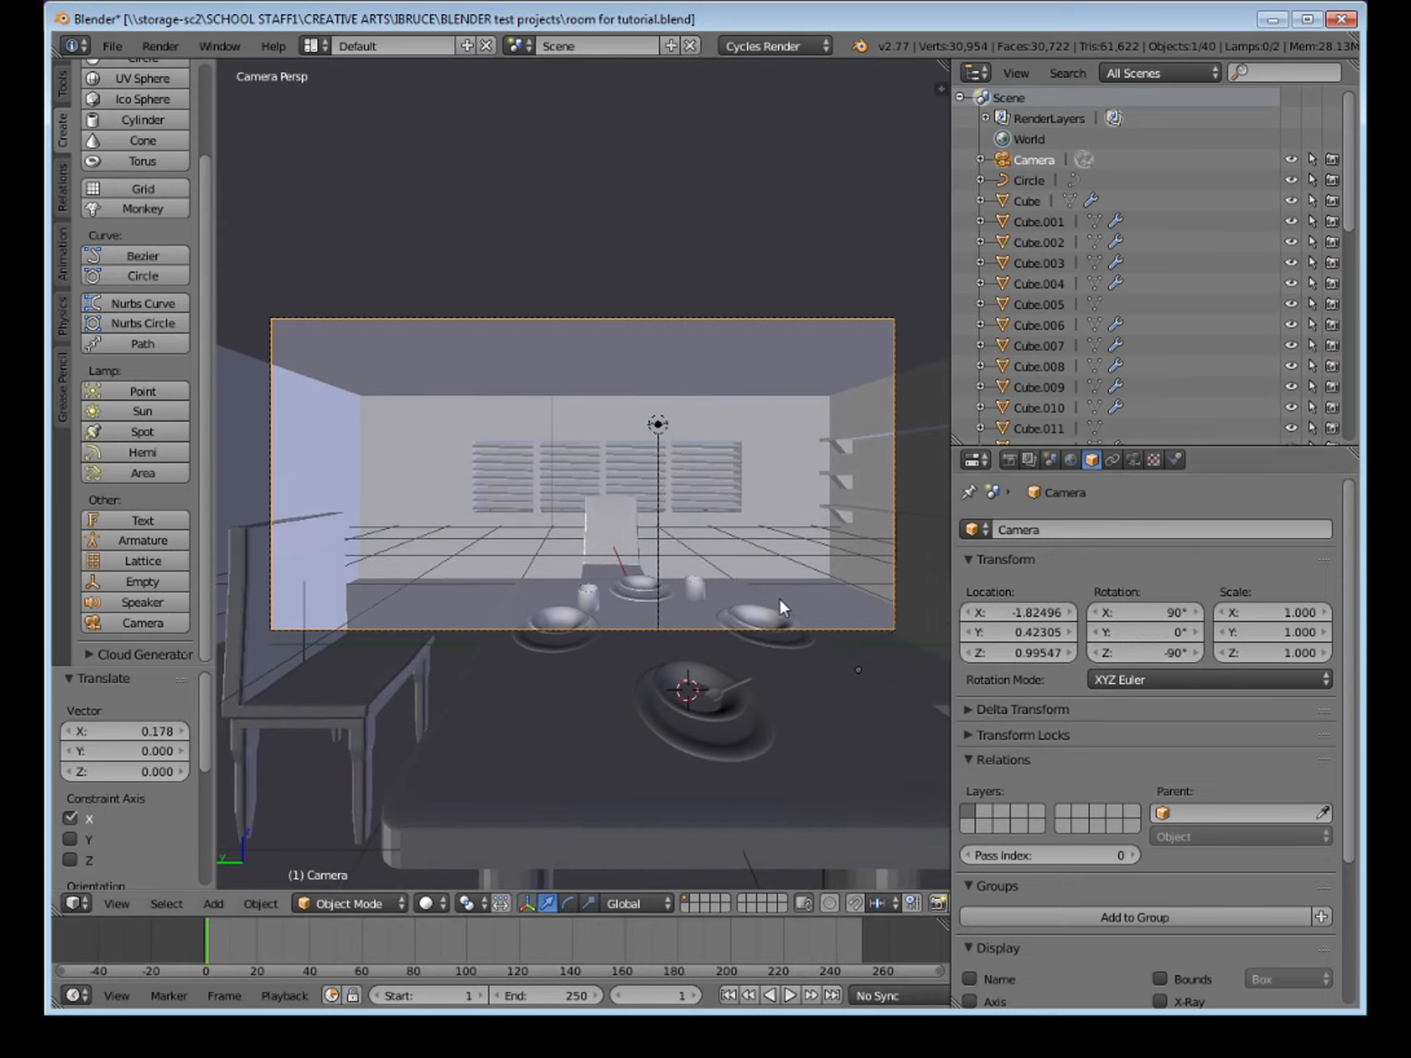
Adjust the camera's location to X -2.27 and Y about -0.067, centred at the end of the table.
{"action": "left_click", "coordinate": [1016, 616]}
{"action": "type", "text": "0"}
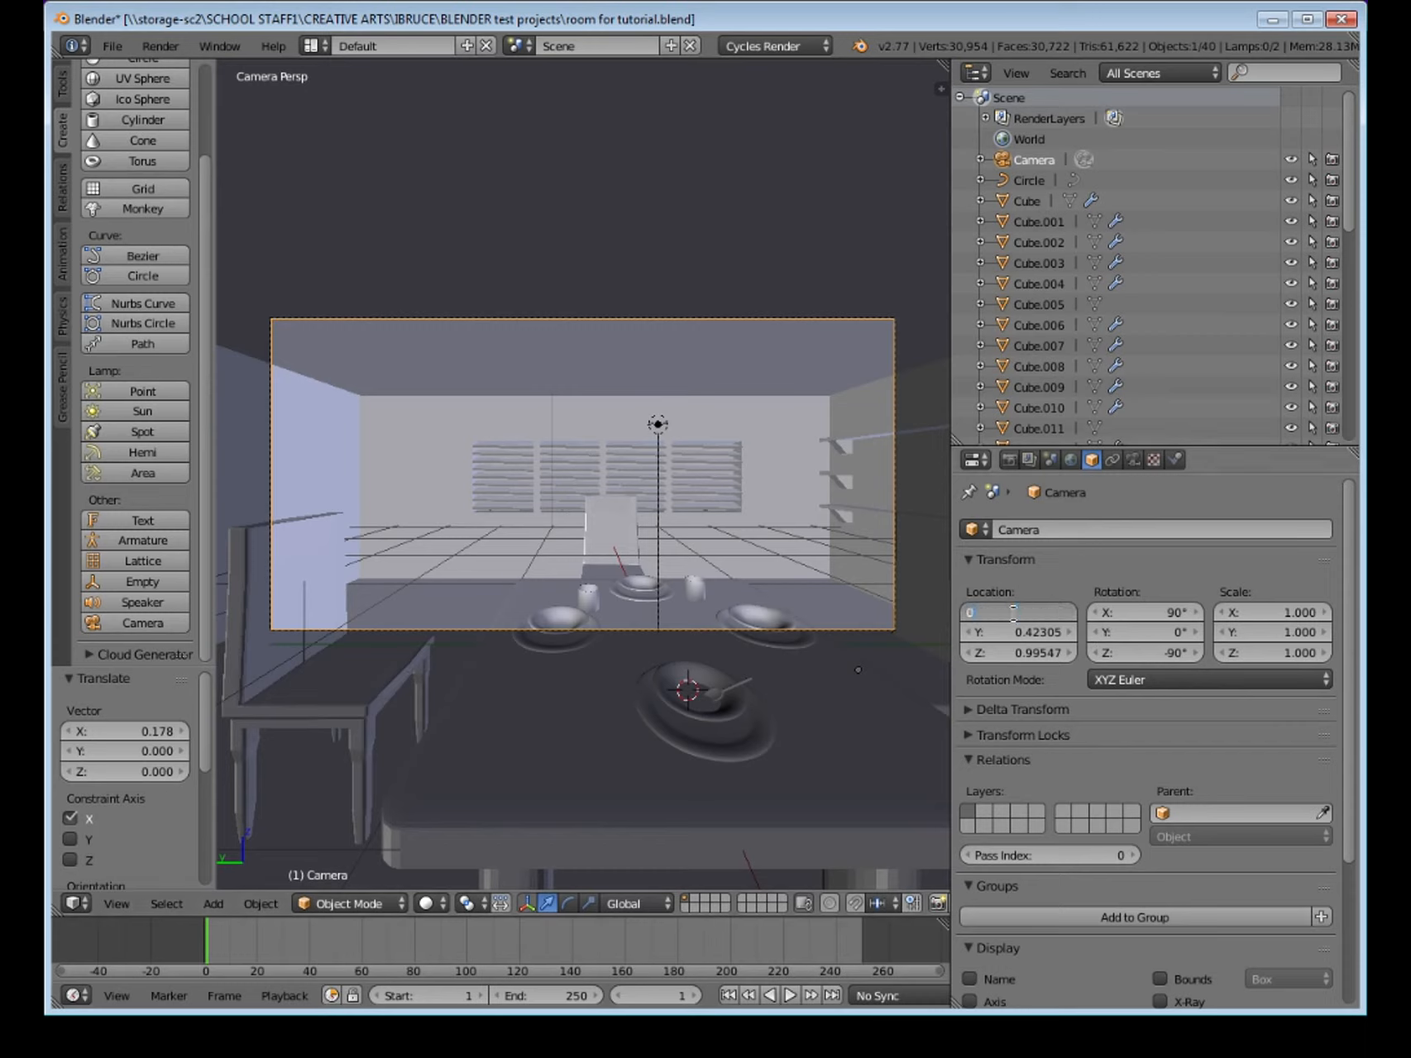
{"action": "key", "text": "Return"}
{"action": "left_click", "coordinate": [1016, 616]}
{"action": "type", "text": "-0.71"}
{"action": "key", "text": "Return"}
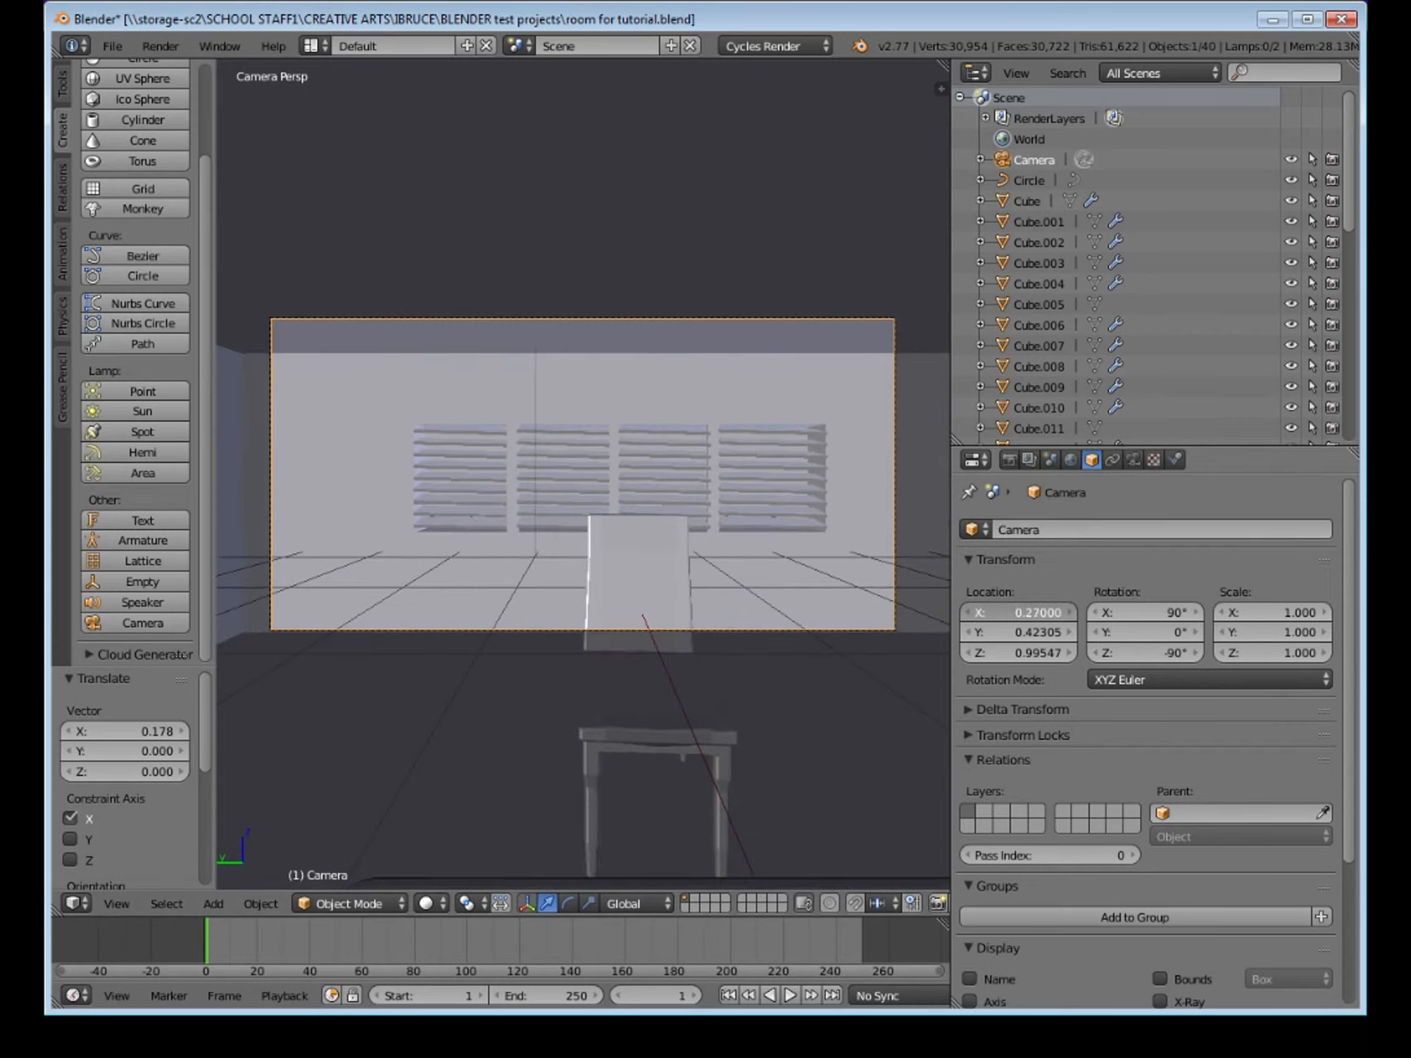
{"action": "mouse_move", "coordinate": [1024, 615]}
{"action": "left_mouse_down"}
{"action": "mouse_move", "coordinate": [947, 614]}
{"action": "mouse_move", "coordinate": [1024, 633]}
{"action": "mouse_move", "coordinate": [1004, 633]}
{"action": "mouse_move", "coordinate": [1023, 612]}
{"action": "left_mouse_up"}
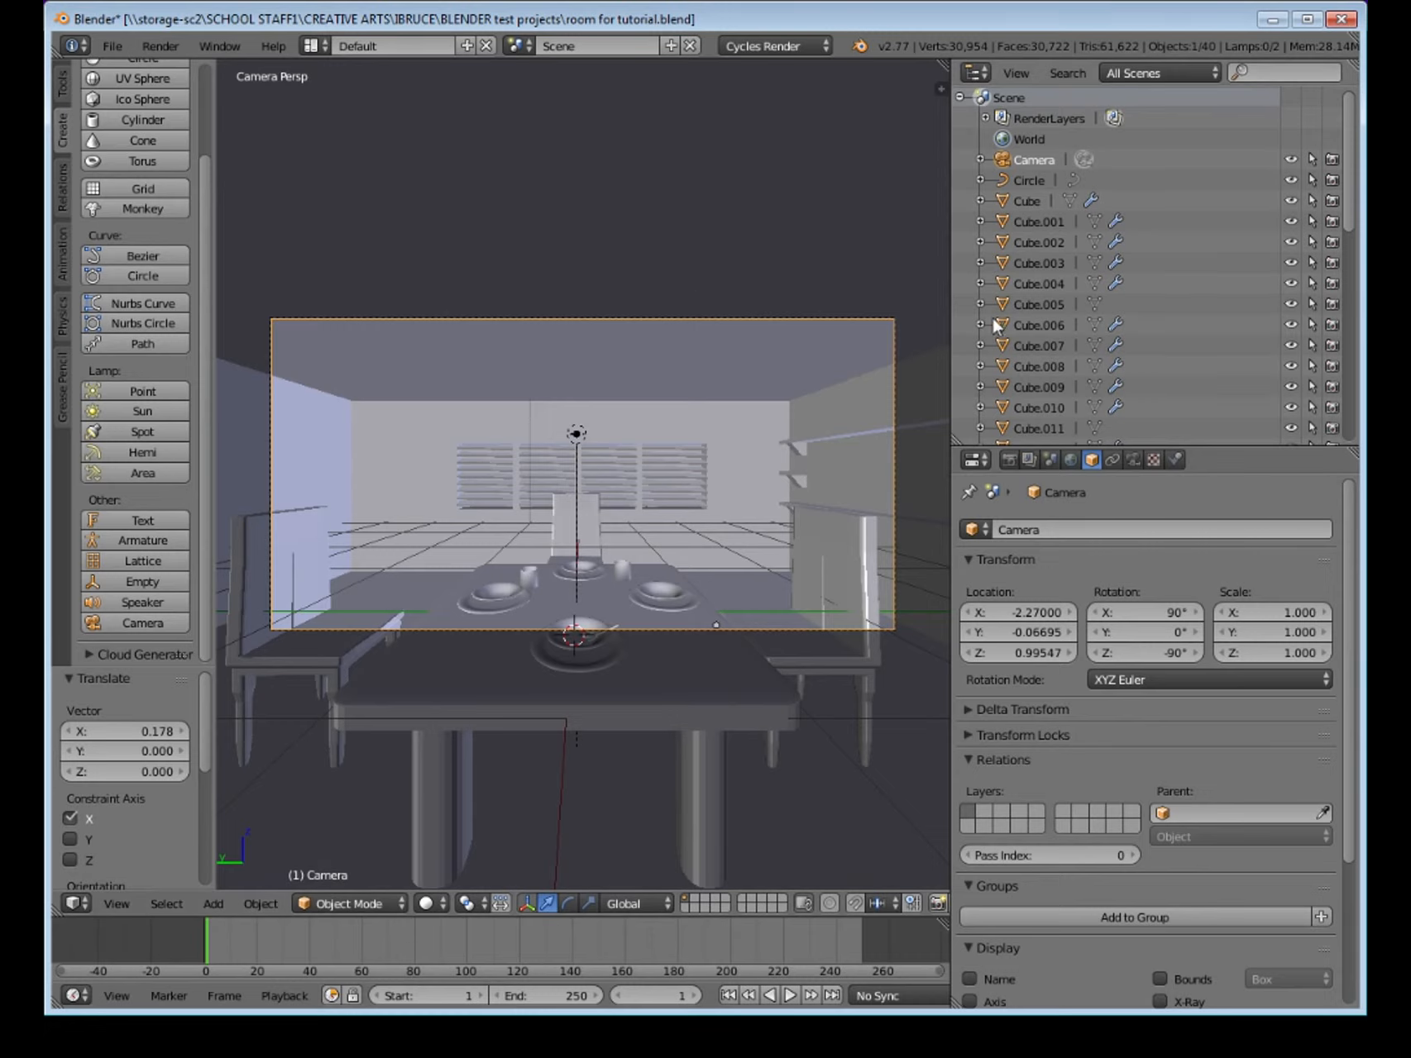
Turn the camera freely with walk navigation to look around the room and down towards the table.
{"action": "key", "text": "shift+f"}
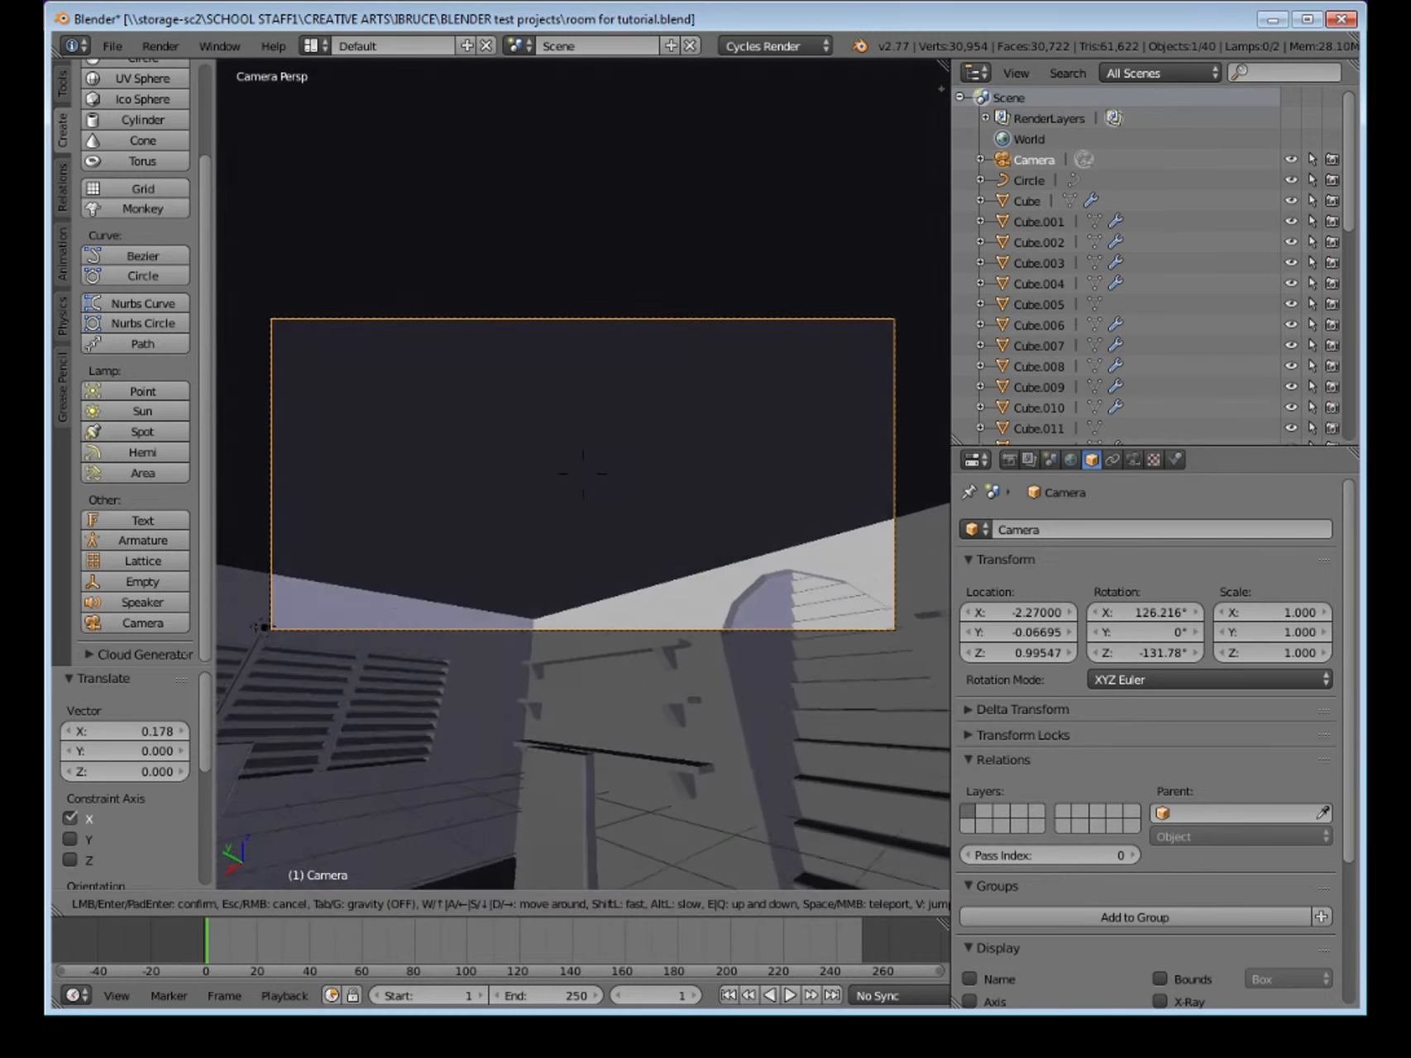
{"action": "left_click", "coordinate": [582, 479]}
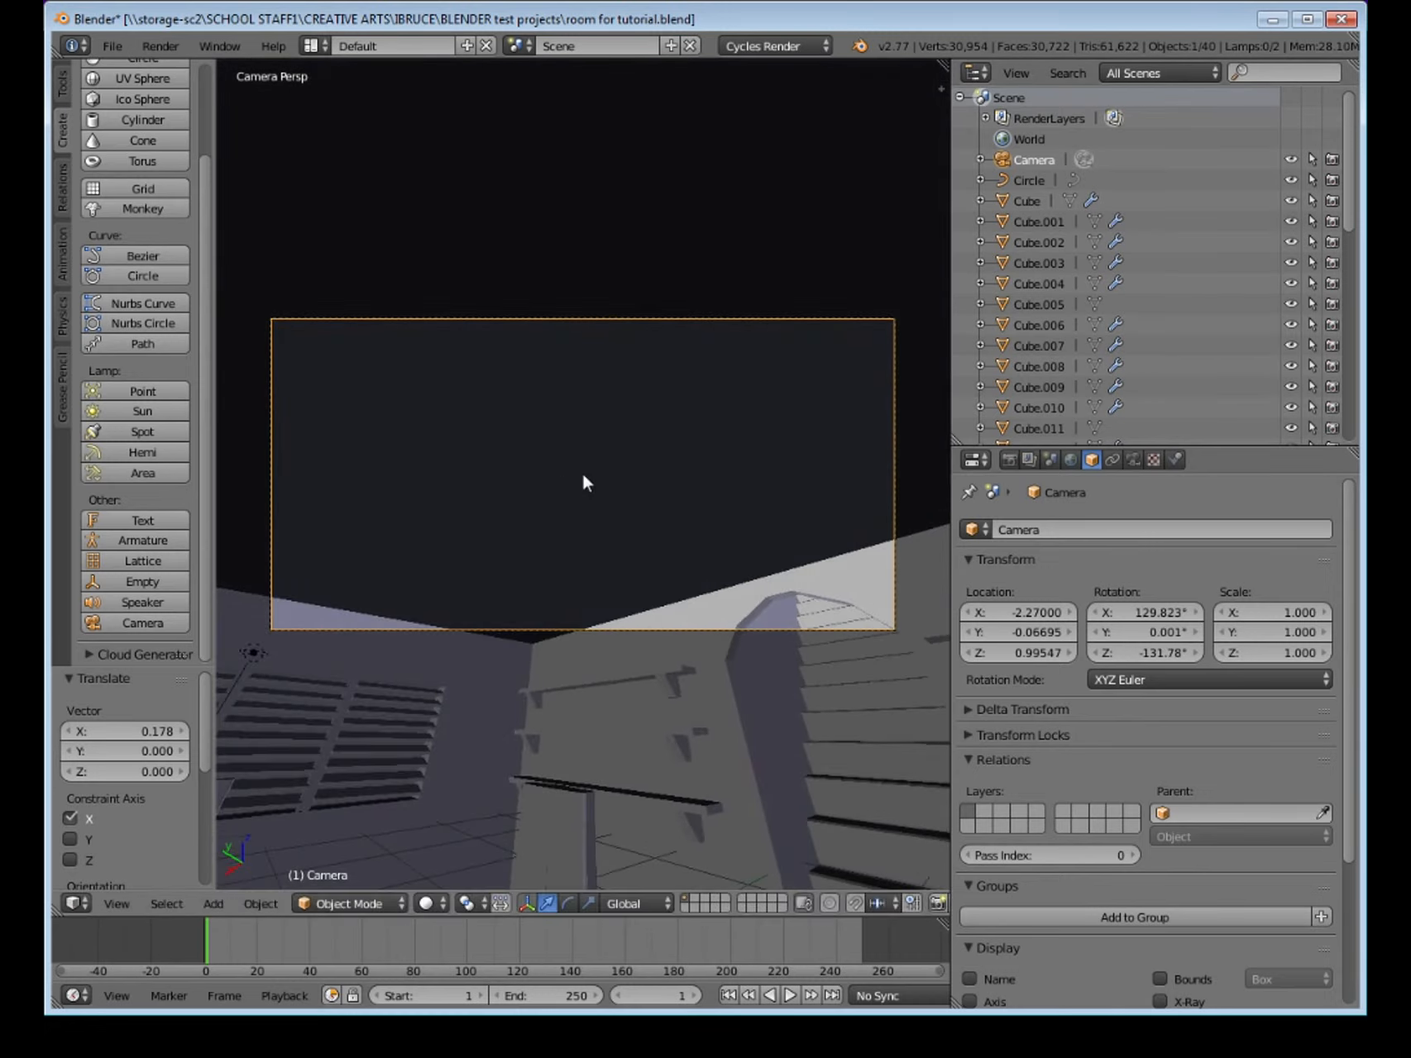
{"action": "key", "text": "shift+f"}
{"action": "left_click", "coordinate": [583, 475]}
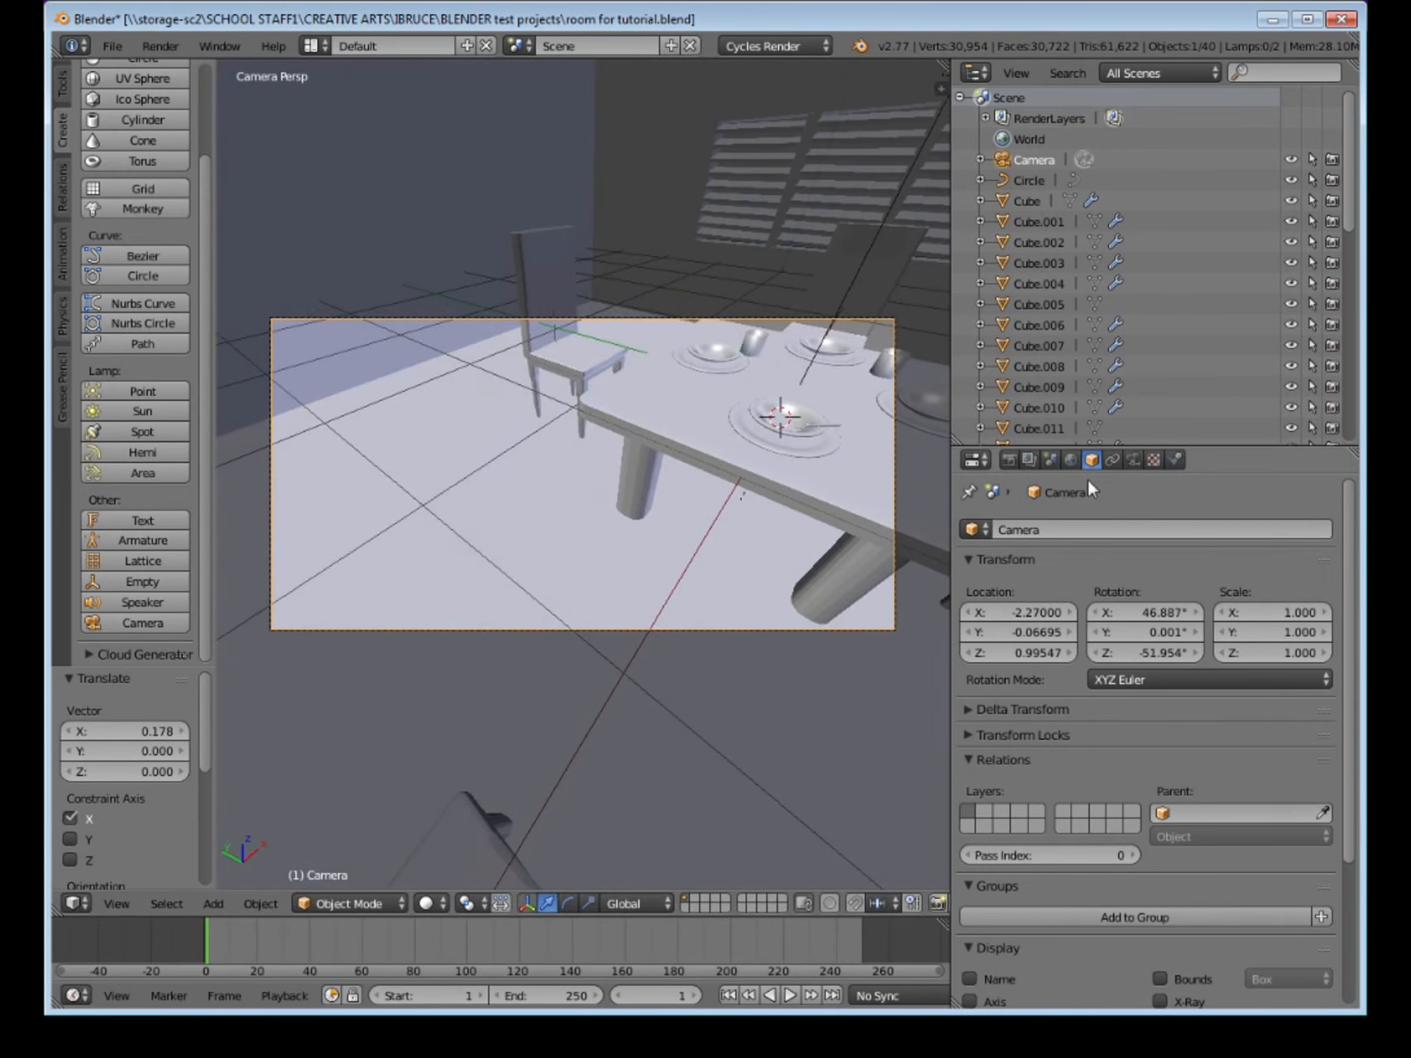
Level the camera again by setting its rotation to X 90°, Y 0° and Z -90°.
{"action": "left_click", "coordinate": [1165, 616]}
{"action": "type", "text": "90"}
{"action": "key", "text": "Tab"}
{"action": "key", "text": "Tab"}
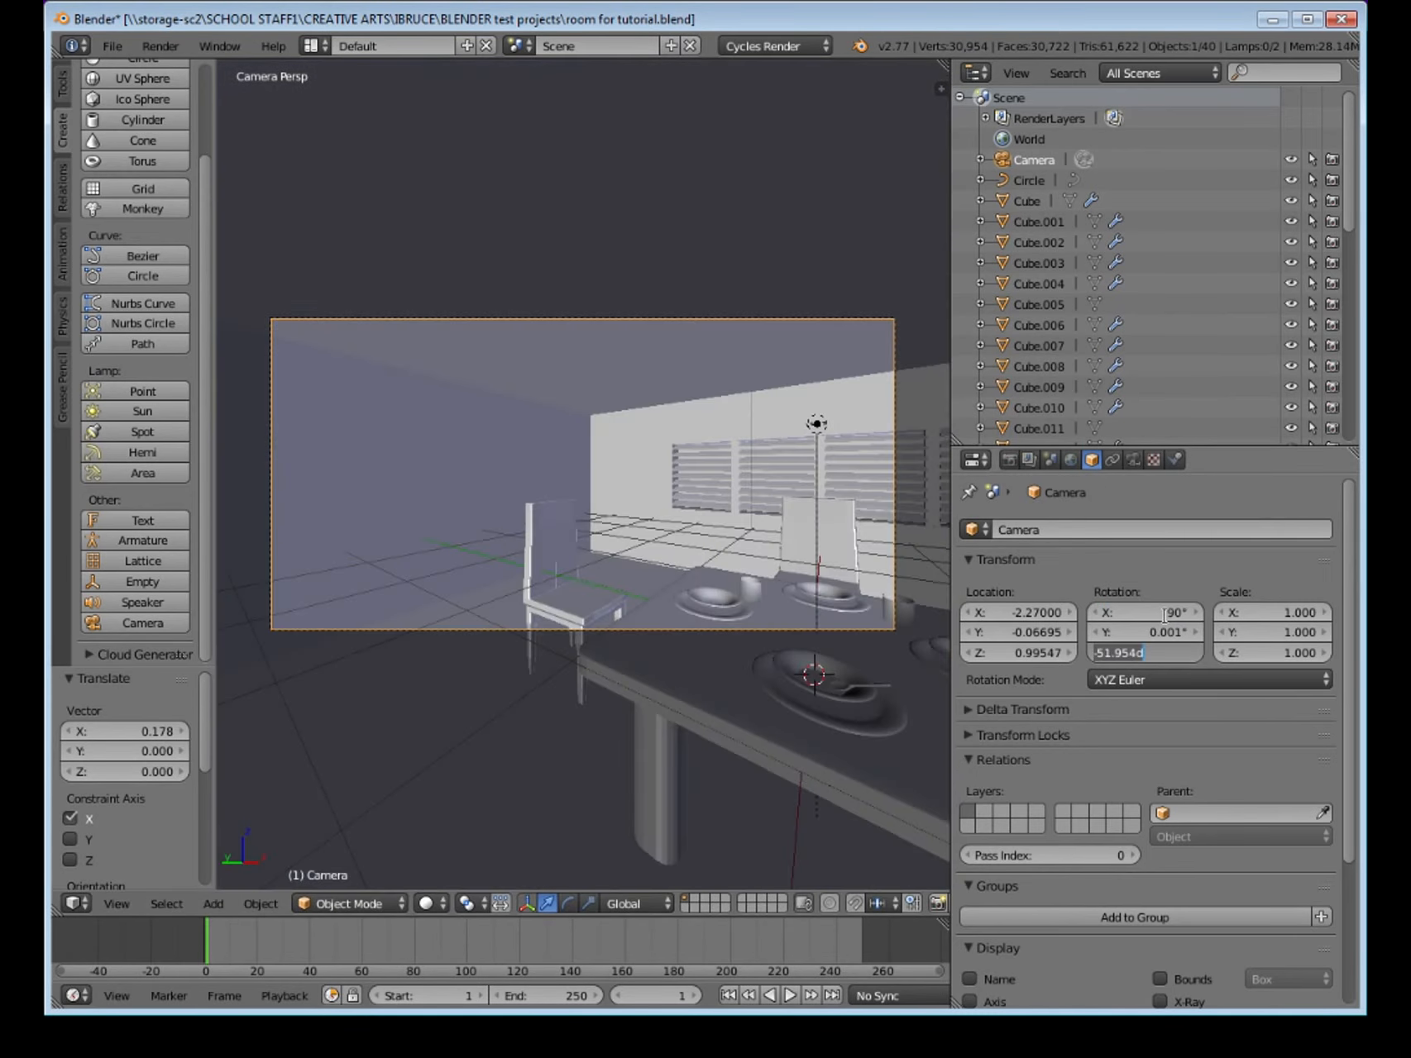
{"action": "type", "text": "-90"}
{"action": "key", "text": "Return"}
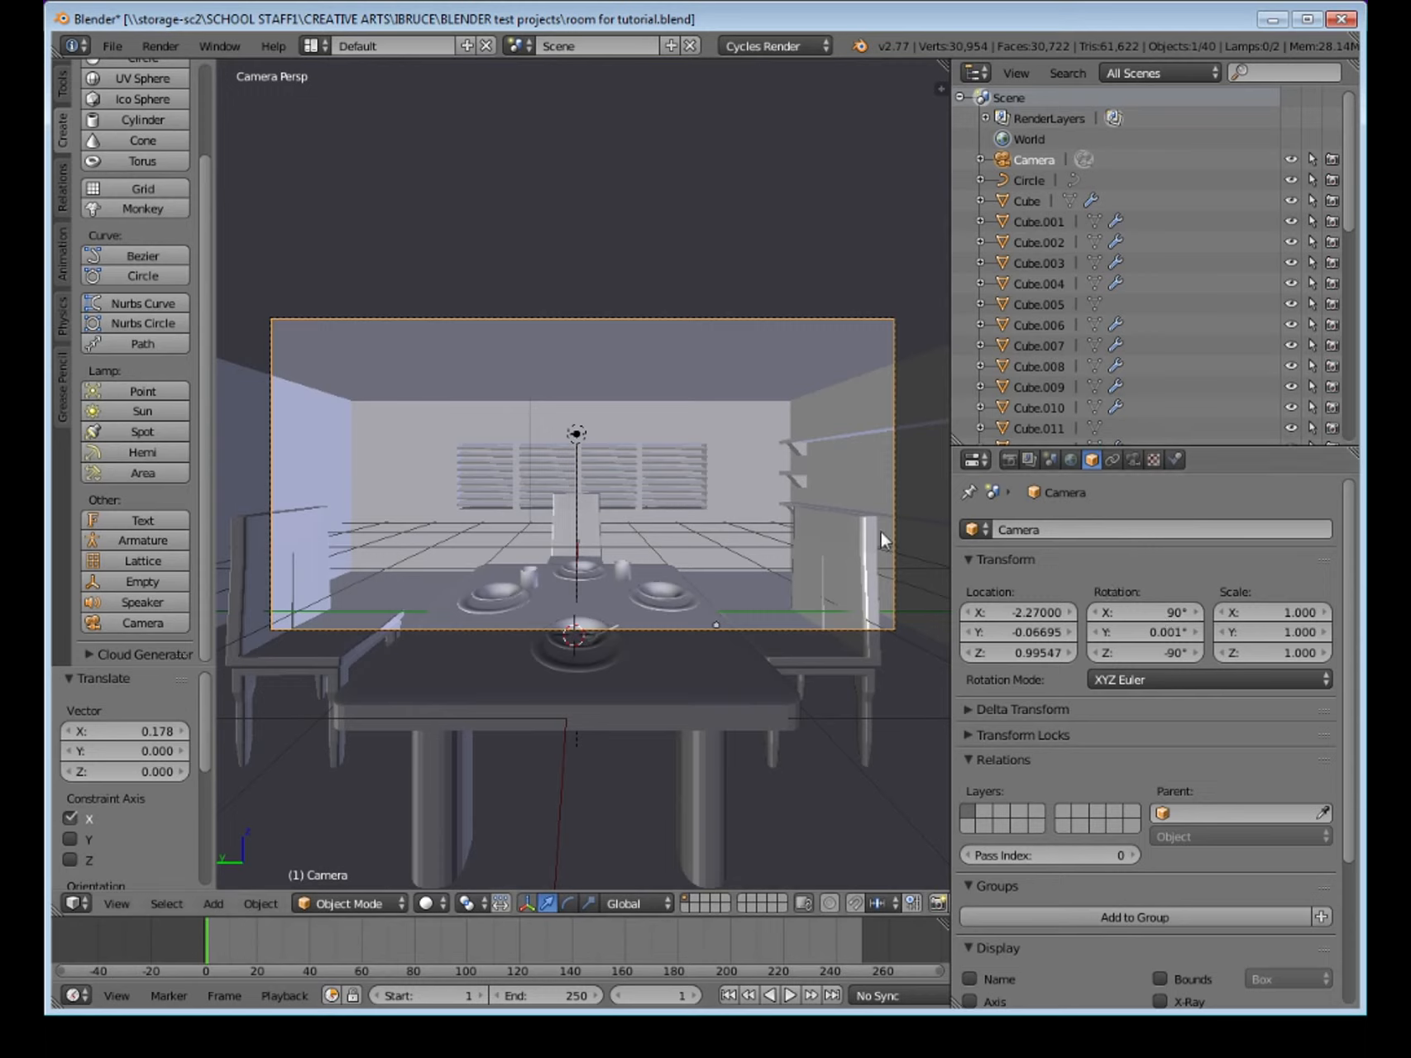
{"action": "left_click", "coordinate": [1108, 632]}
{"action": "type", "text": "0"}
{"action": "key", "text": "Return"}
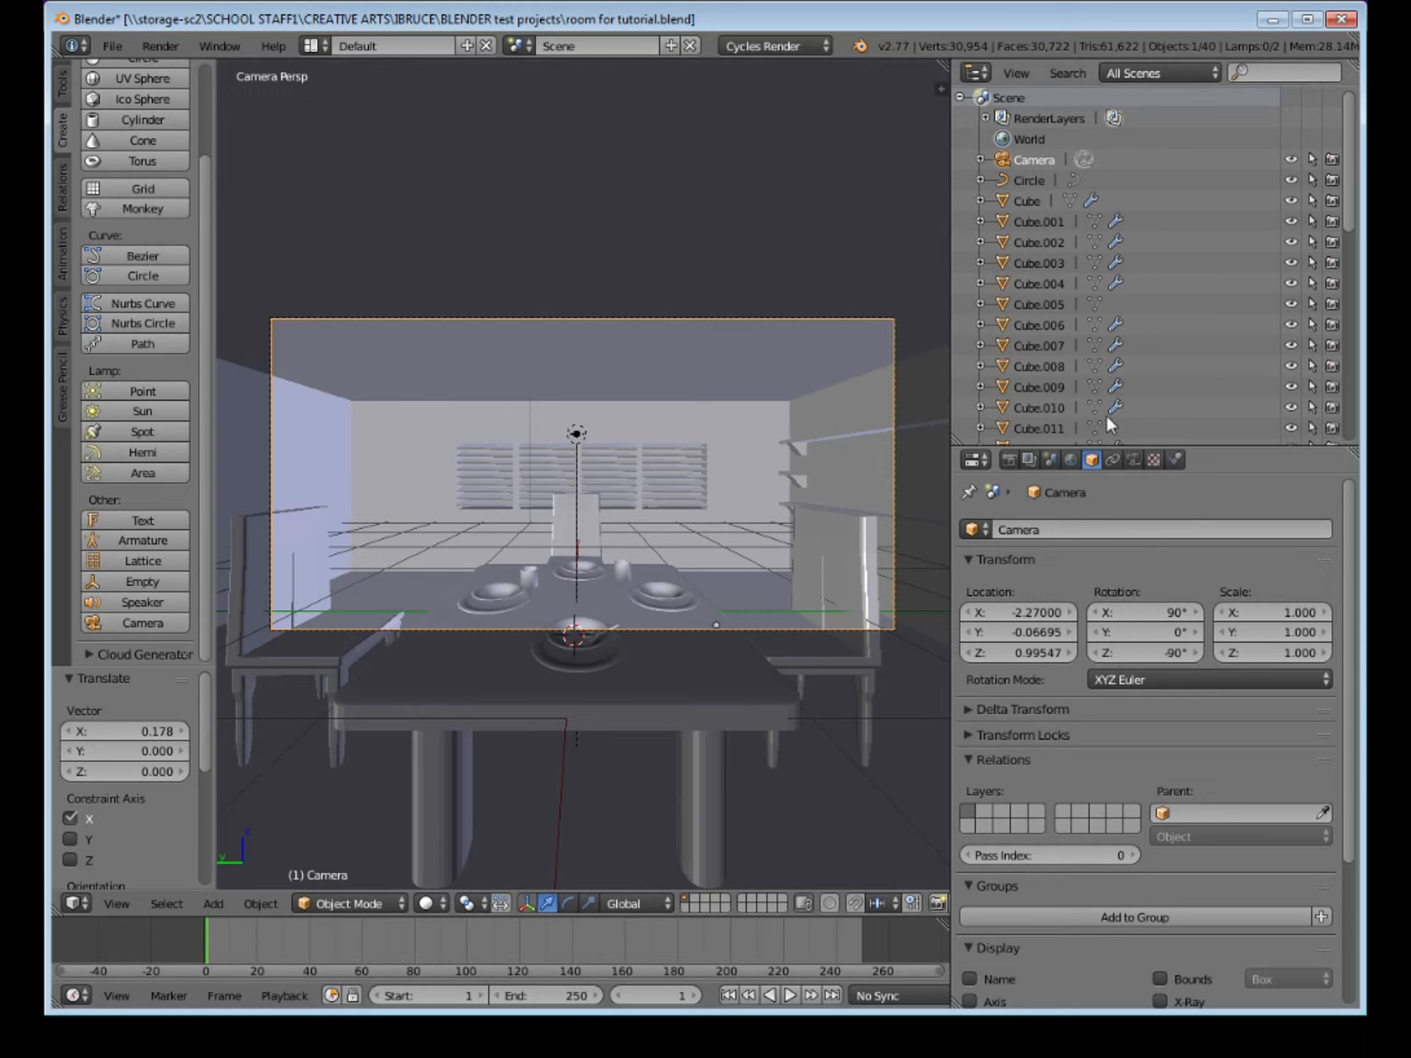
Switch the camera's lens unit to Field of View and set the field of view to 90°.
{"action": "left_click", "coordinate": [1132, 463]}
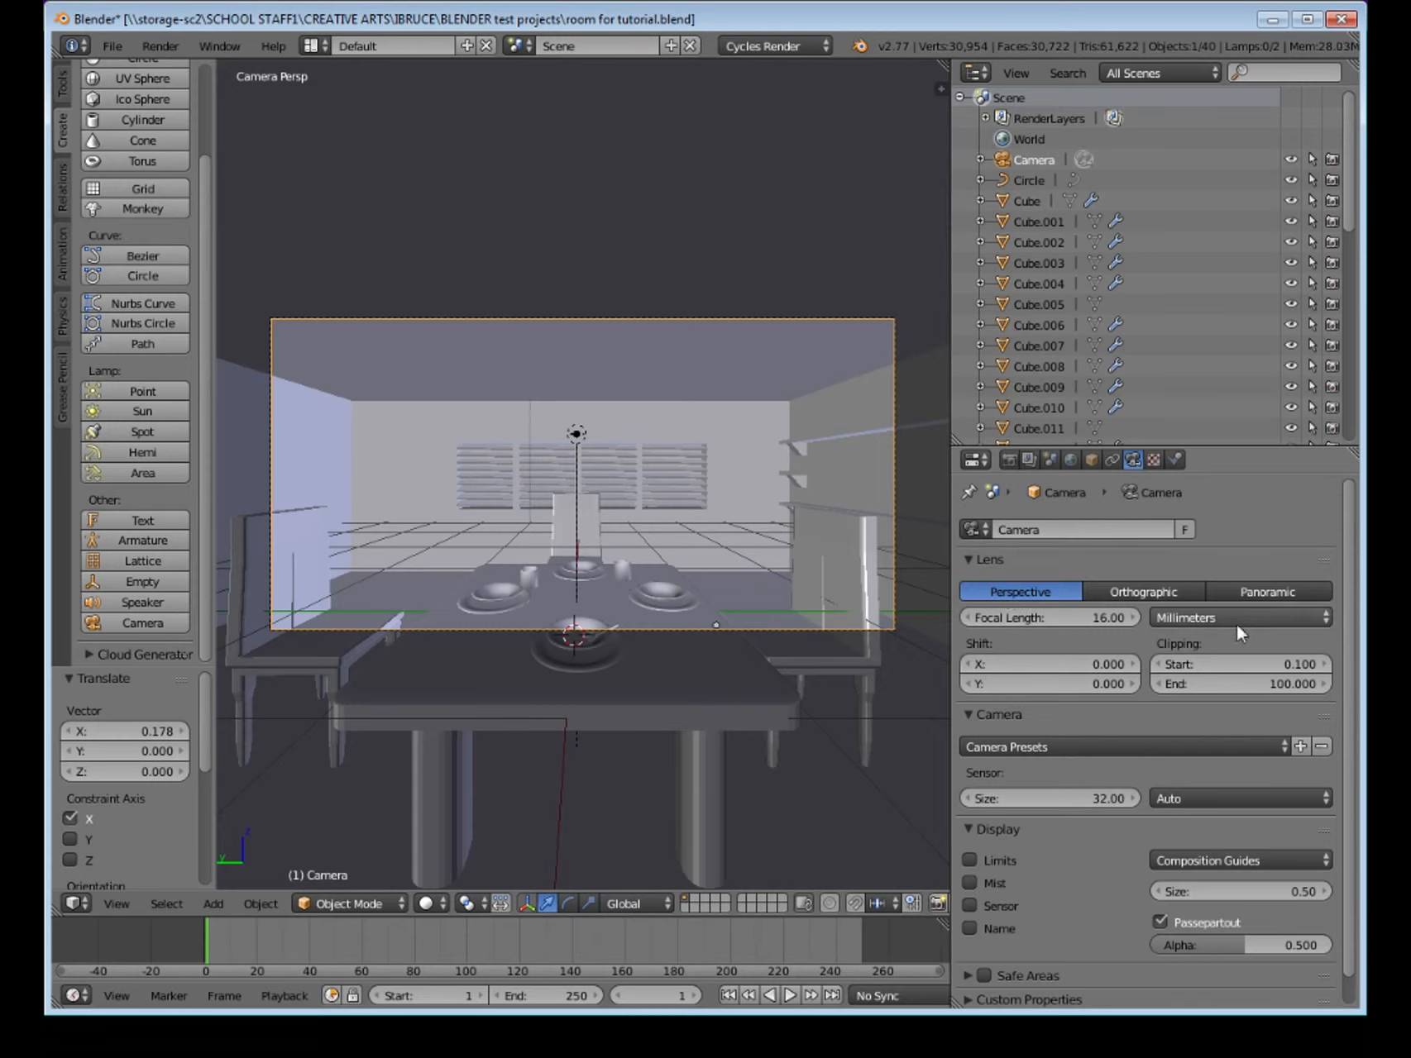
{"action": "left_click", "coordinate": [1200, 618]}
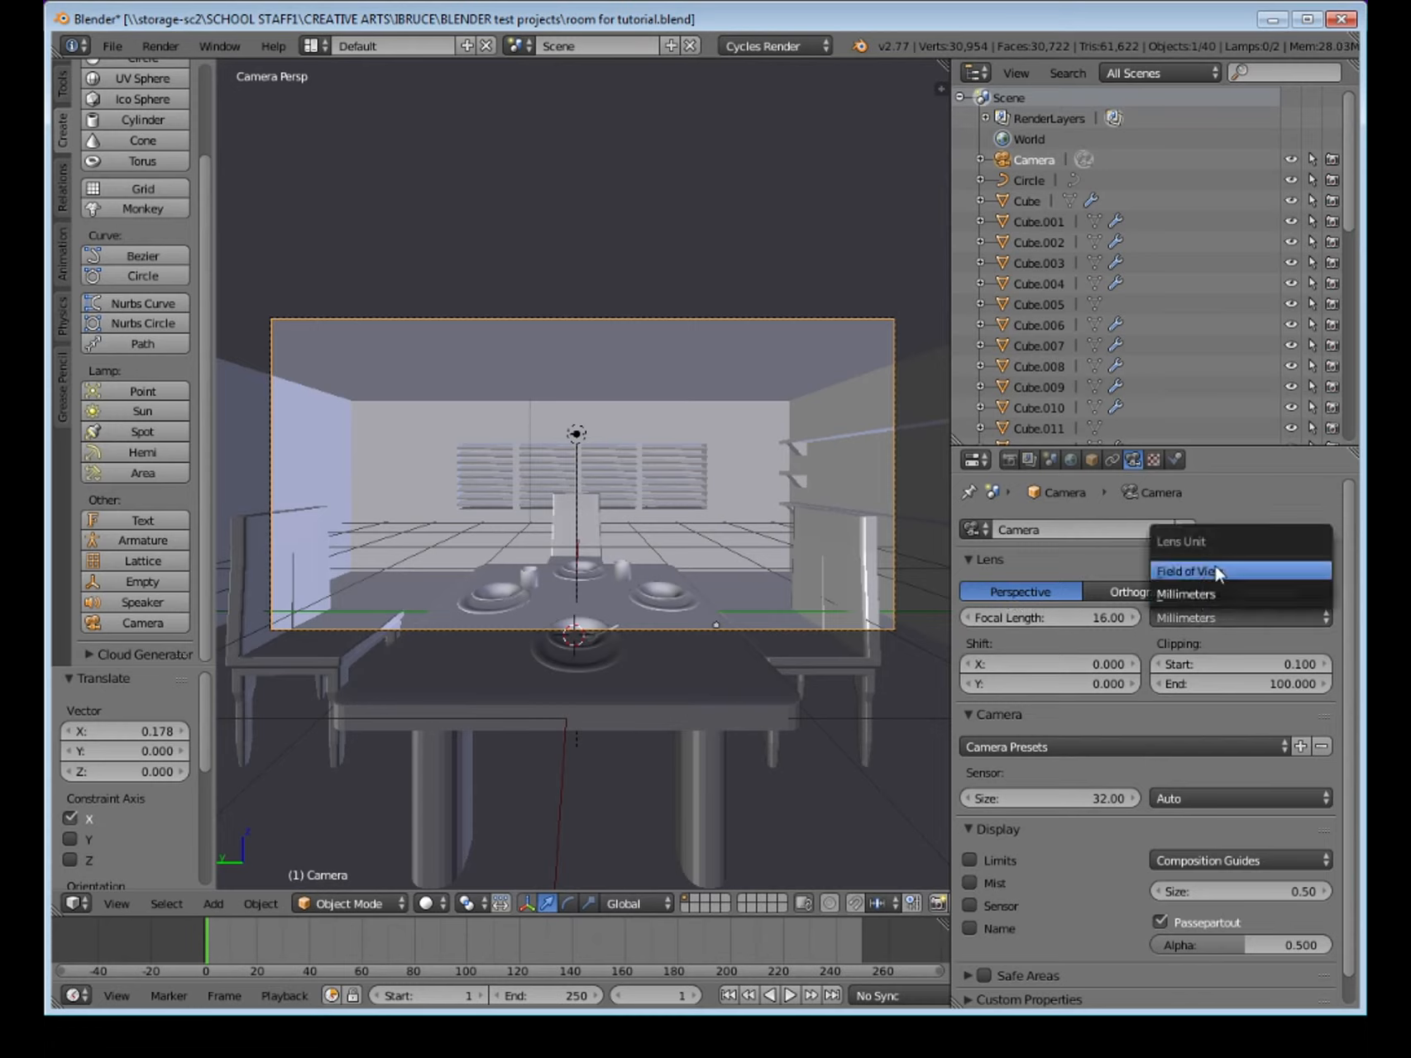
{"action": "left_click", "coordinate": [1216, 573]}
{"action": "left_click", "coordinate": [1082, 617]}
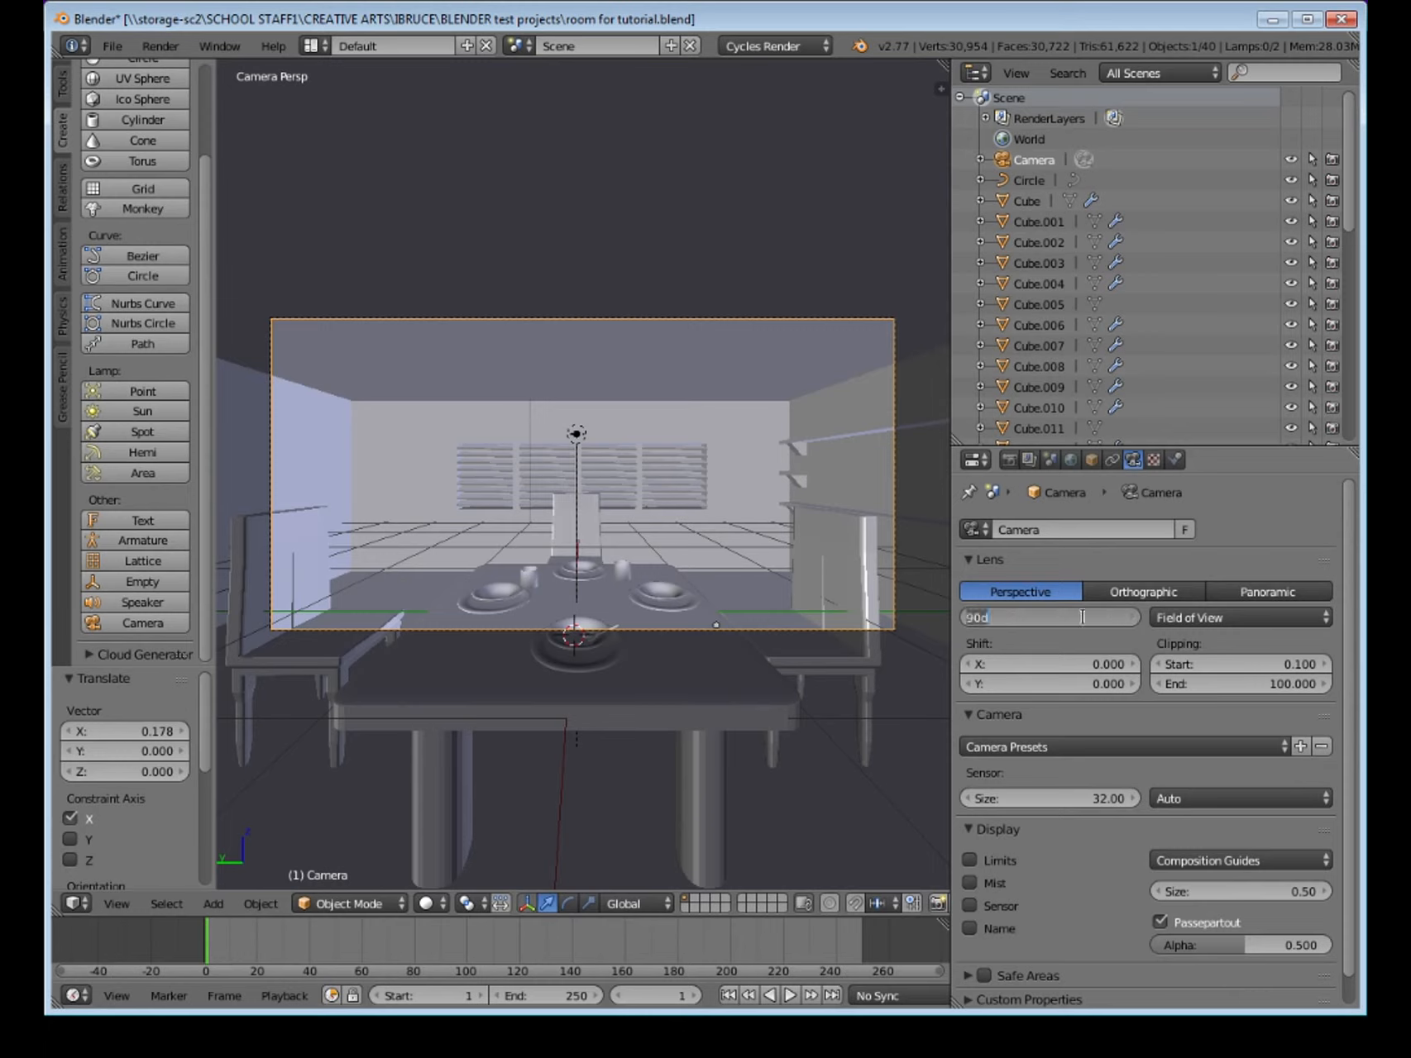
{"action": "type", "text": "9"}
{"action": "key", "text": "Return"}
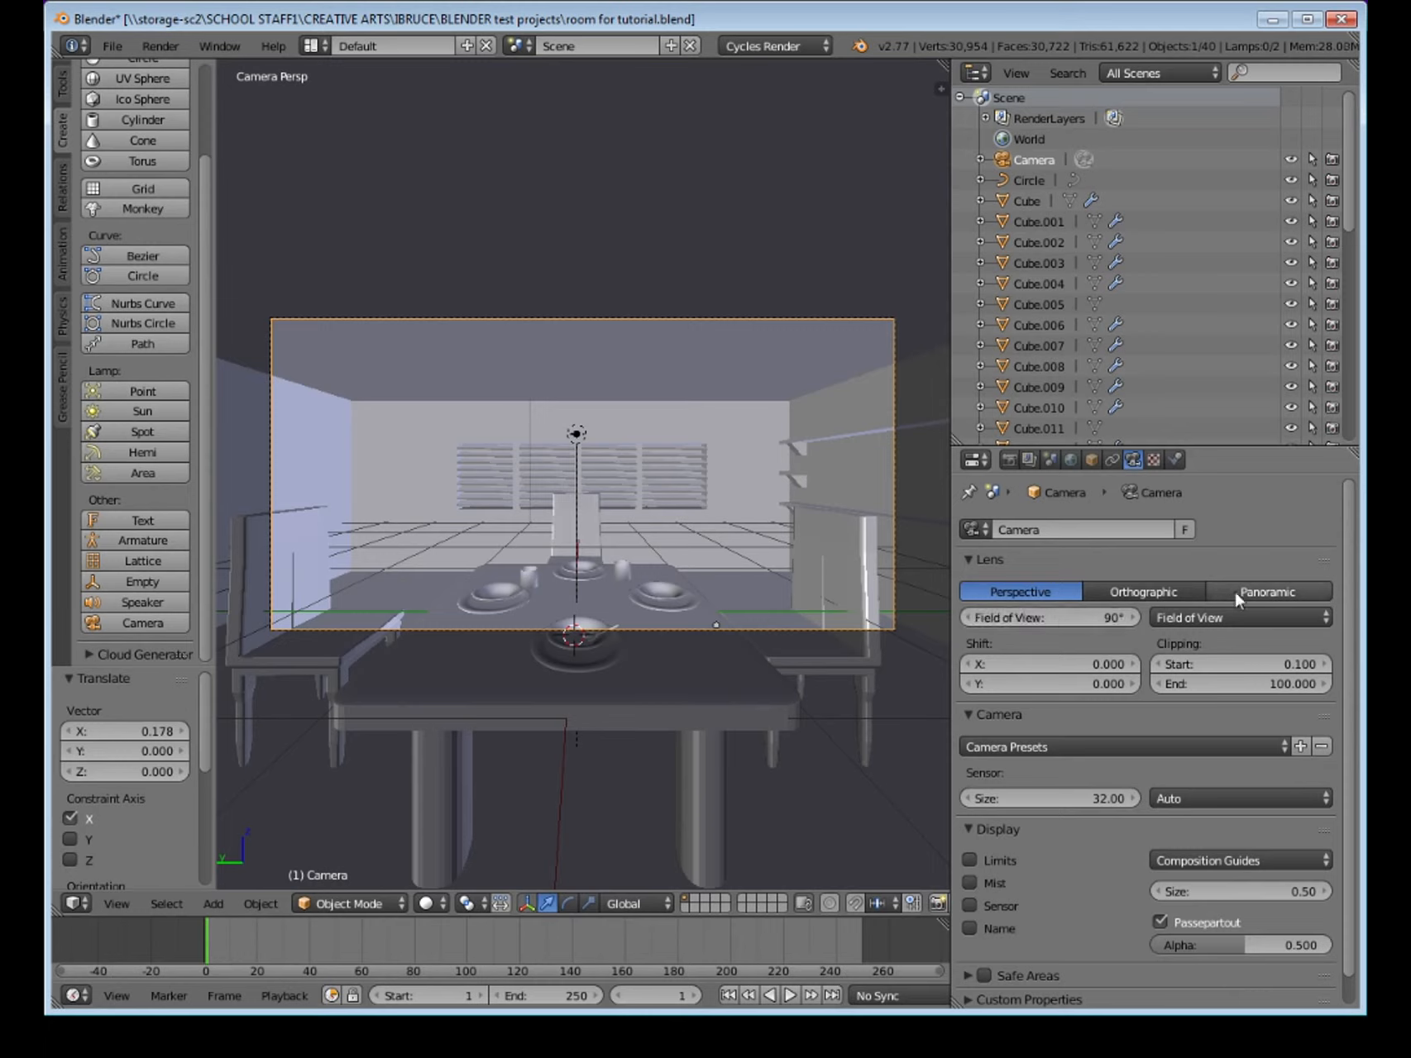
Make the camera lens panoramic and set its panorama type to Equirectangular.
{"action": "left_click", "coordinate": [1312, 592]}
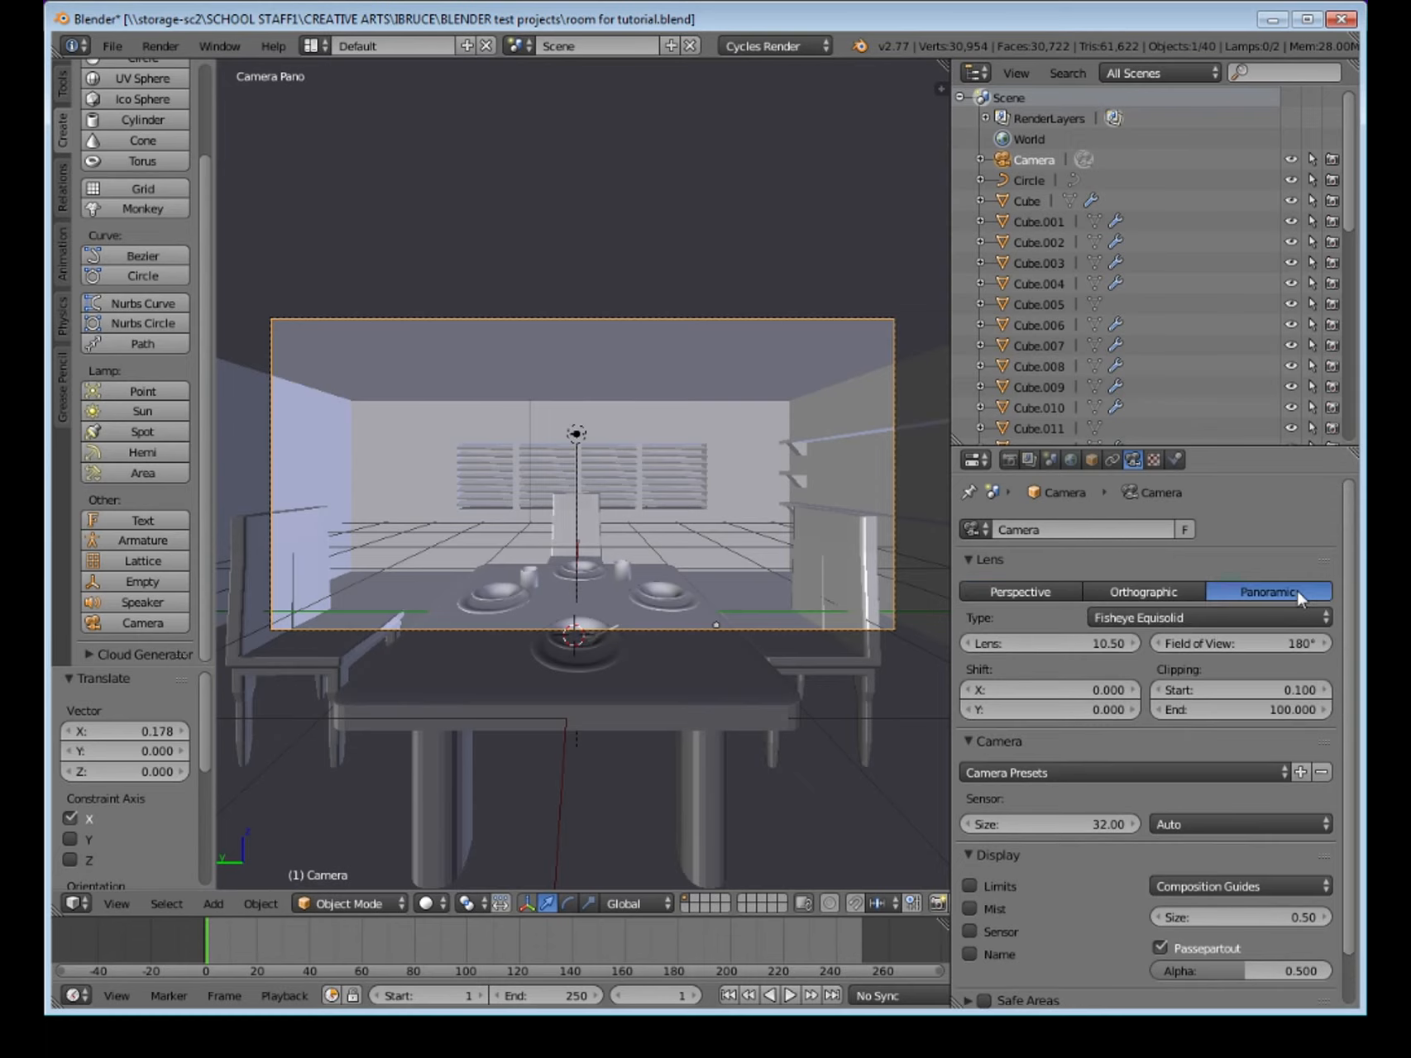
{"action": "left_click", "coordinate": [1229, 621]}
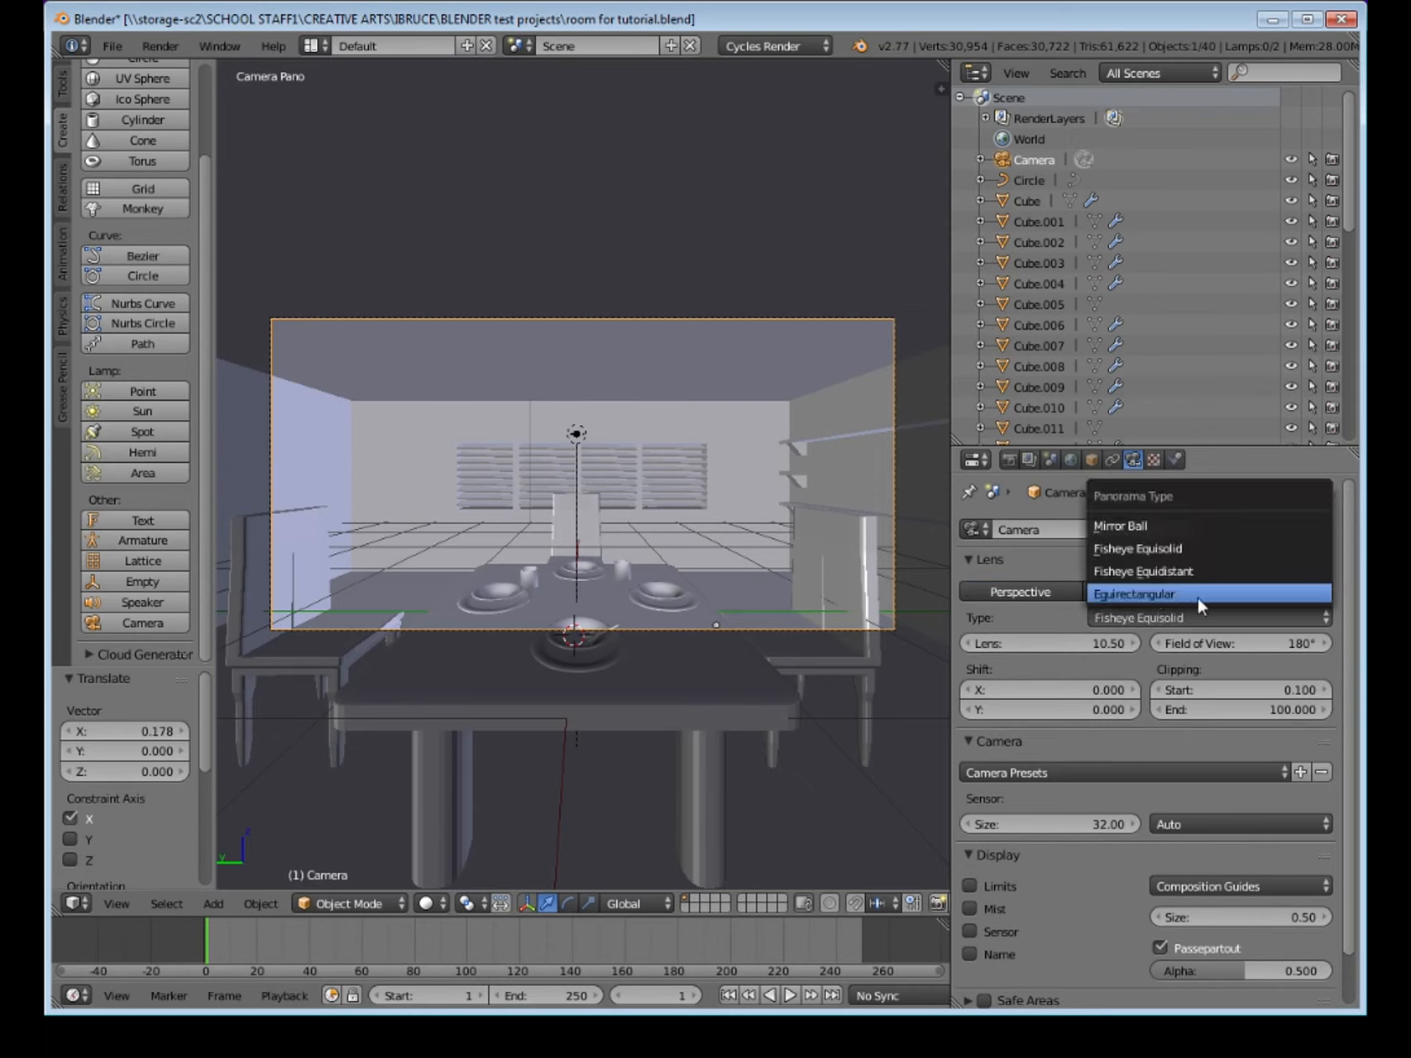
{"action": "left_click", "coordinate": [1197, 594]}
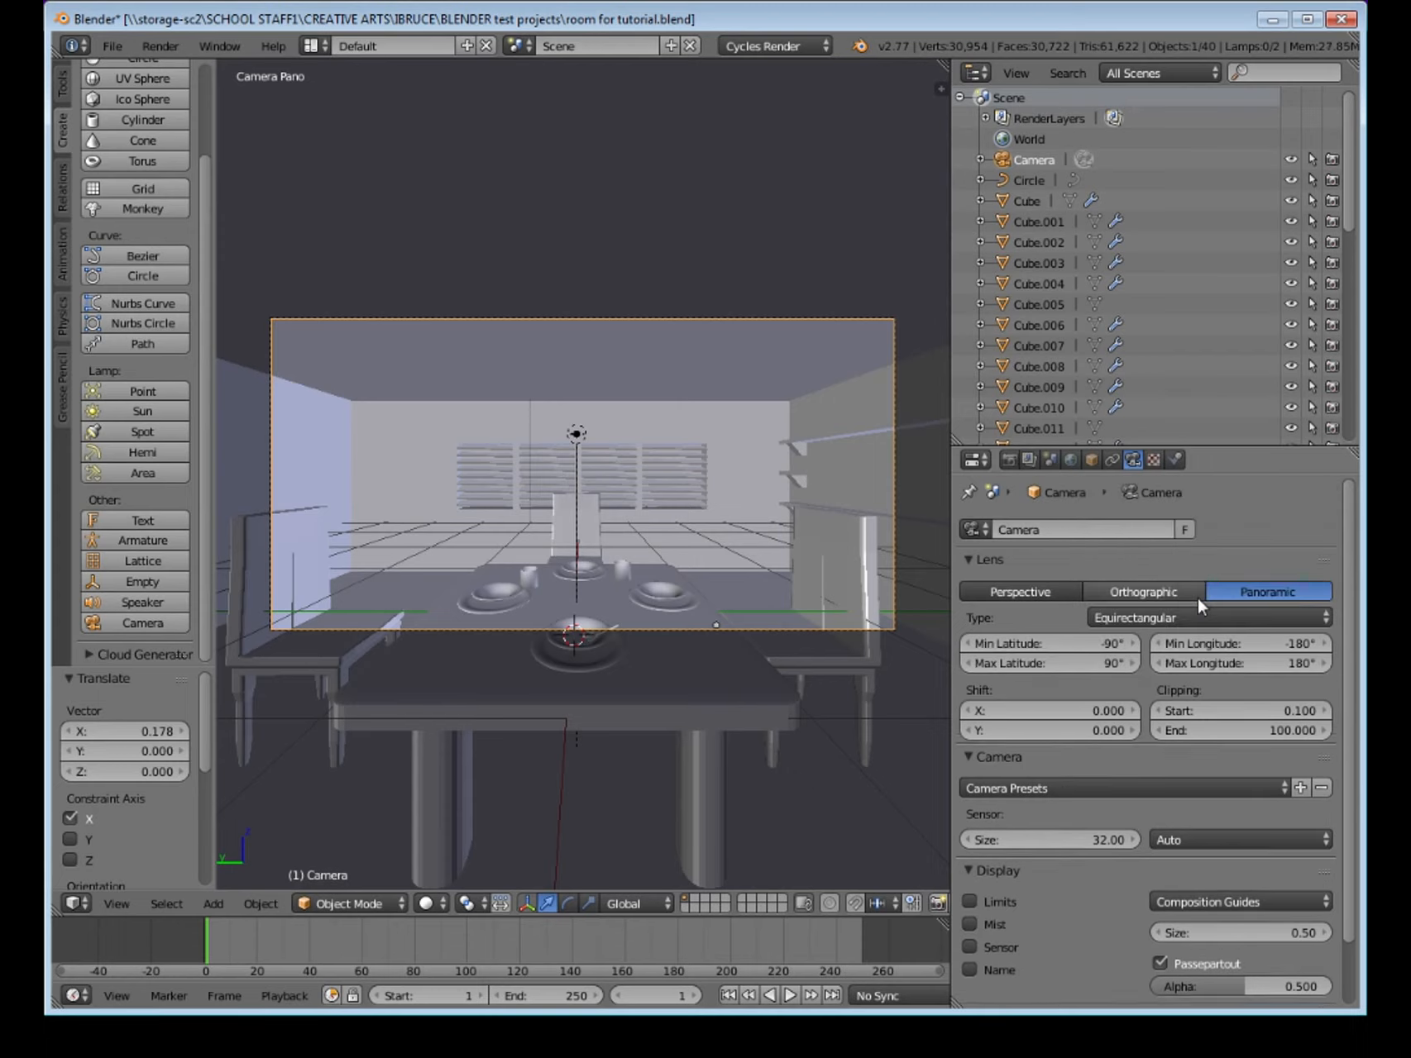
{"action": "scroll", "coordinate": [1194, 747], "scroll_direction": "down", "scroll_amount": 2}
{"action": "scroll", "coordinate": [1195, 748], "scroll_direction": "up", "scroll_amount": 2}
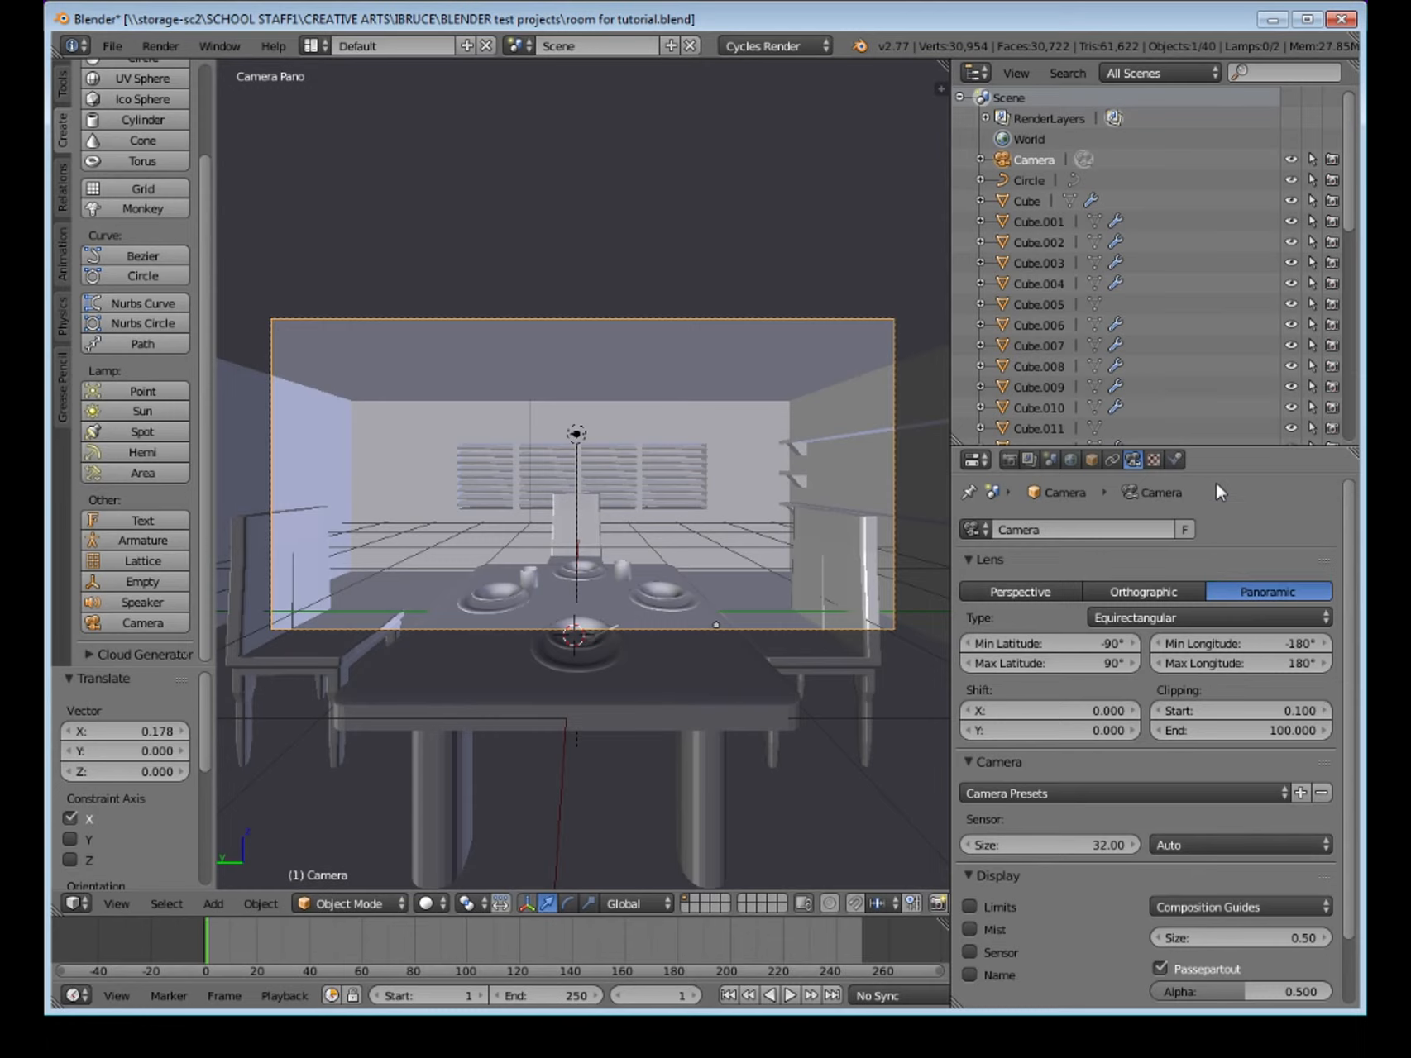
Set the render resolution to 3000 px by 1500 px at 100% scale.
{"action": "left_click", "coordinate": [1007, 461]}
{"action": "scroll", "coordinate": [1228, 620], "scroll_direction": "up", "scroll_amount": 4}
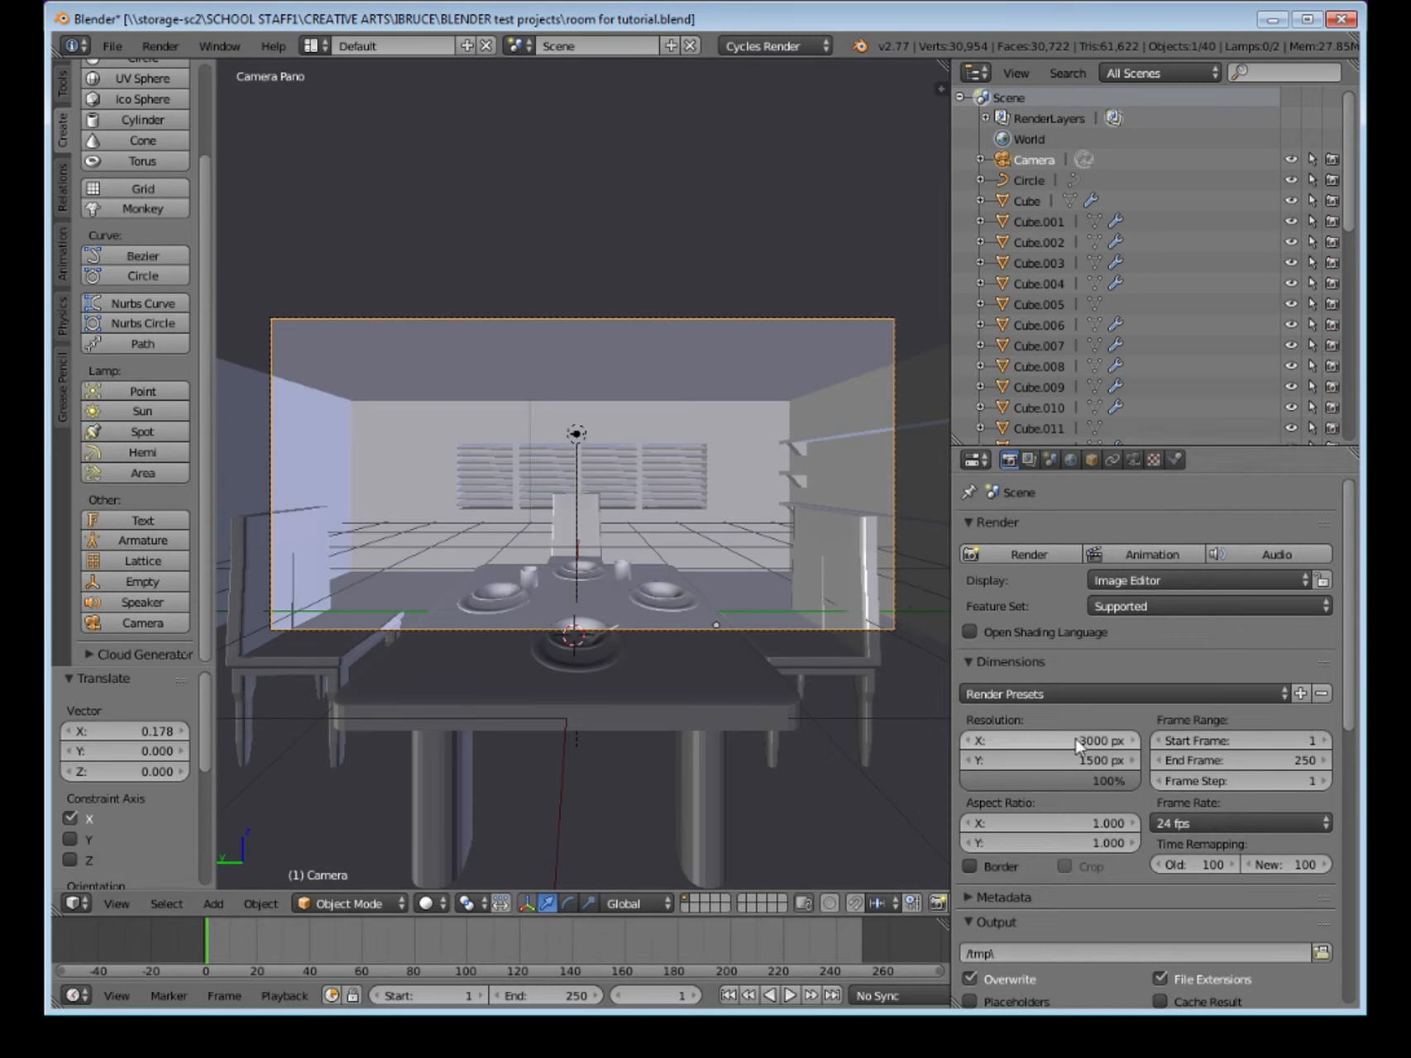
{"action": "left_click", "coordinate": [1042, 740]}
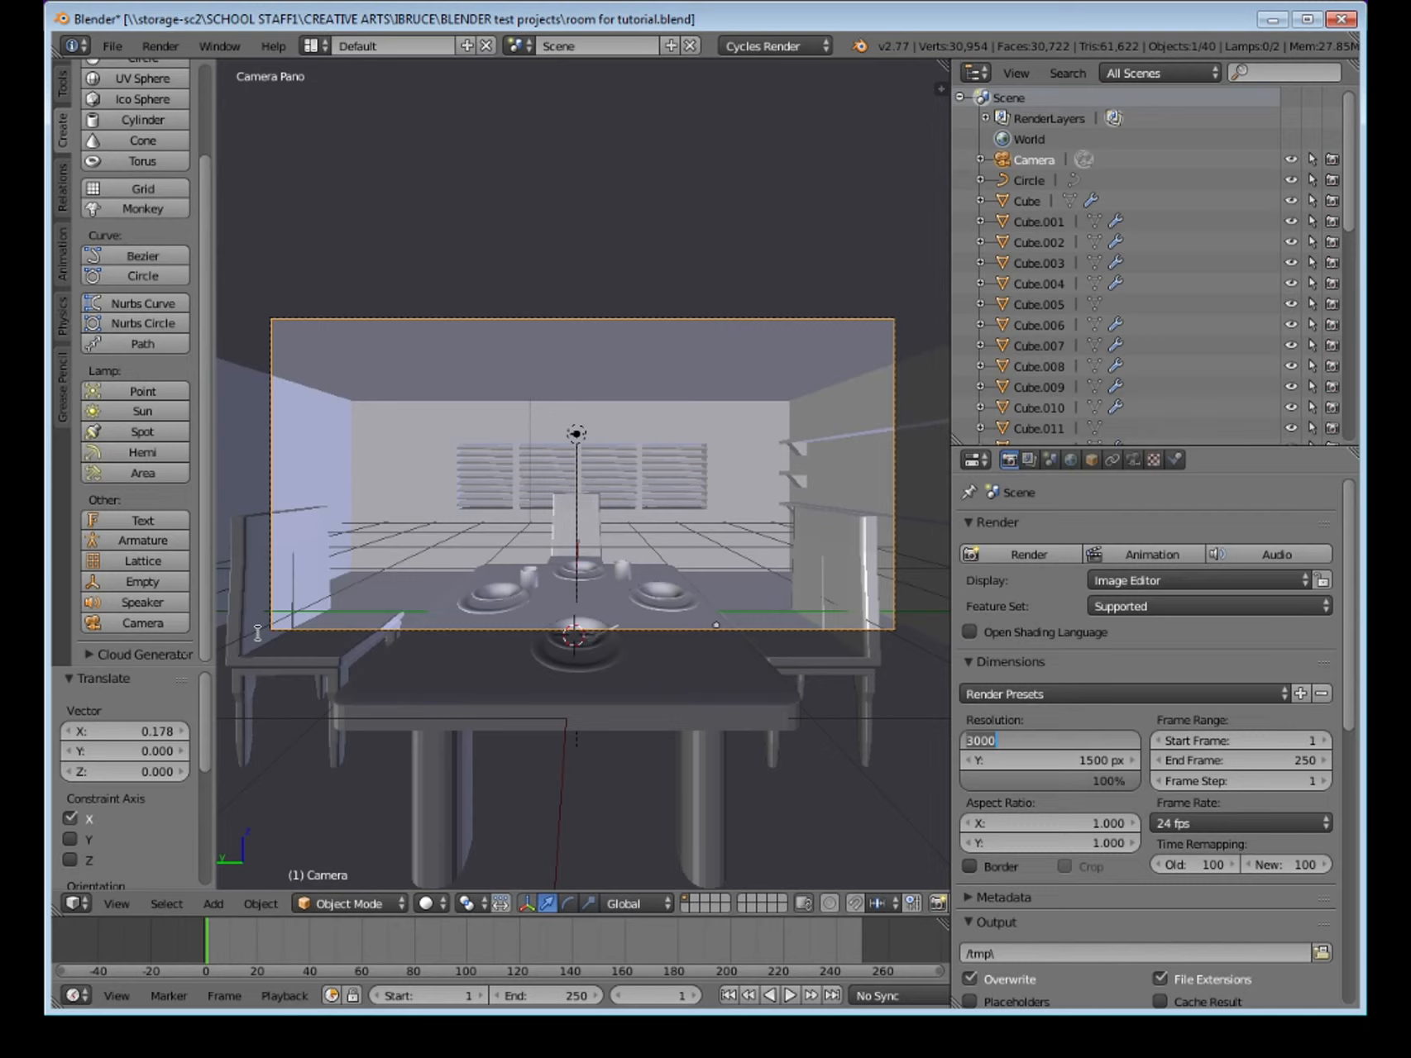
{"action": "left_click", "coordinate": [1056, 726]}
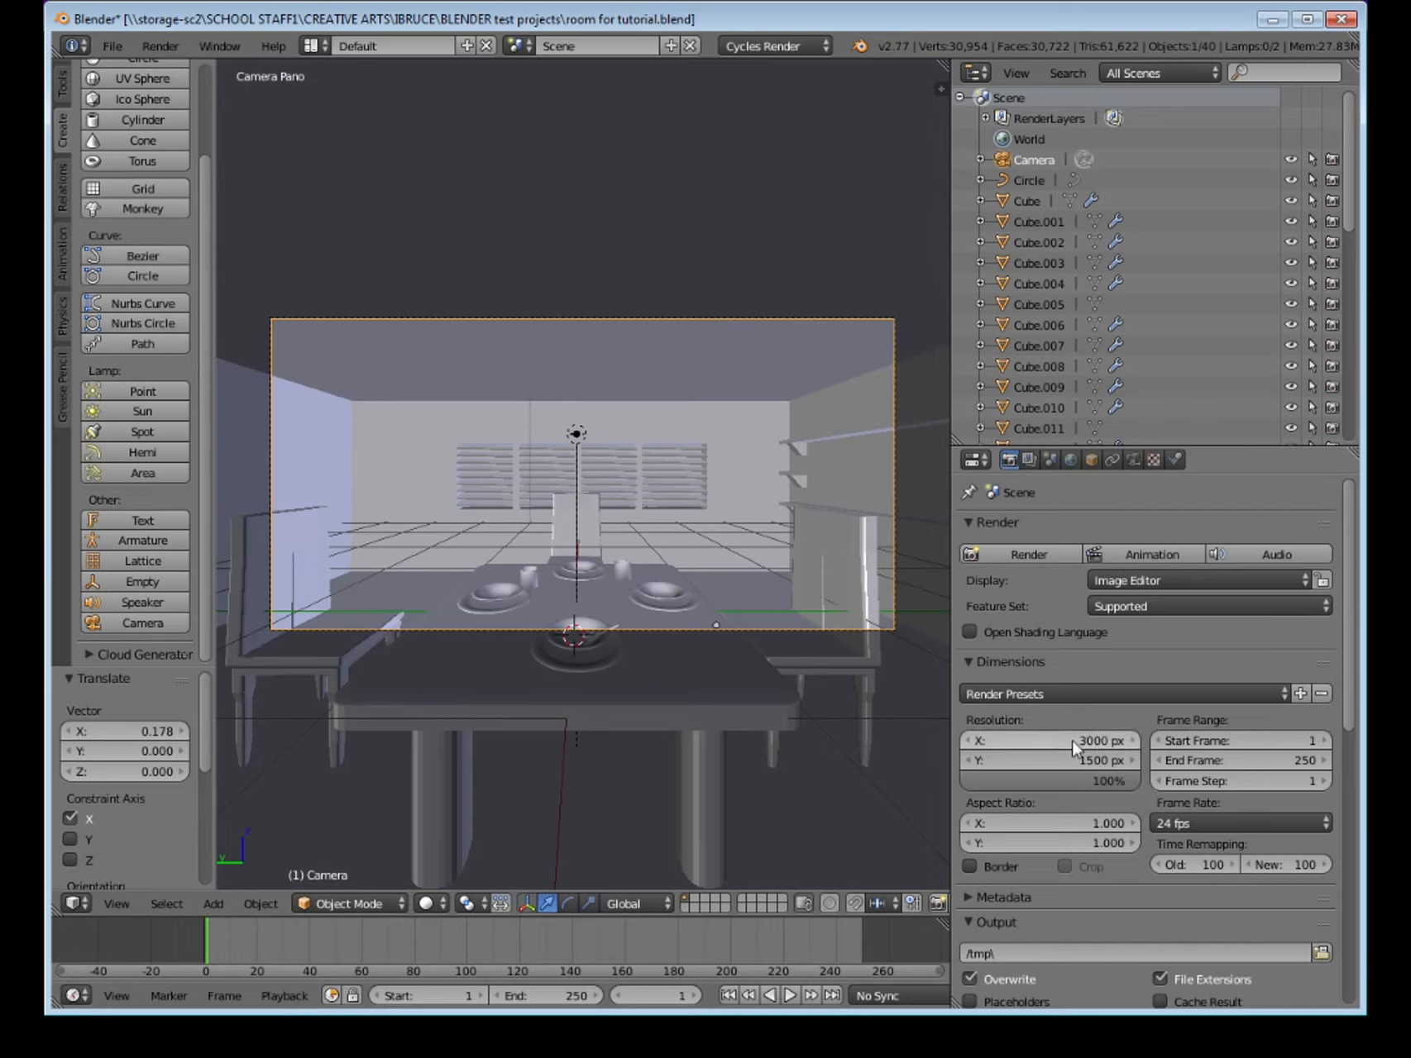
{"action": "left_click", "coordinate": [1044, 742]}
{"action": "left_click", "coordinate": [1079, 755]}
{"action": "left_click", "coordinate": [1055, 762]}
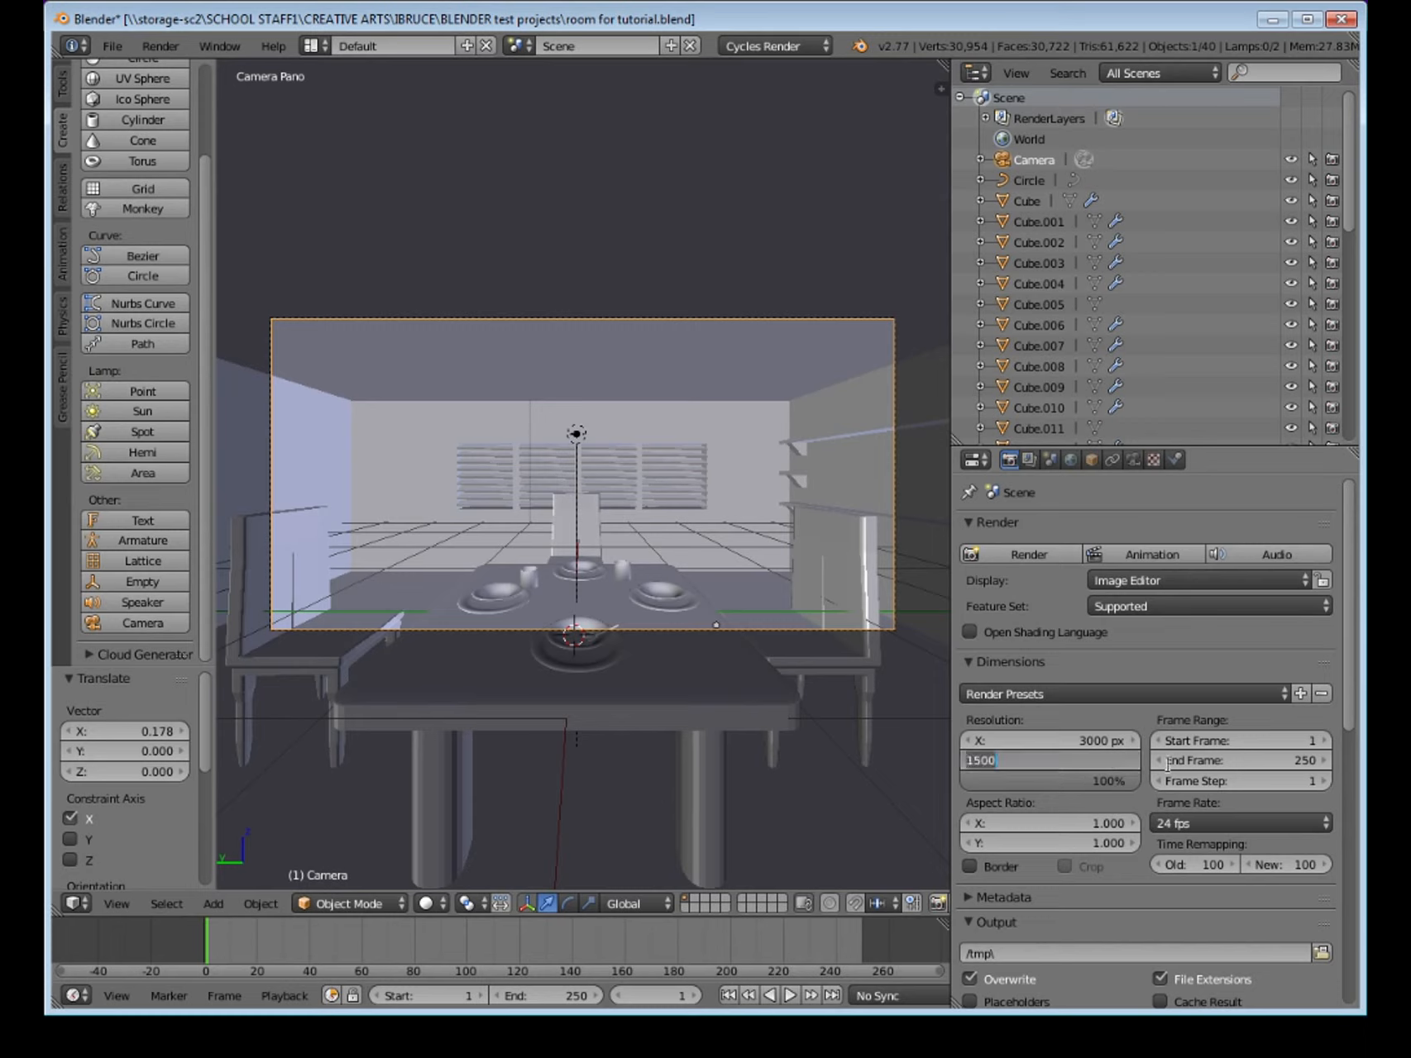
{"action": "type", "text": "1500"}
{"action": "key", "text": "Return"}
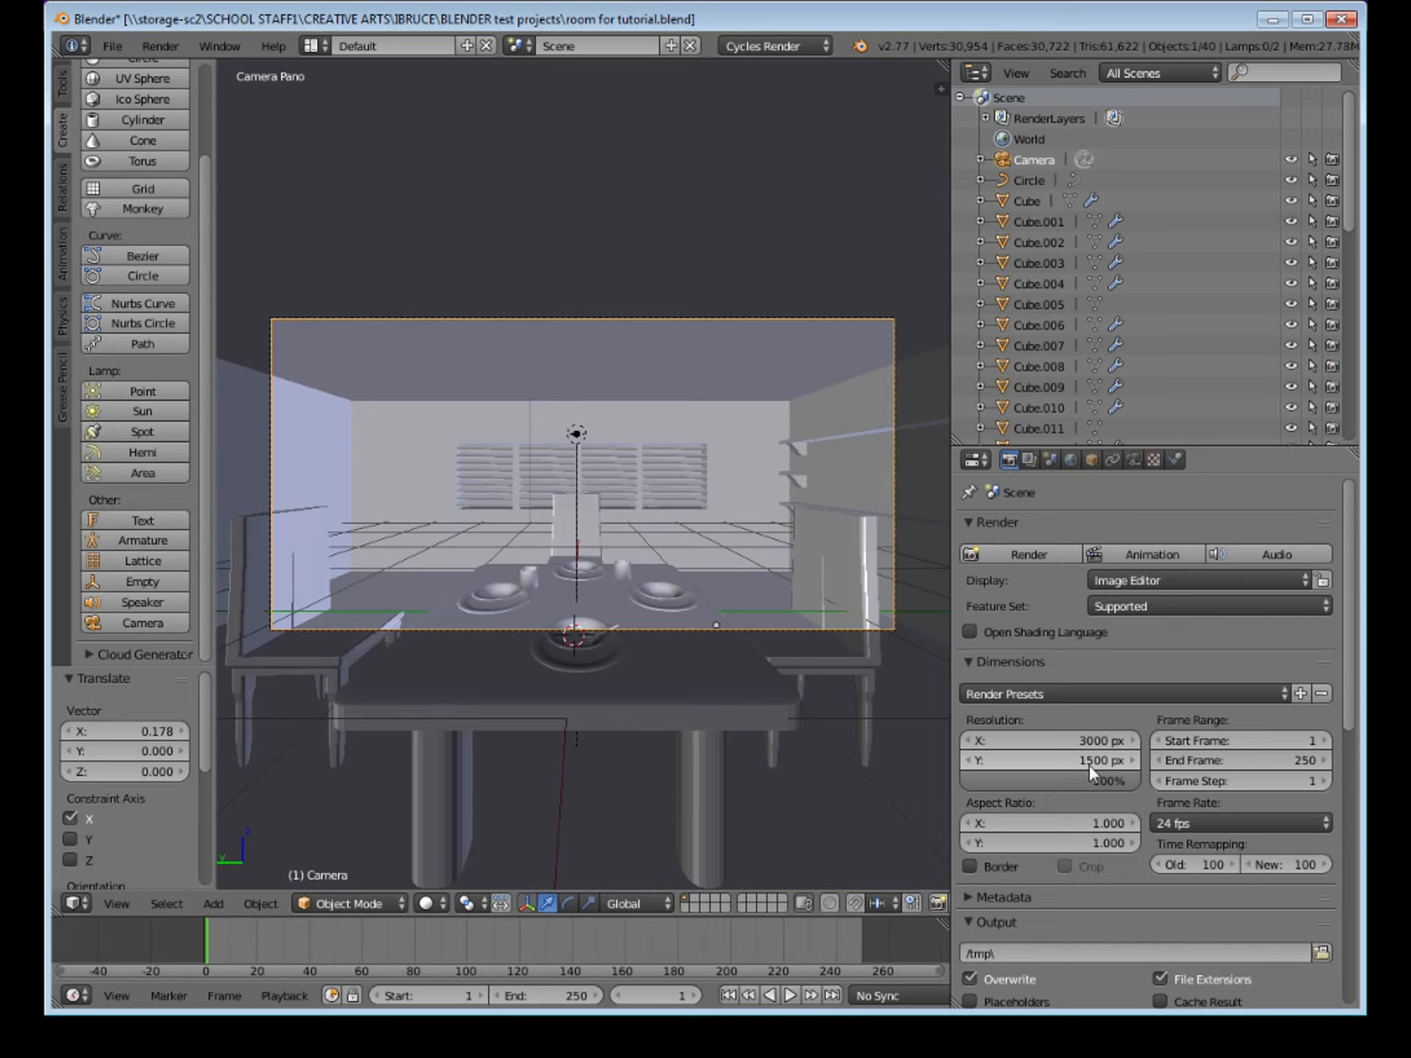
{"action": "mouse_move", "coordinate": [1132, 781]}
{"action": "left_mouse_down"}
{"action": "mouse_move", "coordinate": [1013, 781]}
{"action": "mouse_move", "coordinate": [1135, 781]}
{"action": "left_mouse_up"}
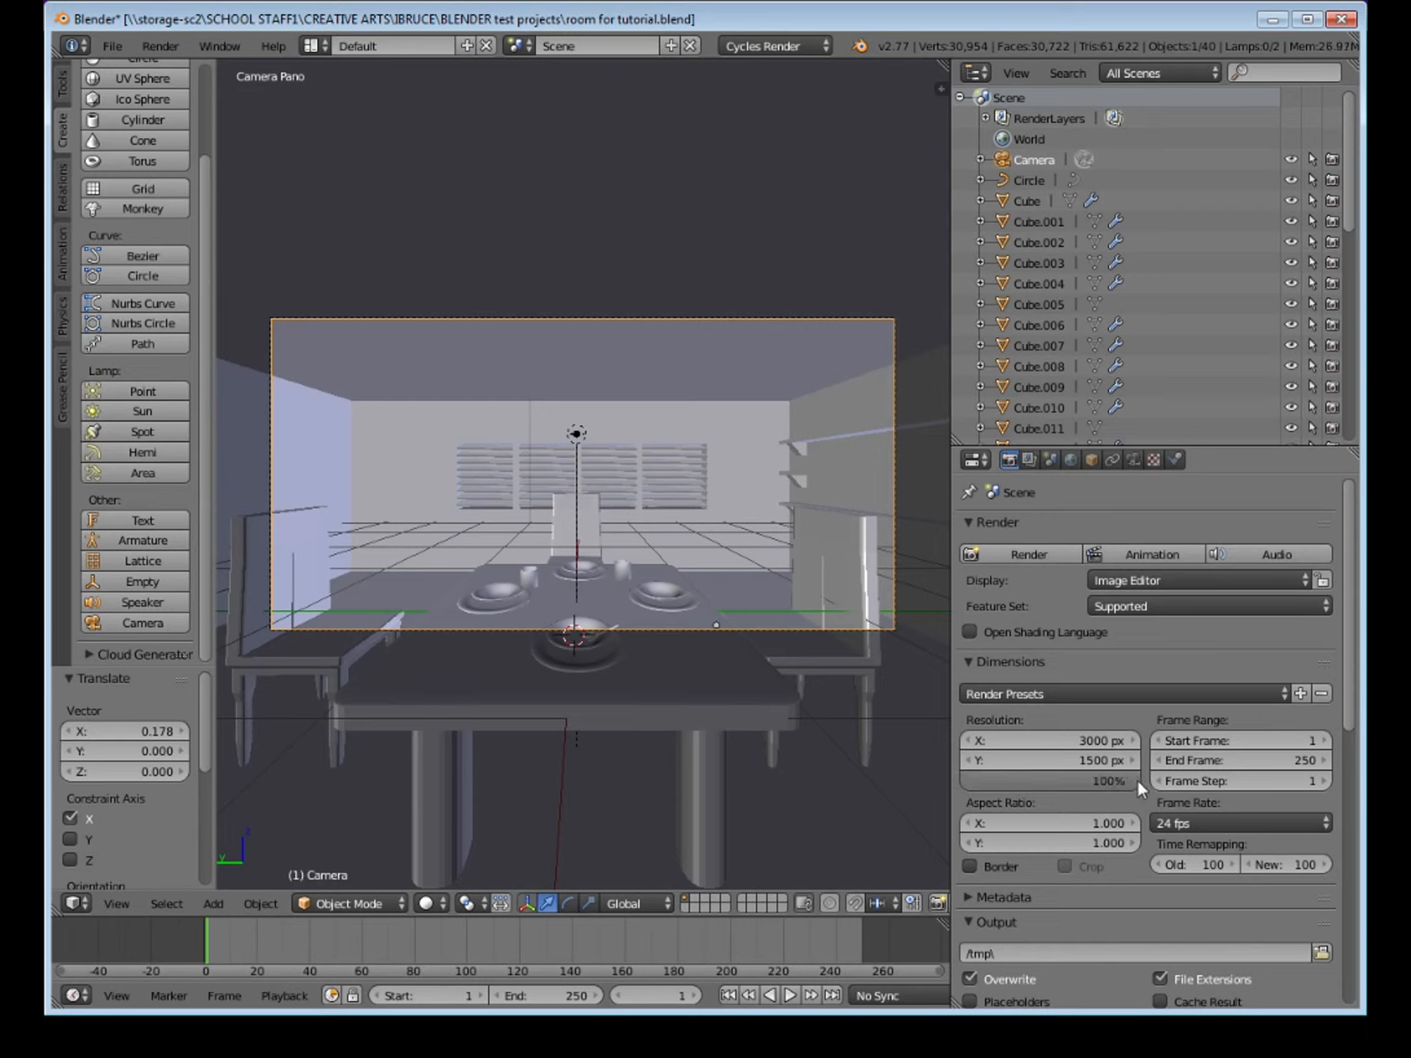
Collapse the render dimensions and set the output format to JPEG with RGB colour and 100% quality.
{"action": "scroll", "coordinate": [1136, 778], "scroll_direction": "down", "scroll_amount": 2}
{"action": "left_click", "coordinate": [968, 620]}
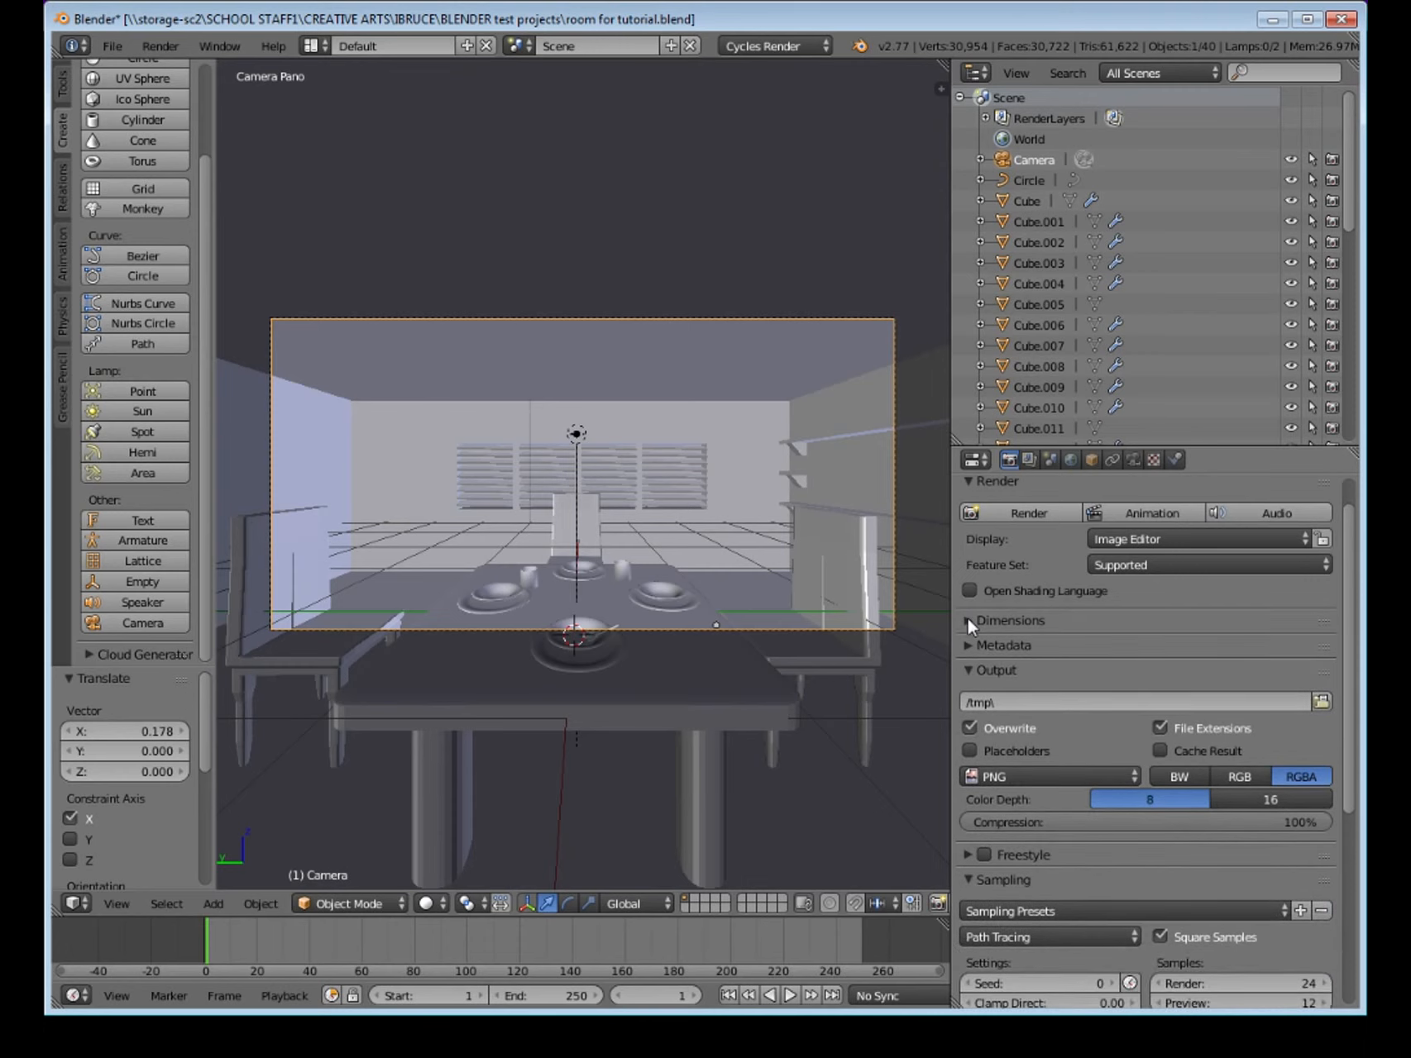
{"action": "scroll", "coordinate": [1103, 703], "scroll_direction": "down", "scroll_amount": 4}
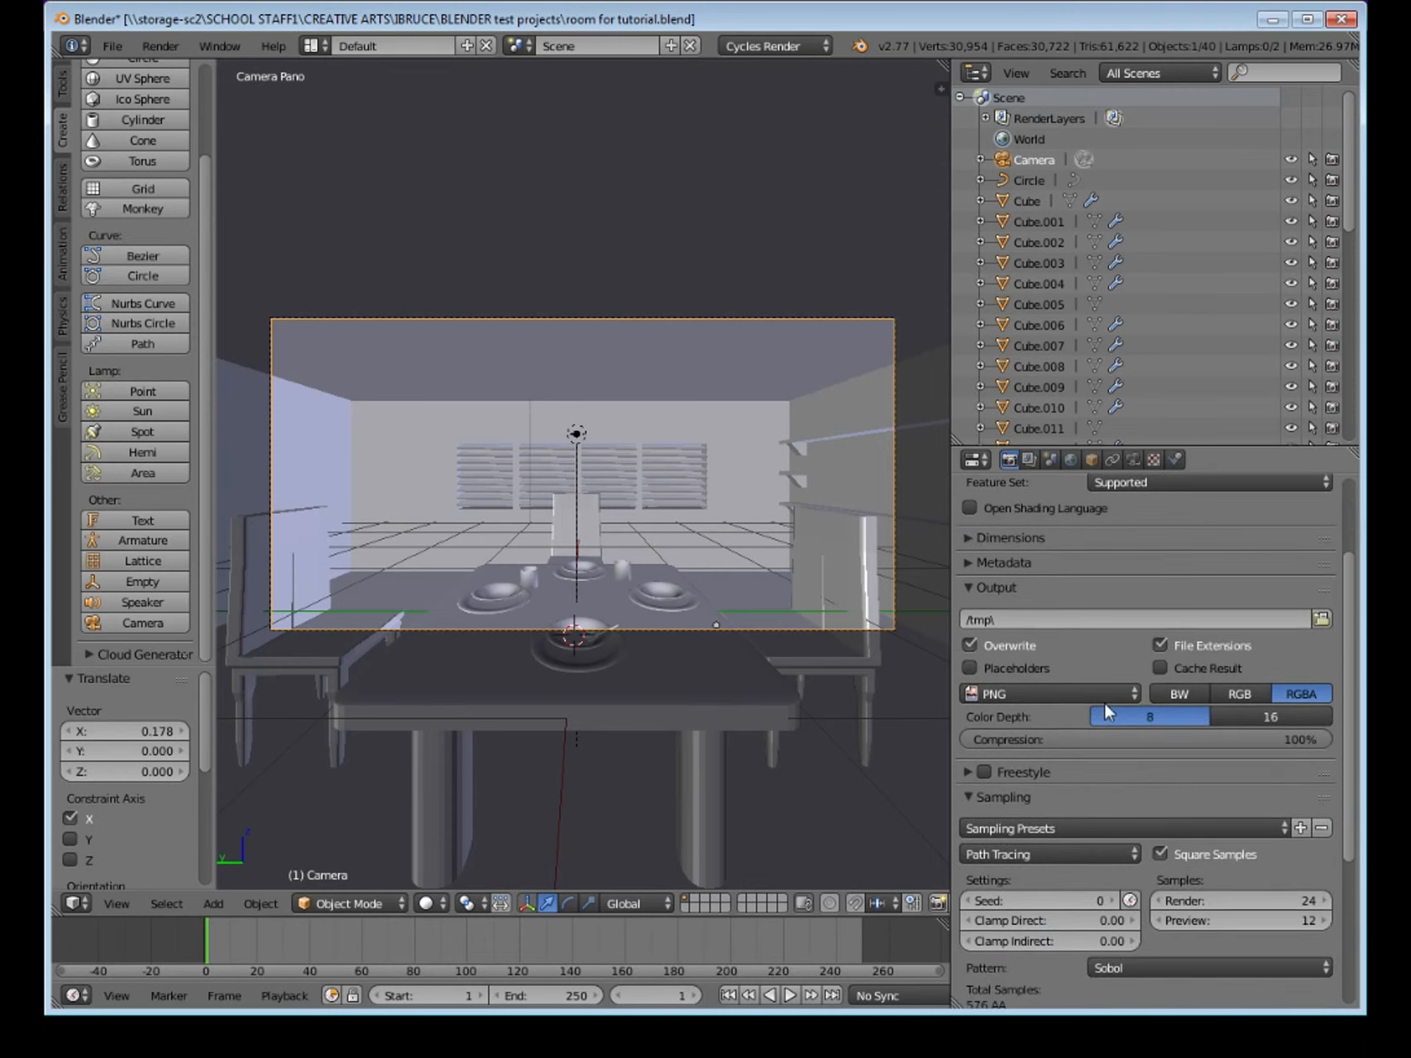
{"action": "left_click", "coordinate": [1046, 693]}
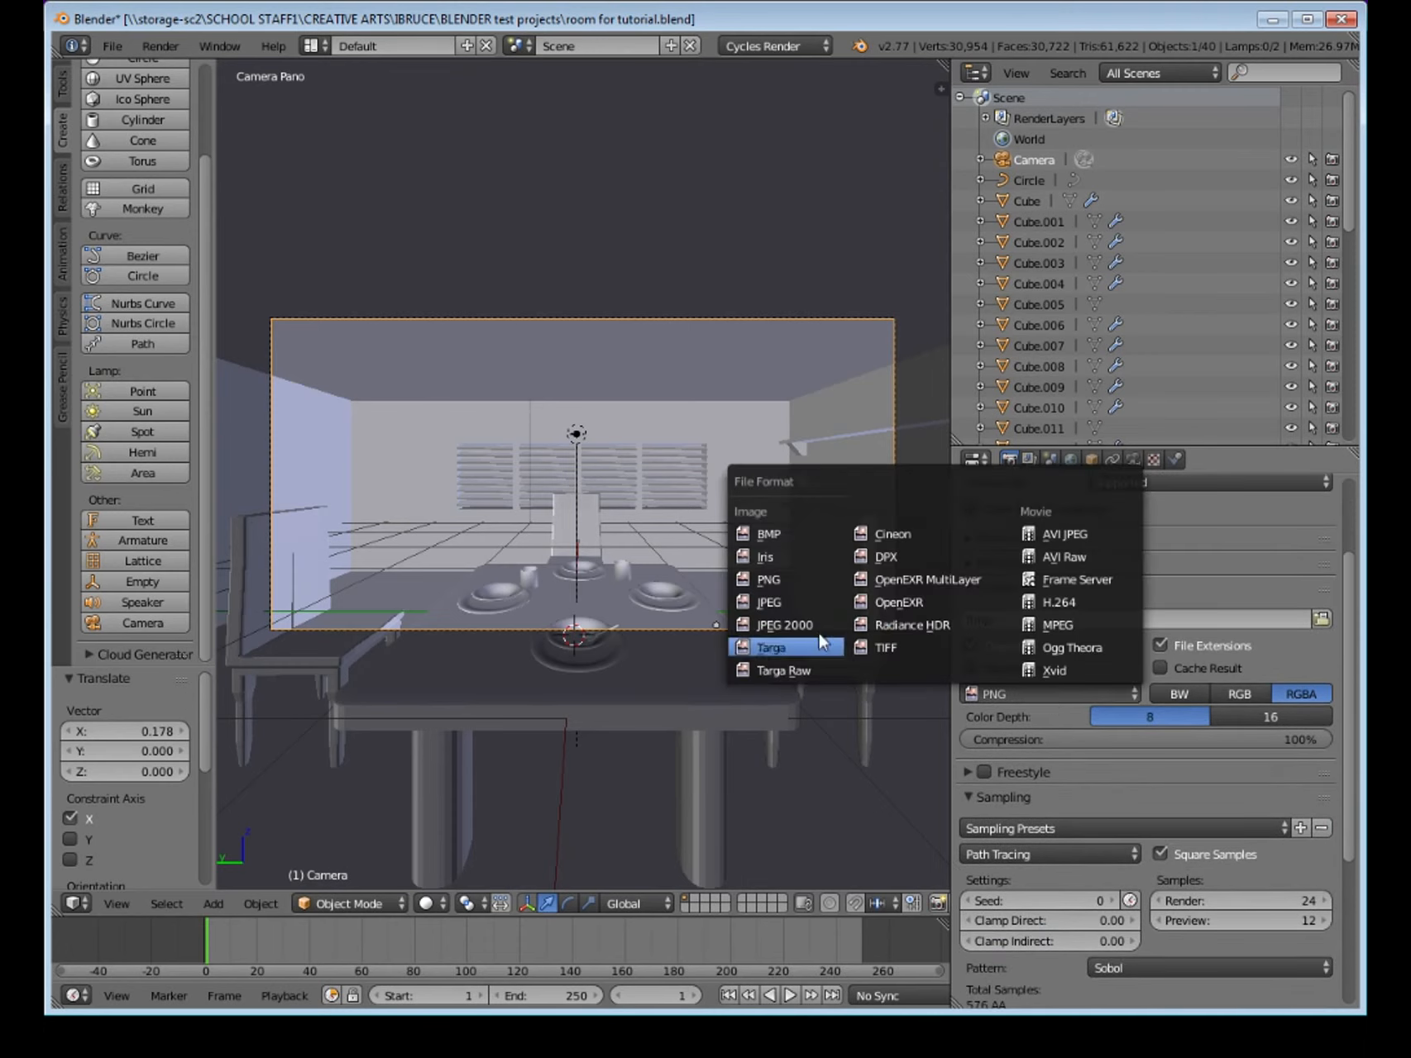
{"action": "left_click", "coordinate": [775, 612]}
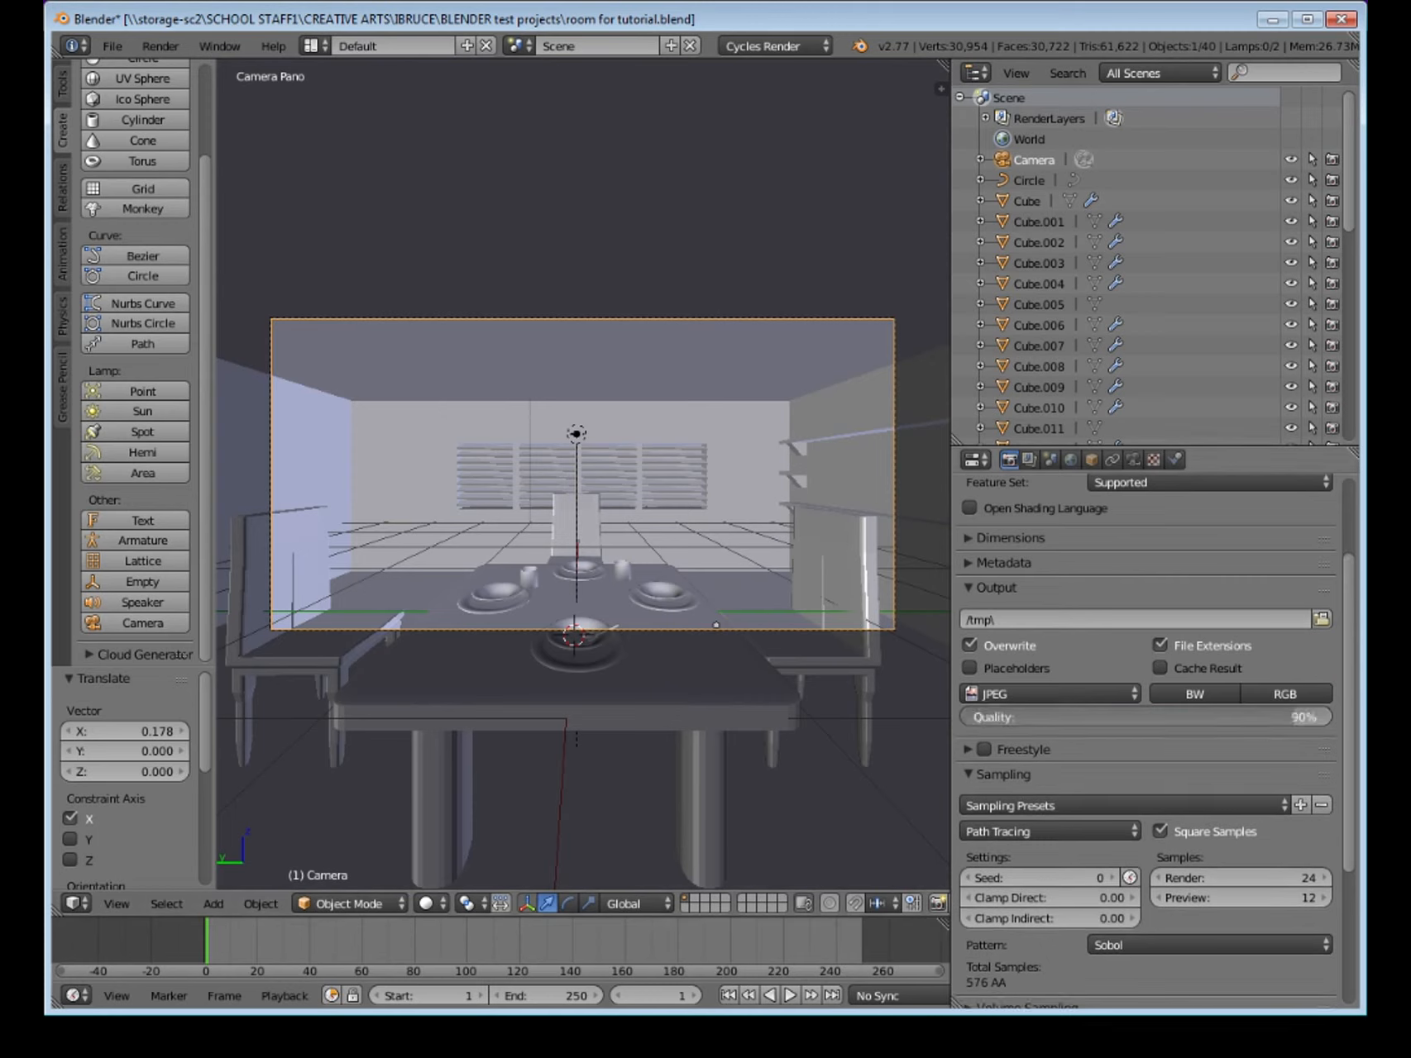
{"action": "left_click", "coordinate": [1270, 693]}
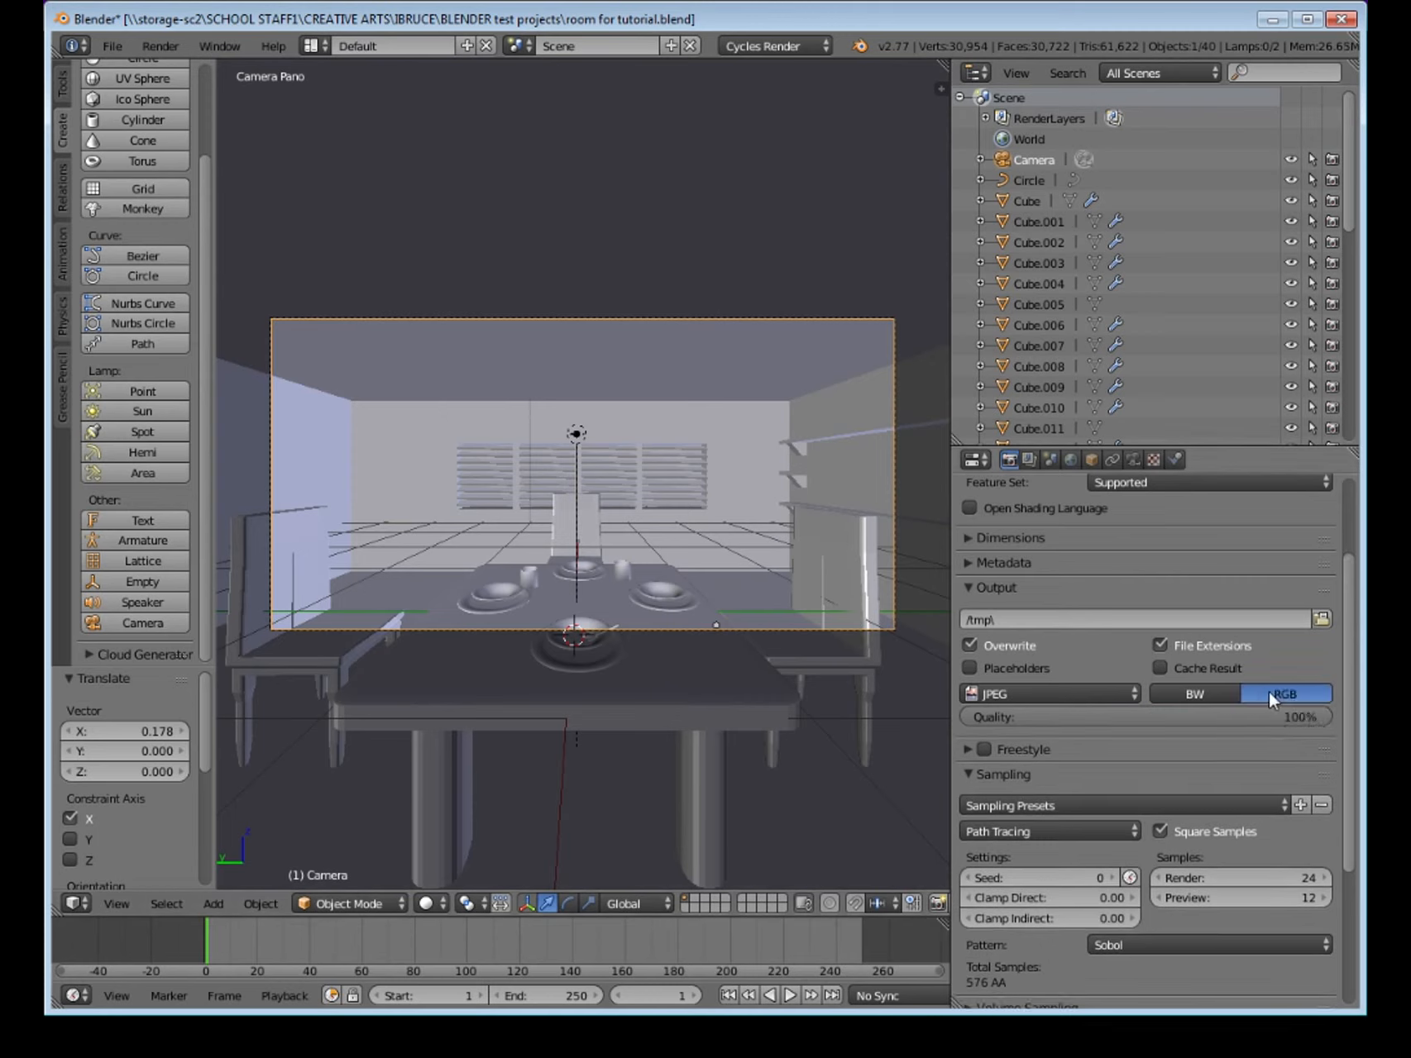
Set the preview samples to 12 in the render's sampling settings.
{"action": "scroll", "coordinate": [1160, 721], "scroll_direction": "down", "scroll_amount": 2}
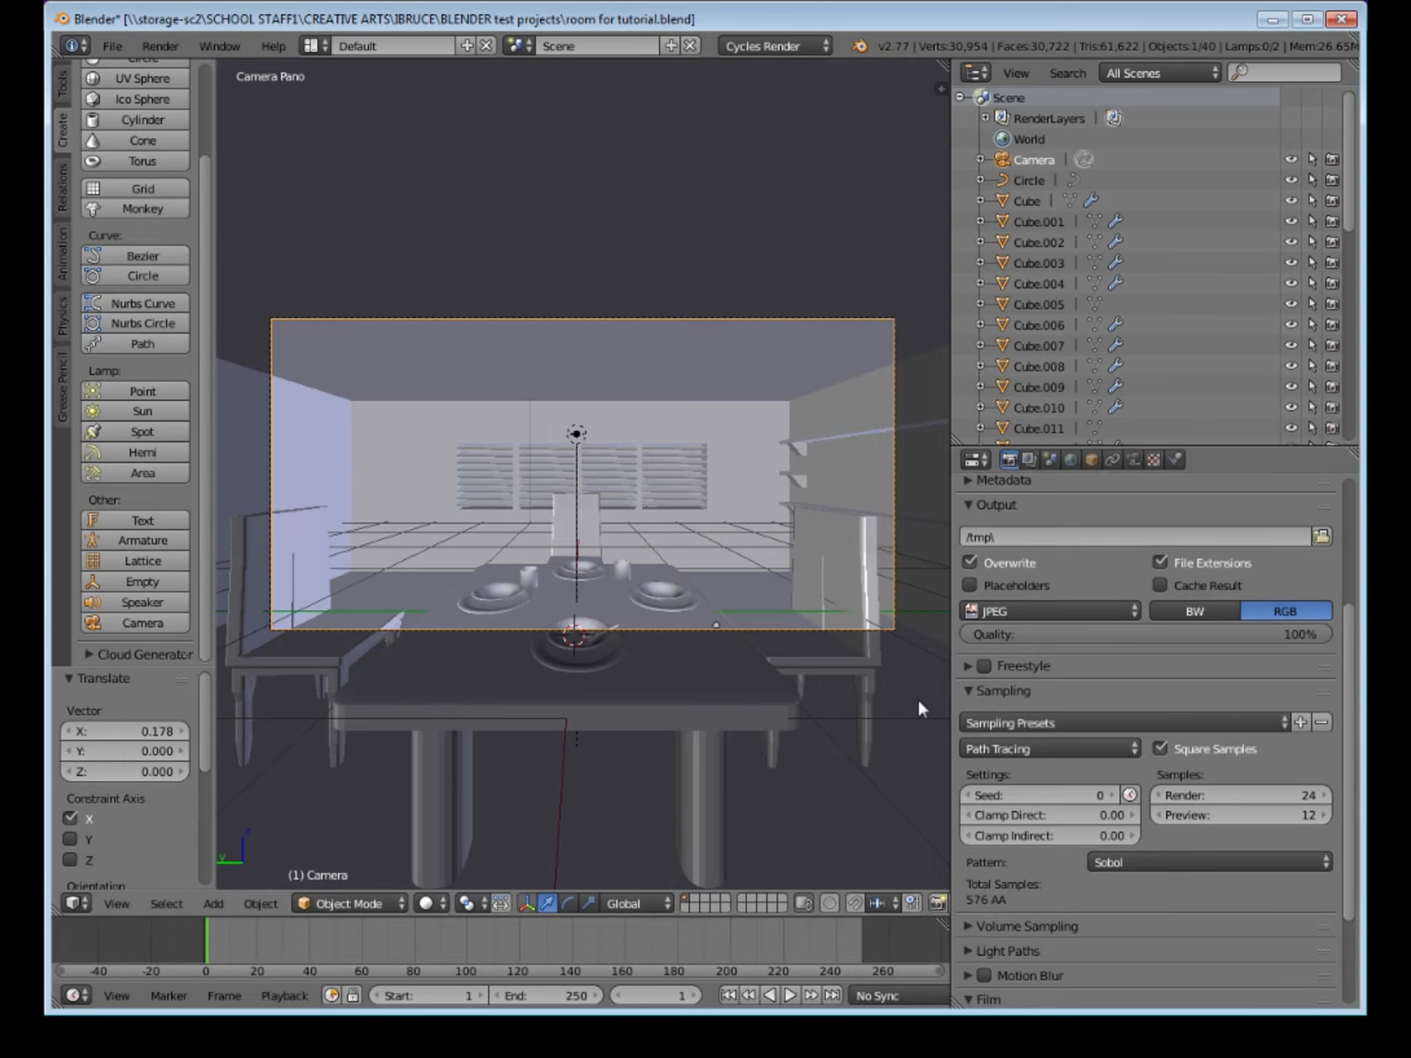
{"action": "scroll", "coordinate": [1068, 678], "scroll_direction": "down", "scroll_amount": 3}
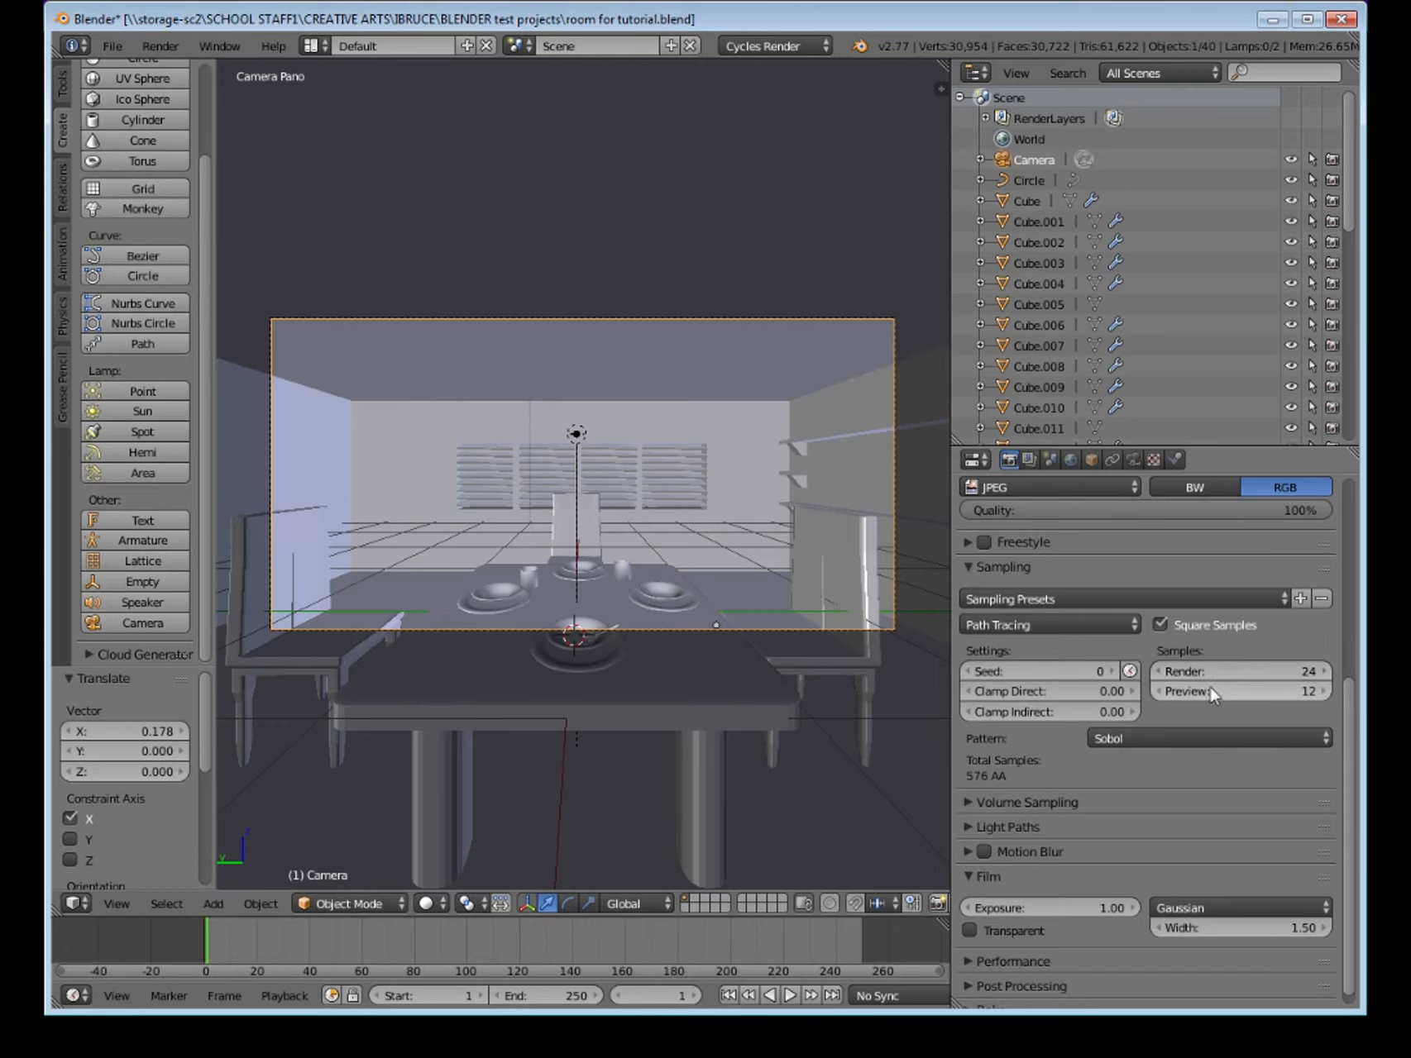
{"action": "left_click", "coordinate": [1291, 688]}
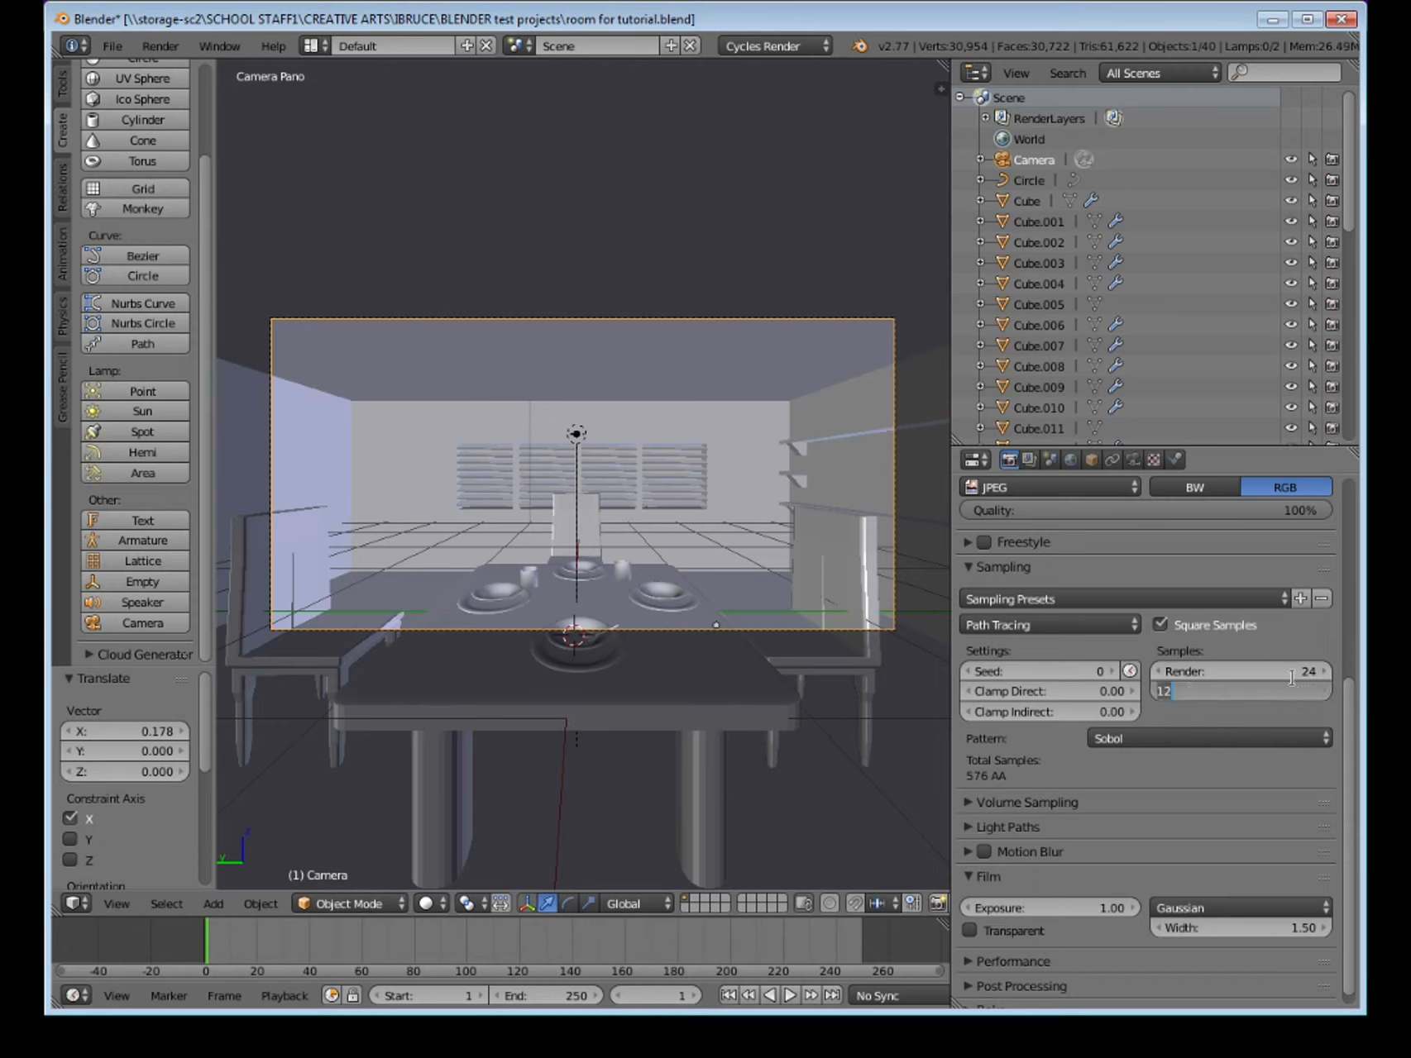
{"action": "key", "text": "Return"}
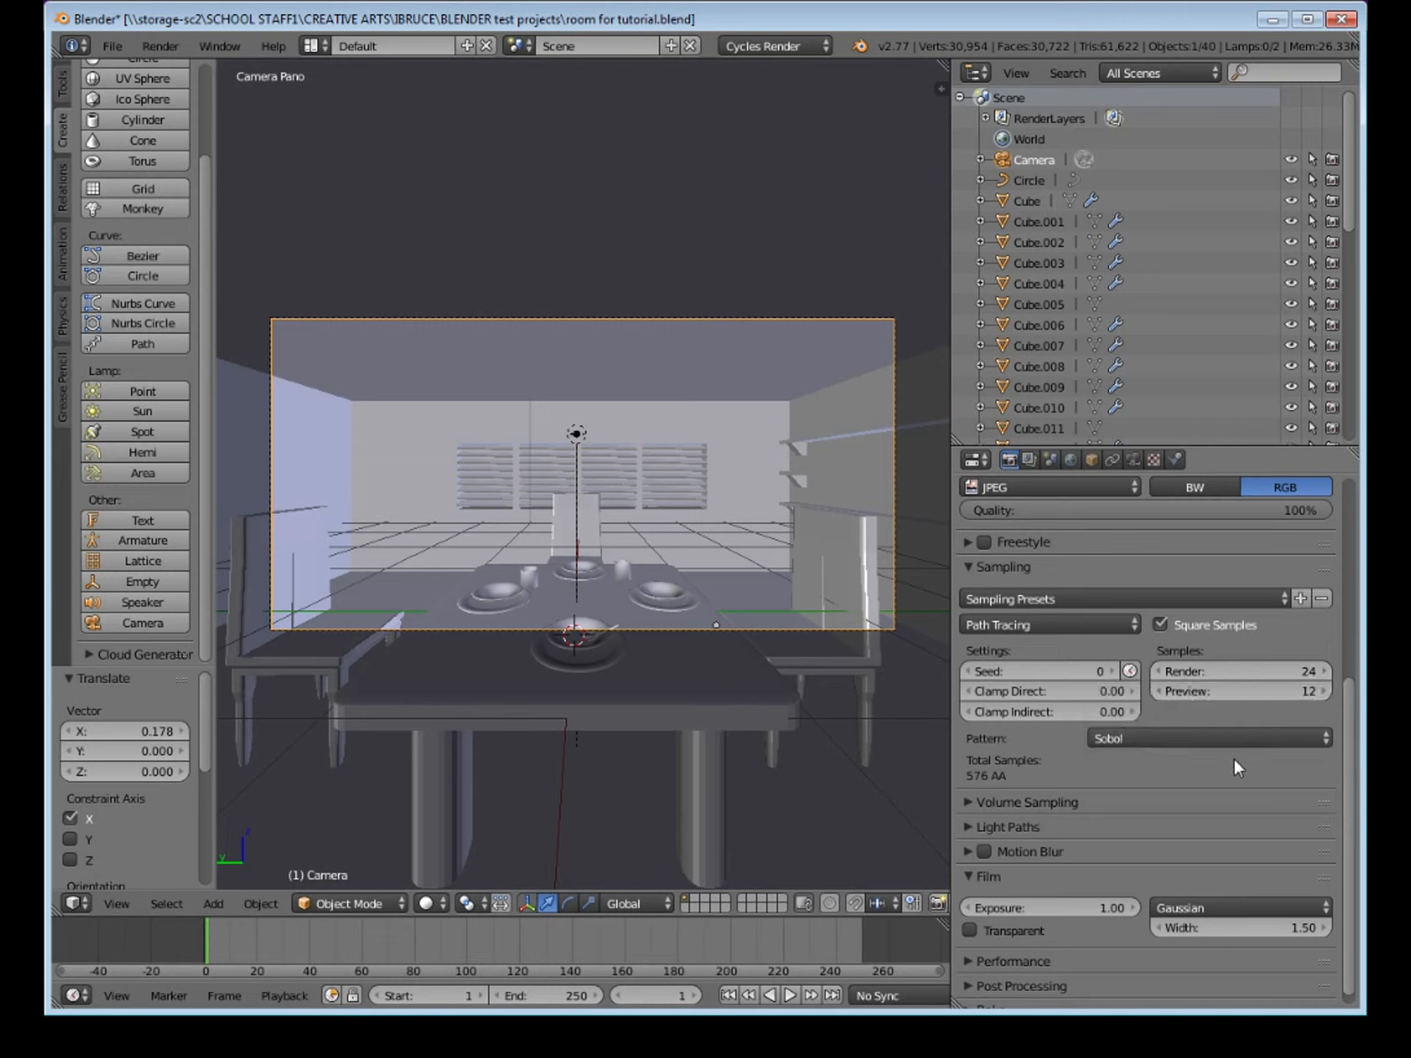
{"action": "left_click", "coordinate": [1226, 675]}
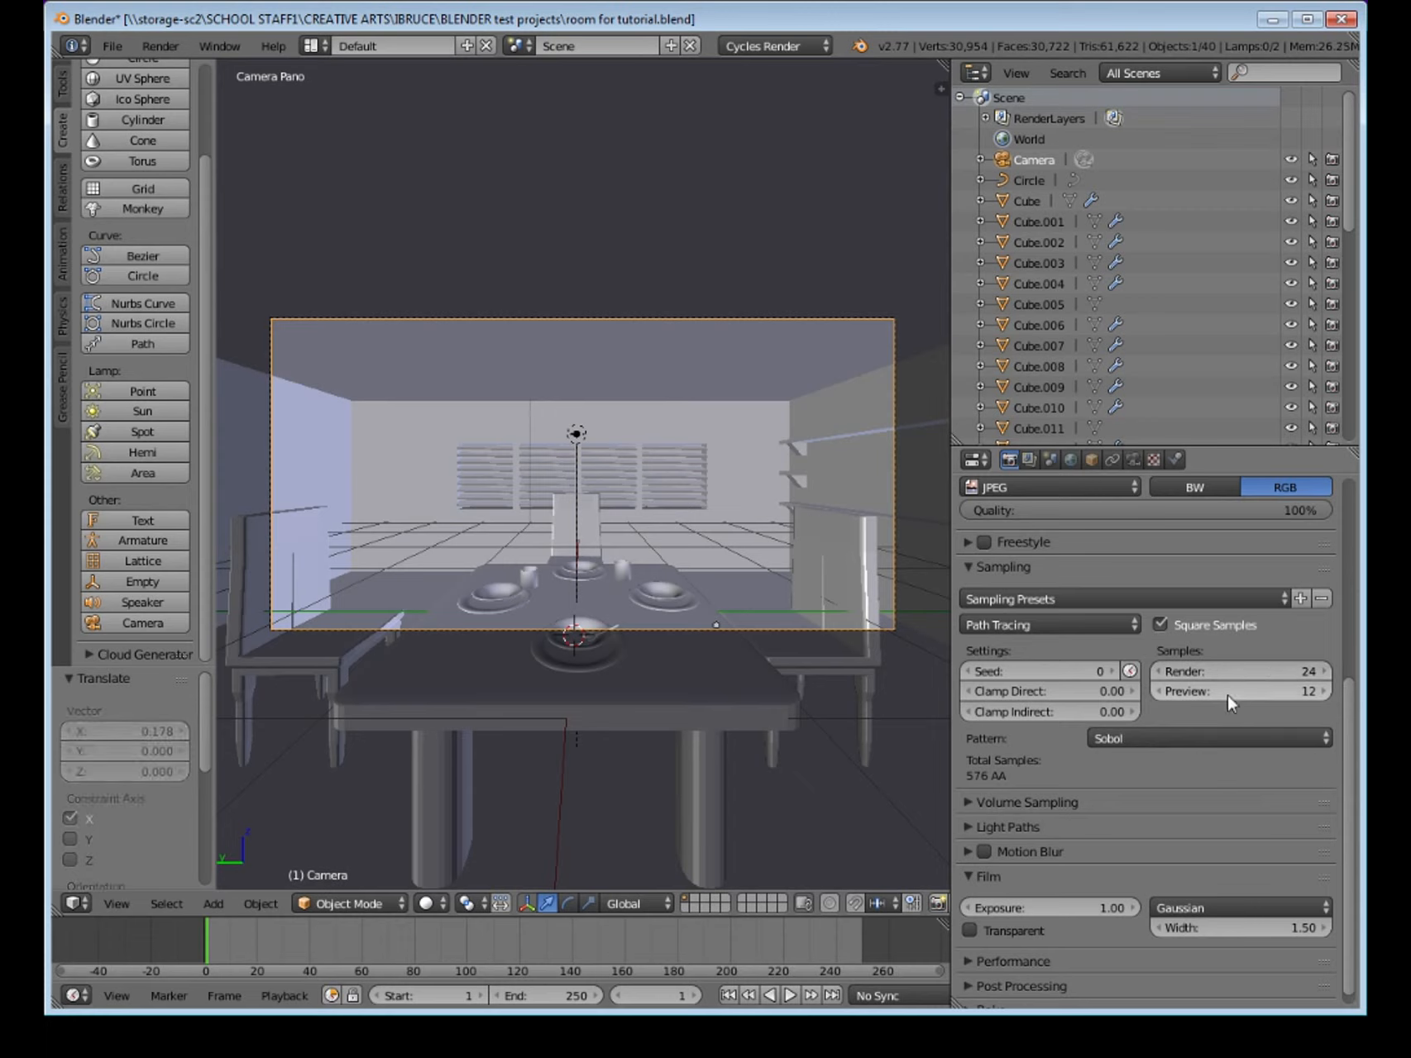
{"action": "left_click", "coordinate": [1231, 686]}
{"action": "left_click", "coordinate": [1231, 686]}
{"action": "left_click", "coordinate": [1233, 677]}
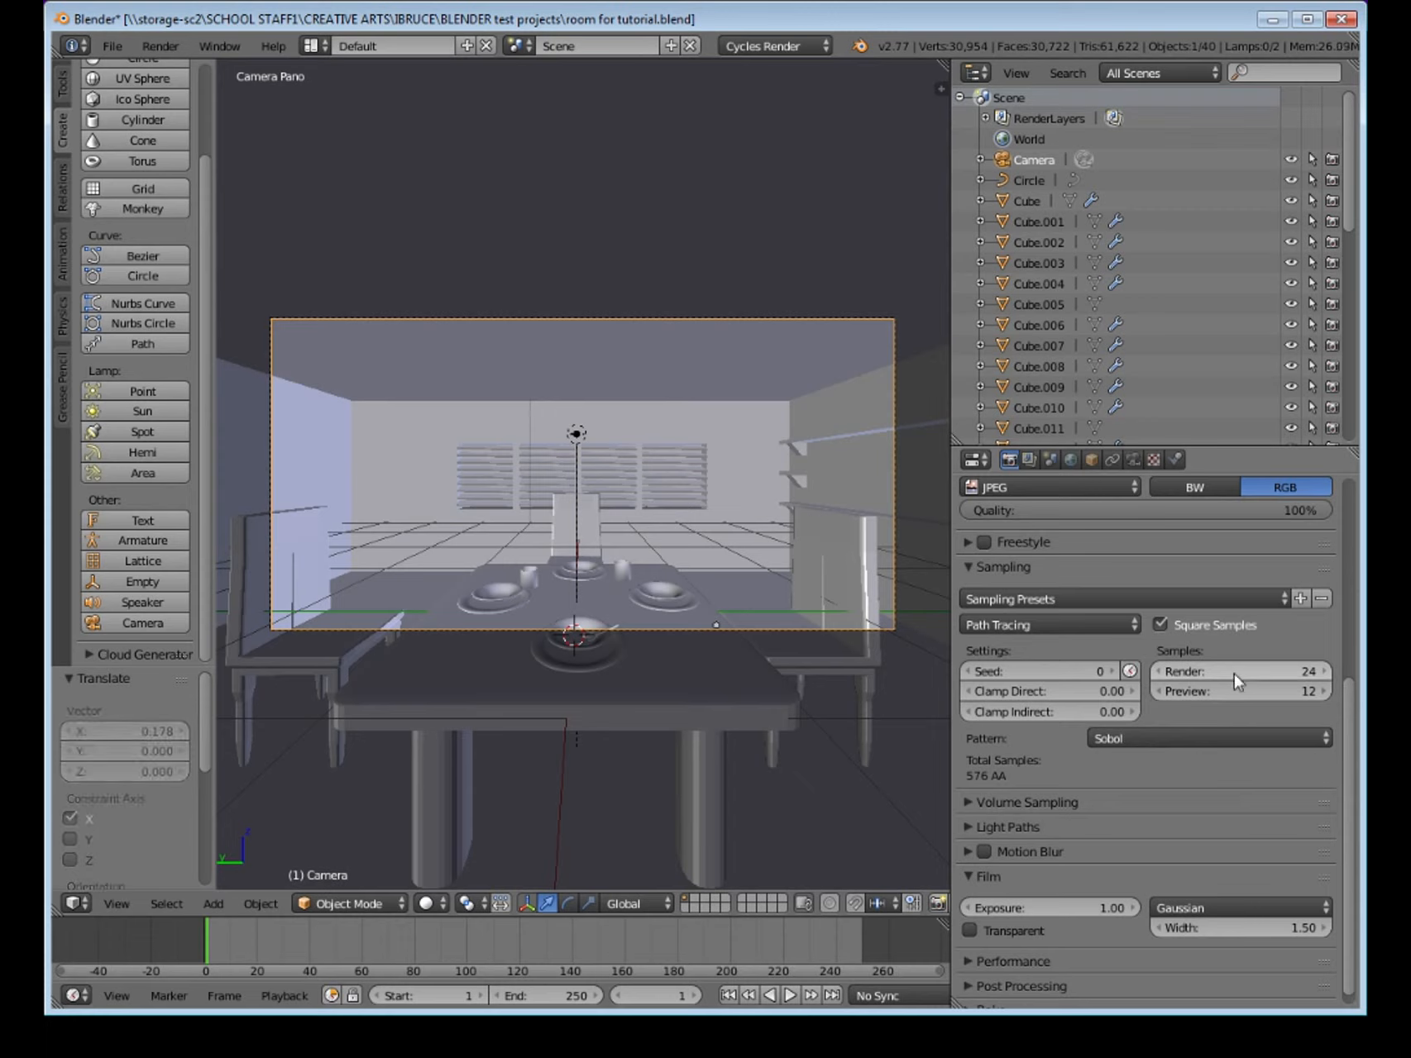
{"action": "left_click", "coordinate": [1233, 676]}
{"action": "left_click", "coordinate": [1232, 683]}
{"action": "left_click", "coordinate": [1233, 683]}
{"action": "left_click", "coordinate": [1235, 673]}
{"action": "left_click", "coordinate": [1236, 673]}
{"action": "left_click", "coordinate": [1242, 693]}
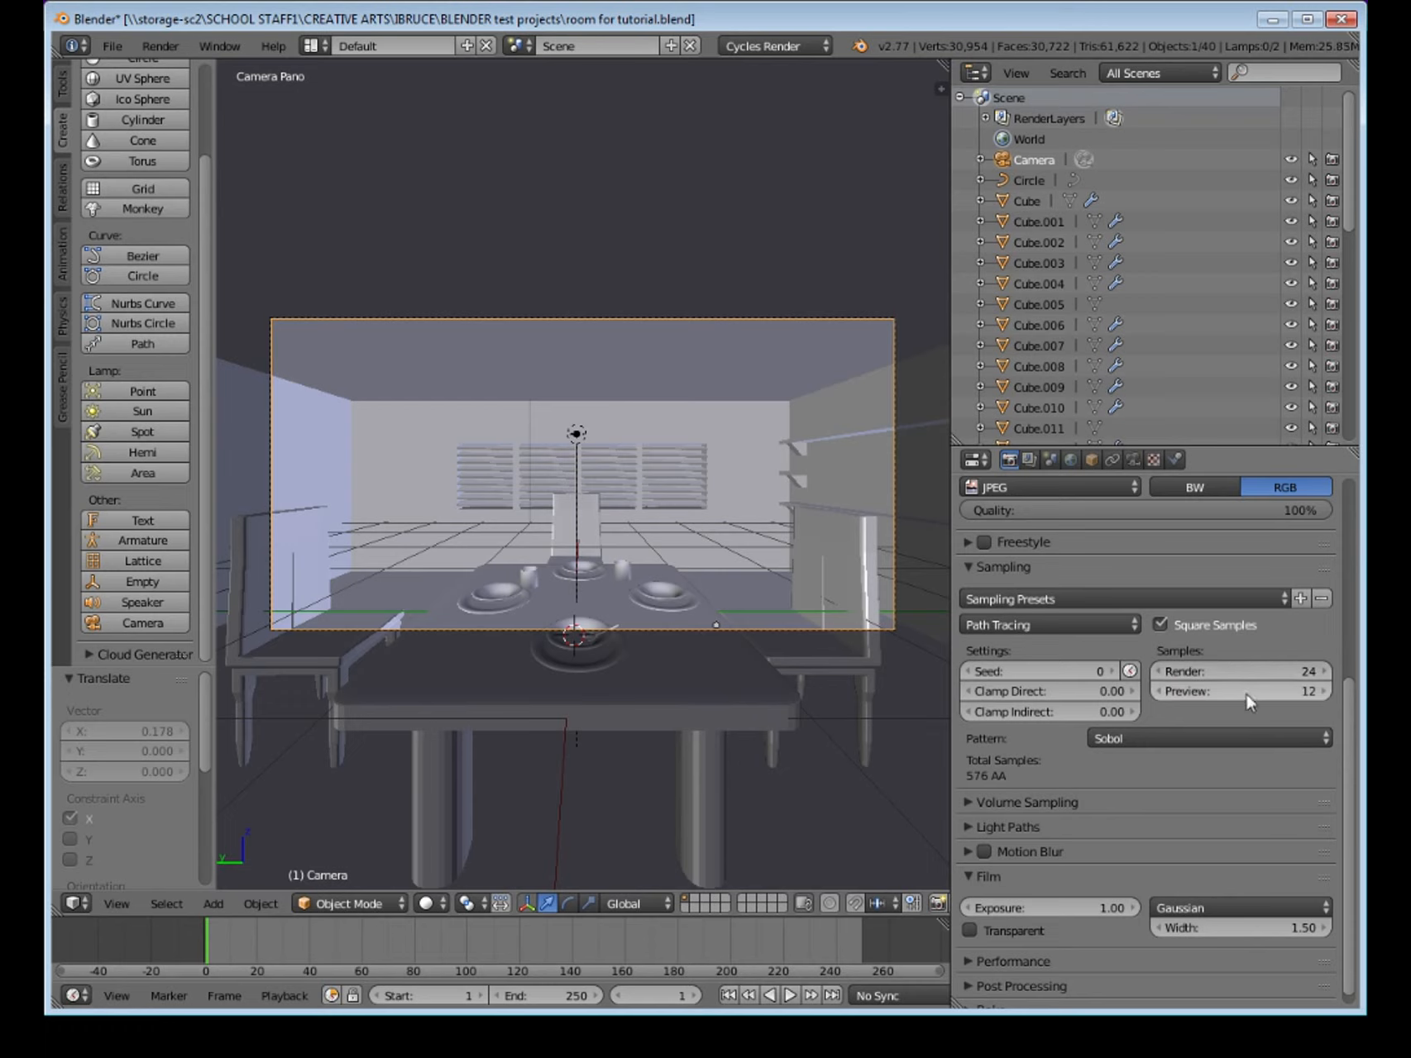
{"action": "left_click", "coordinate": [1242, 693]}
{"action": "left_click", "coordinate": [431, 907]}
{"action": "left_click", "coordinate": [434, 904]}
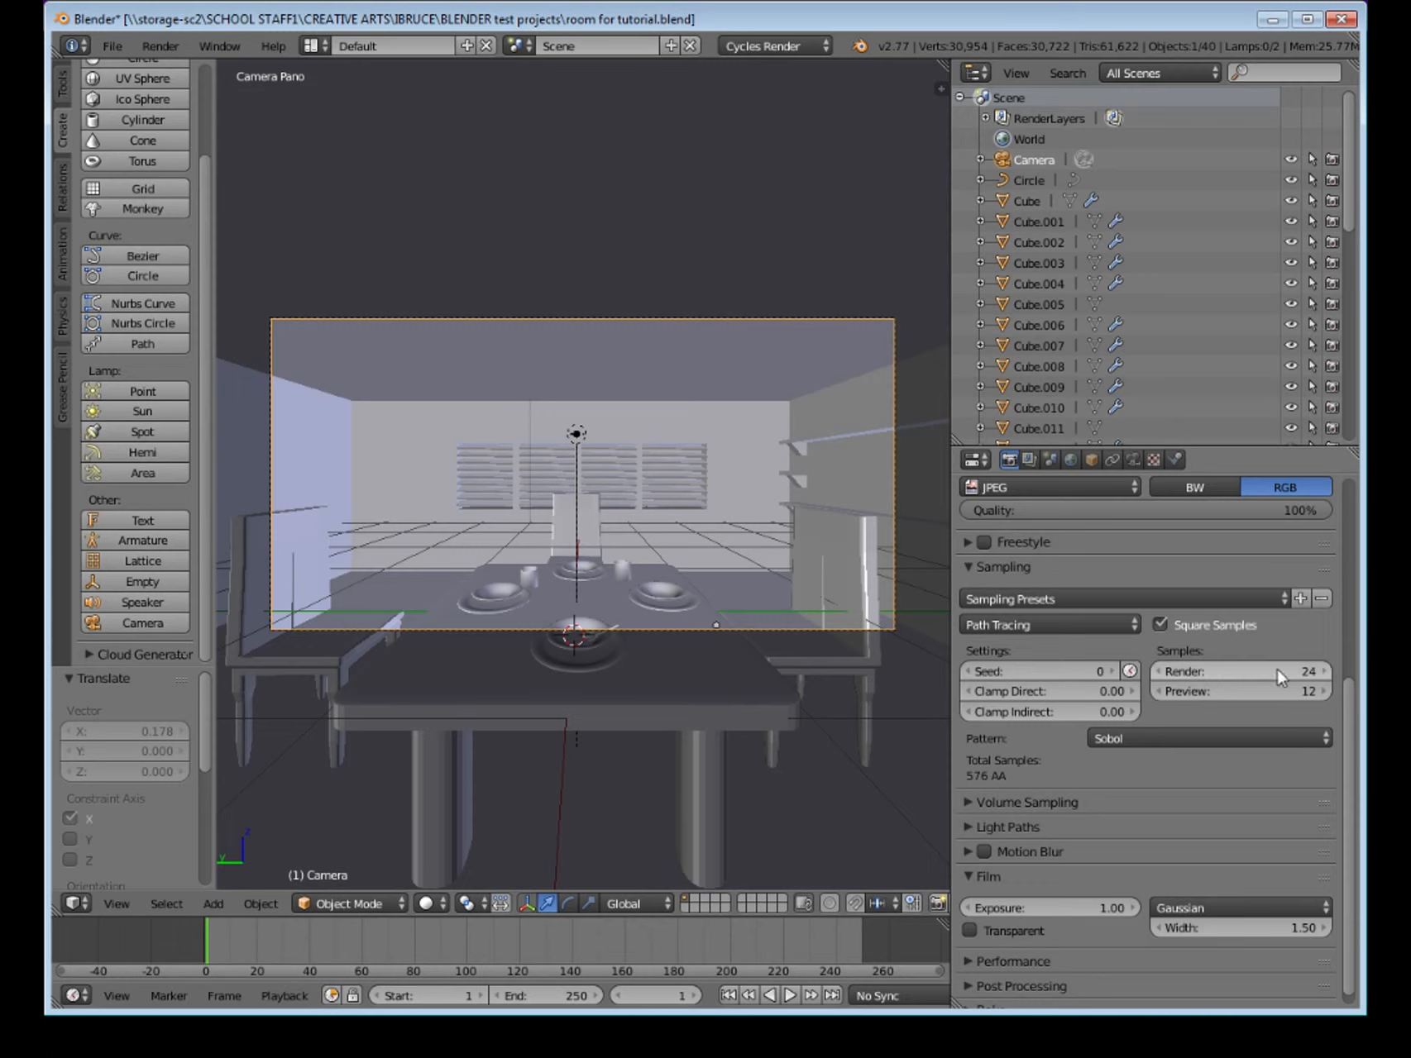
Set the final render samples to 12 in the sampling settings.
{"action": "left_click", "coordinate": [1226, 673]}
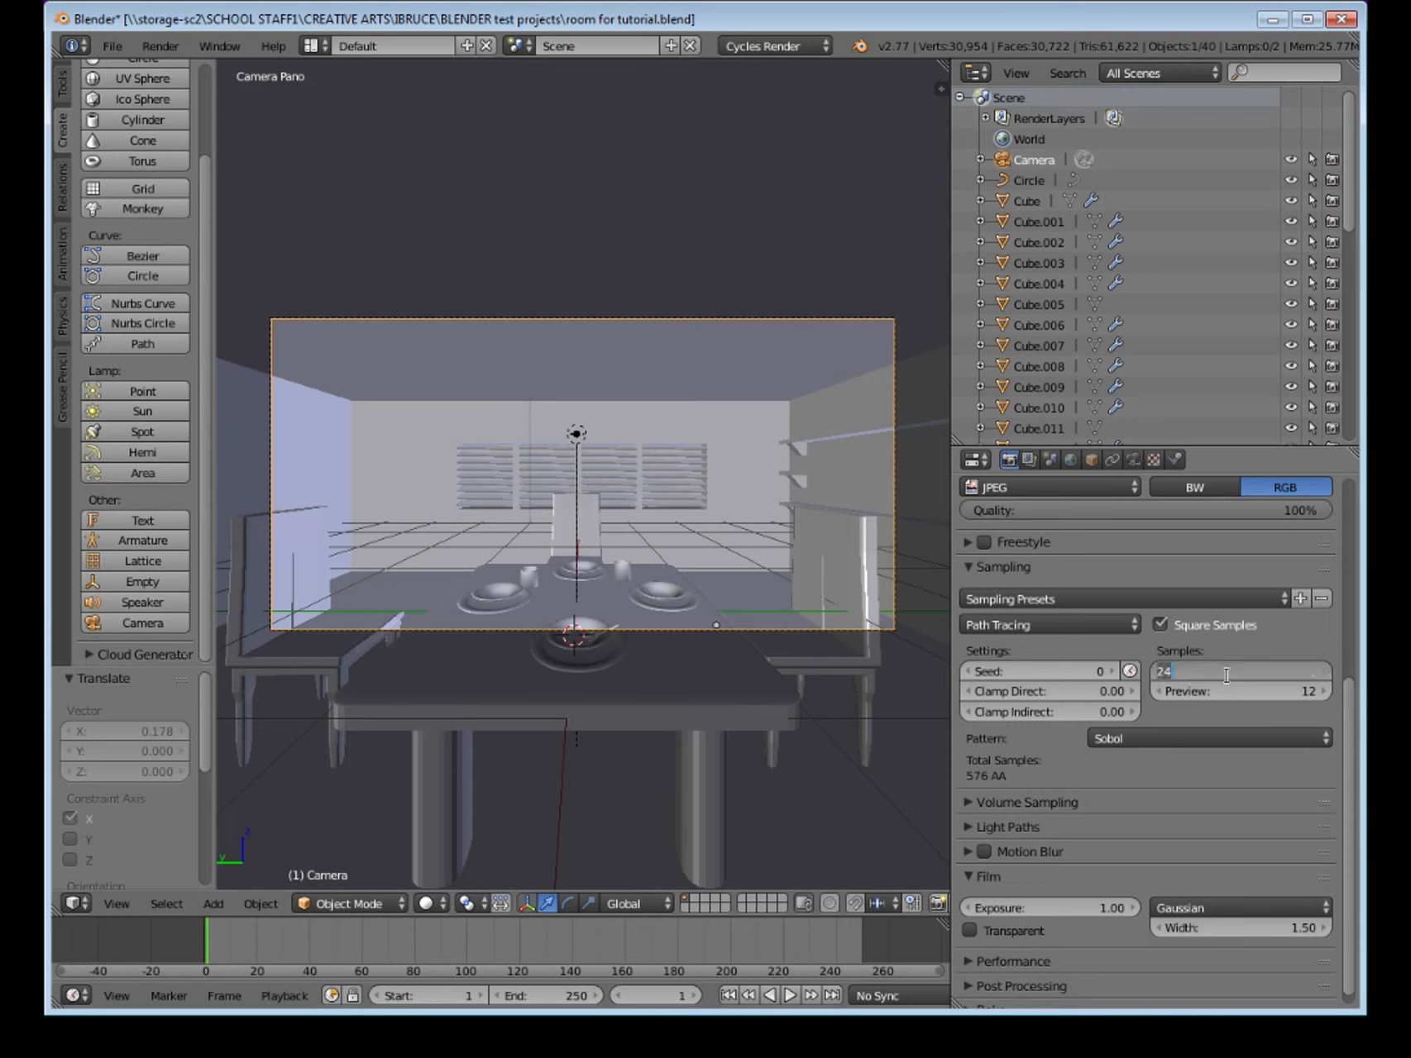
{"action": "type", "text": "12"}
{"action": "key", "text": "BackSpace"}
{"action": "key", "text": "BackSpace"}
{"action": "type", "text": "12"}
{"action": "key", "text": "Return"}
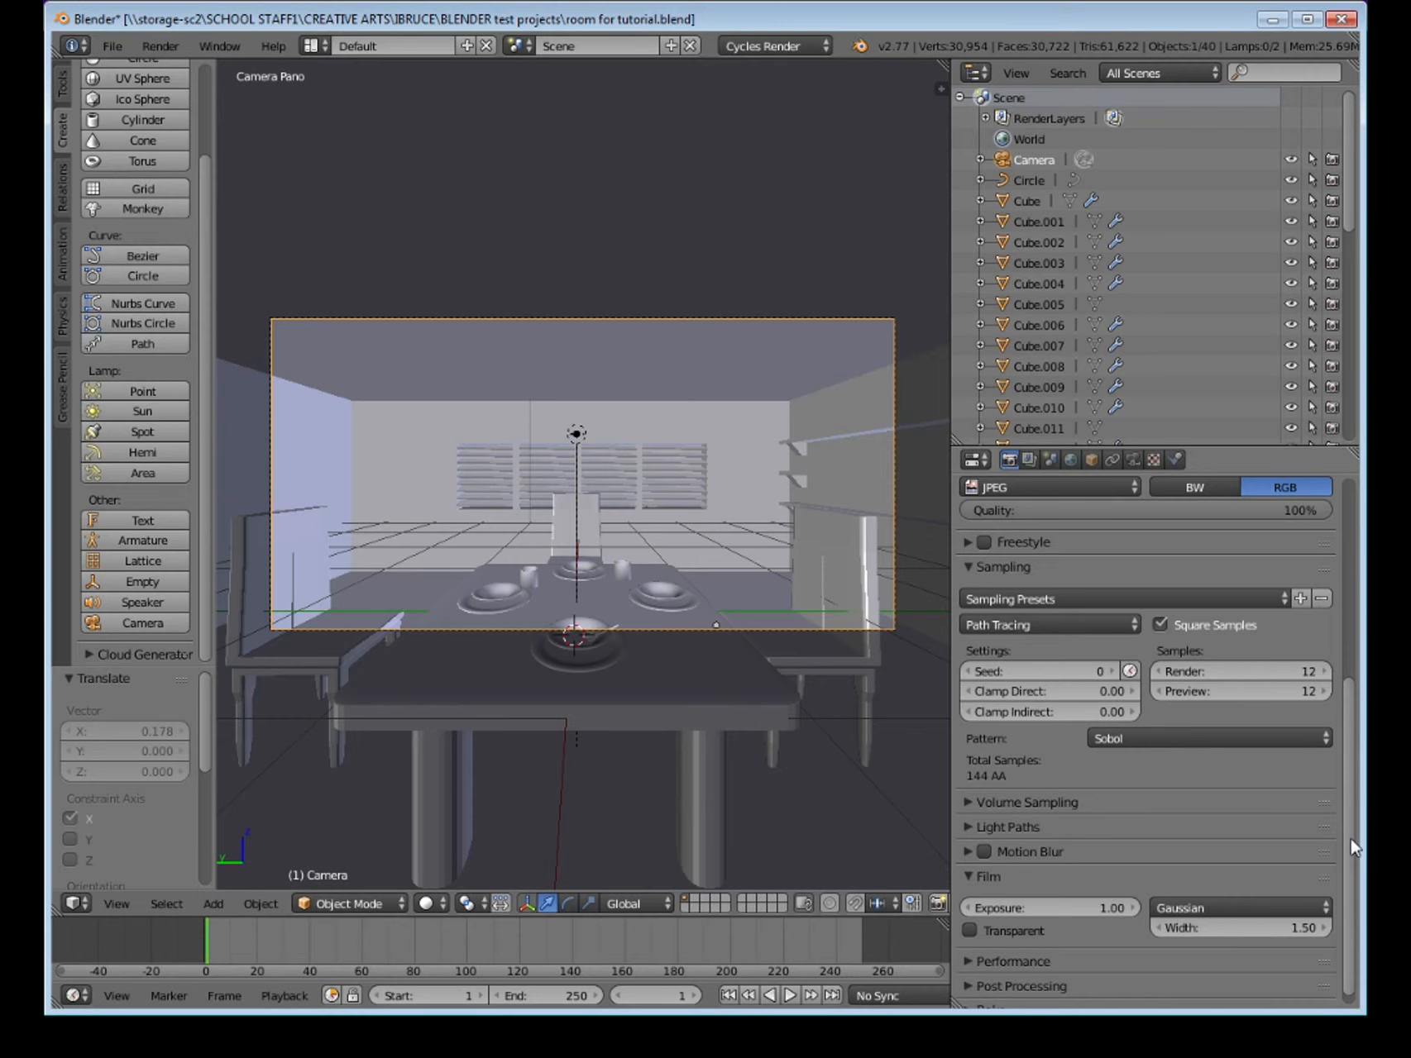
Render the room as a still image with the current panoramic camera and Cycles settings.
{"action": "left_click_drag", "start_coordinate": [1351, 839], "coordinate": [1347, 605]}
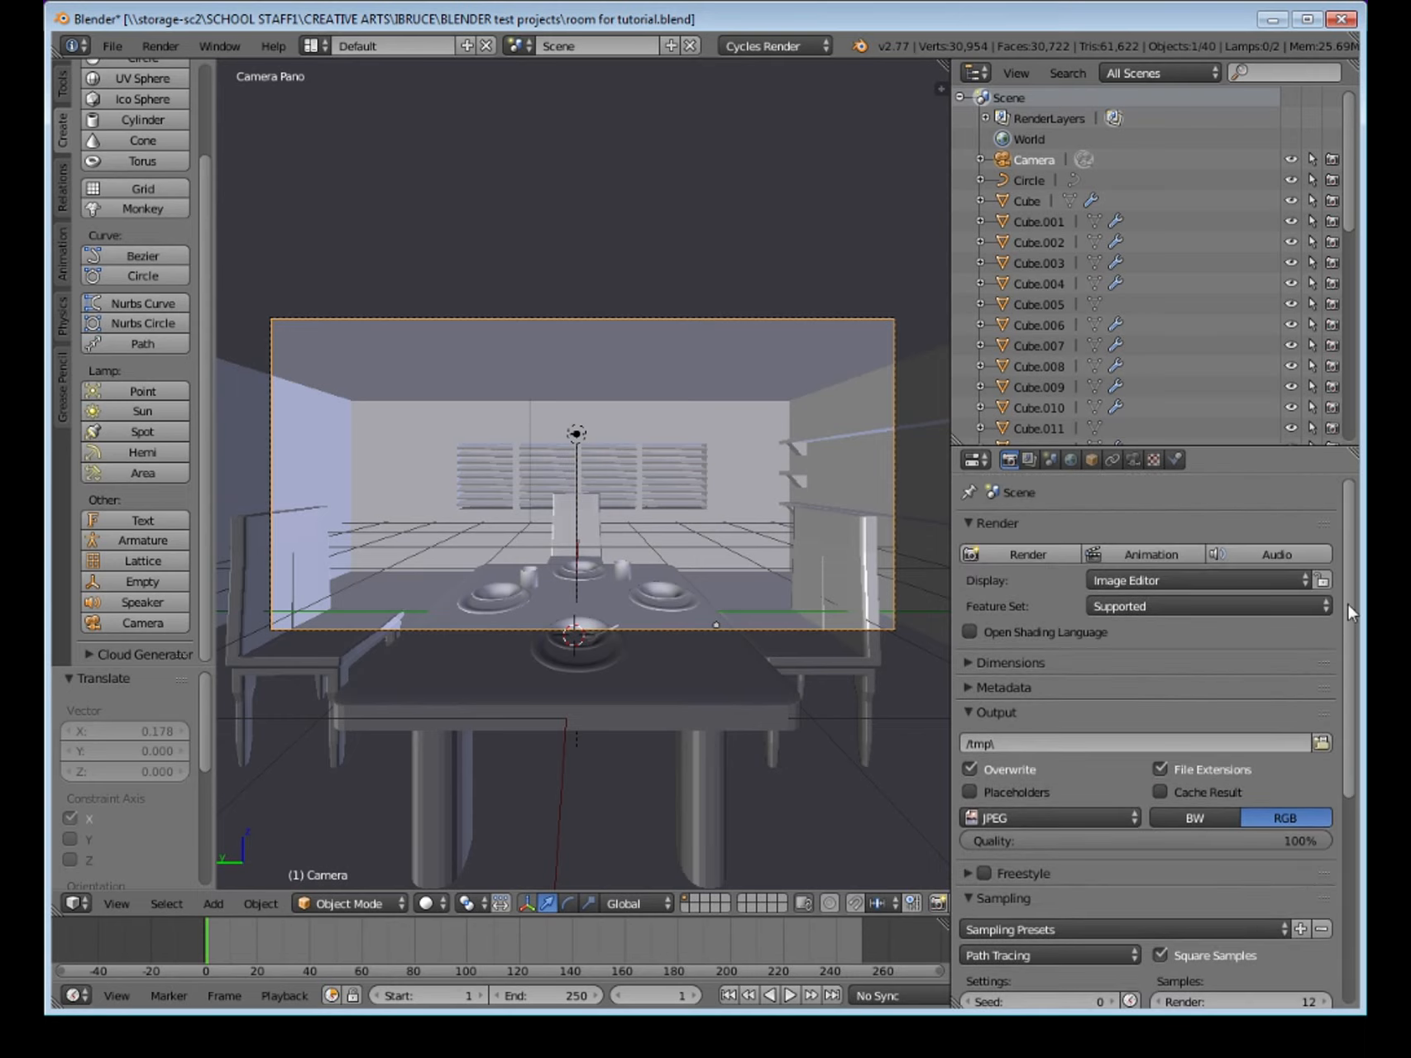
{"action": "left_click", "coordinate": [165, 46]}
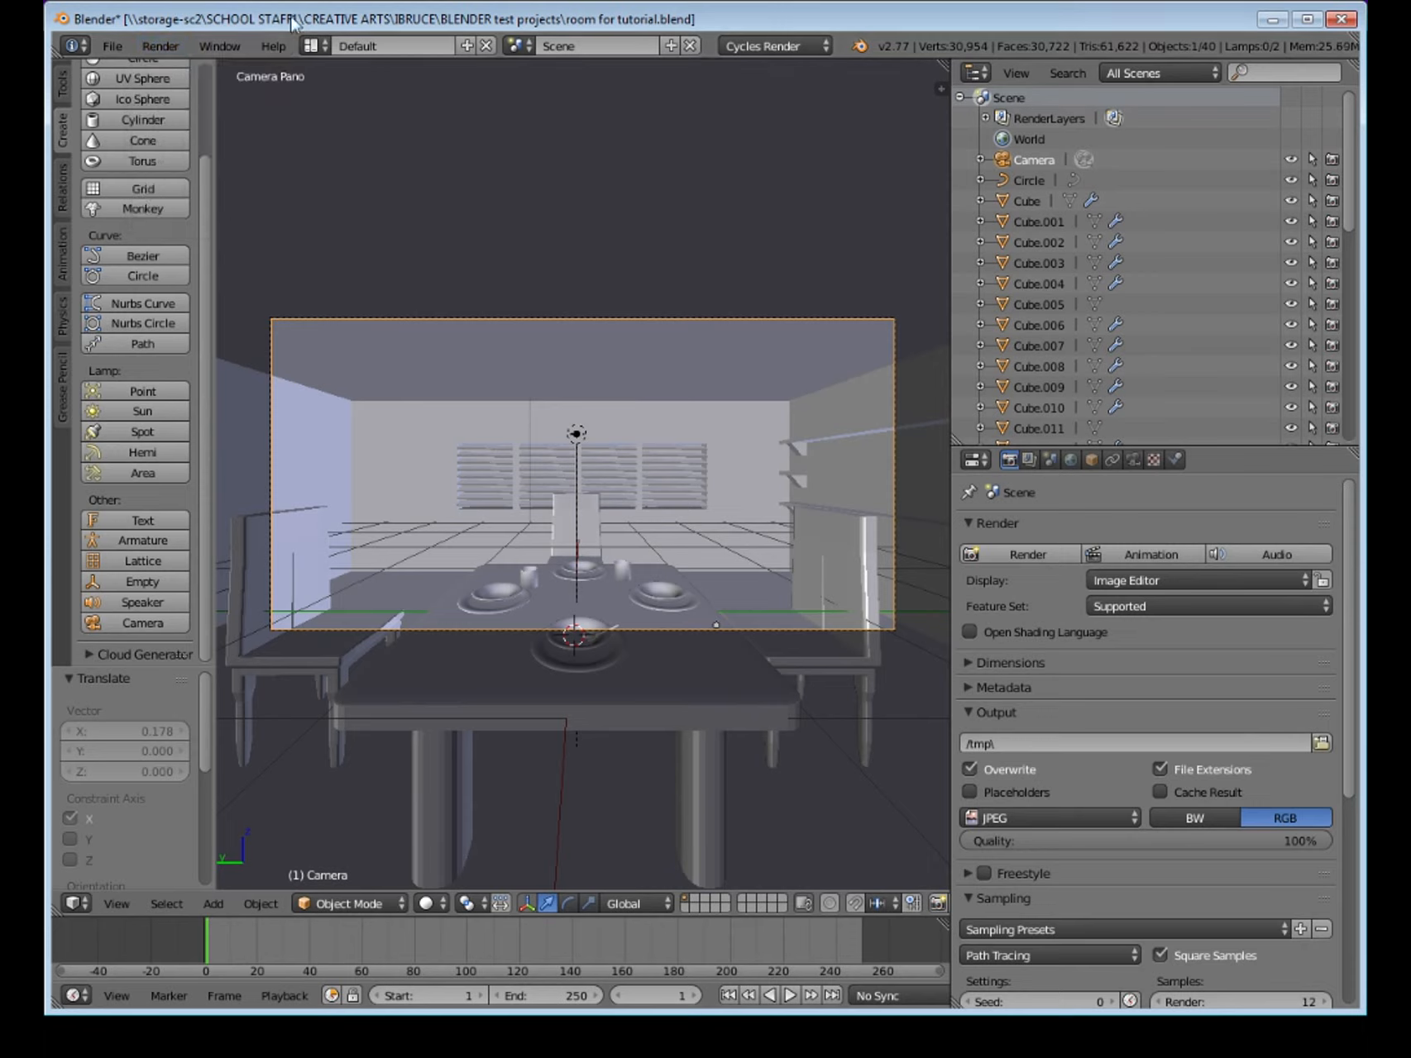
{"action": "left_click", "coordinate": [777, 47]}
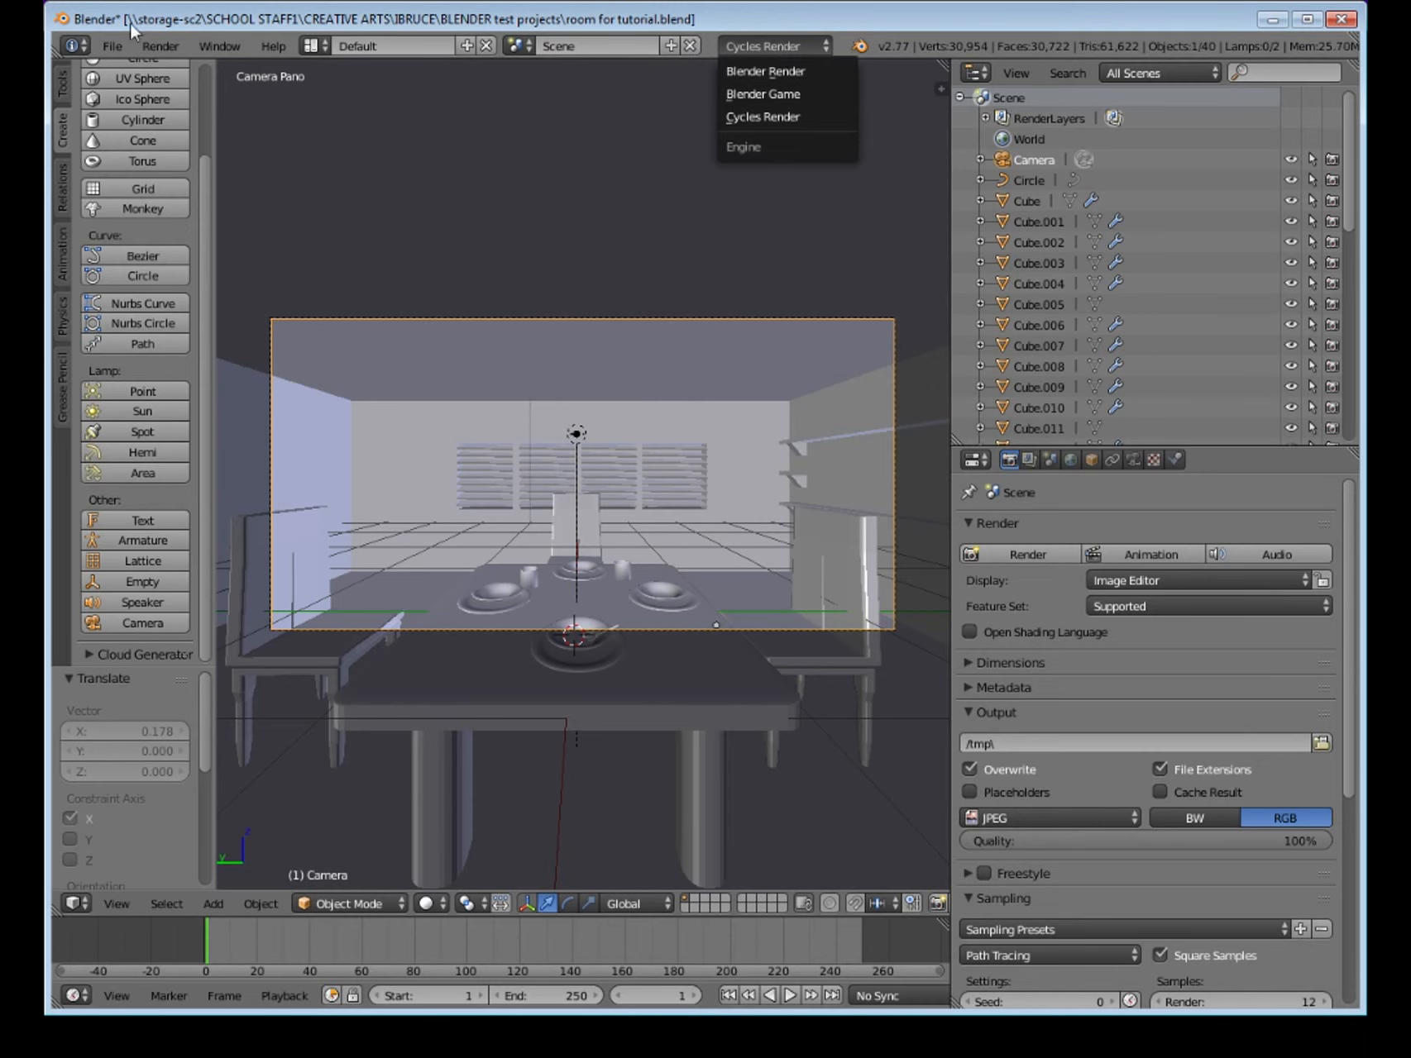
{"action": "left_click", "coordinate": [159, 47]}
{"action": "left_click", "coordinate": [206, 71]}
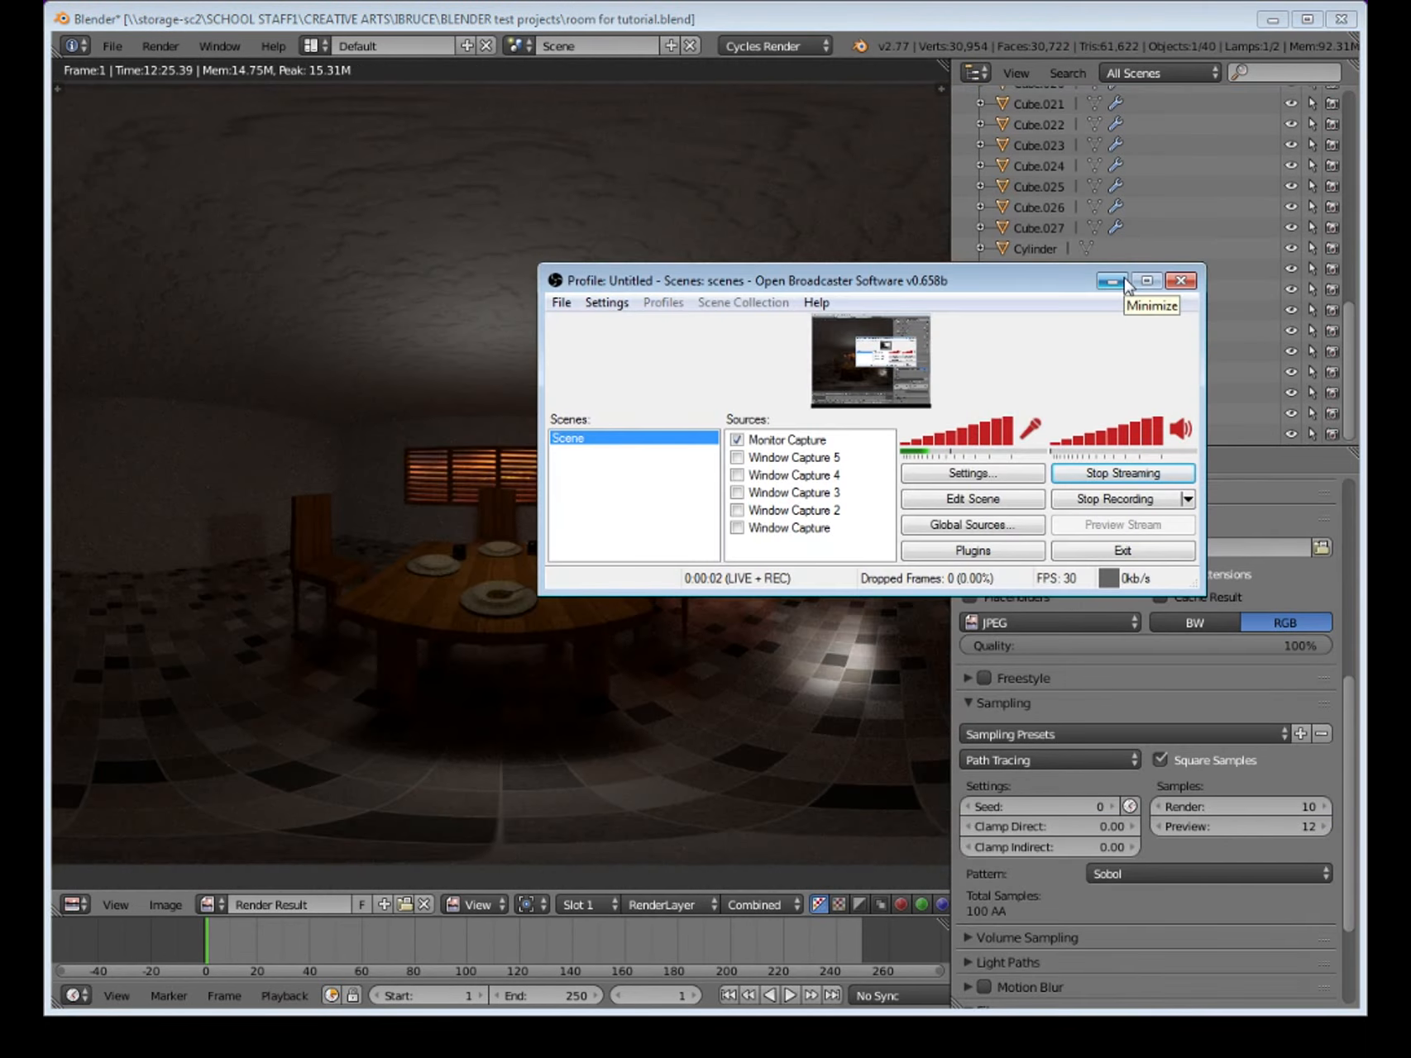
Examine the finished 360-degree render close up and as a whole, checking the table, window blinds, staircase and edges.
{"action": "left_click", "coordinate": [1123, 279]}
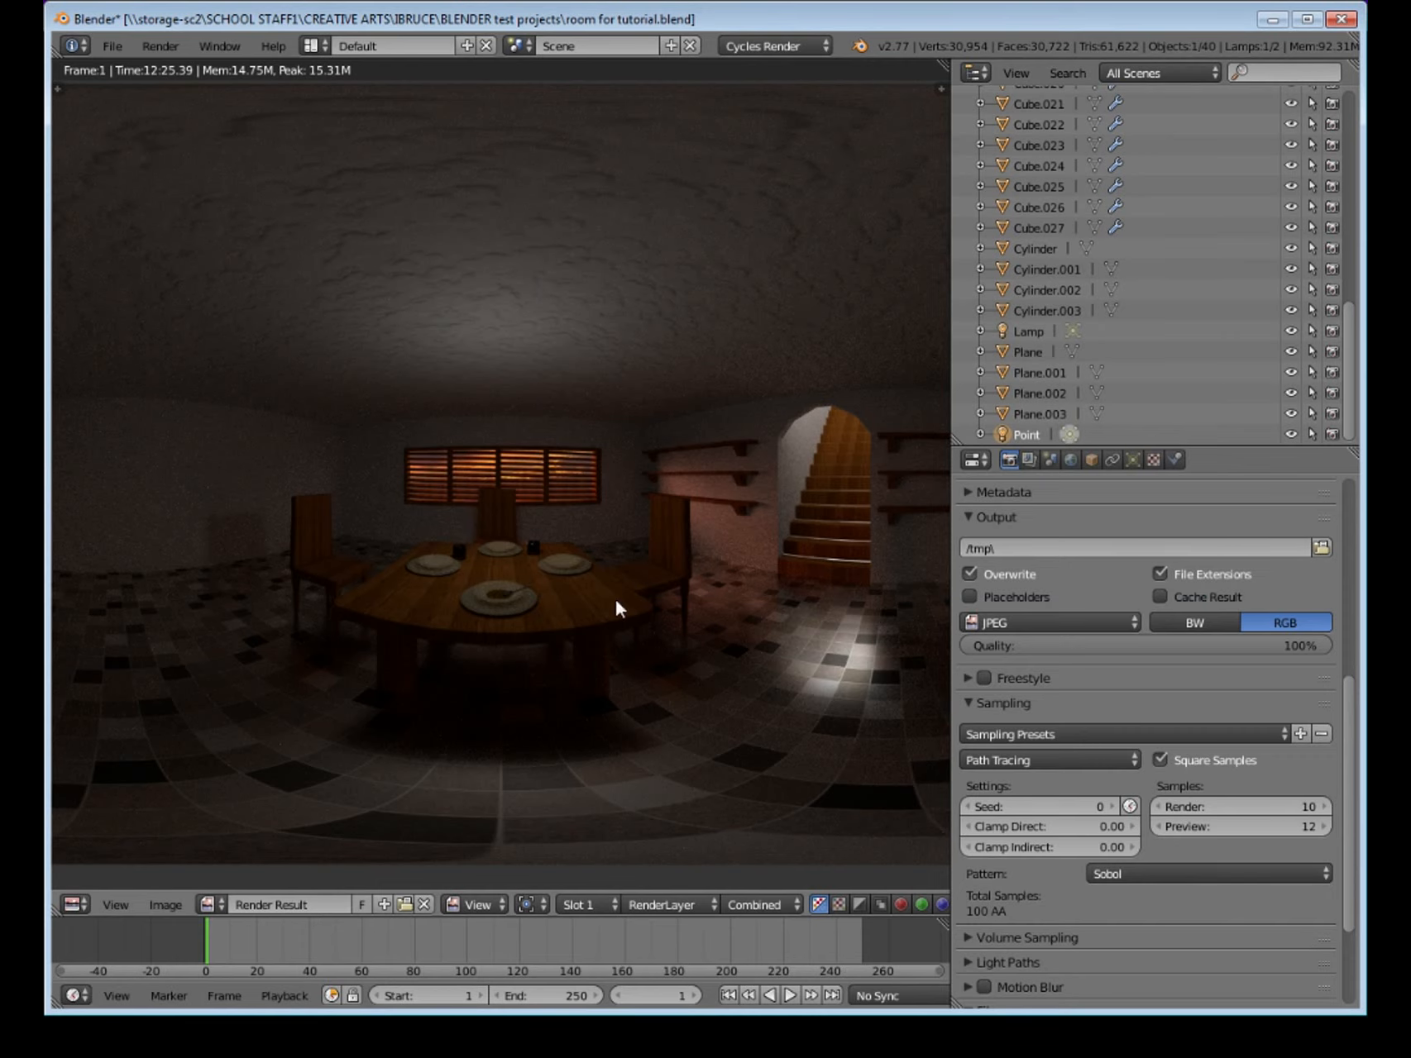
{"action": "scroll", "coordinate": [615, 627], "scroll_direction": "up", "scroll_amount": 3}
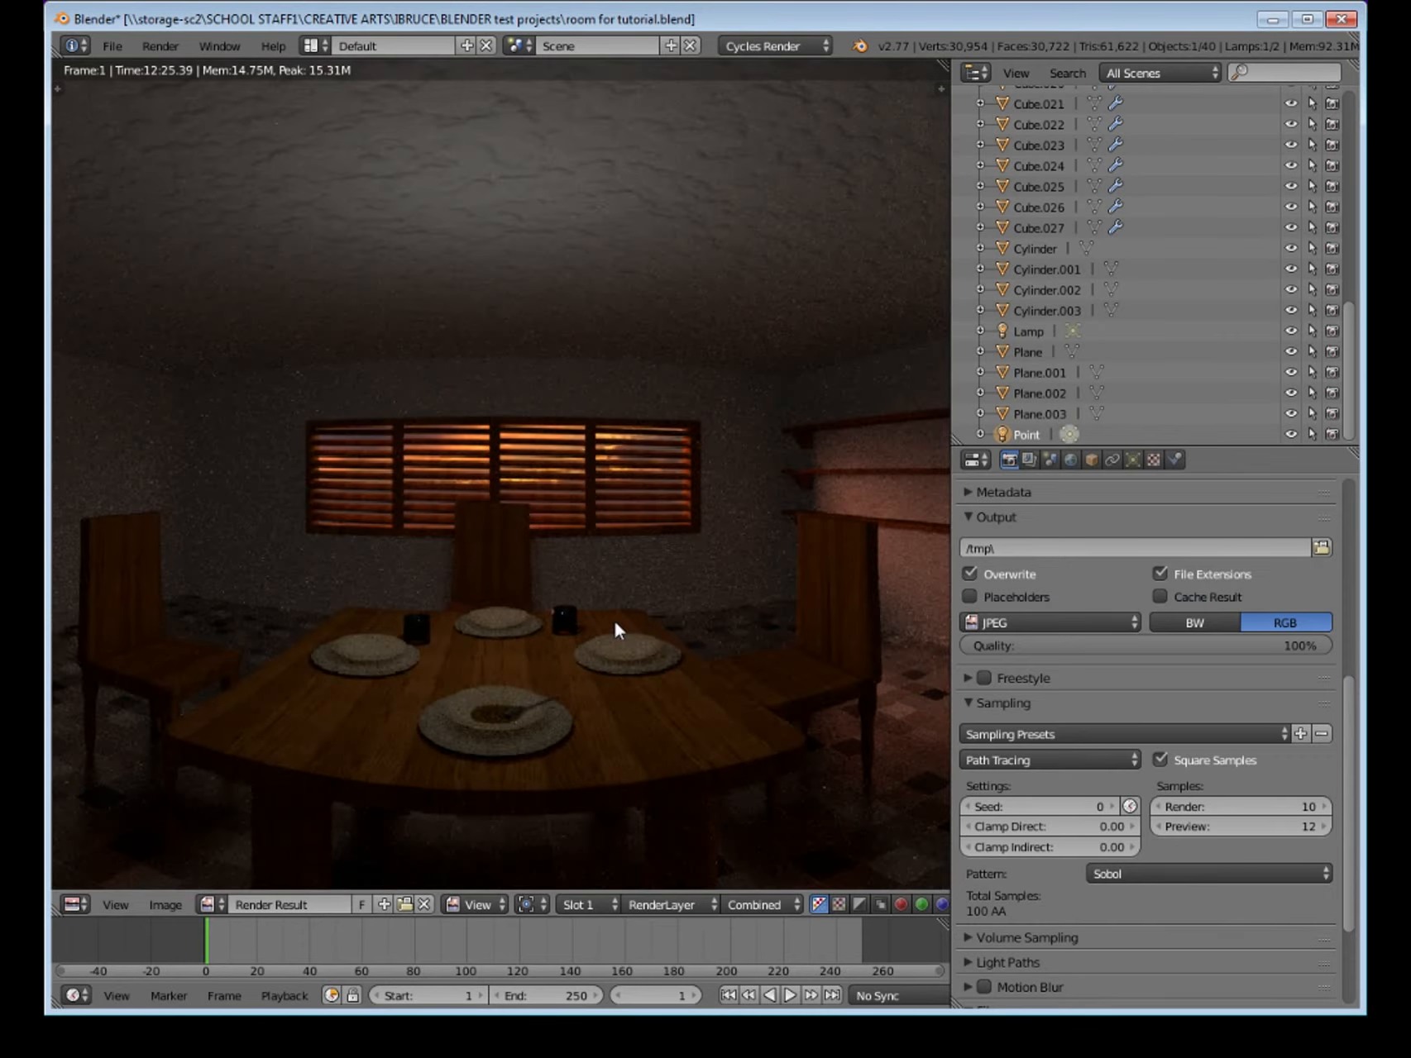
{"action": "scroll", "coordinate": [615, 626], "scroll_direction": "down", "scroll_amount": 3}
{"action": "scroll", "coordinate": [619, 633], "scroll_direction": "down", "scroll_amount": 2}
{"action": "scroll", "coordinate": [619, 633], "scroll_direction": "up", "scroll_amount": 2}
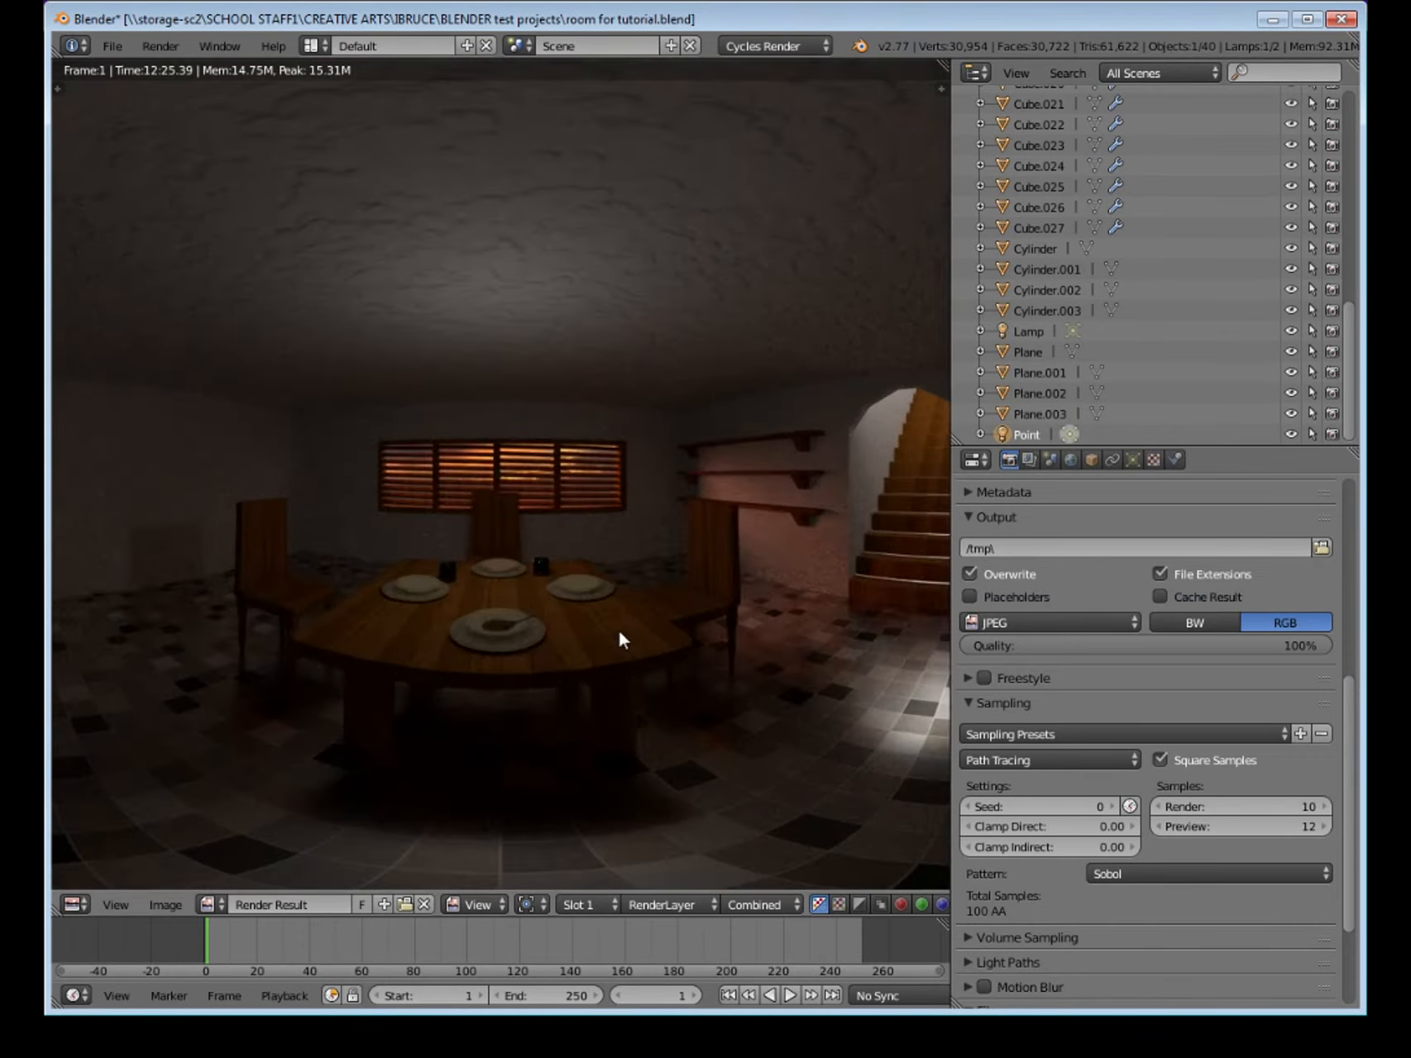
{"action": "scroll", "coordinate": [619, 633], "scroll_direction": "down", "scroll_amount": 2}
{"action": "scroll", "coordinate": [617, 627], "scroll_direction": "up", "scroll_amount": 2}
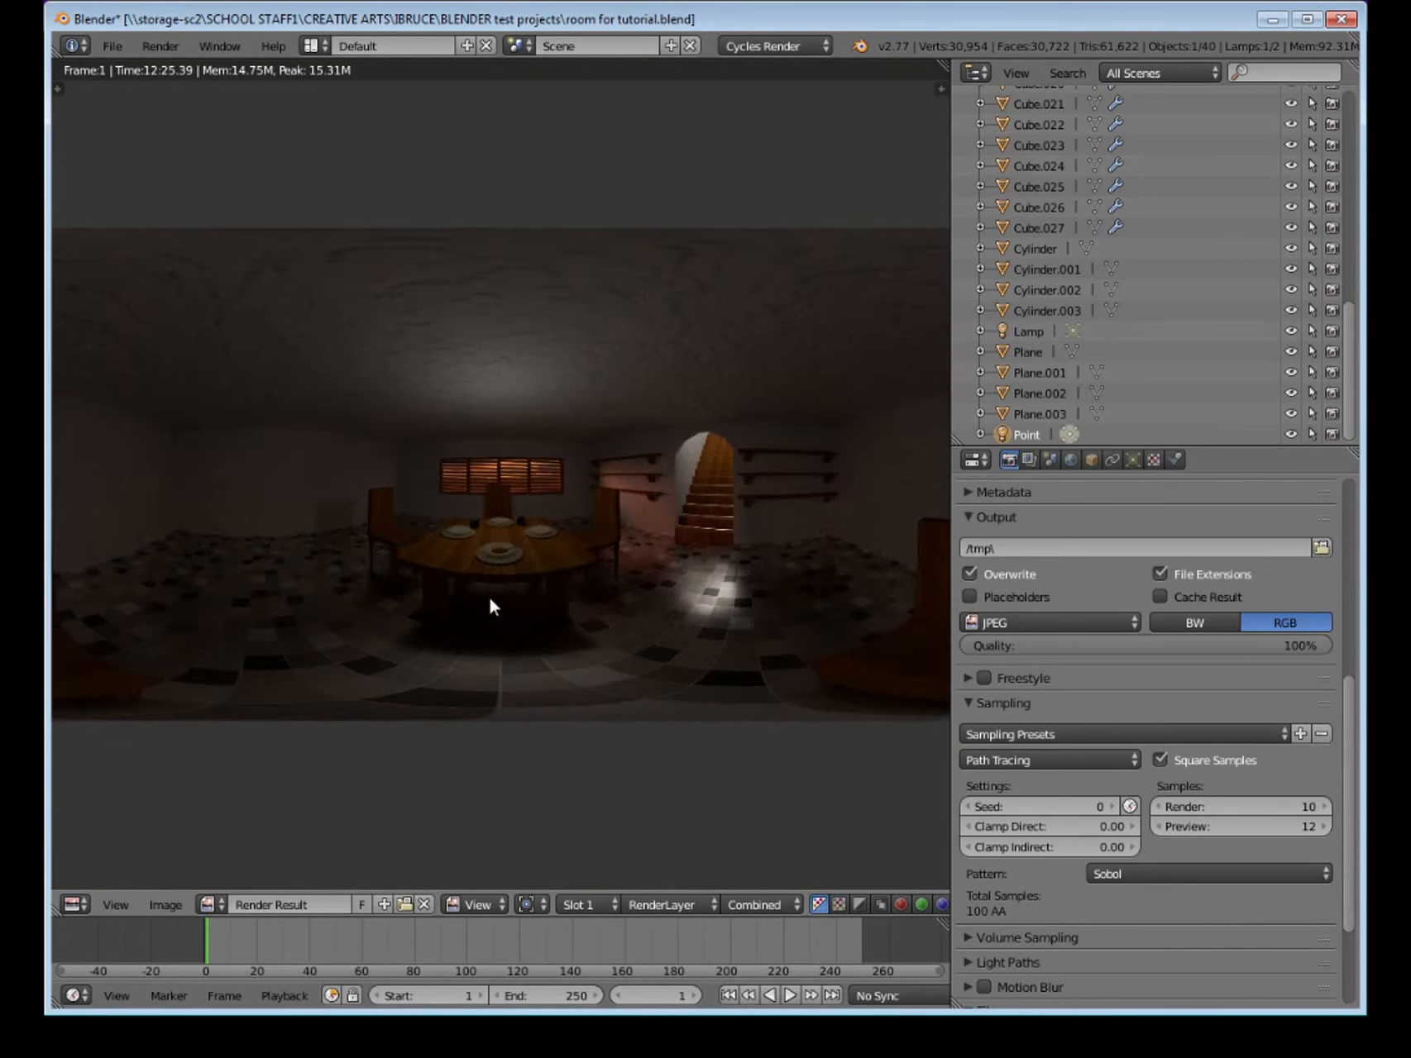
{"action": "scroll", "coordinate": [491, 604], "scroll_direction": "down", "scroll_amount": 2}
{"action": "scroll", "coordinate": [491, 604], "scroll_direction": "up", "scroll_amount": 1}
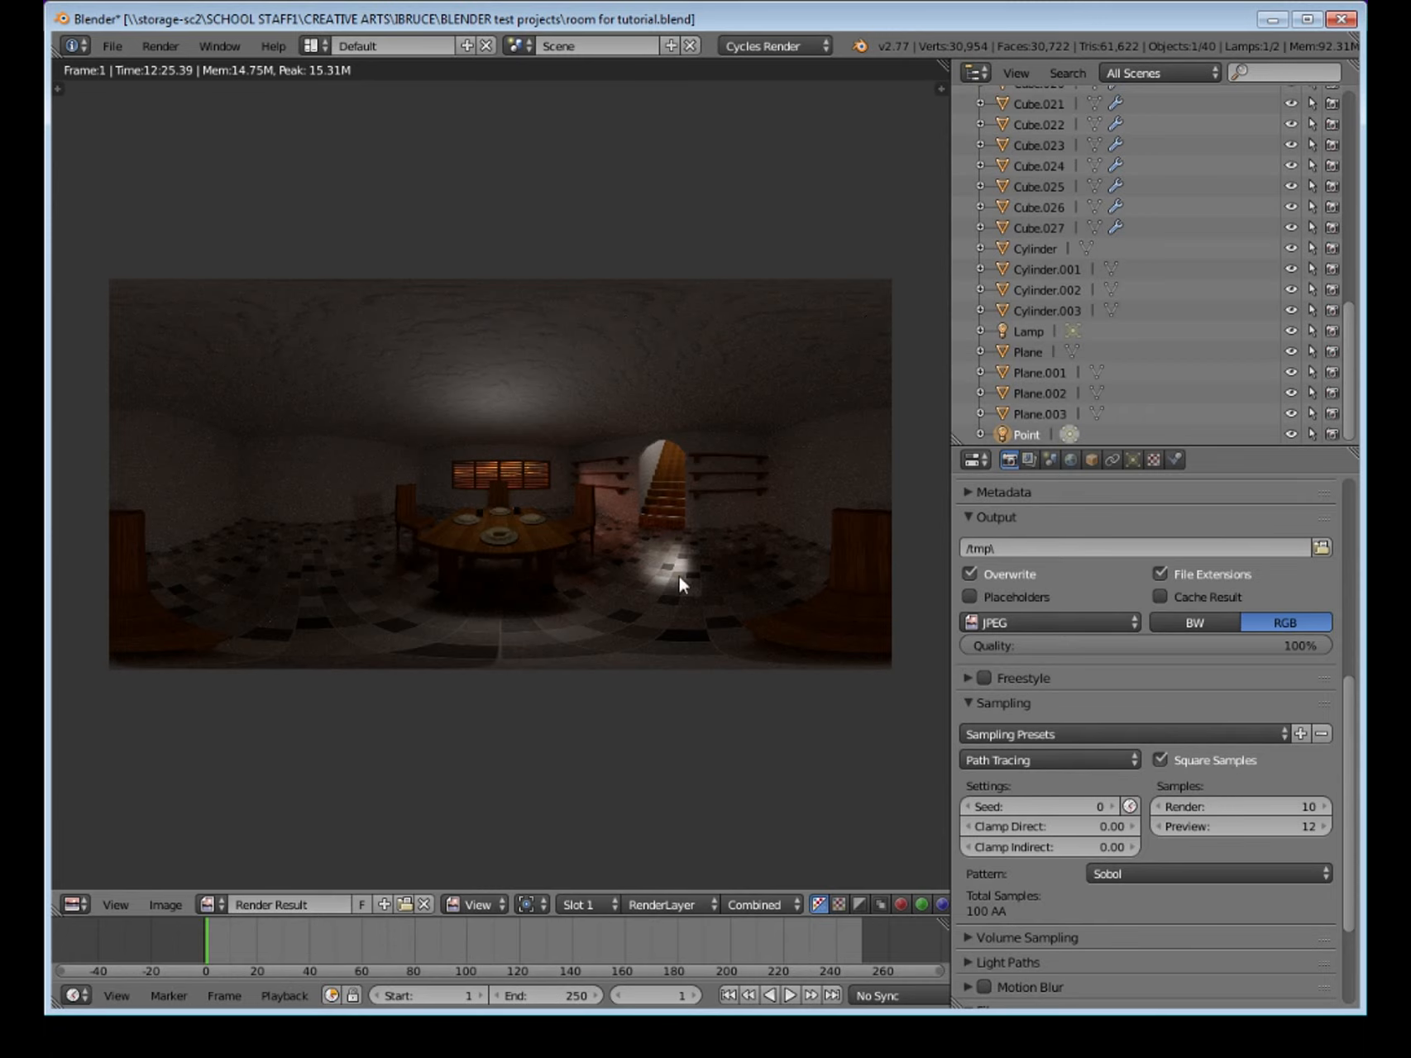
{"action": "scroll", "coordinate": [846, 552], "scroll_direction": "up", "scroll_amount": 1}
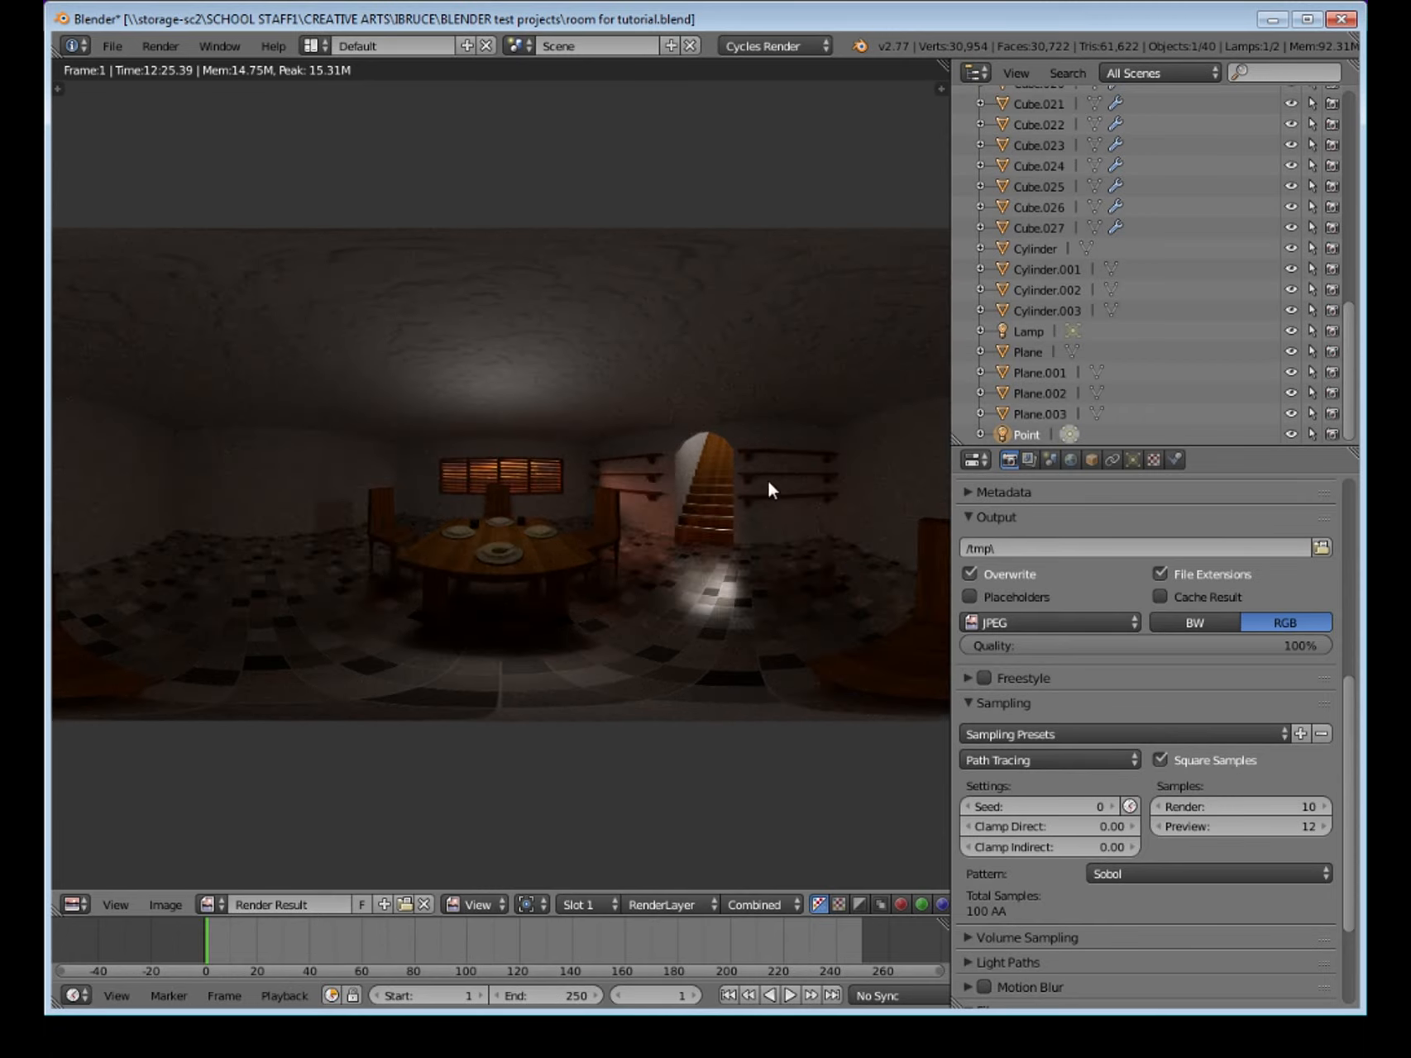
{"action": "scroll", "coordinate": [435, 537], "scroll_direction": "down", "scroll_amount": 1}
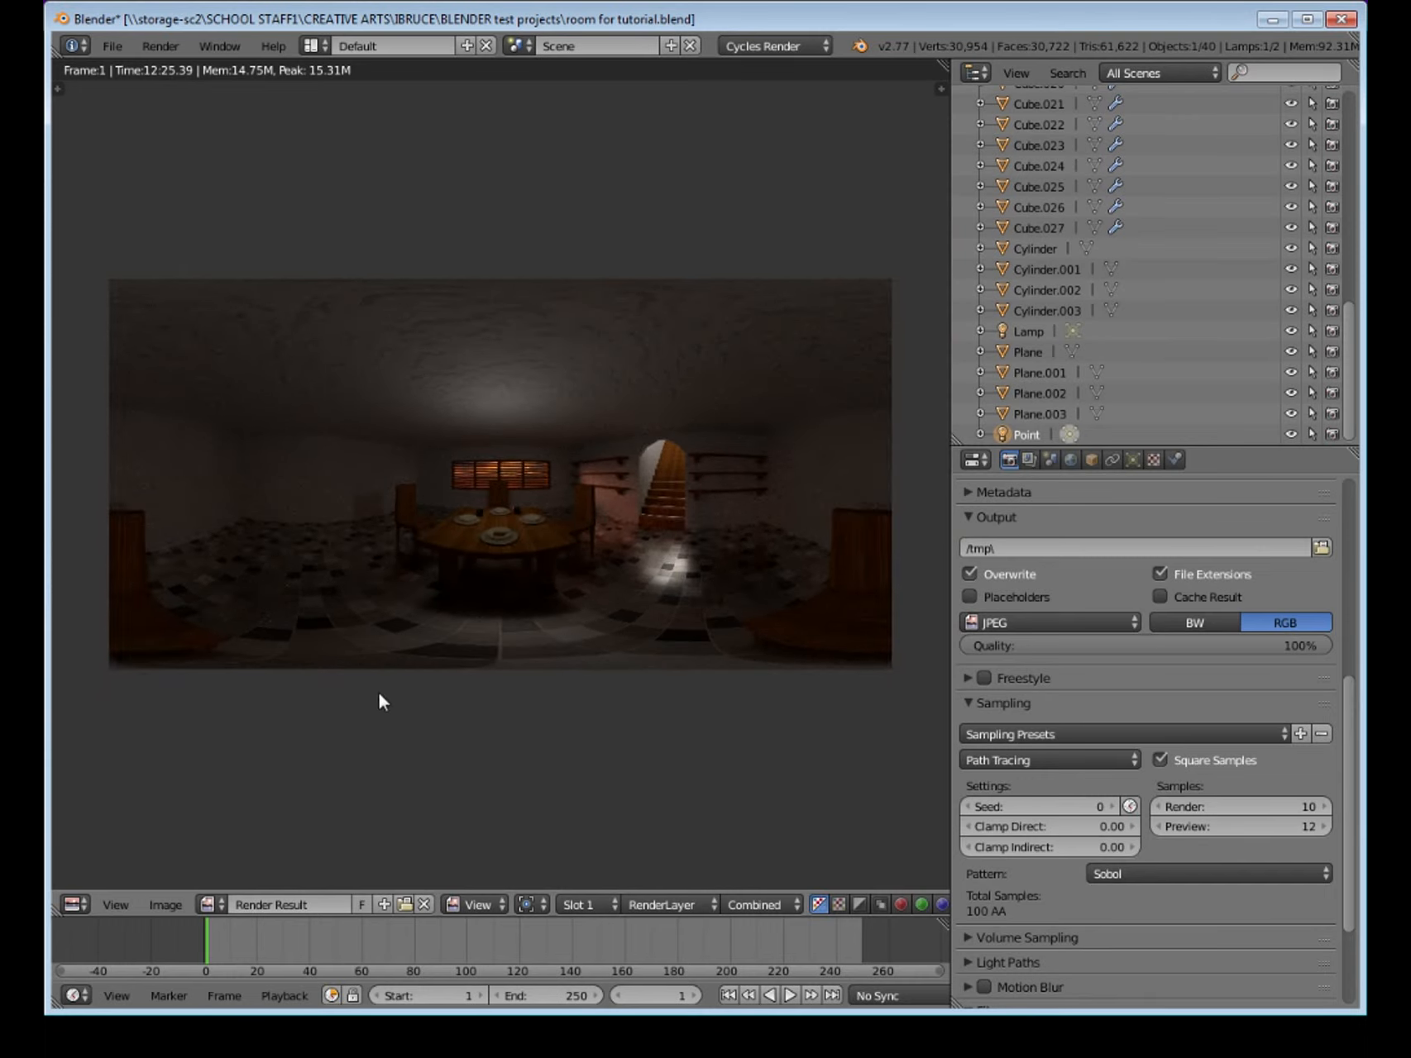
Start saving the rendered panorama as an image file with JPEG format and RGB colour.
{"action": "left_click", "coordinate": [165, 905]}
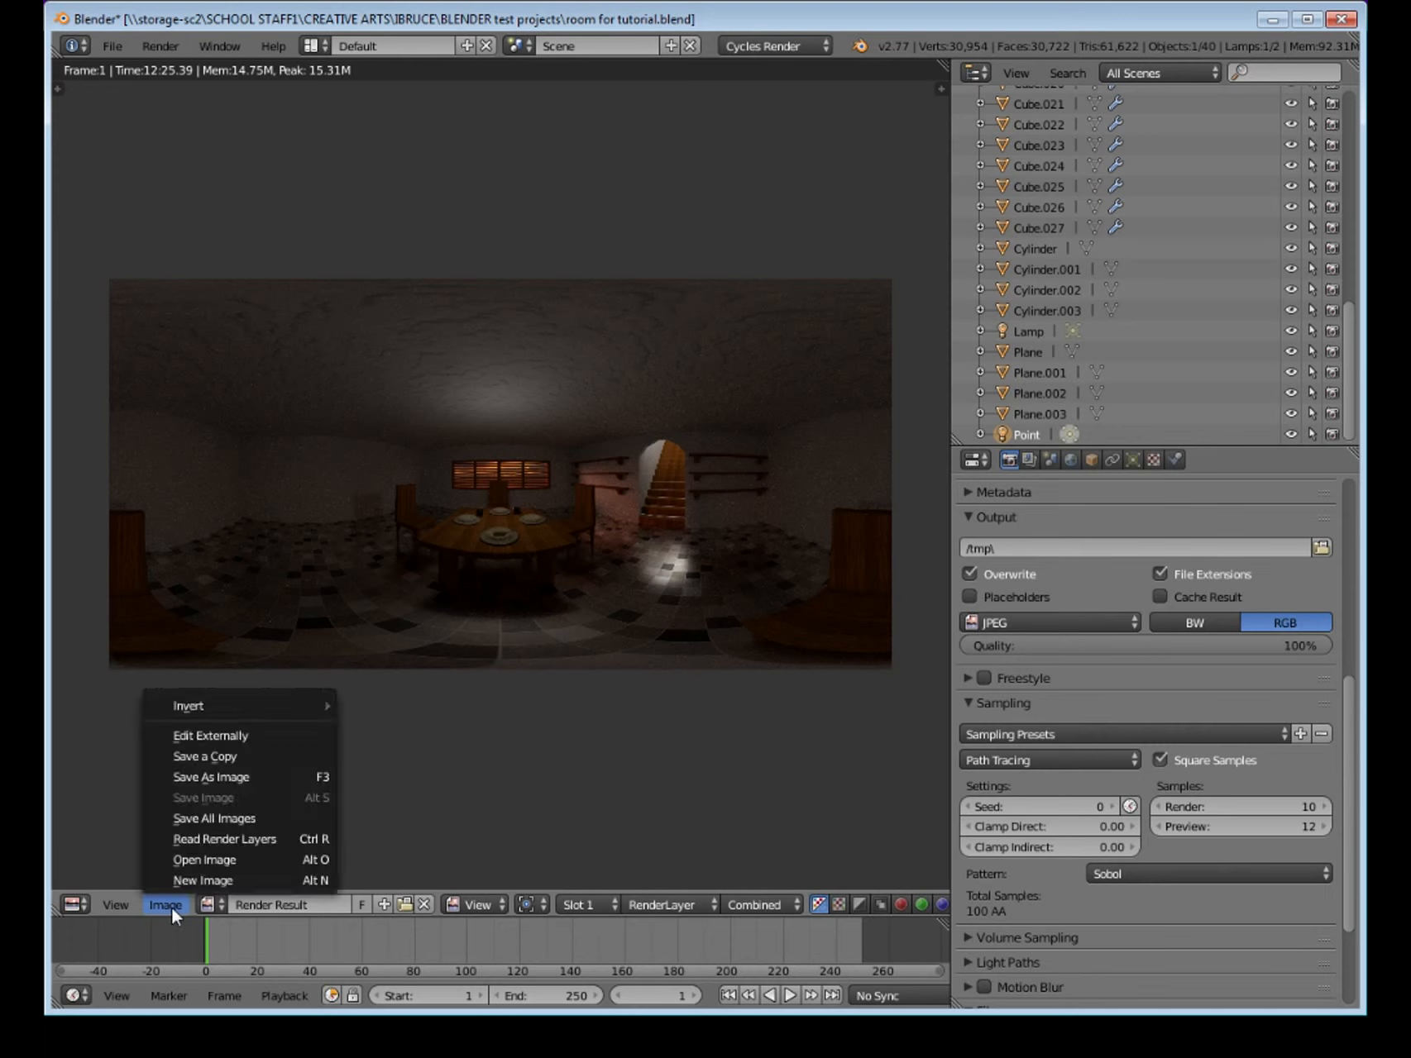
{"action": "left_click", "coordinate": [281, 778]}
{"action": "left_click", "coordinate": [149, 676]}
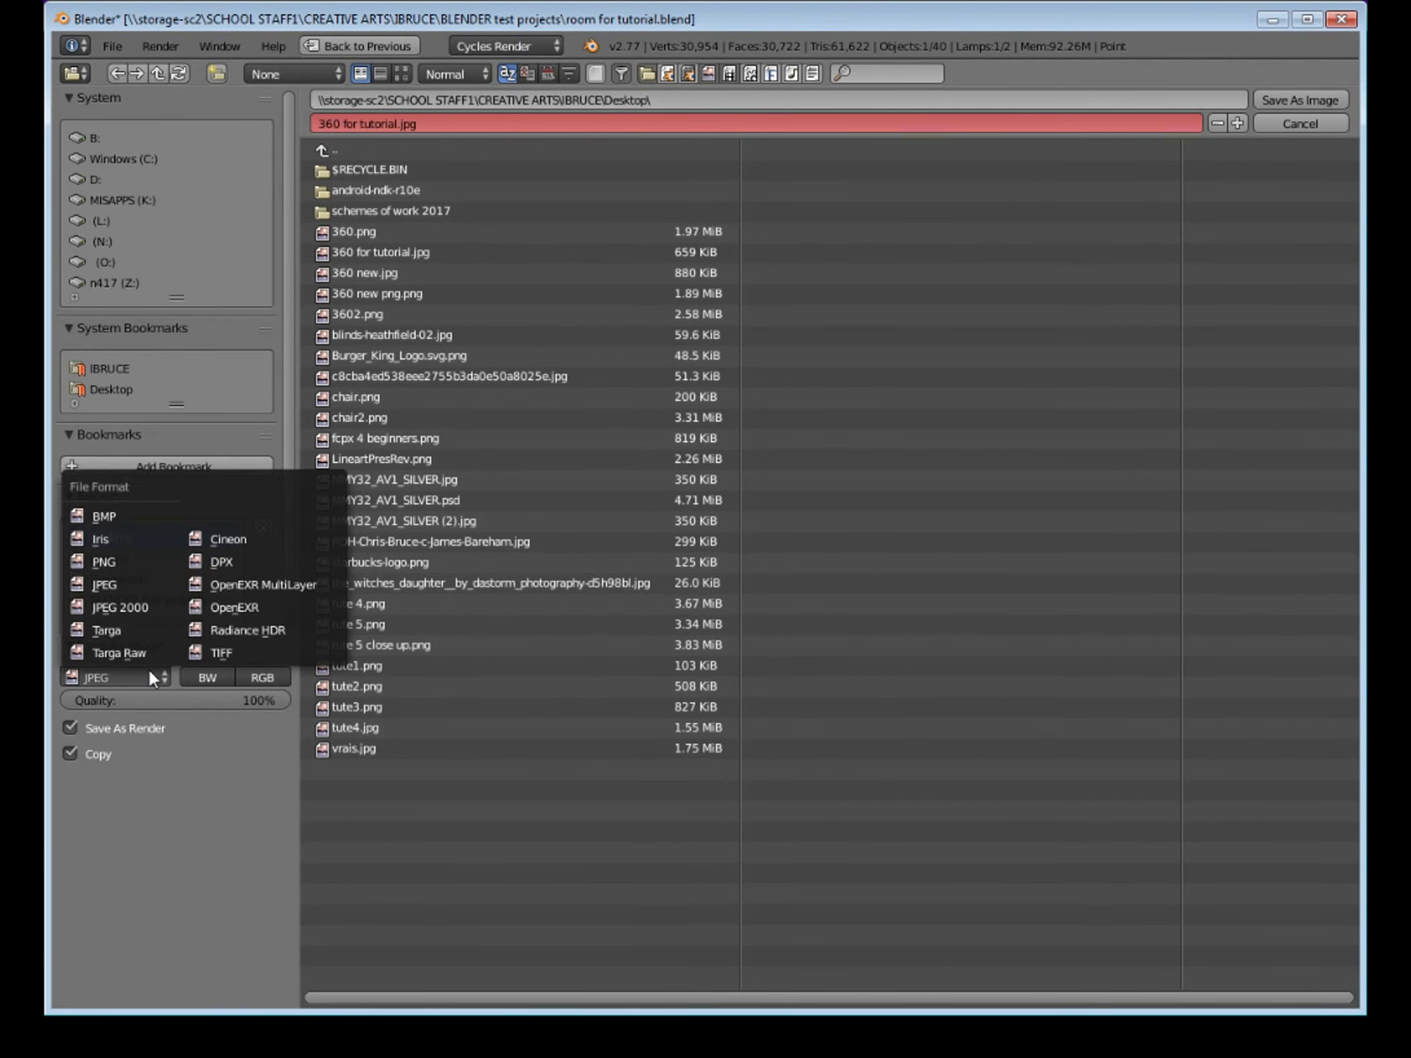
{"action": "left_click", "coordinate": [153, 676]}
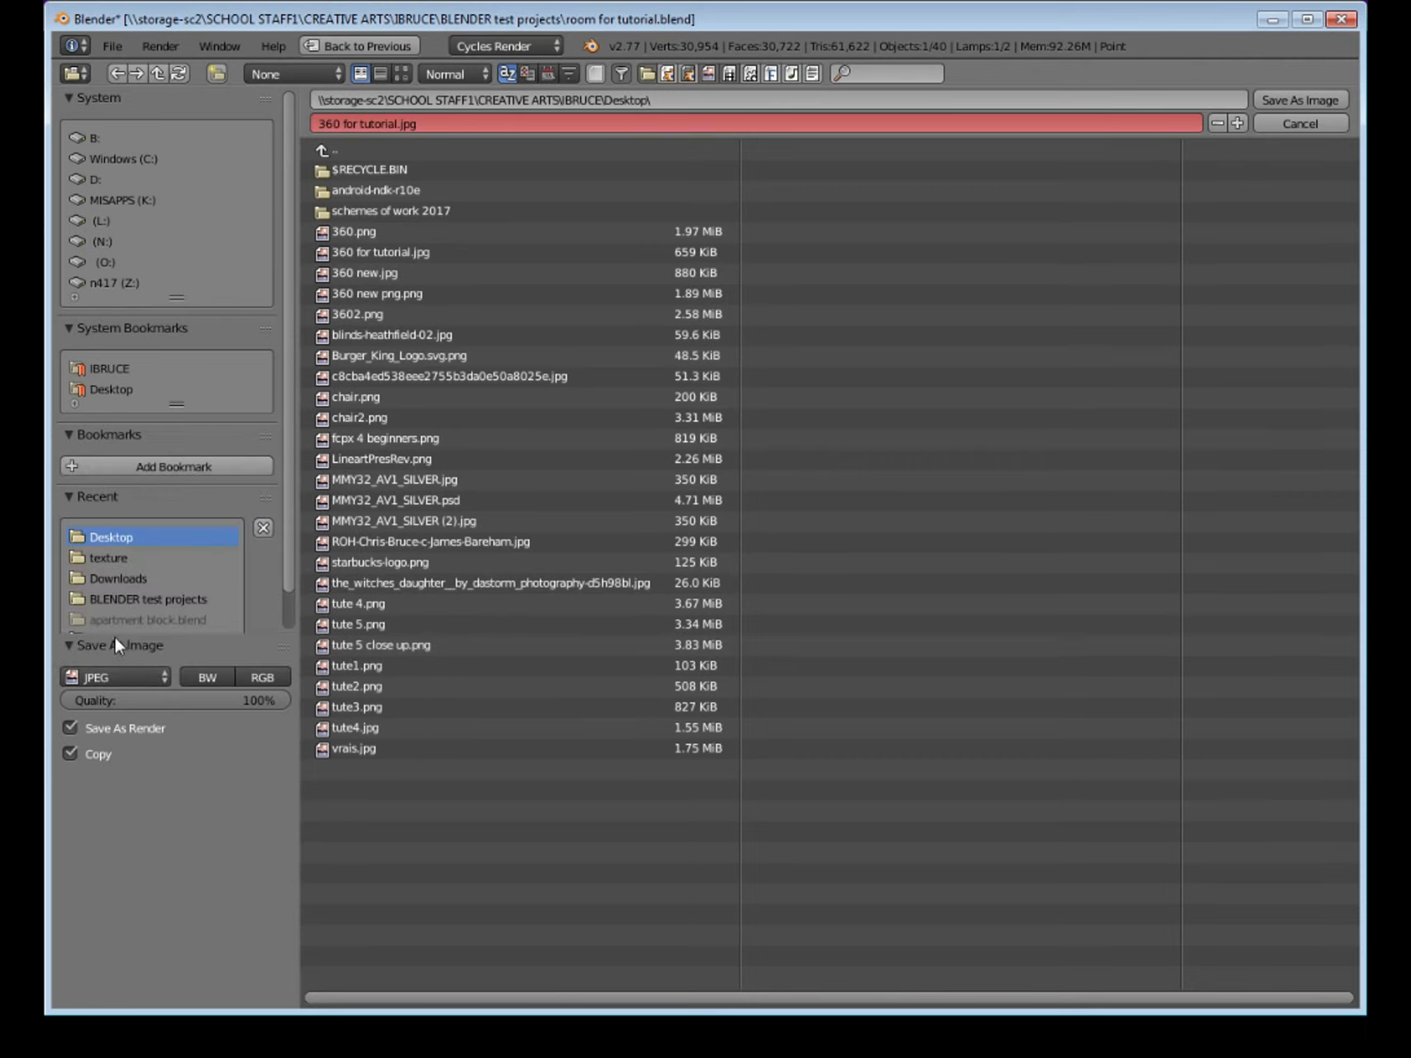
{"action": "left_click", "coordinate": [136, 670]}
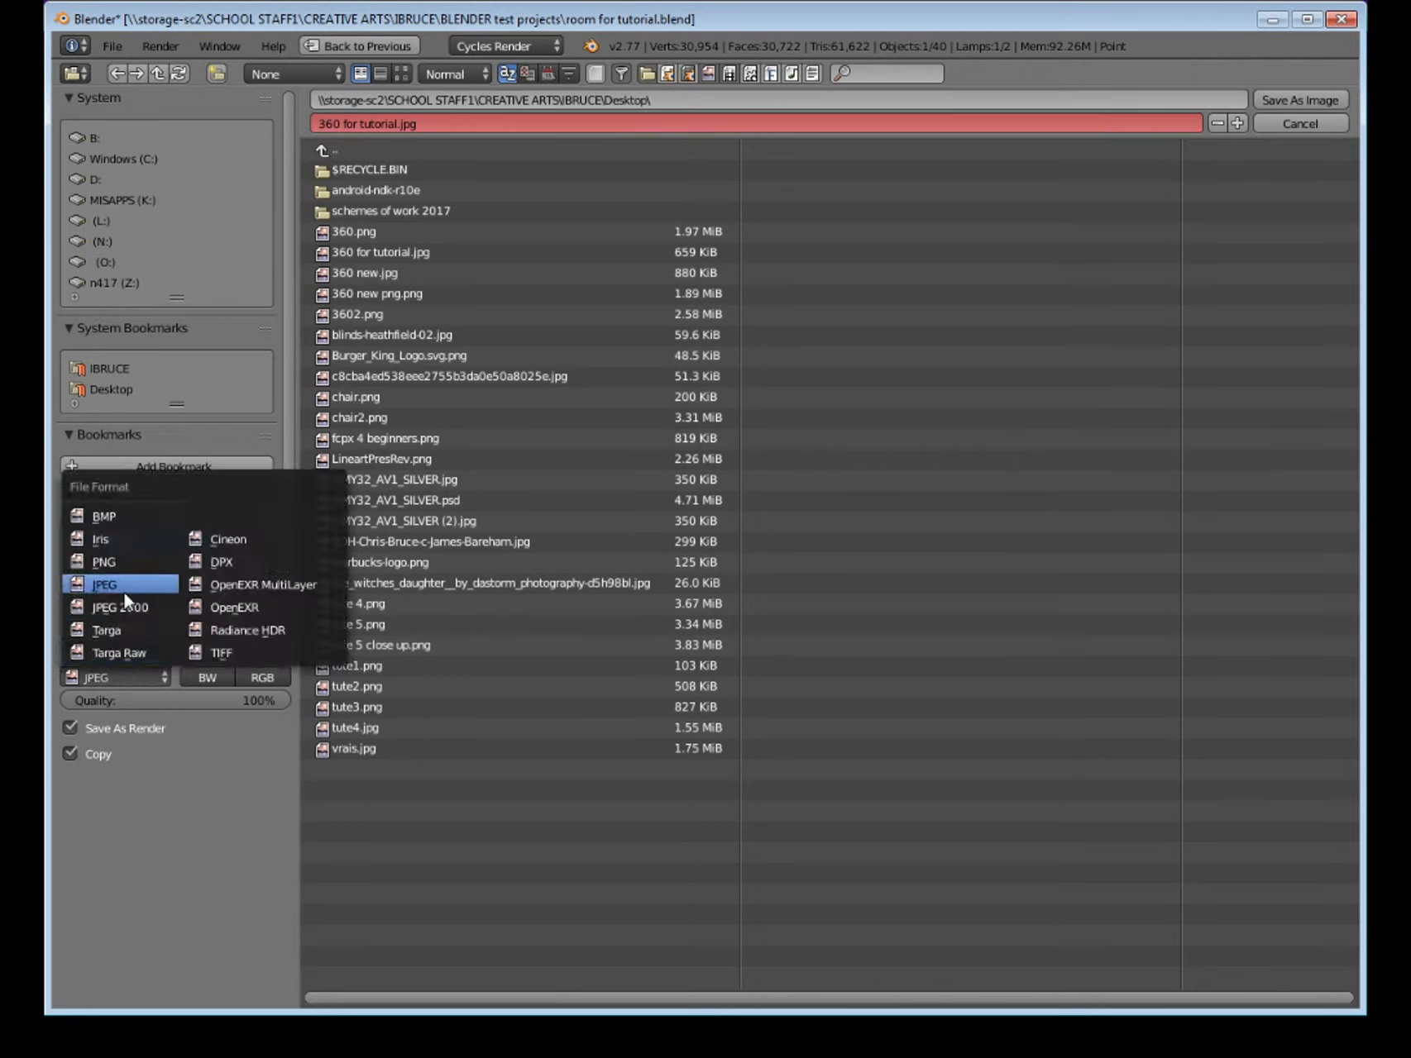
{"action": "left_click", "coordinate": [142, 578]}
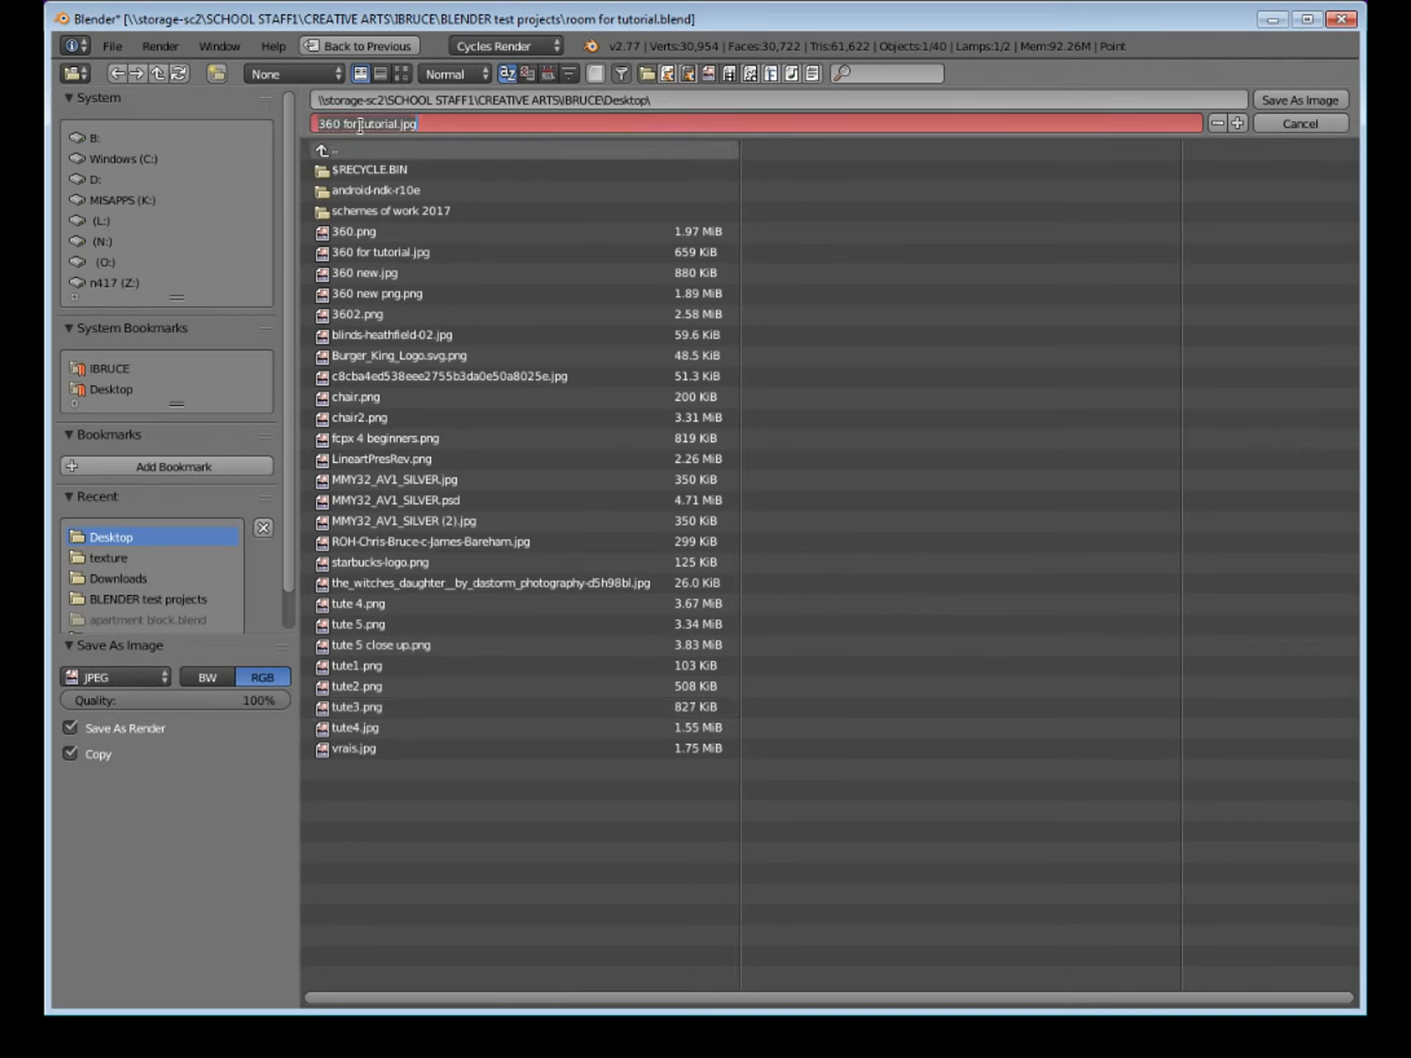
Name the image "photosphere for blender.jpg" and save it in the Desktop folder.
{"action": "left_click", "coordinate": [449, 122]}
{"action": "type", "text": "photo"}
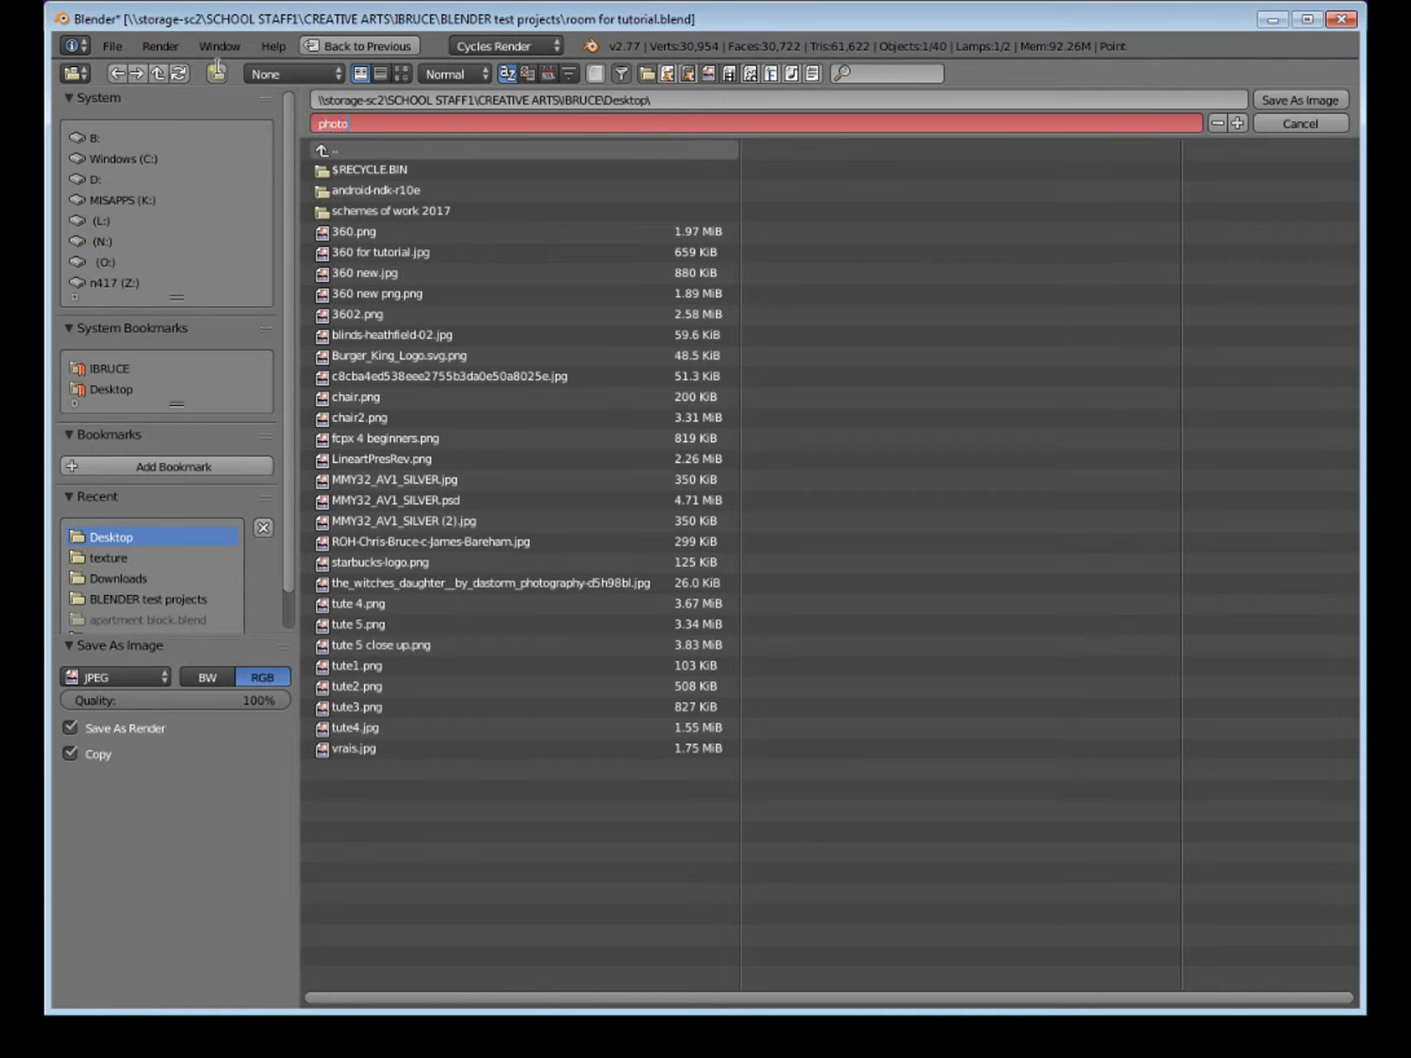
{"action": "type", "text": "sphere for blender"}
{"action": "left_click", "coordinate": [1296, 102]}
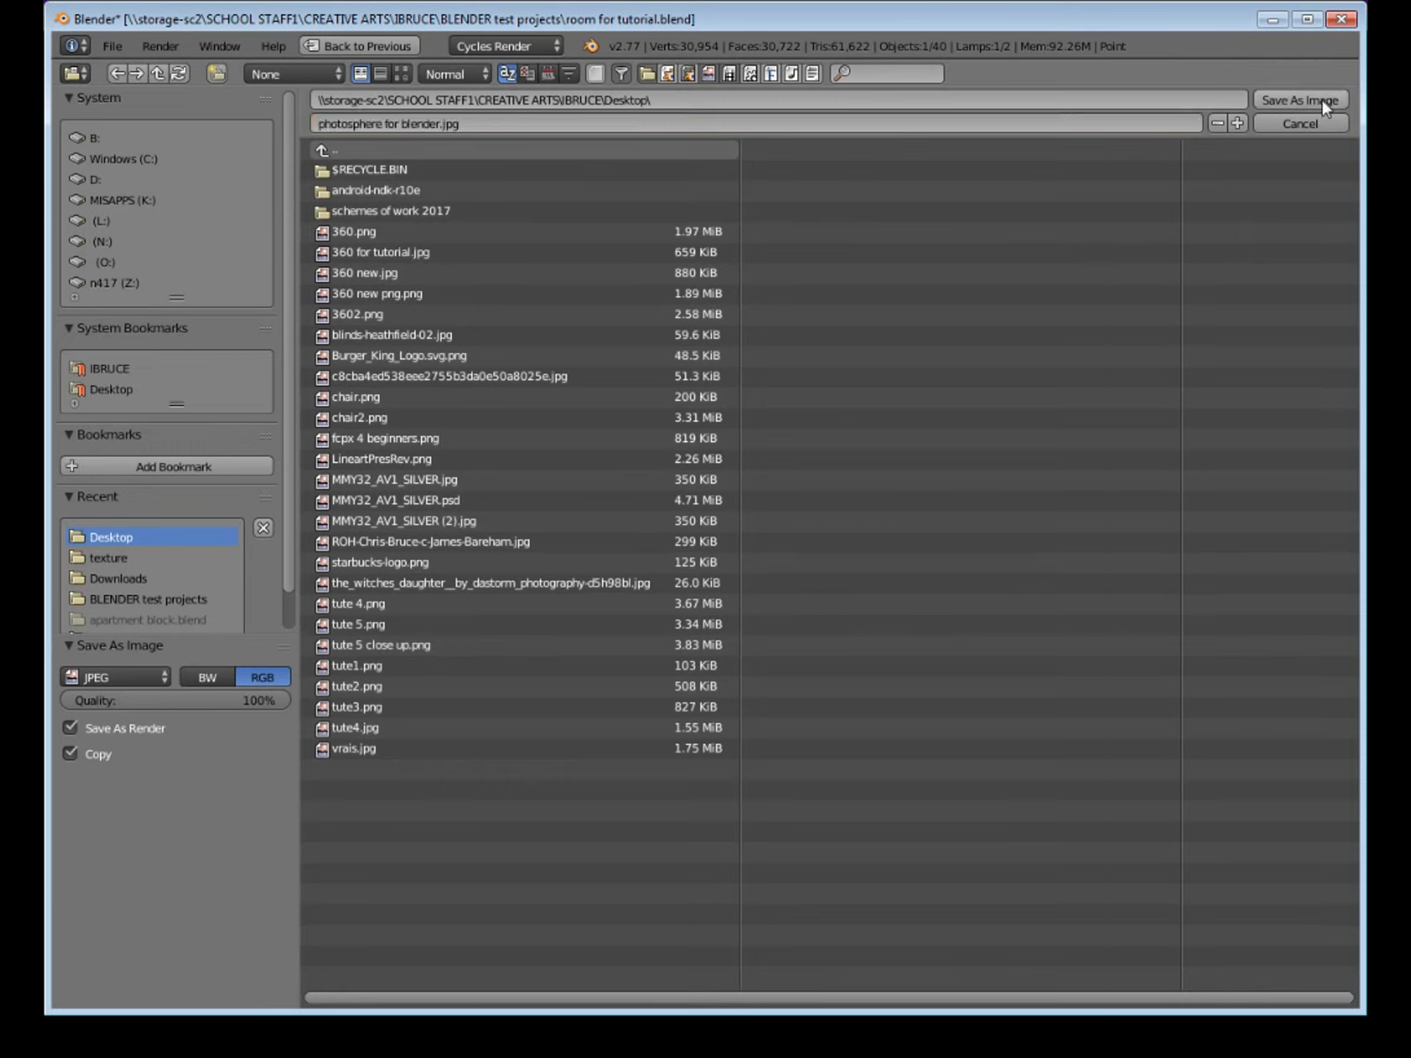
{"action": "left_click", "coordinate": [1294, 100]}
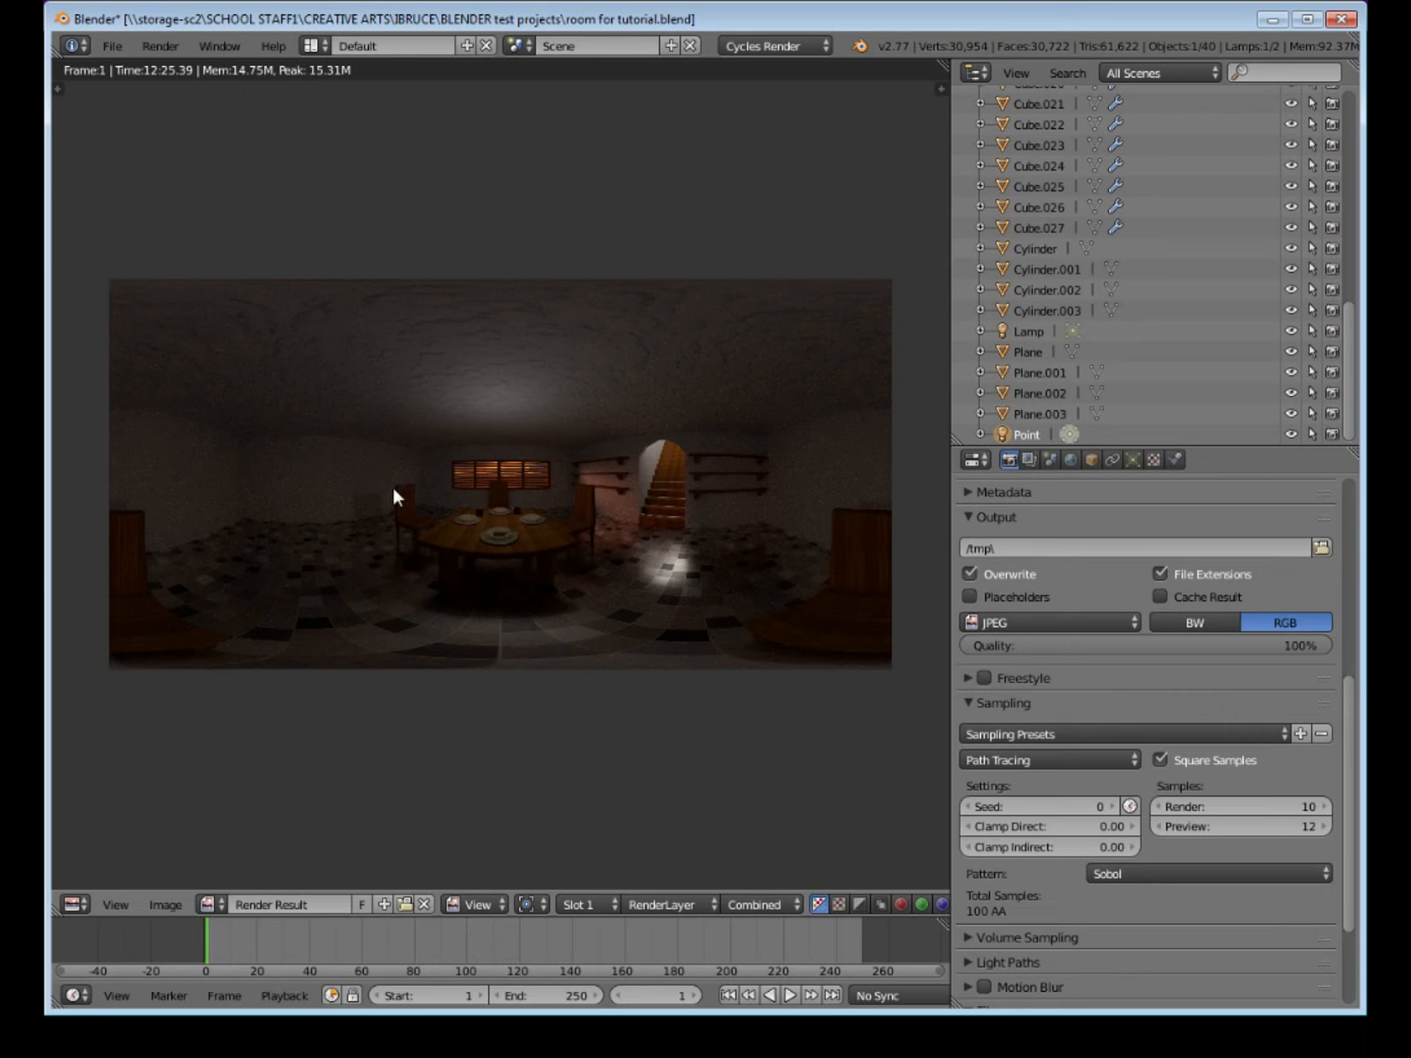
Minimize Blender and switch to the Outlook mailbox in Chrome.
{"action": "left_click", "coordinate": [1274, 20]}
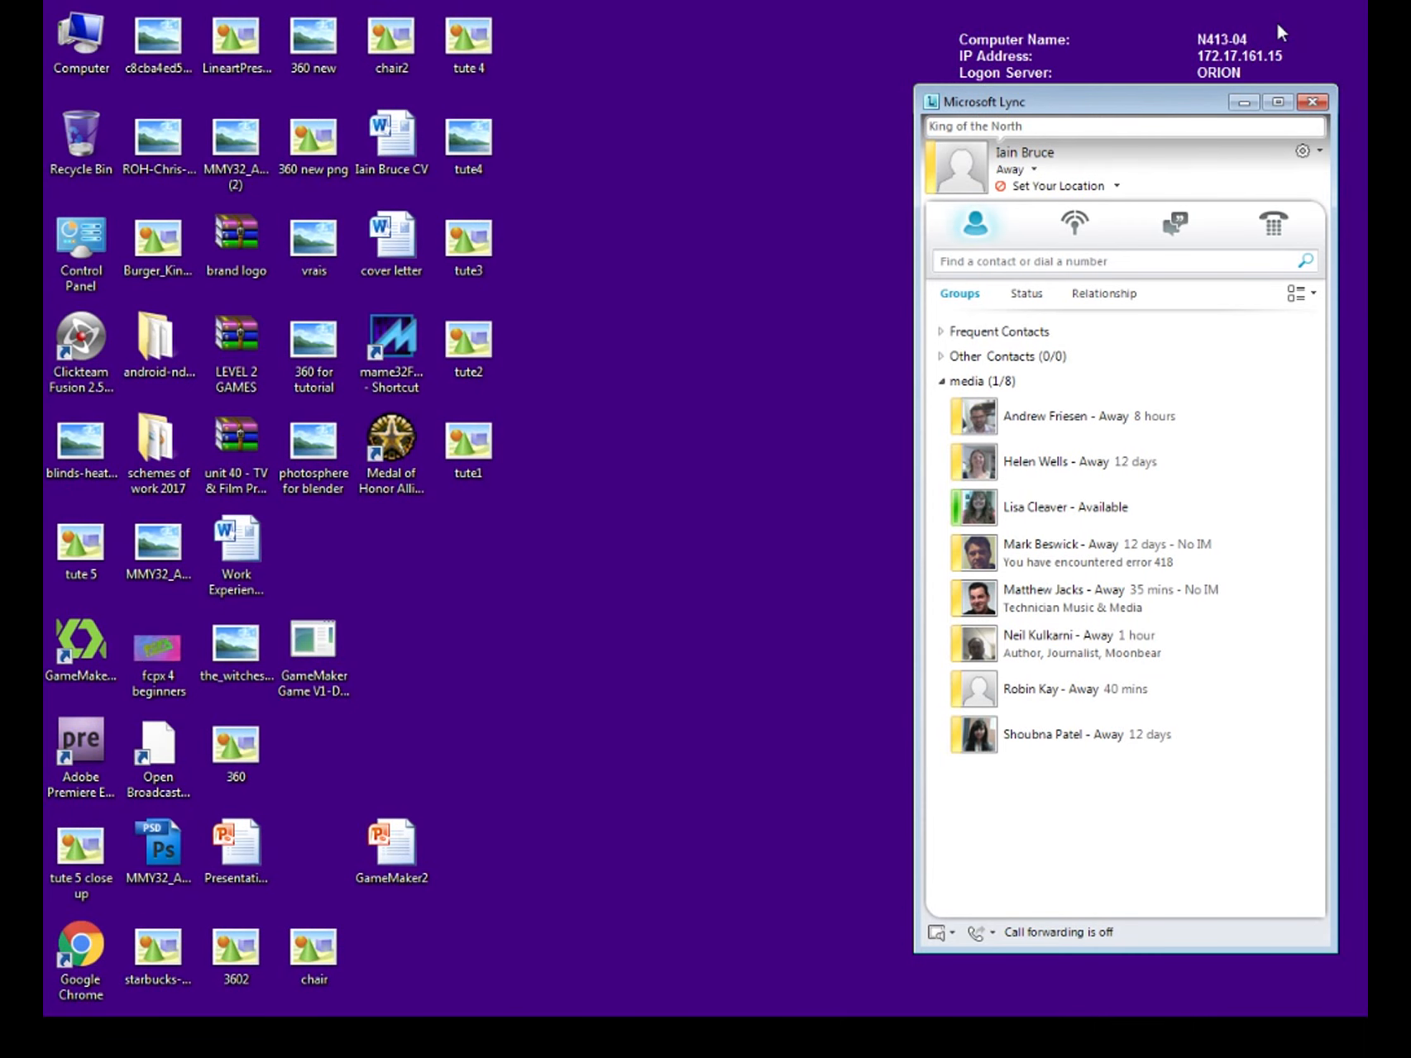
{"action": "left_click", "coordinate": [235, 1034]}
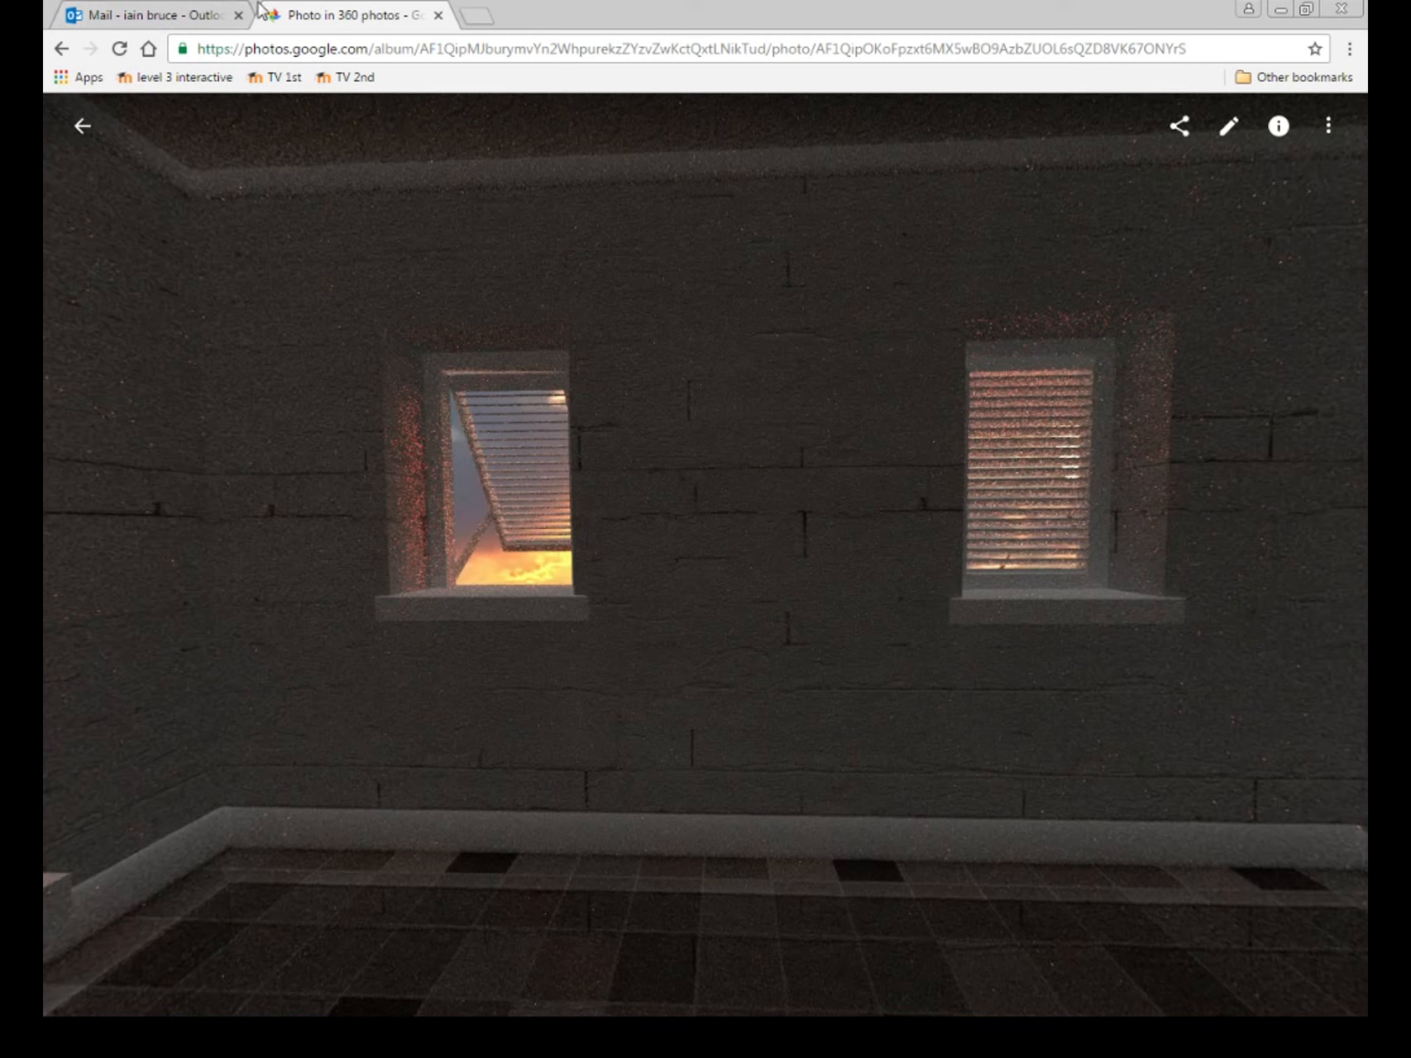
{"action": "left_click", "coordinate": [124, 14]}
Mark the first two inbox messages, from musicMagpieStore and FilmFreeway, as read.
{"action": "left_click", "coordinate": [304, 291]}
{"action": "left_click", "coordinate": [306, 322]}
{"action": "left_click", "coordinate": [913, 179]}
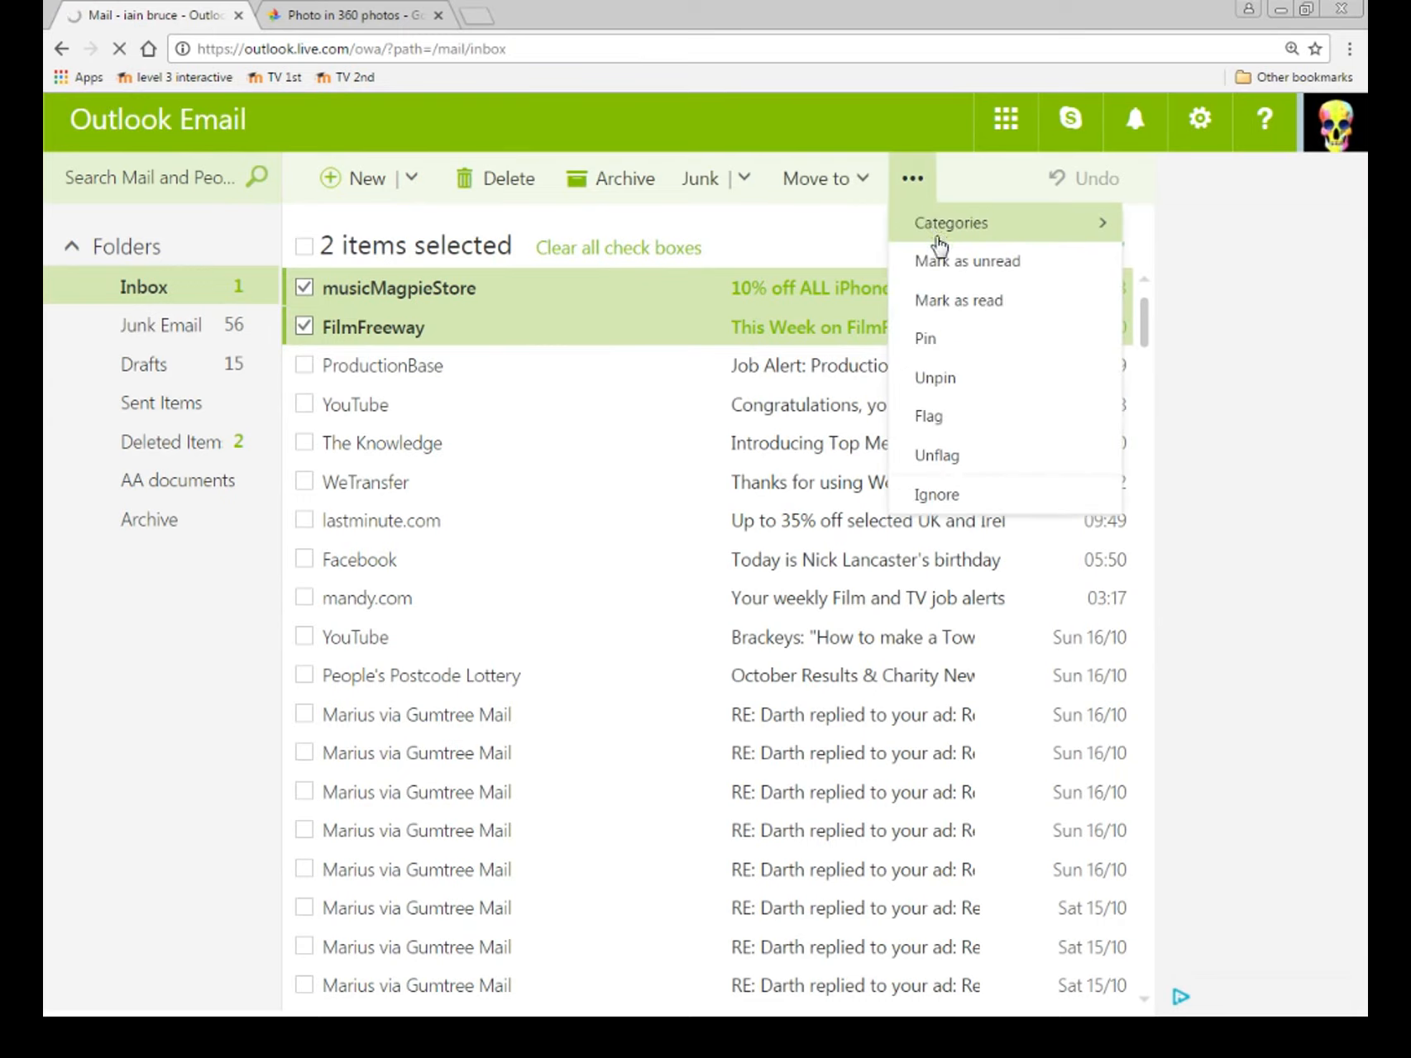
{"action": "left_click", "coordinate": [964, 300]}
Create a new e-mail message and begin attaching a file to it.
{"action": "left_click", "coordinate": [357, 177]}
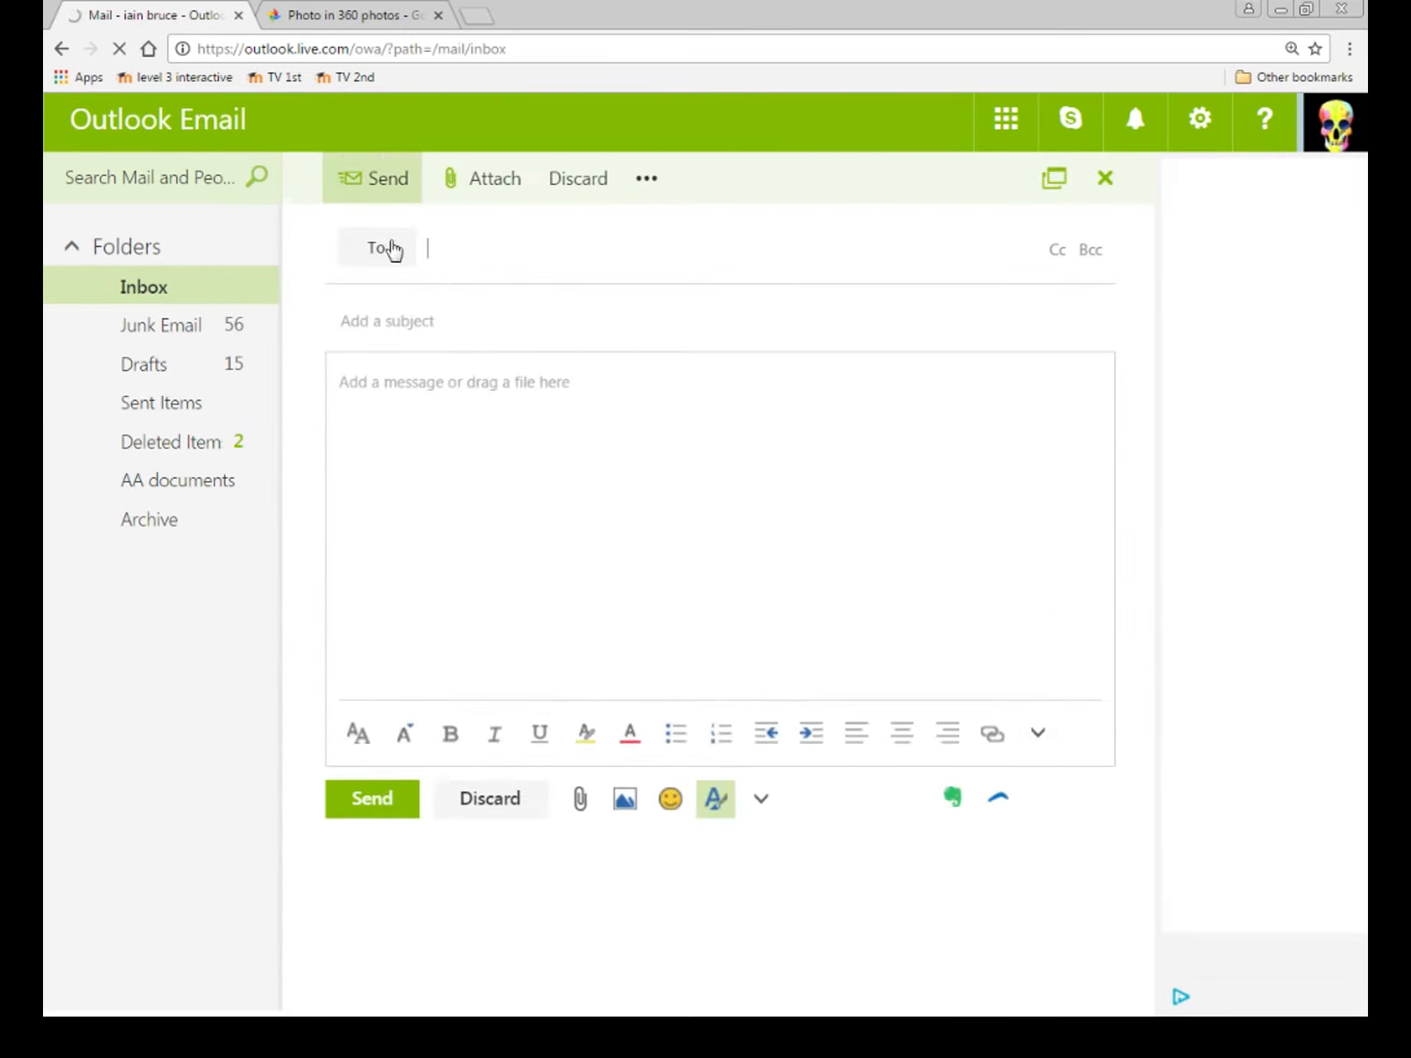
{"action": "left_click", "coordinate": [447, 179]}
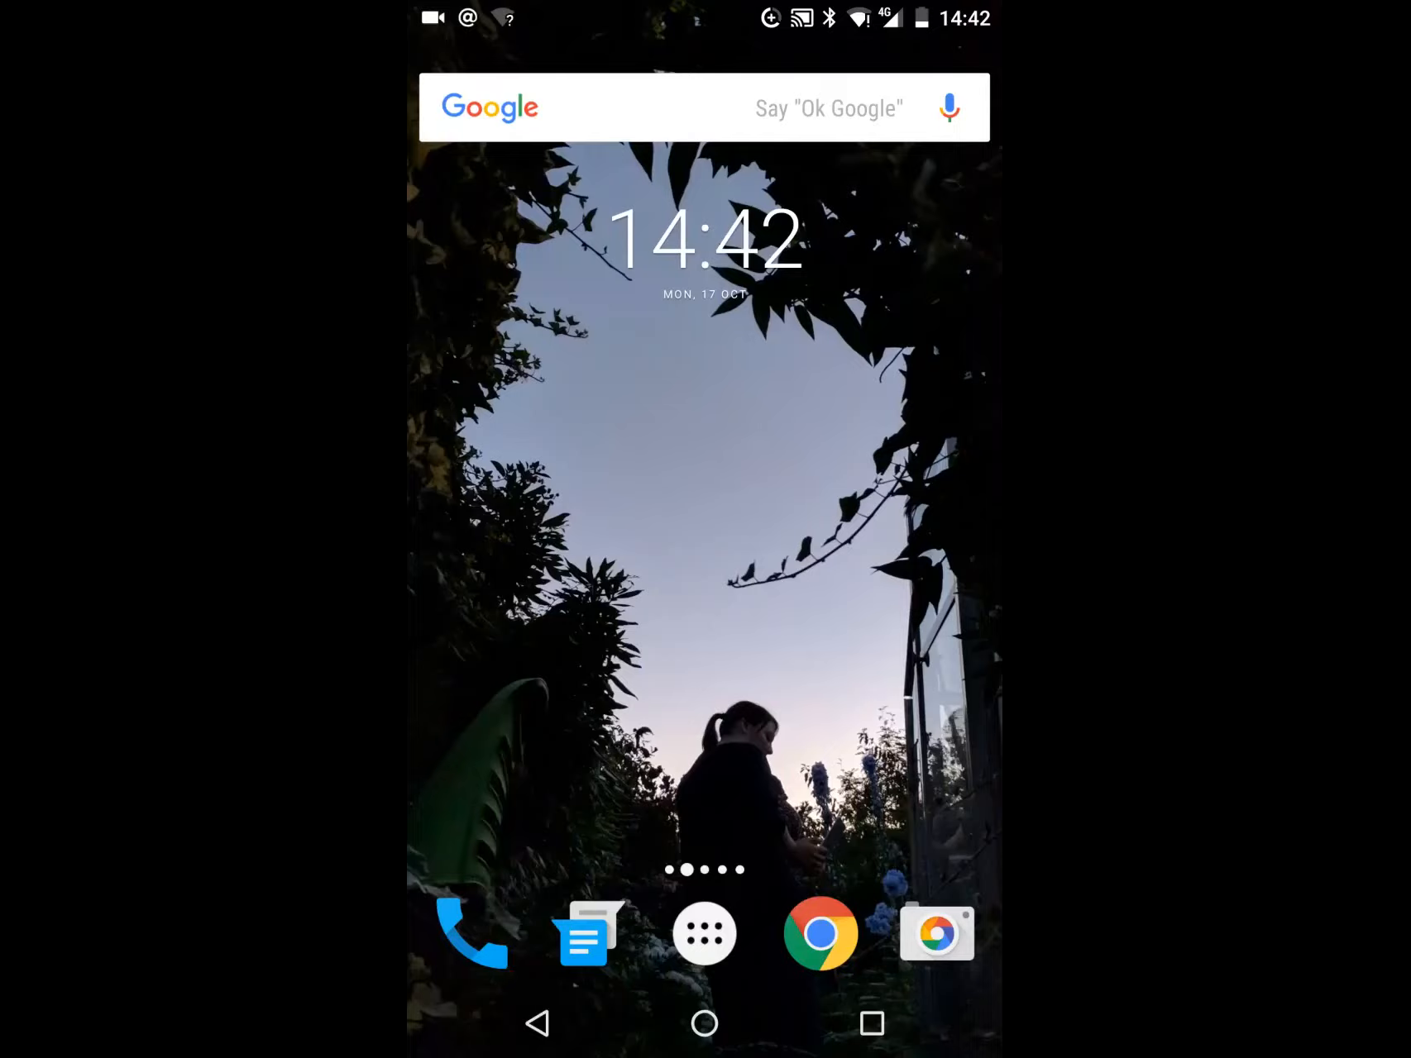
Switch to the Android phone's Play Store and start a new app search.
{"action": "left_click_drag", "start_coordinate": [868, 579], "coordinate": [550, 579]}
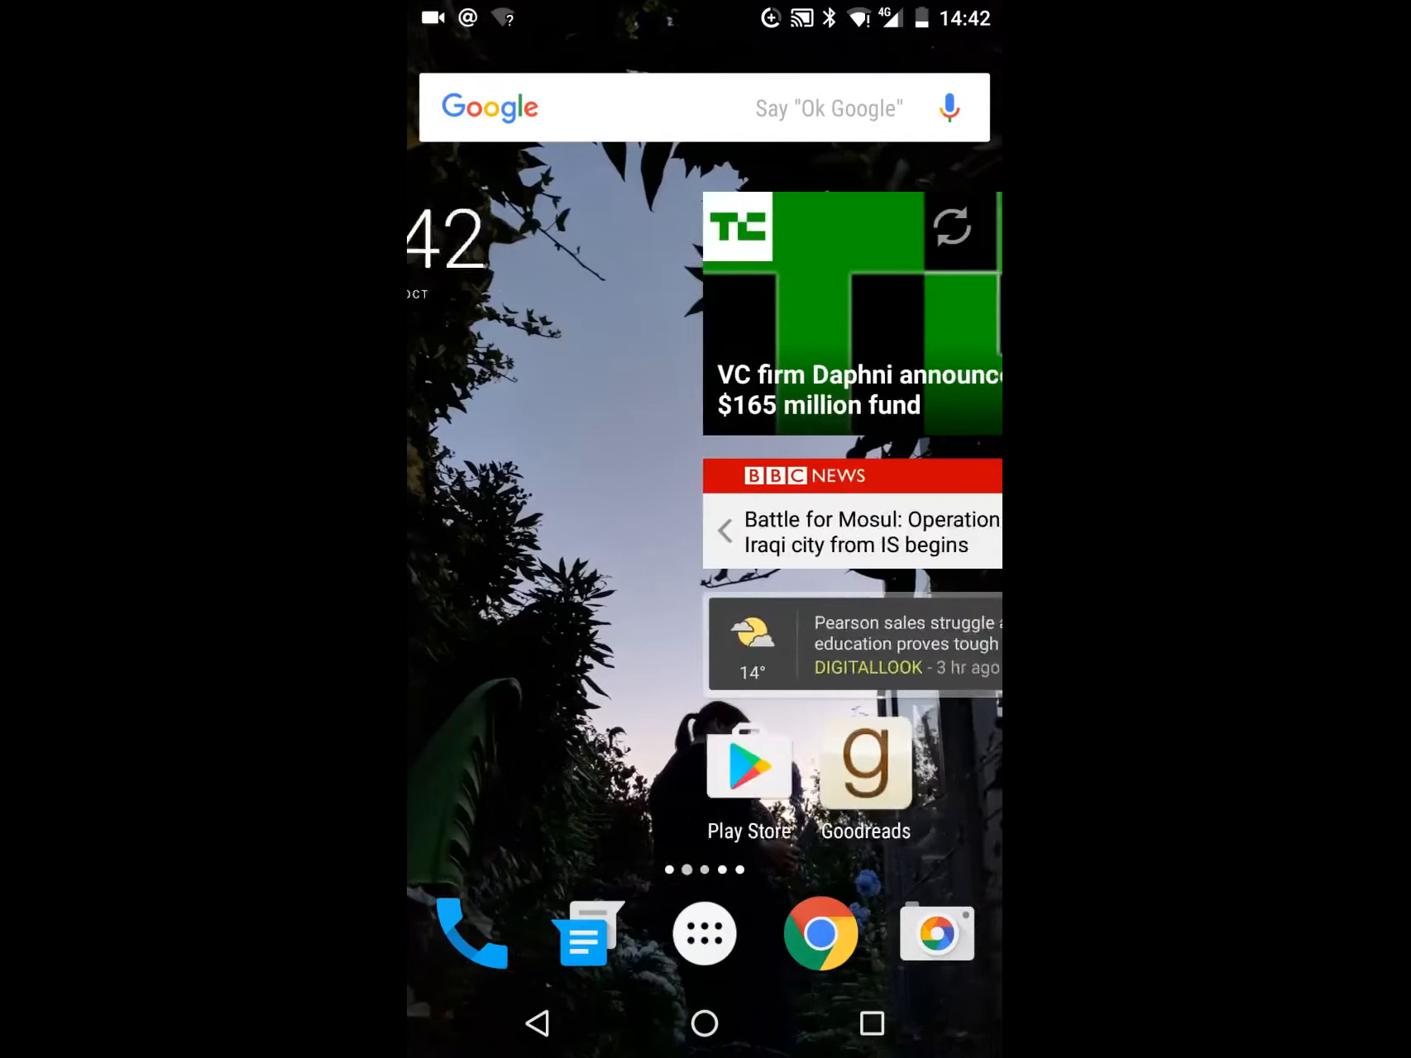
{"action": "left_click", "coordinate": [471, 764]}
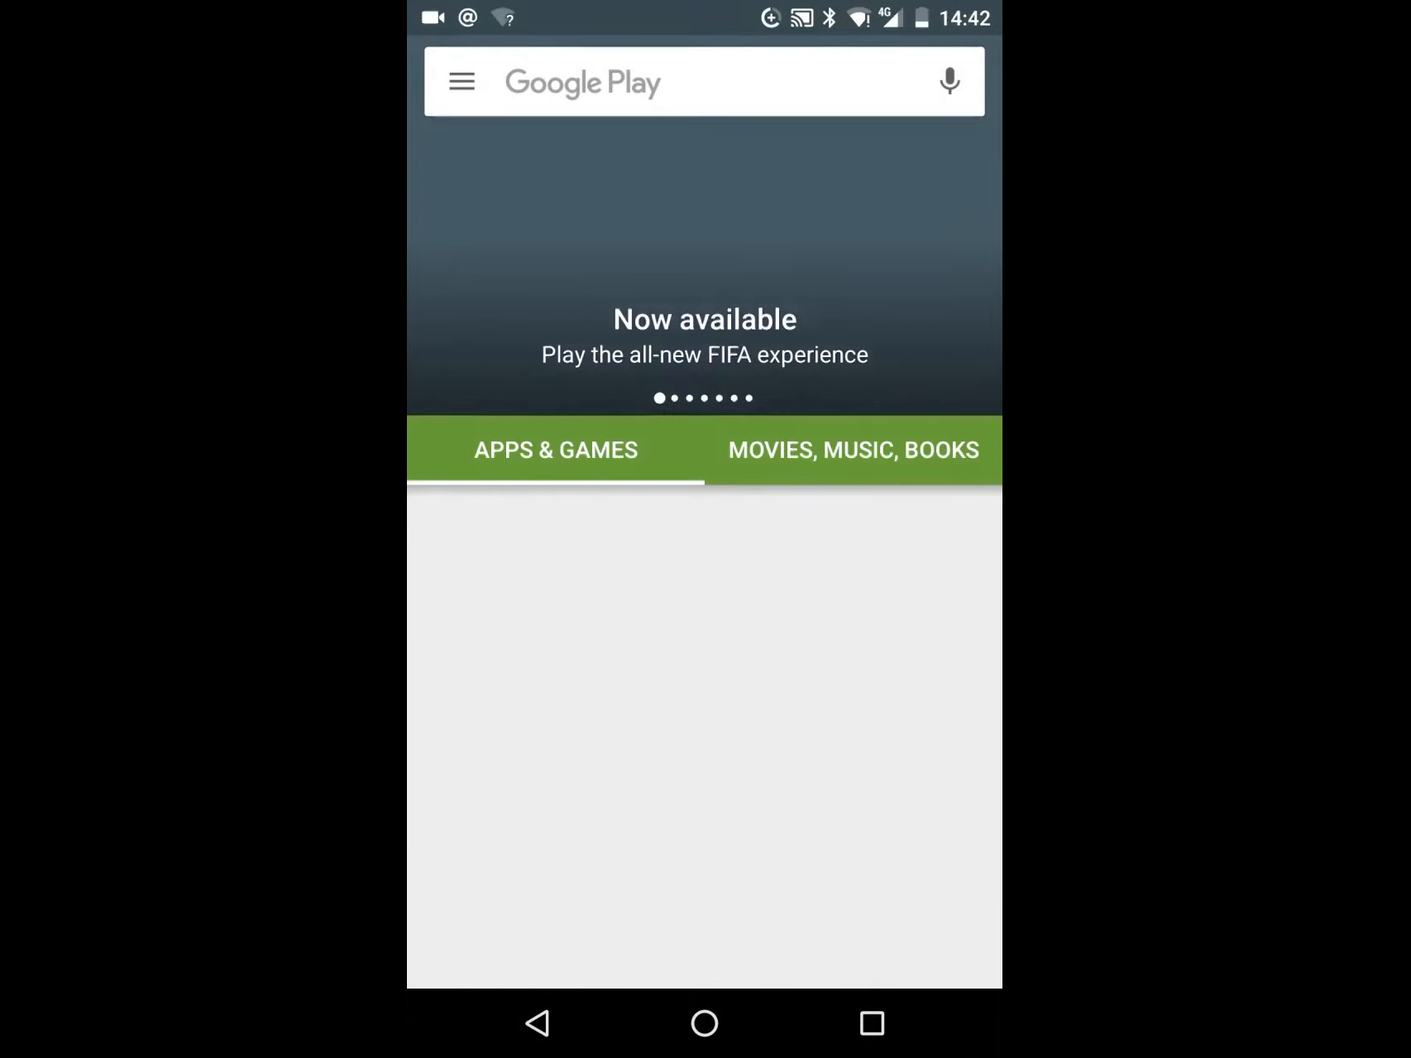
{"action": "left_click", "coordinate": [605, 82]}
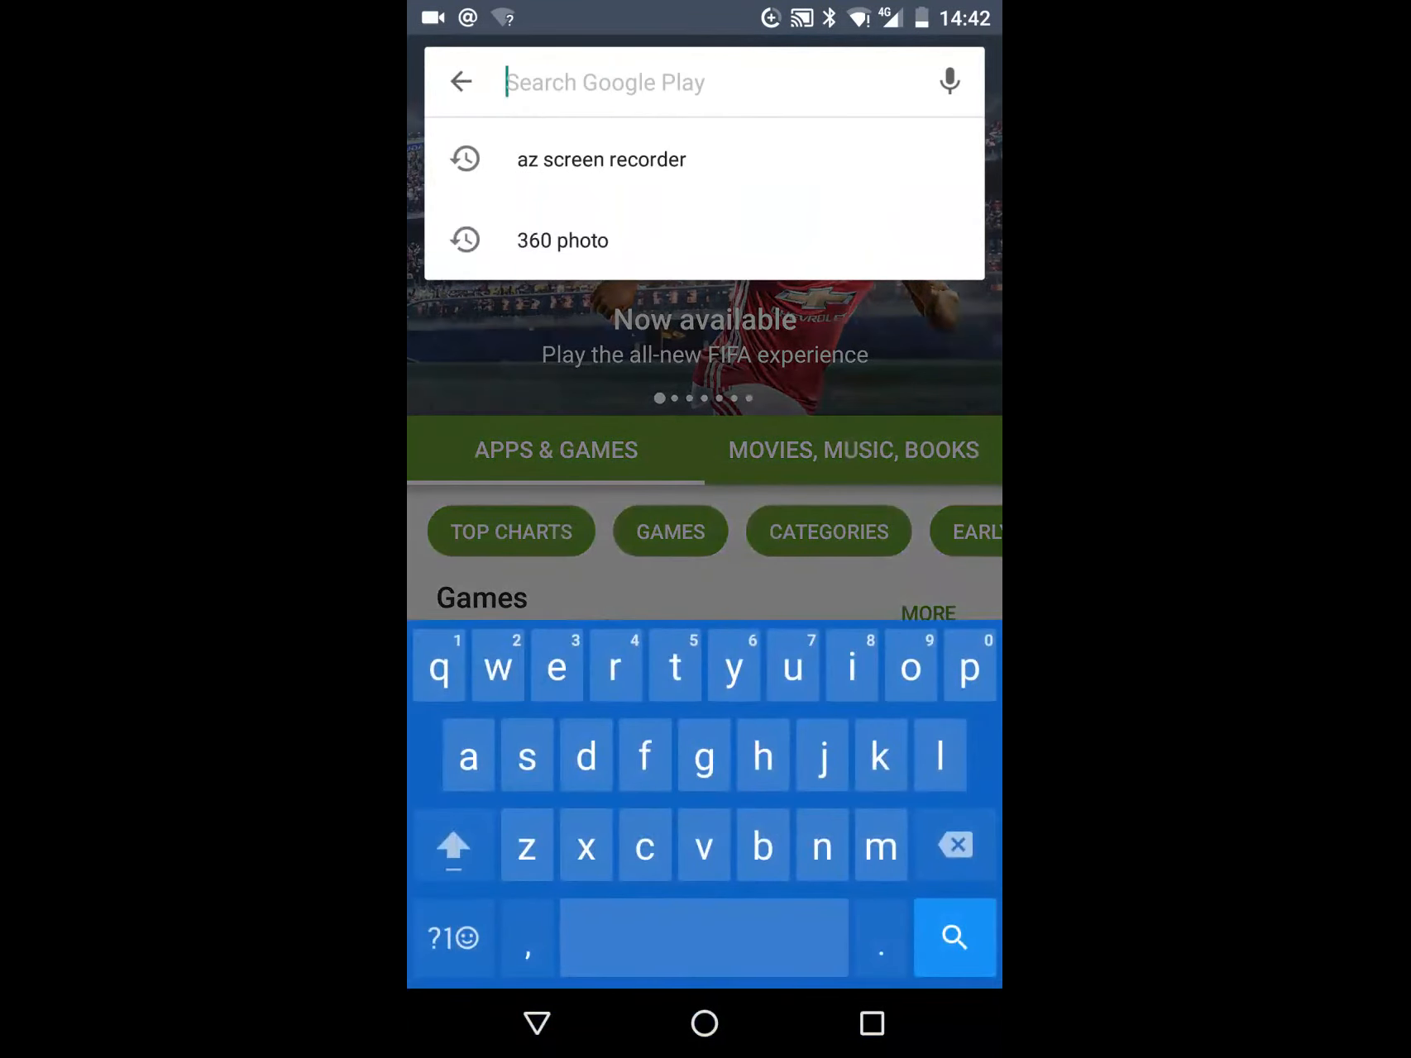
Search for "photosphere tagger" and open the store page of Photosphere Xmp Tagger Free.
{"action": "type", "text": "phoy"}
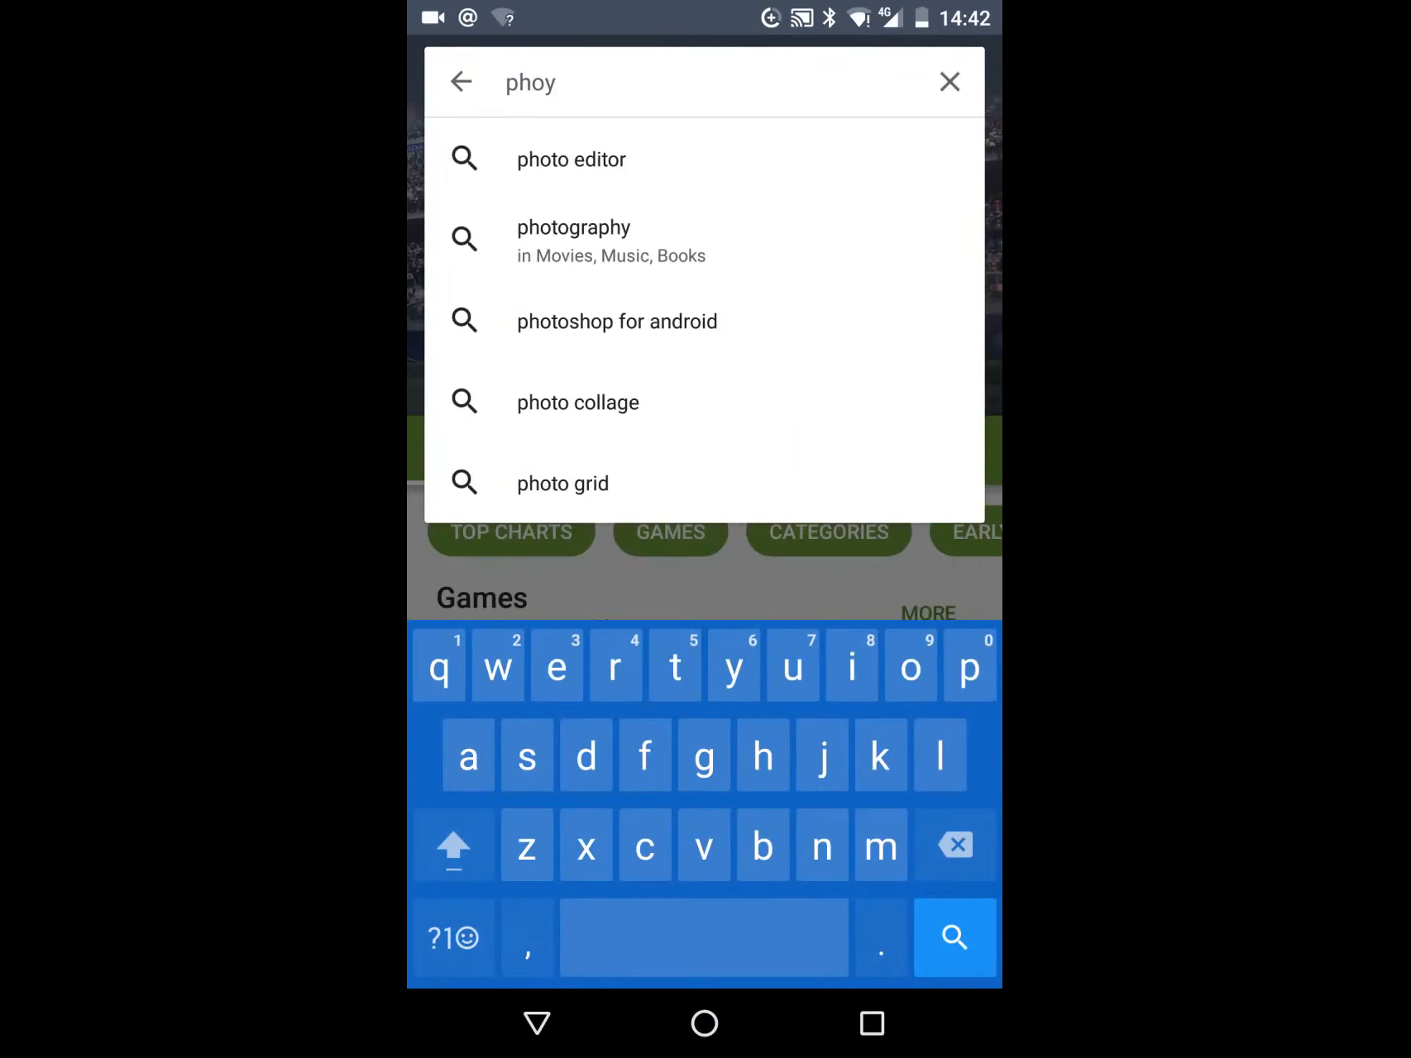
{"action": "key", "text": "BackSpace"}
{"action": "type", "text": "toap"}
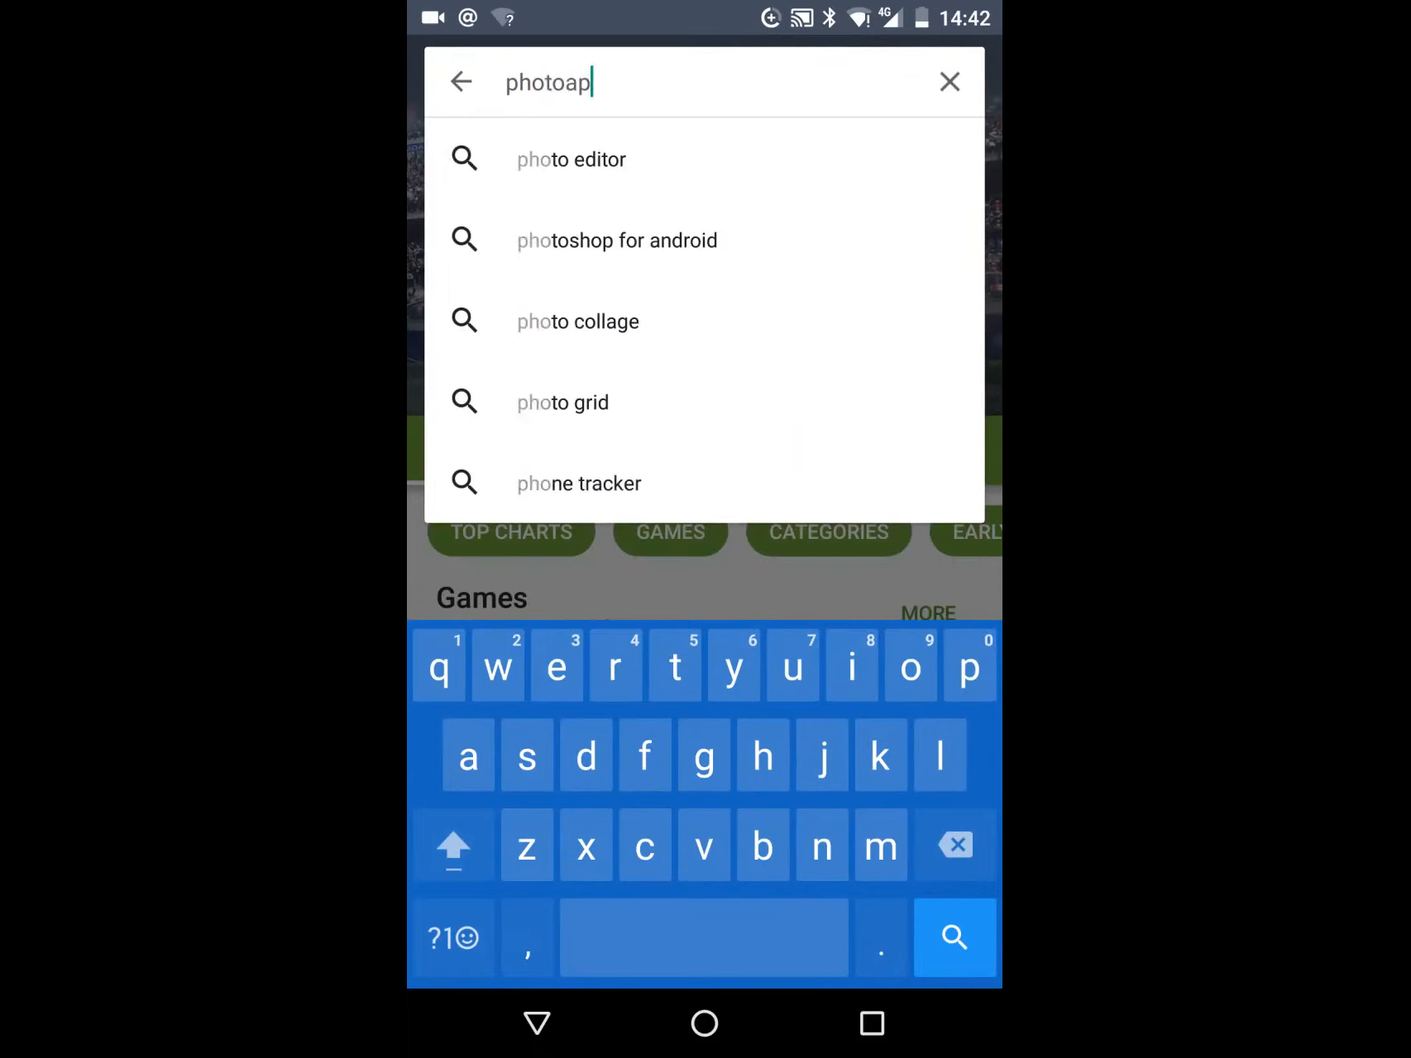
{"action": "key", "text": "BackSpace"}
{"action": "key", "text": "BackSpace"}
{"action": "type", "text": "sphe"}
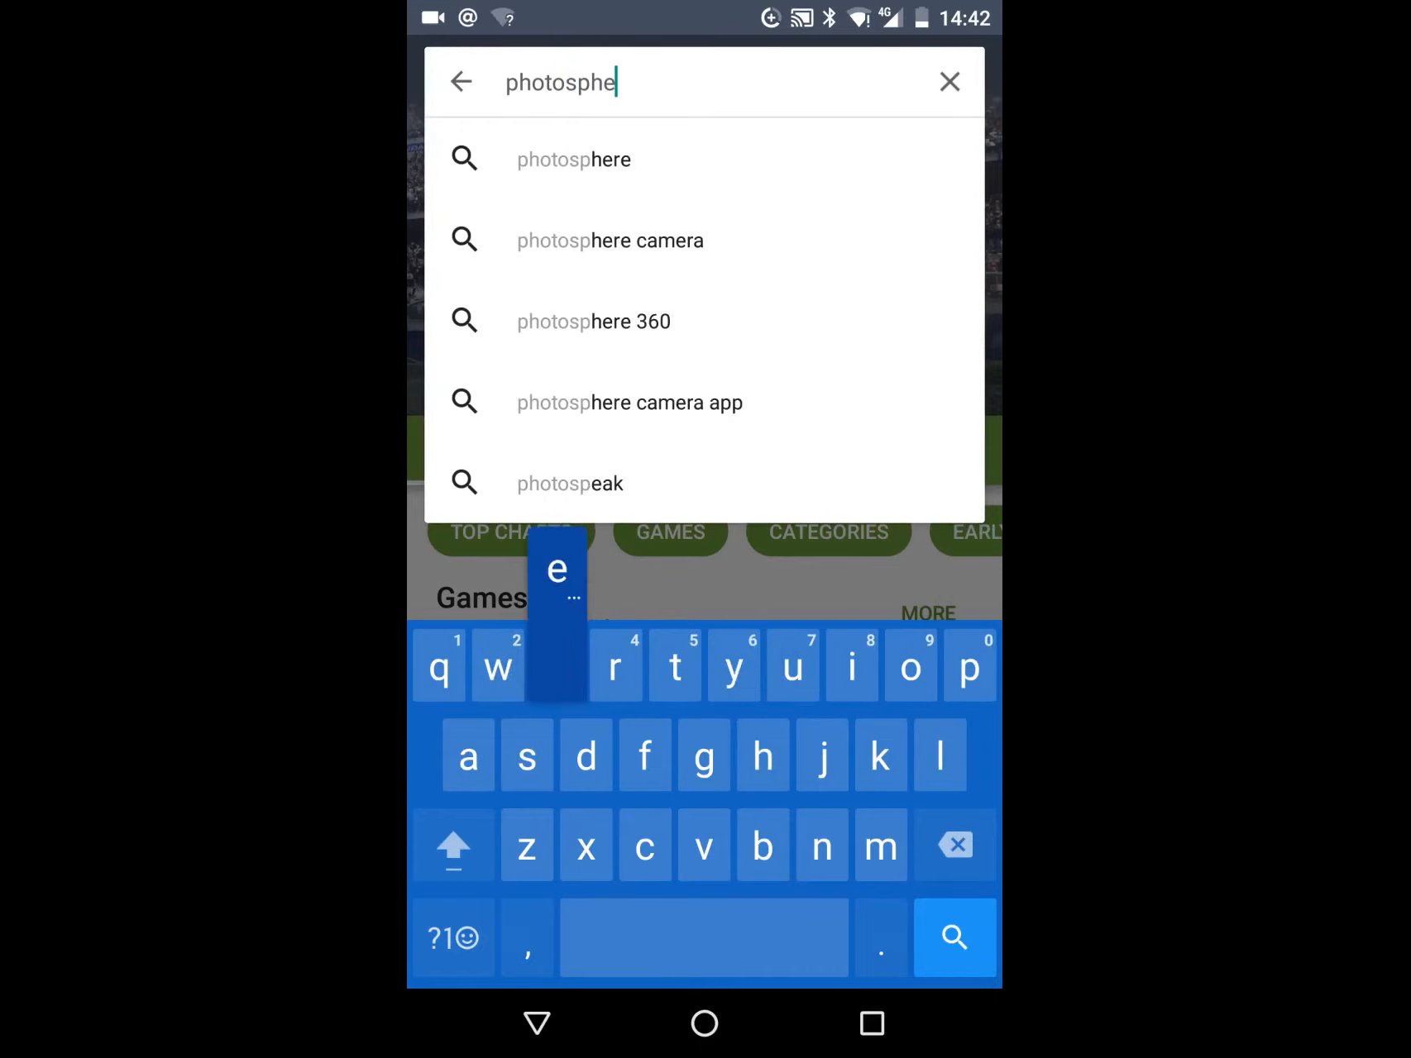
{"action": "type", "text": "re taggr"}
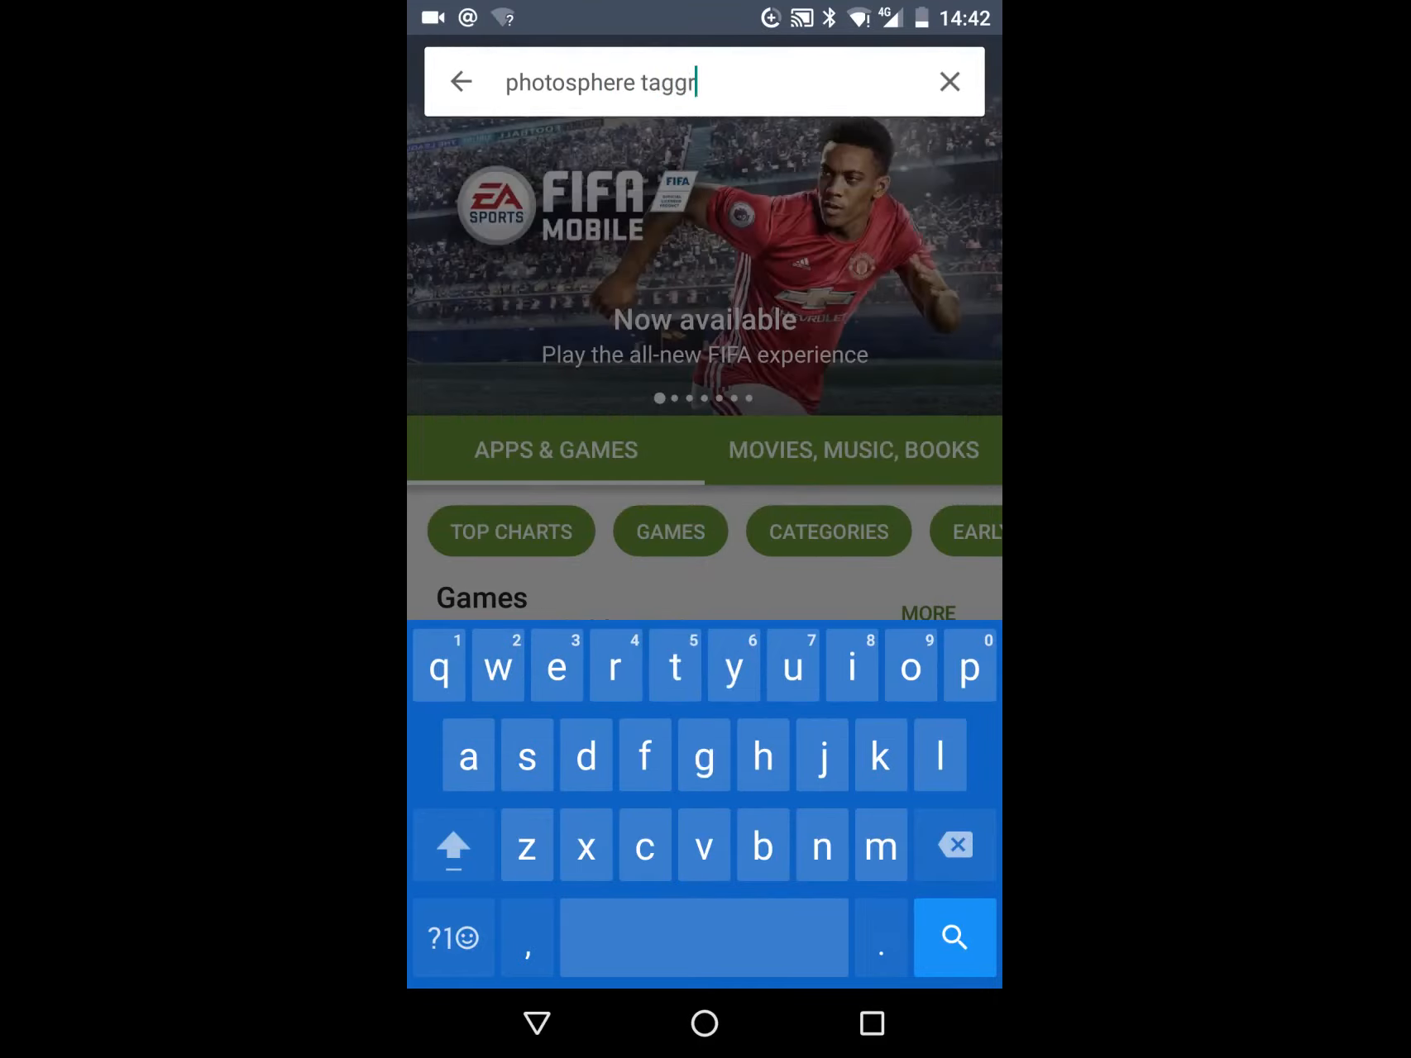
{"action": "key", "text": "BackSpace"}
{"action": "type", "text": "er"}
{"action": "key", "text": "Return"}
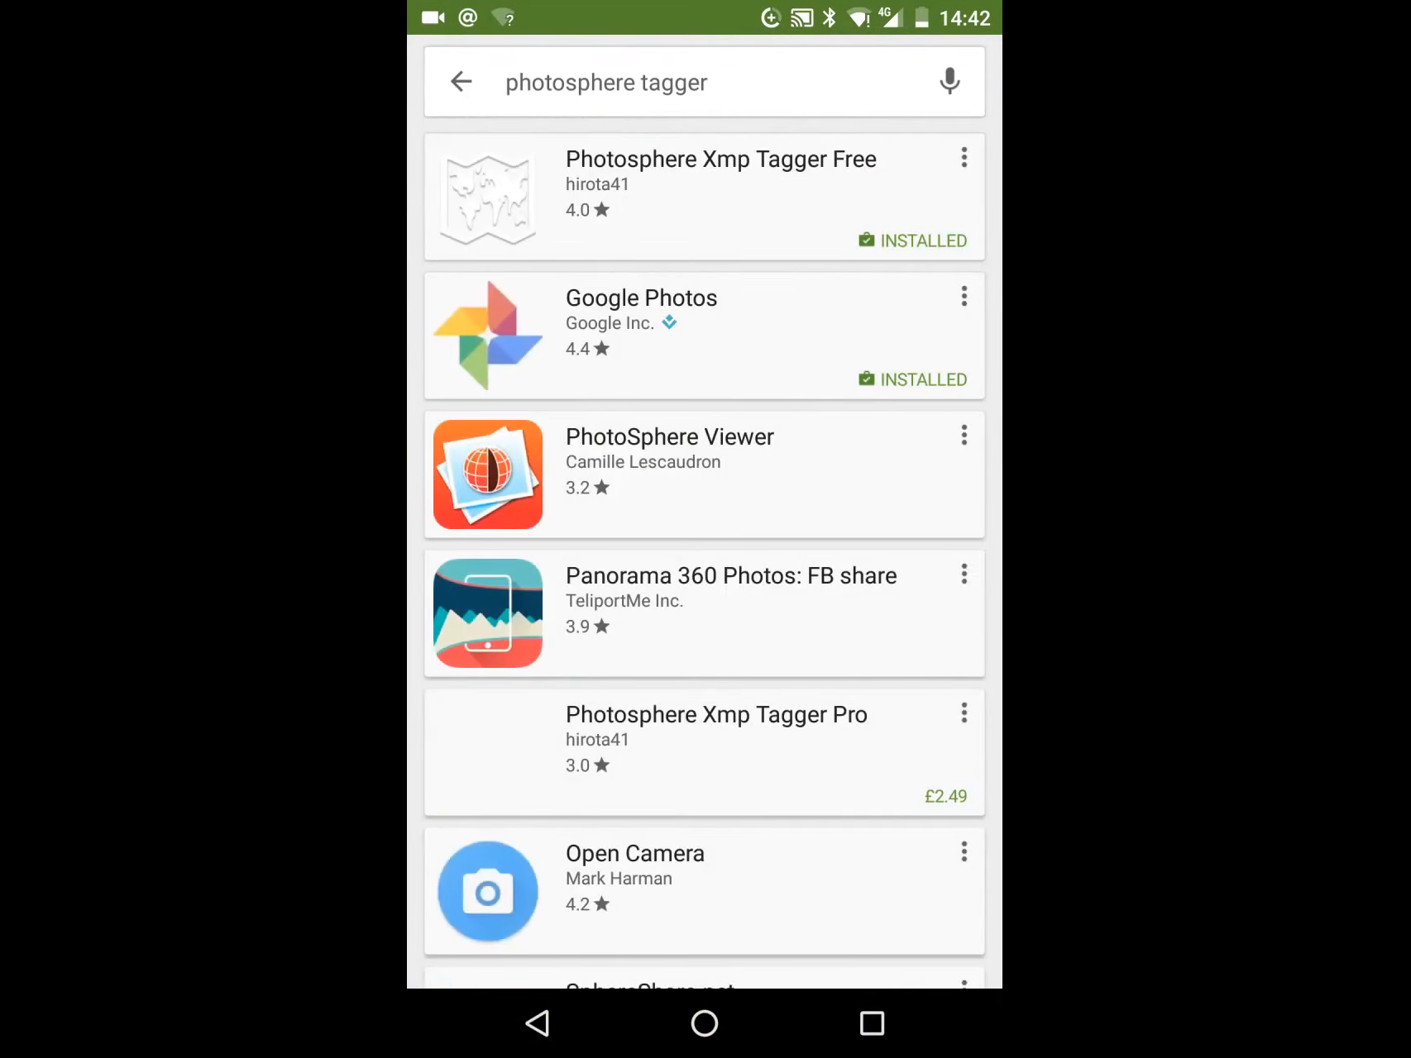
{"action": "left_click", "coordinate": [703, 197]}
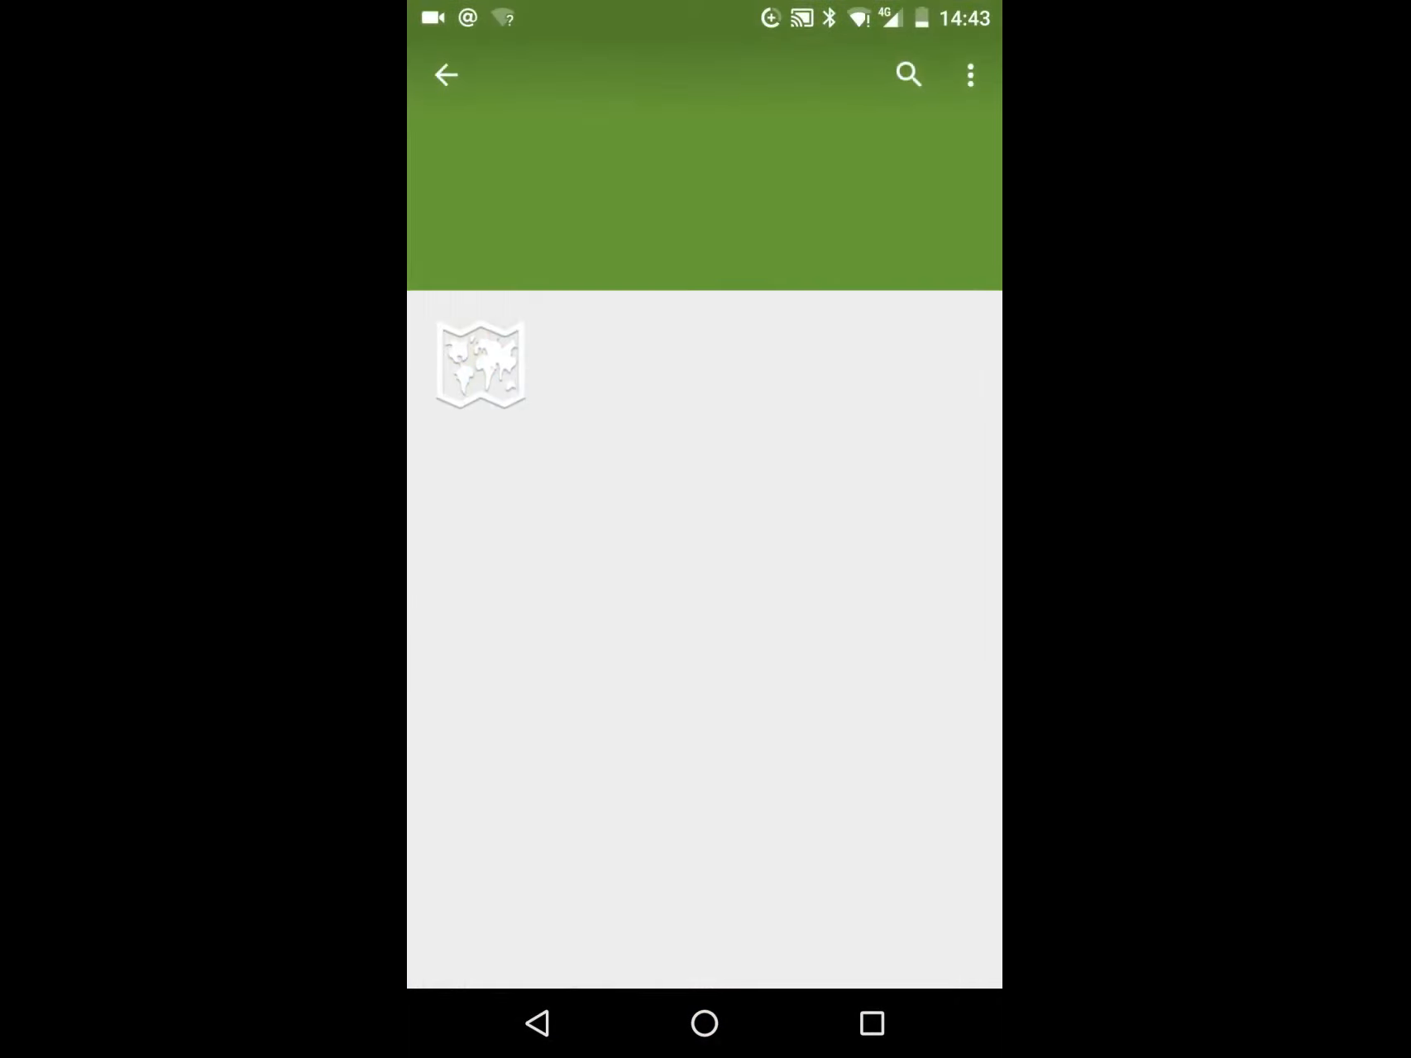
Leave the Play Store and open the phone's system Settings.
{"action": "left_click", "coordinate": [704, 1024]}
{"action": "left_click", "coordinate": [704, 1024]}
{"action": "left_click_drag", "start_coordinate": [703, 13], "coordinate": [704, 579]}
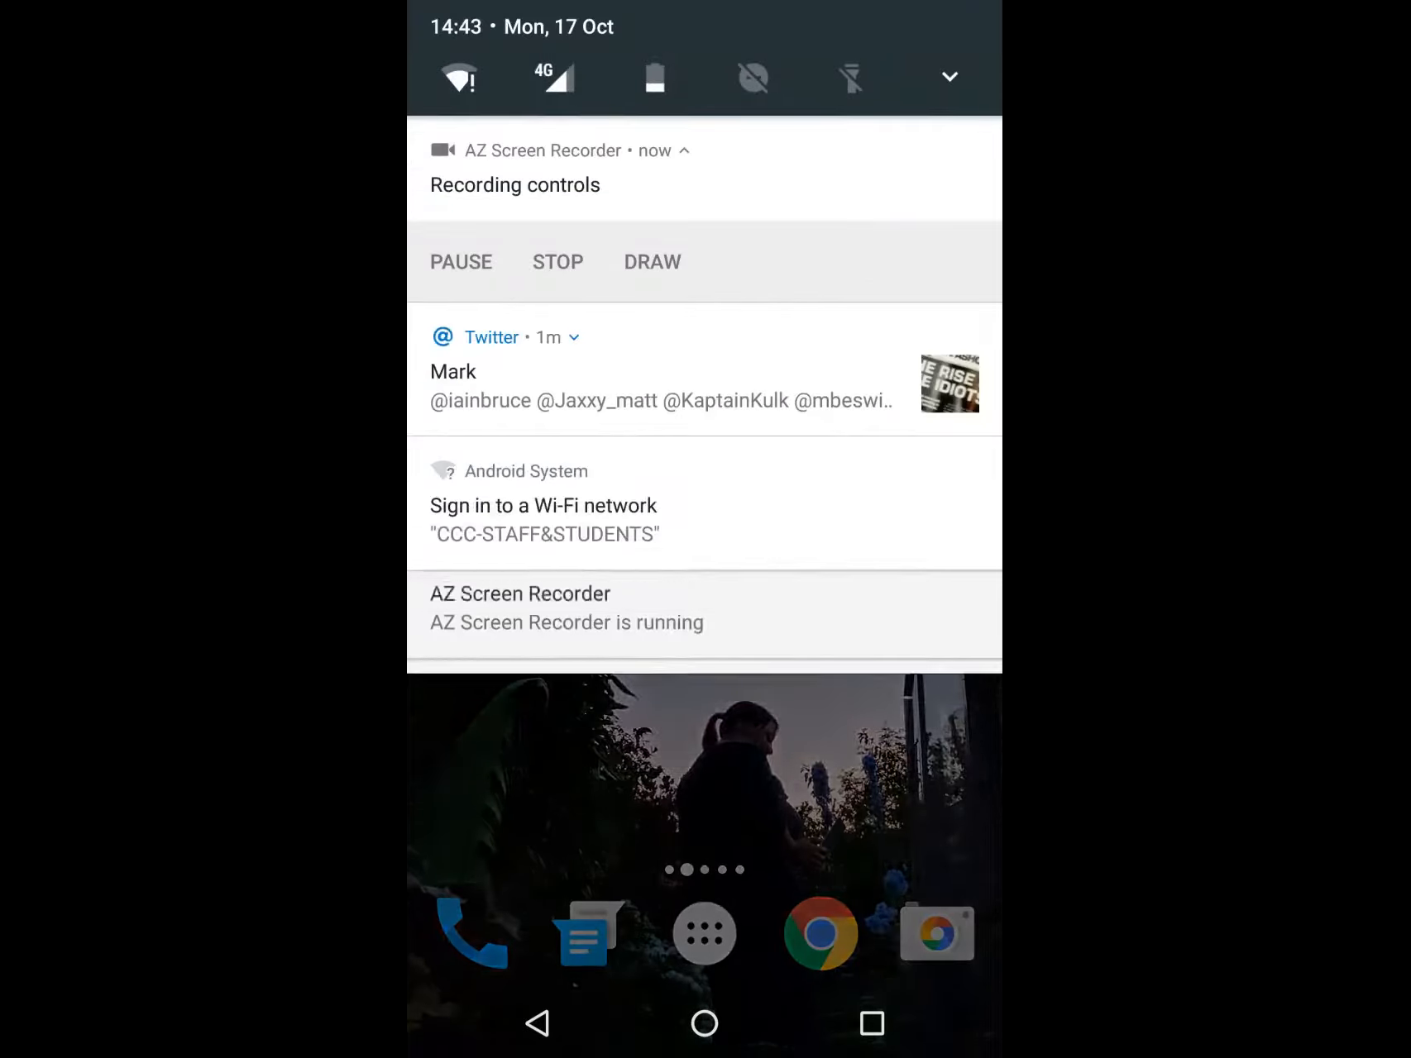
{"action": "left_click_drag", "start_coordinate": [704, 76], "coordinate": [704, 662]}
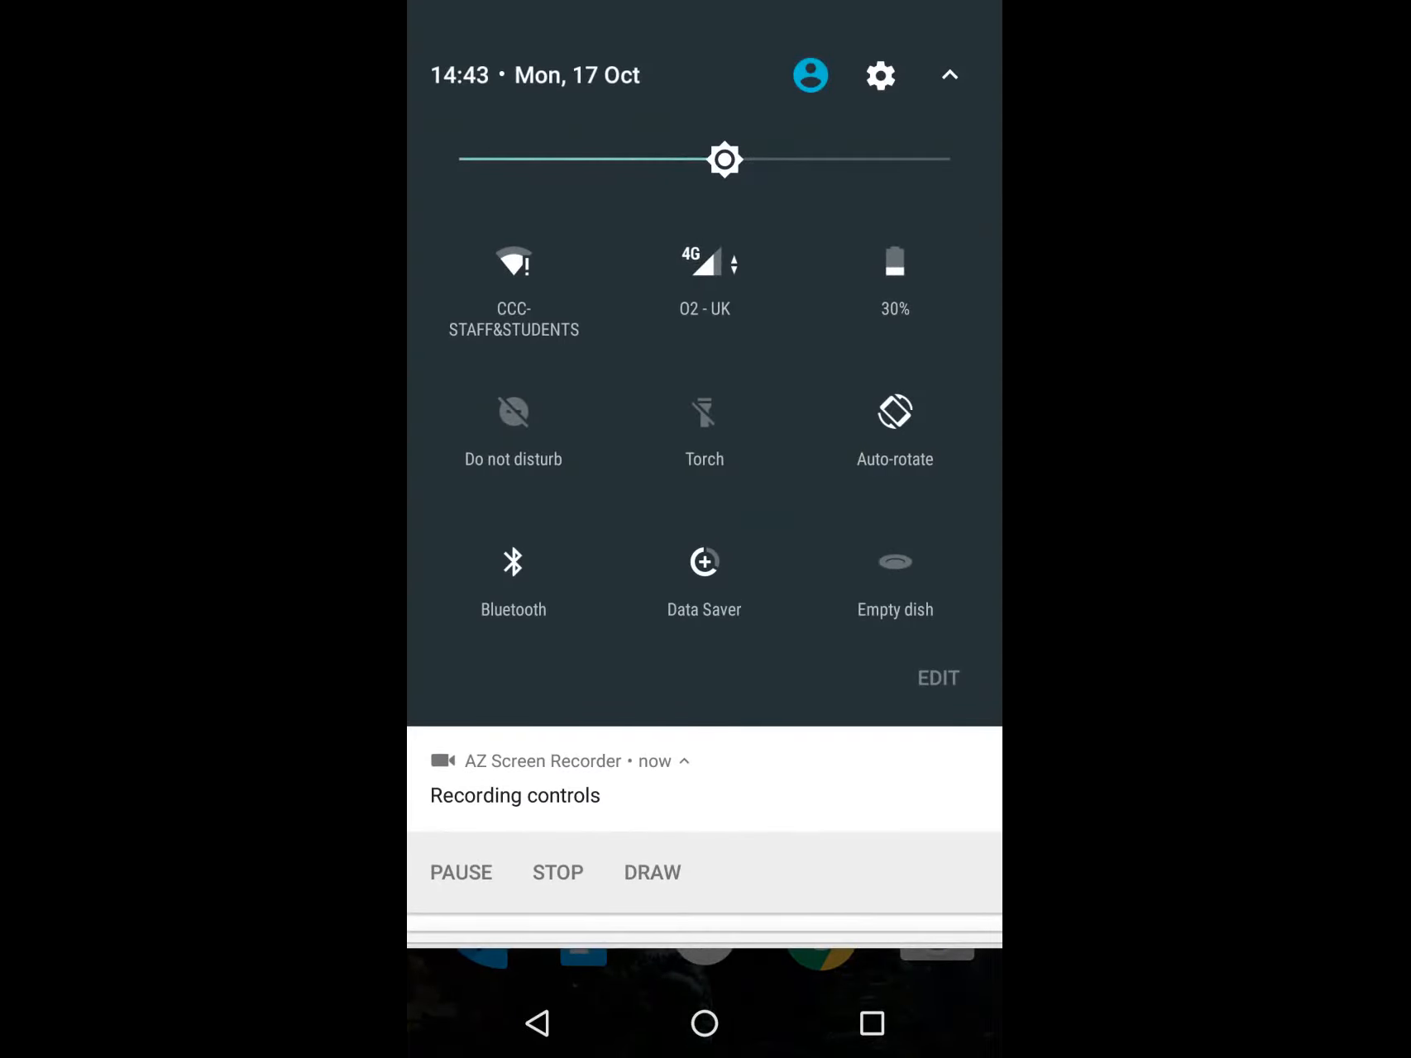
{"action": "left_click", "coordinate": [881, 75]}
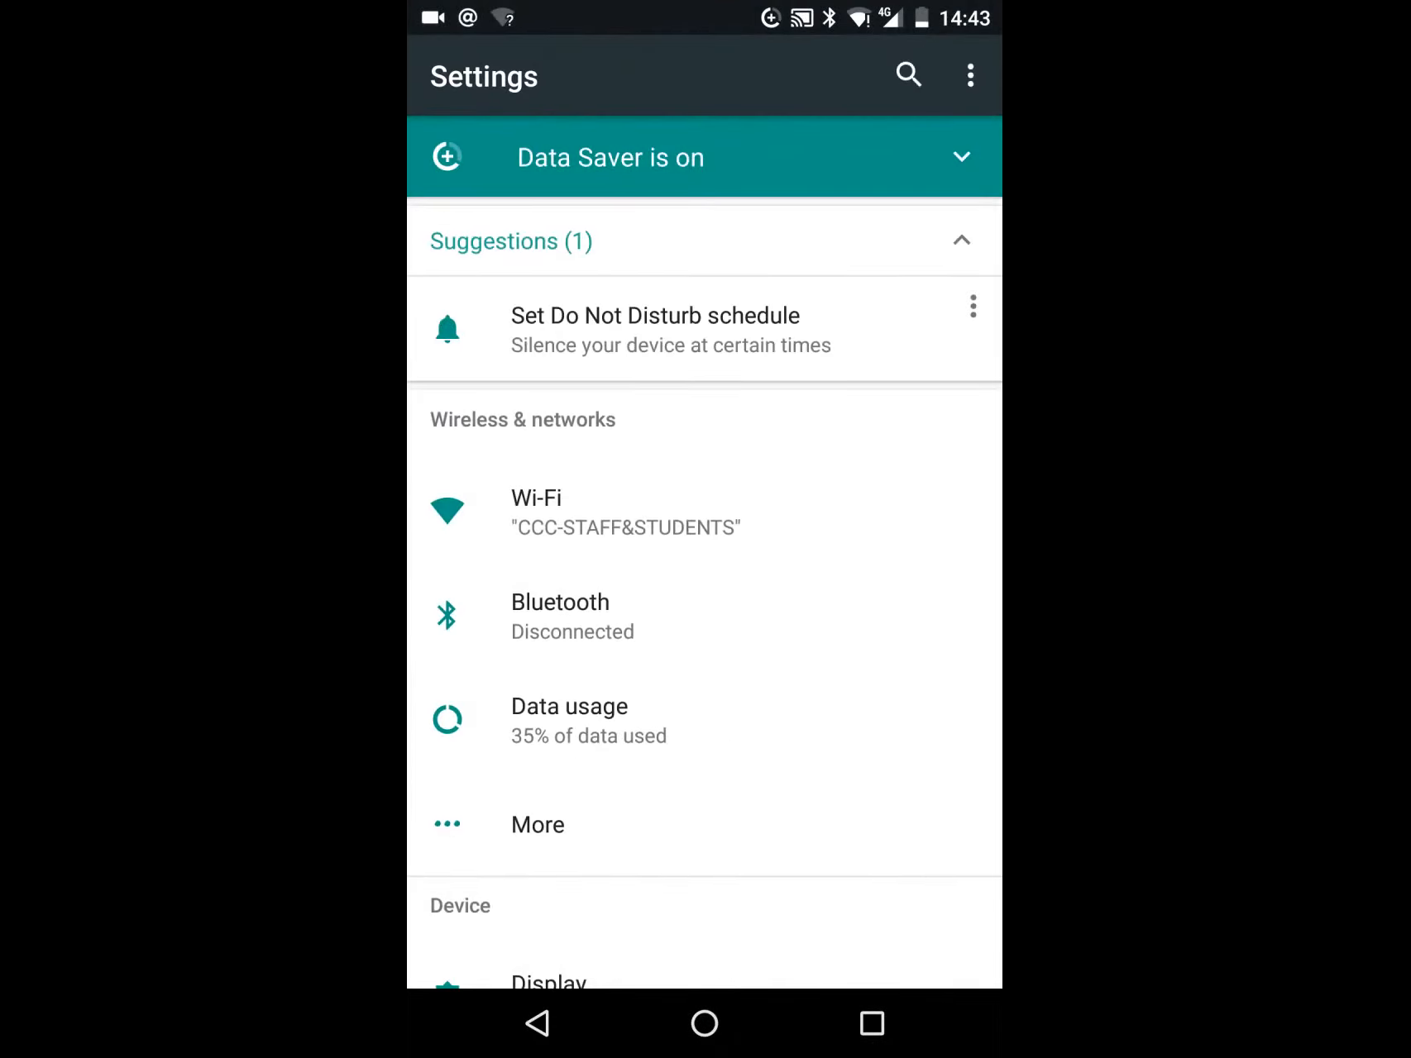
Explore the phone's internal storage and open its Download folder.
{"action": "scroll", "coordinate": [704, 554], "scroll_direction": "down", "scroll_amount": 10}
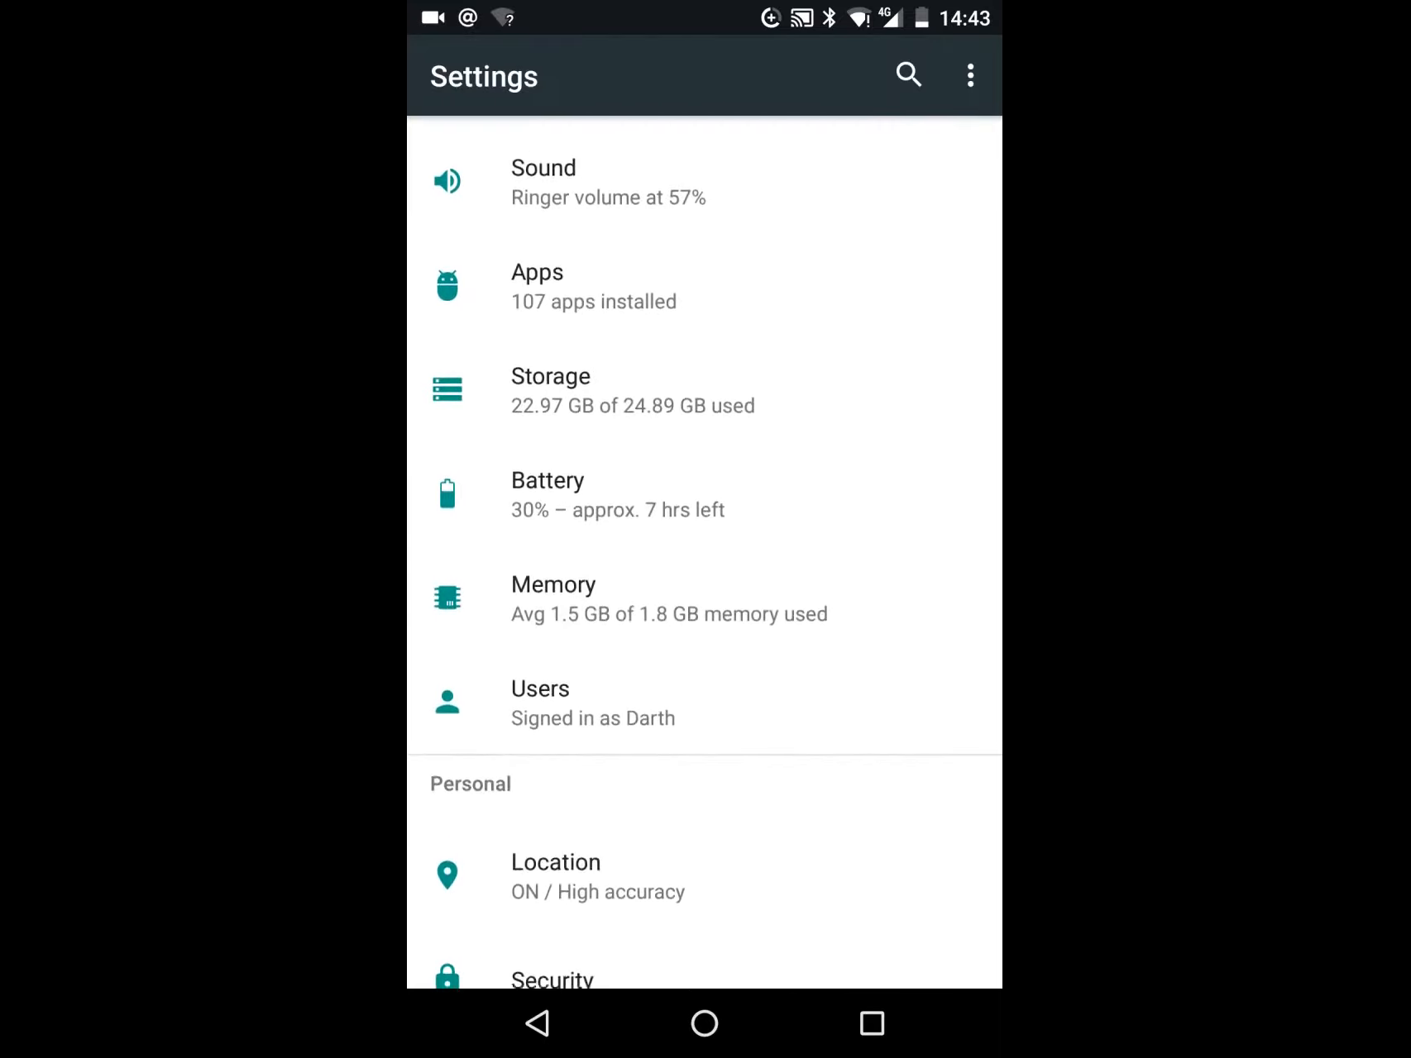
{"action": "scroll", "coordinate": [704, 554], "scroll_direction": "up", "scroll_amount": 3}
{"action": "left_click", "coordinate": [772, 504]}
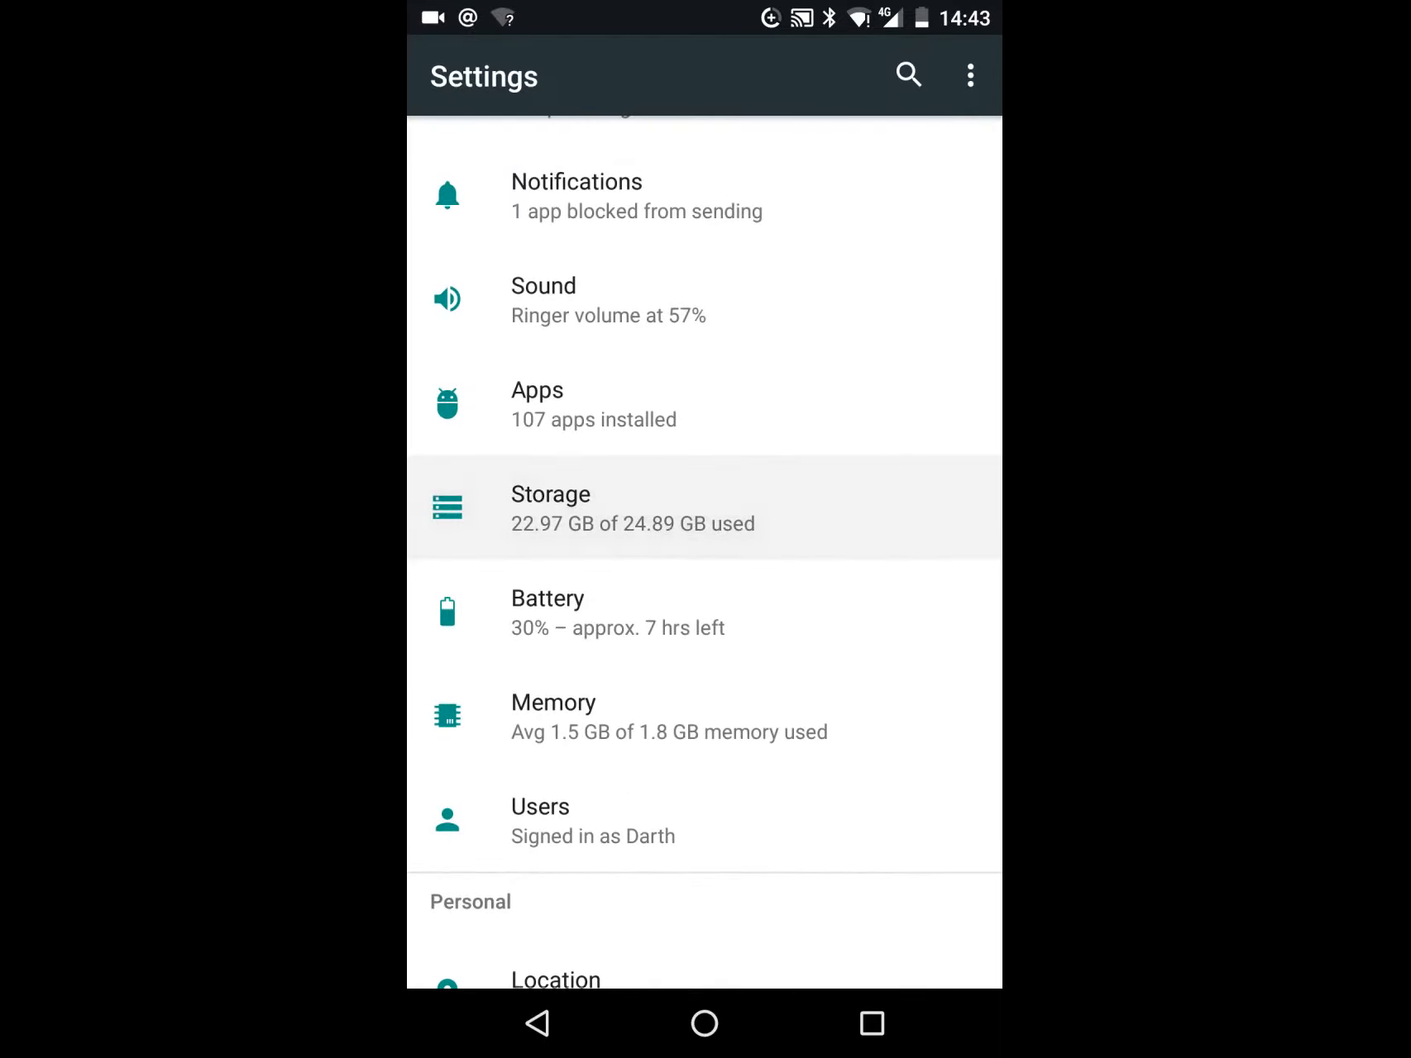
{"action": "left_click", "coordinate": [659, 825]}
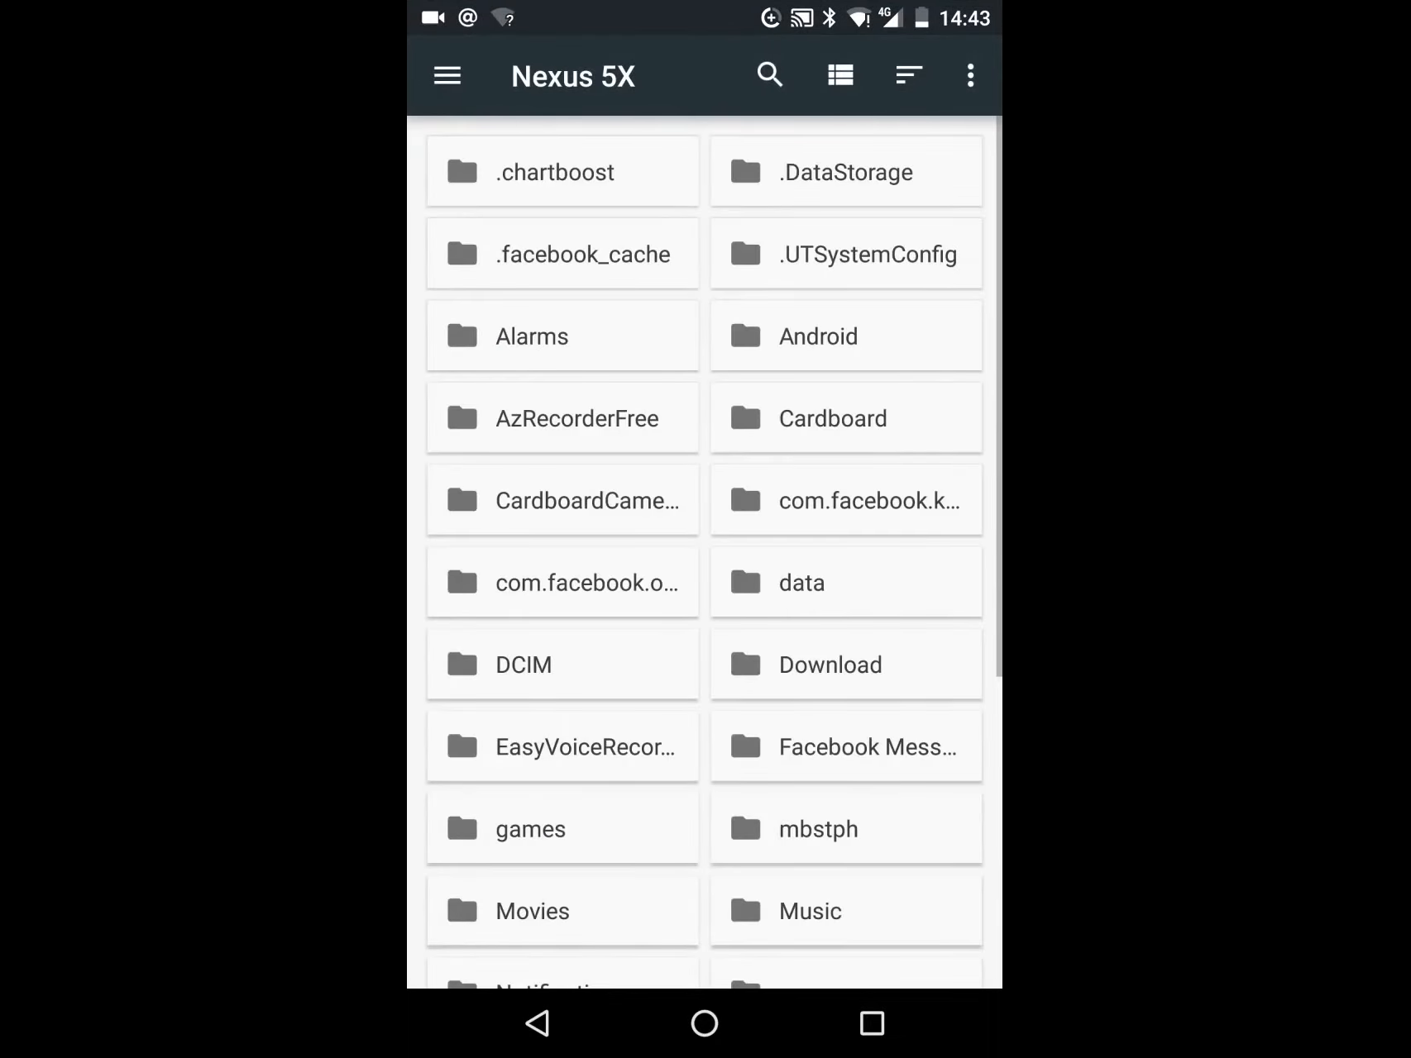
{"action": "left_click", "coordinate": [830, 665]}
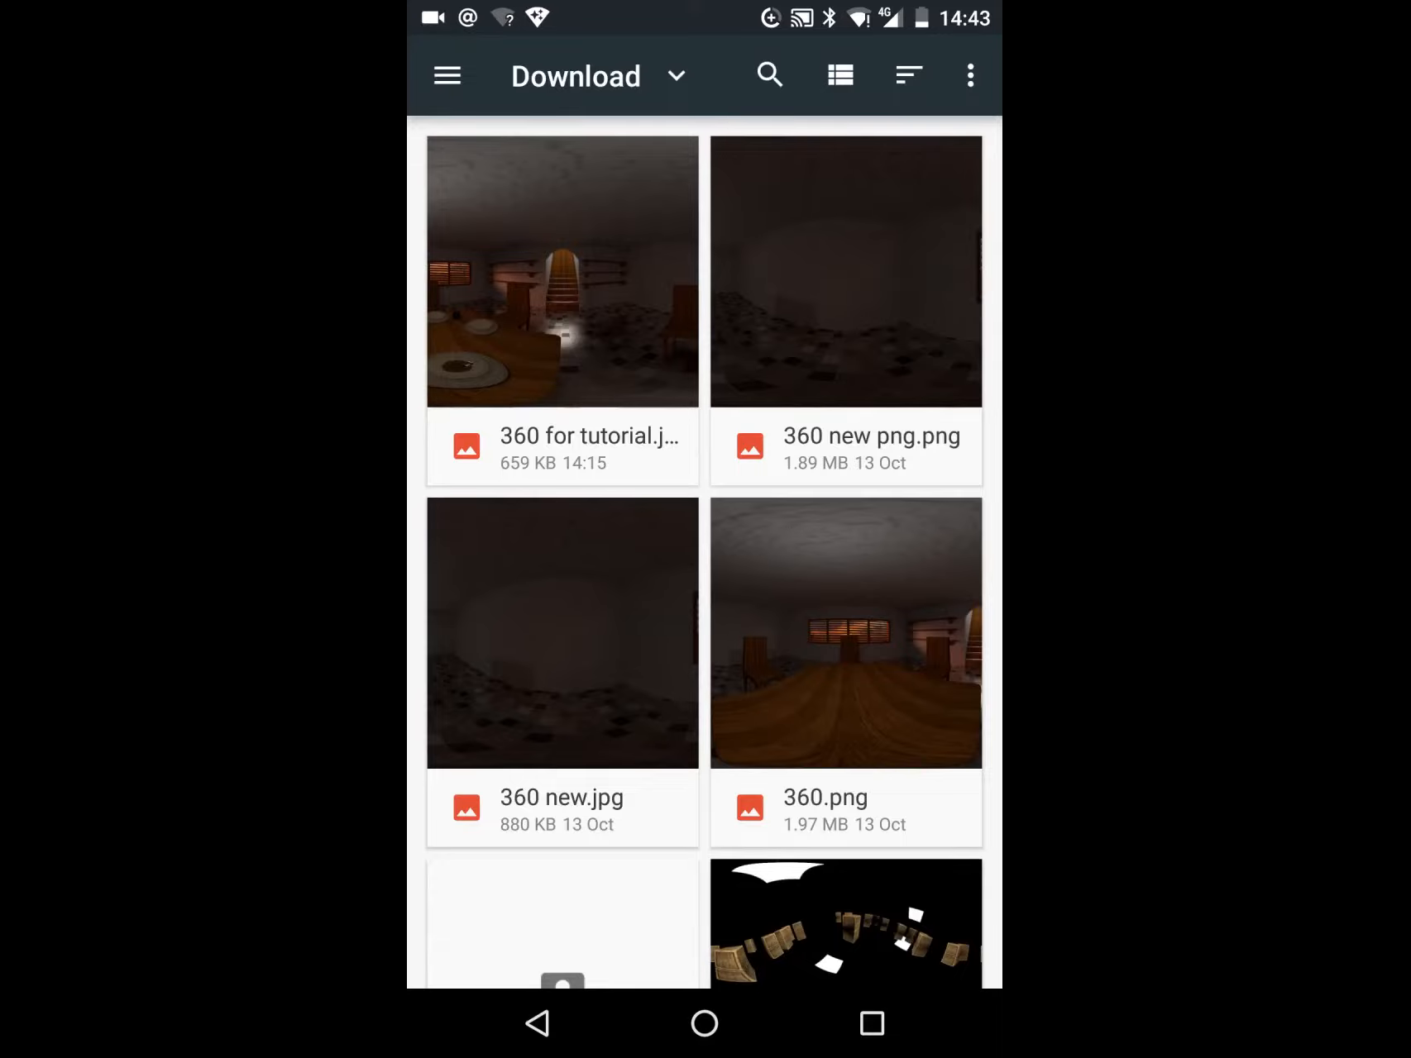
Preview the "360 for tutorial" image in the Download folder, and share it to Add tag to tag it as a photosphere.
{"action": "left_click", "coordinate": [563, 273]}
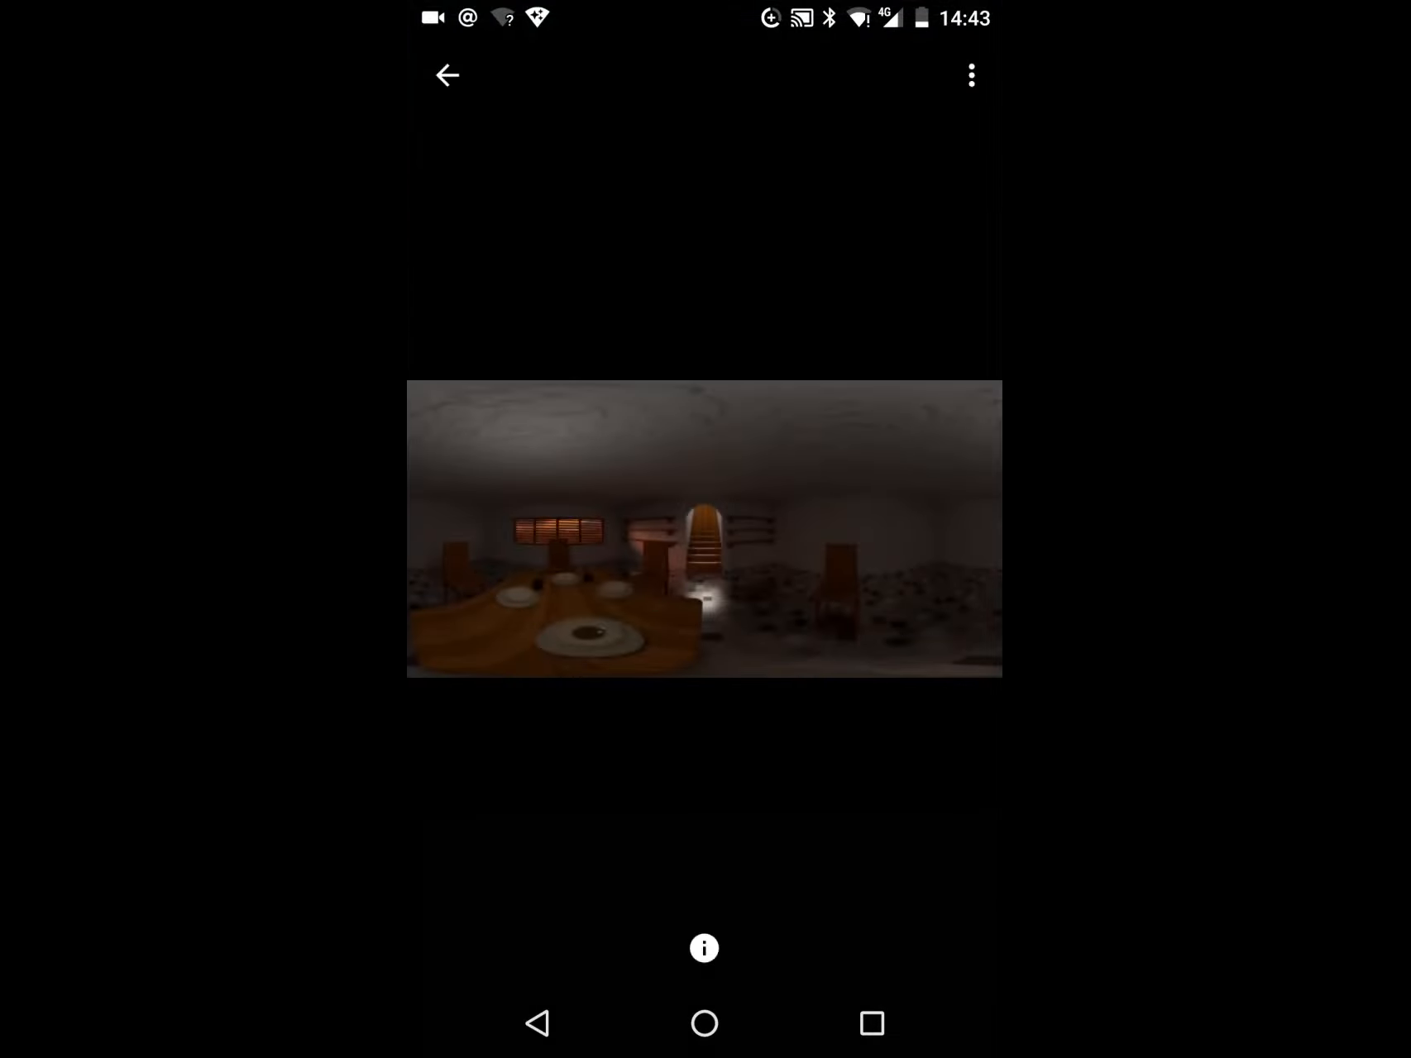
{"action": "left_click", "coordinate": [447, 75]}
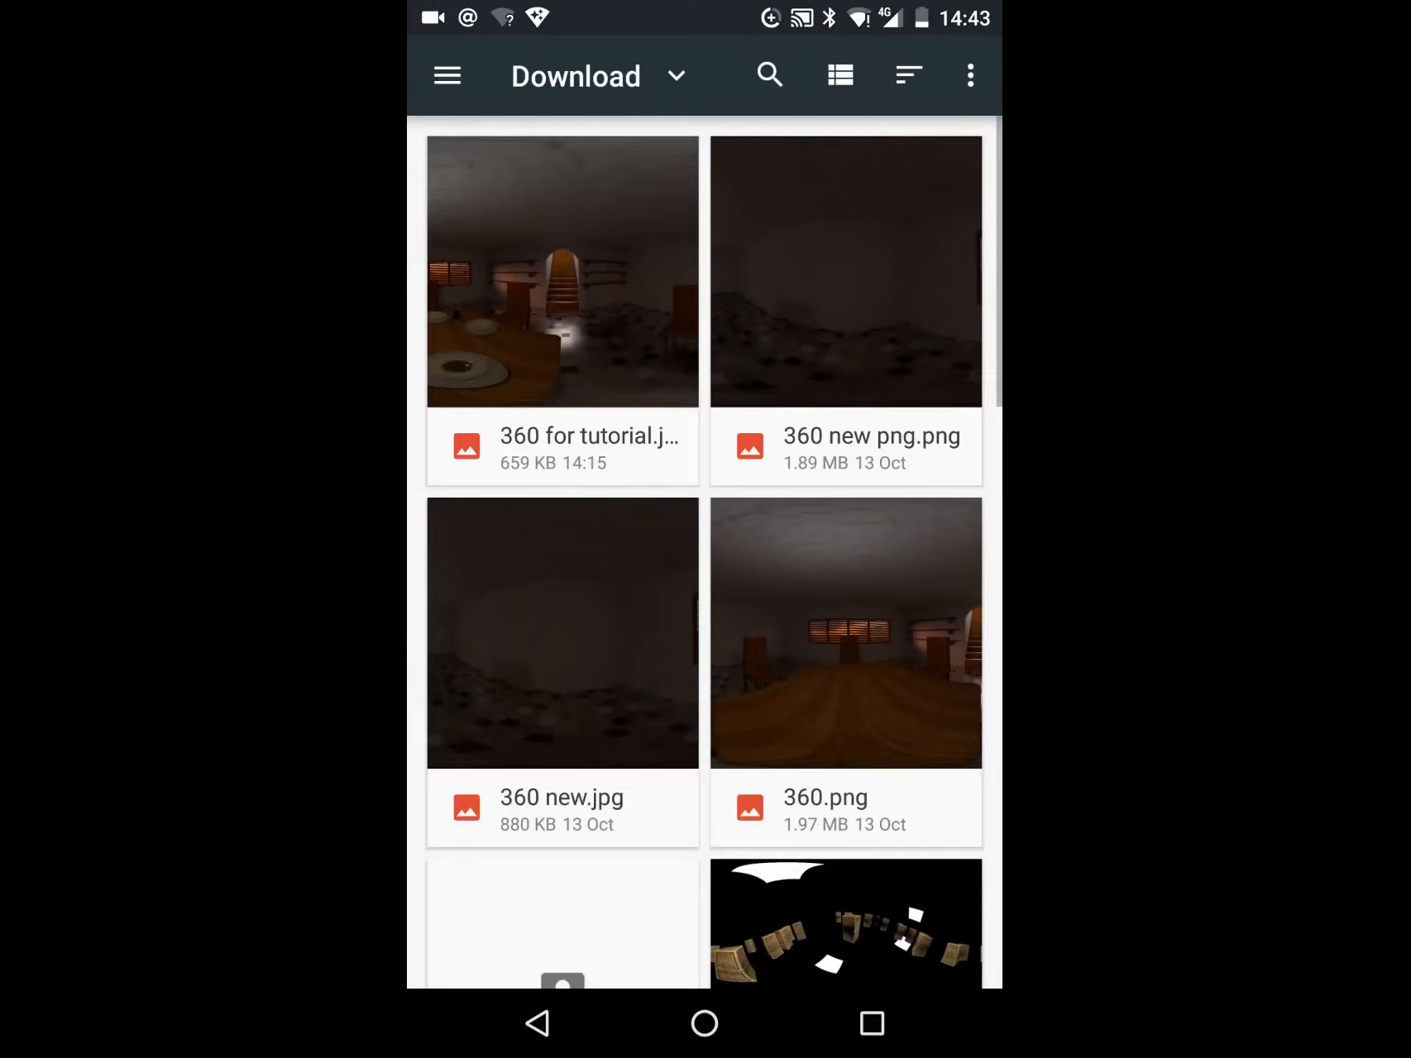
{"action": "left_click", "coordinate": [466, 447]}
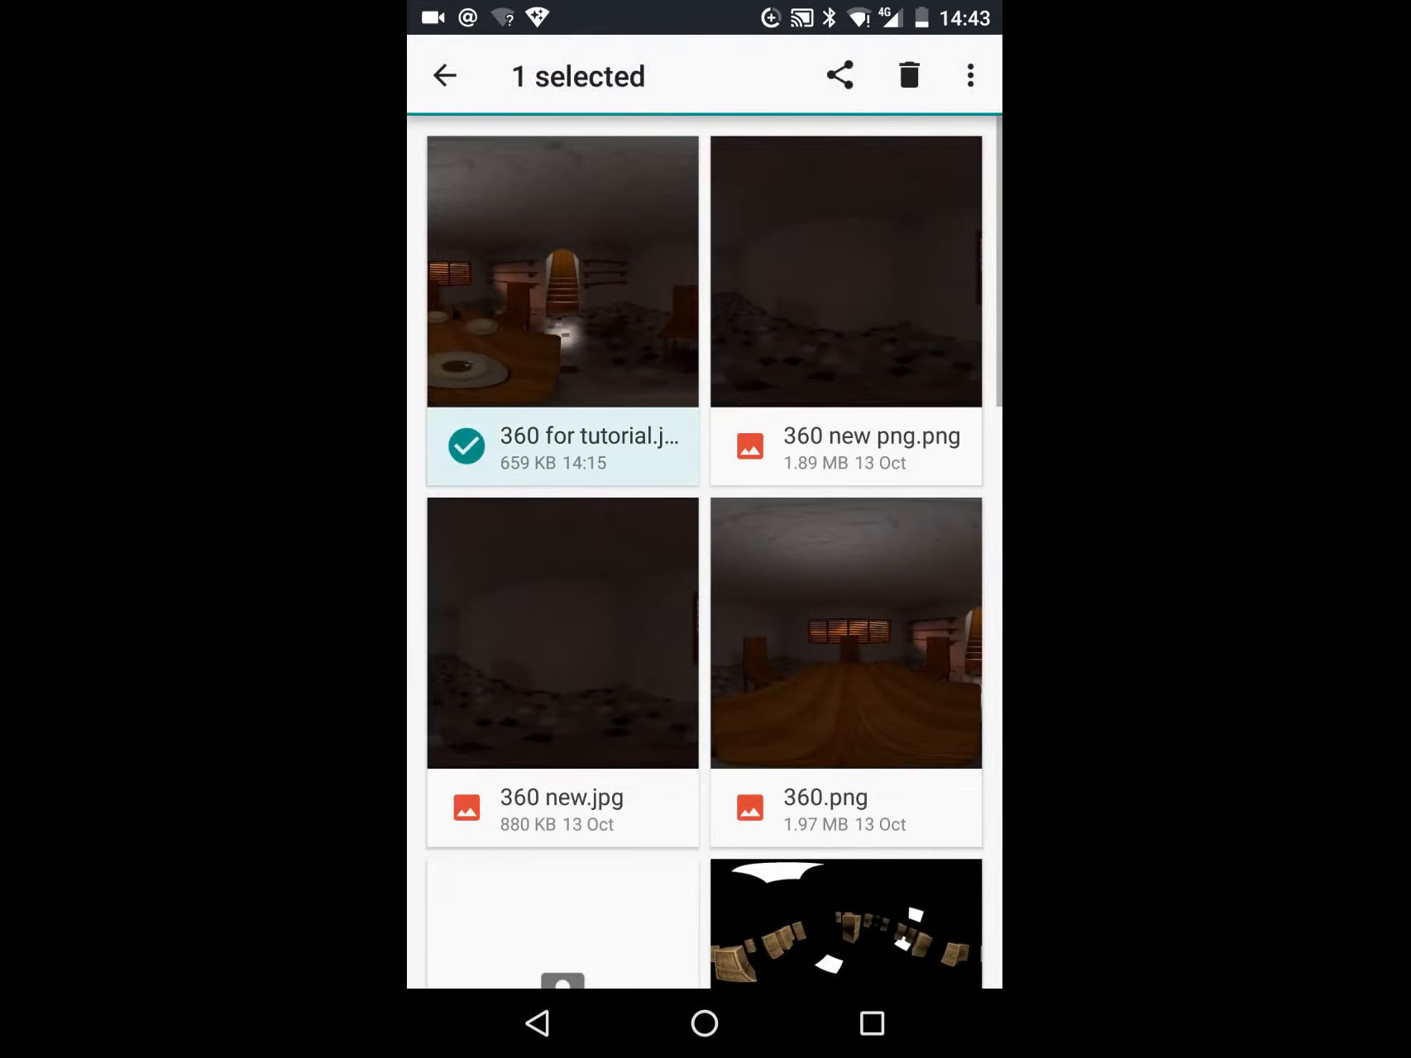
{"action": "left_click", "coordinate": [445, 75]}
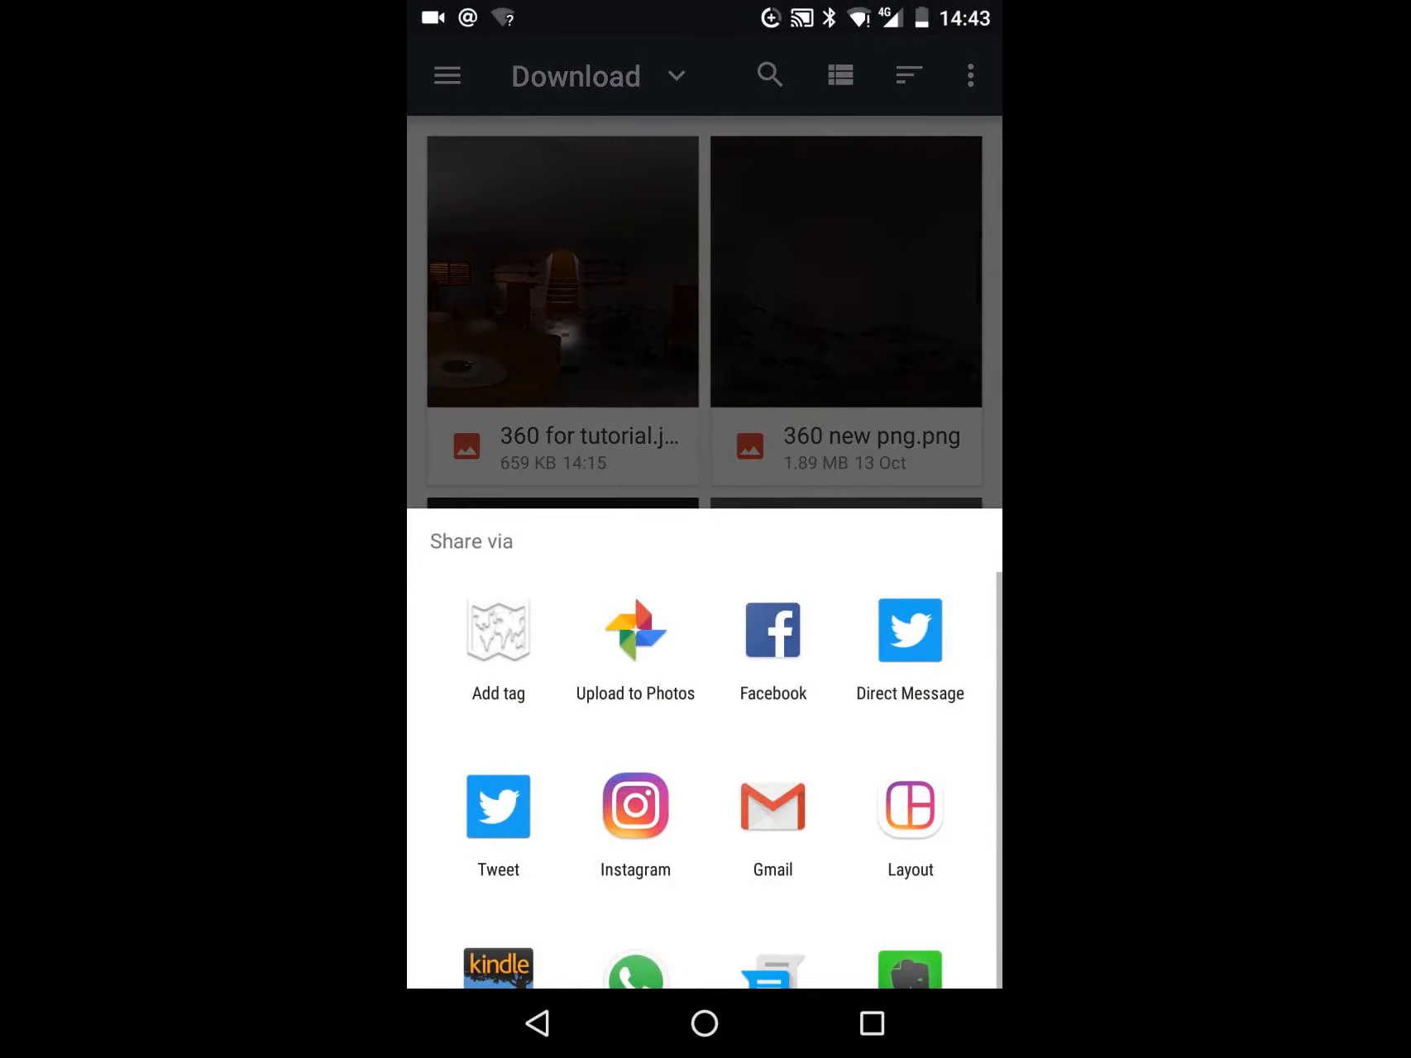
{"action": "left_click", "coordinate": [497, 641]}
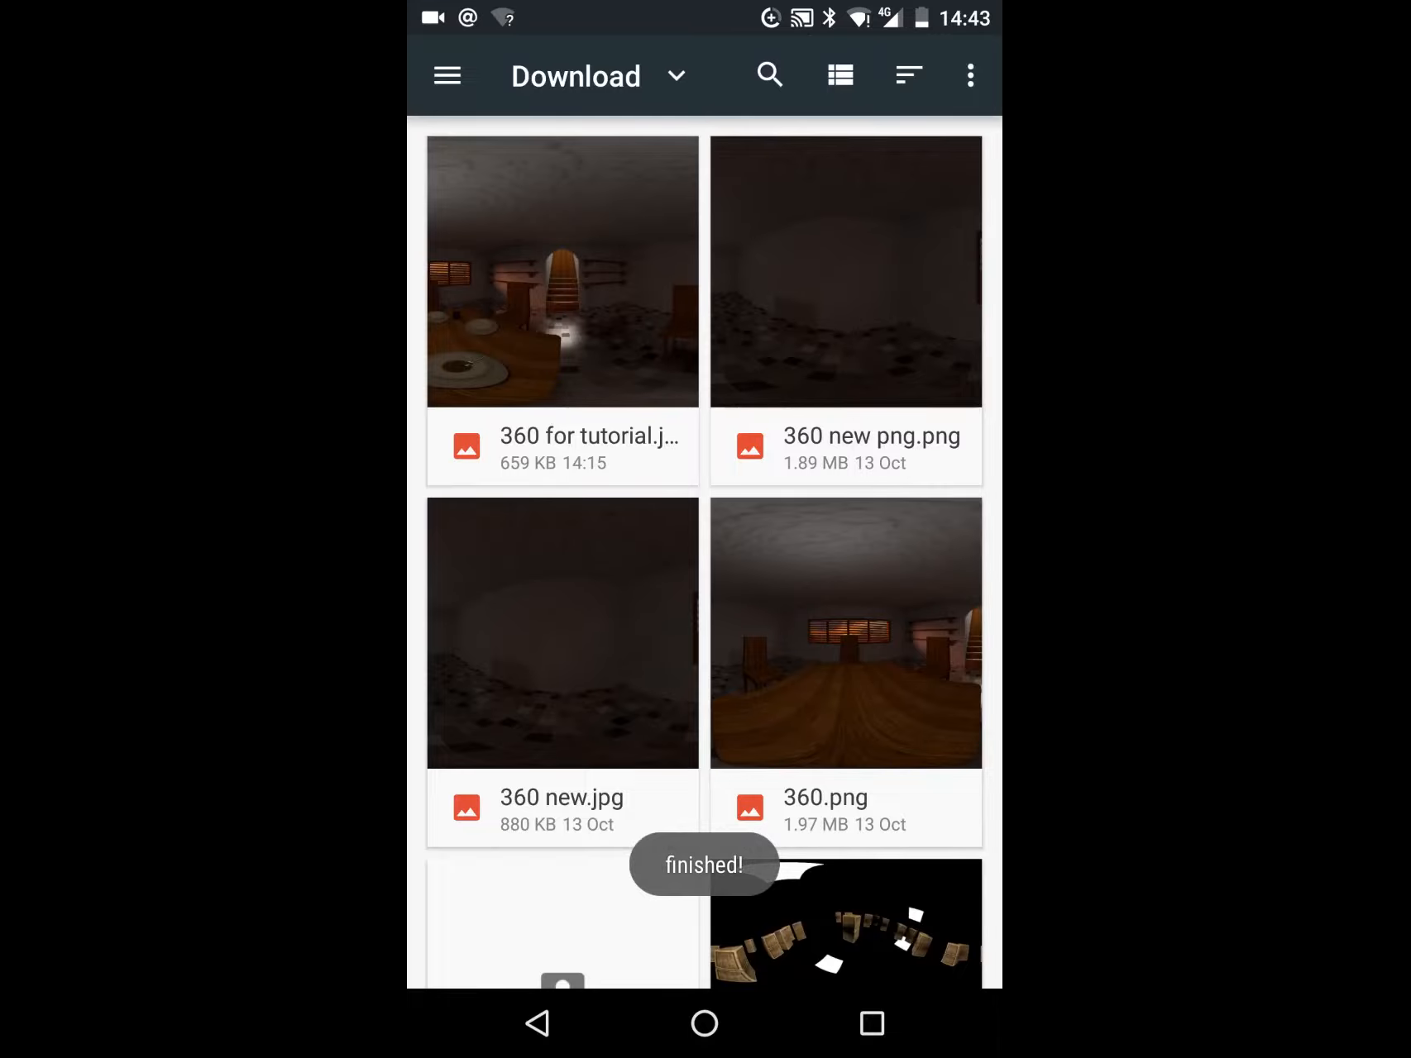
Open the Pictures folder among the phone's images, view the tagged "PANO_360 for t…" copy full screen and look through the folder.
{"action": "left_click", "coordinate": [447, 75]}
{"action": "left_click", "coordinate": [521, 163]}
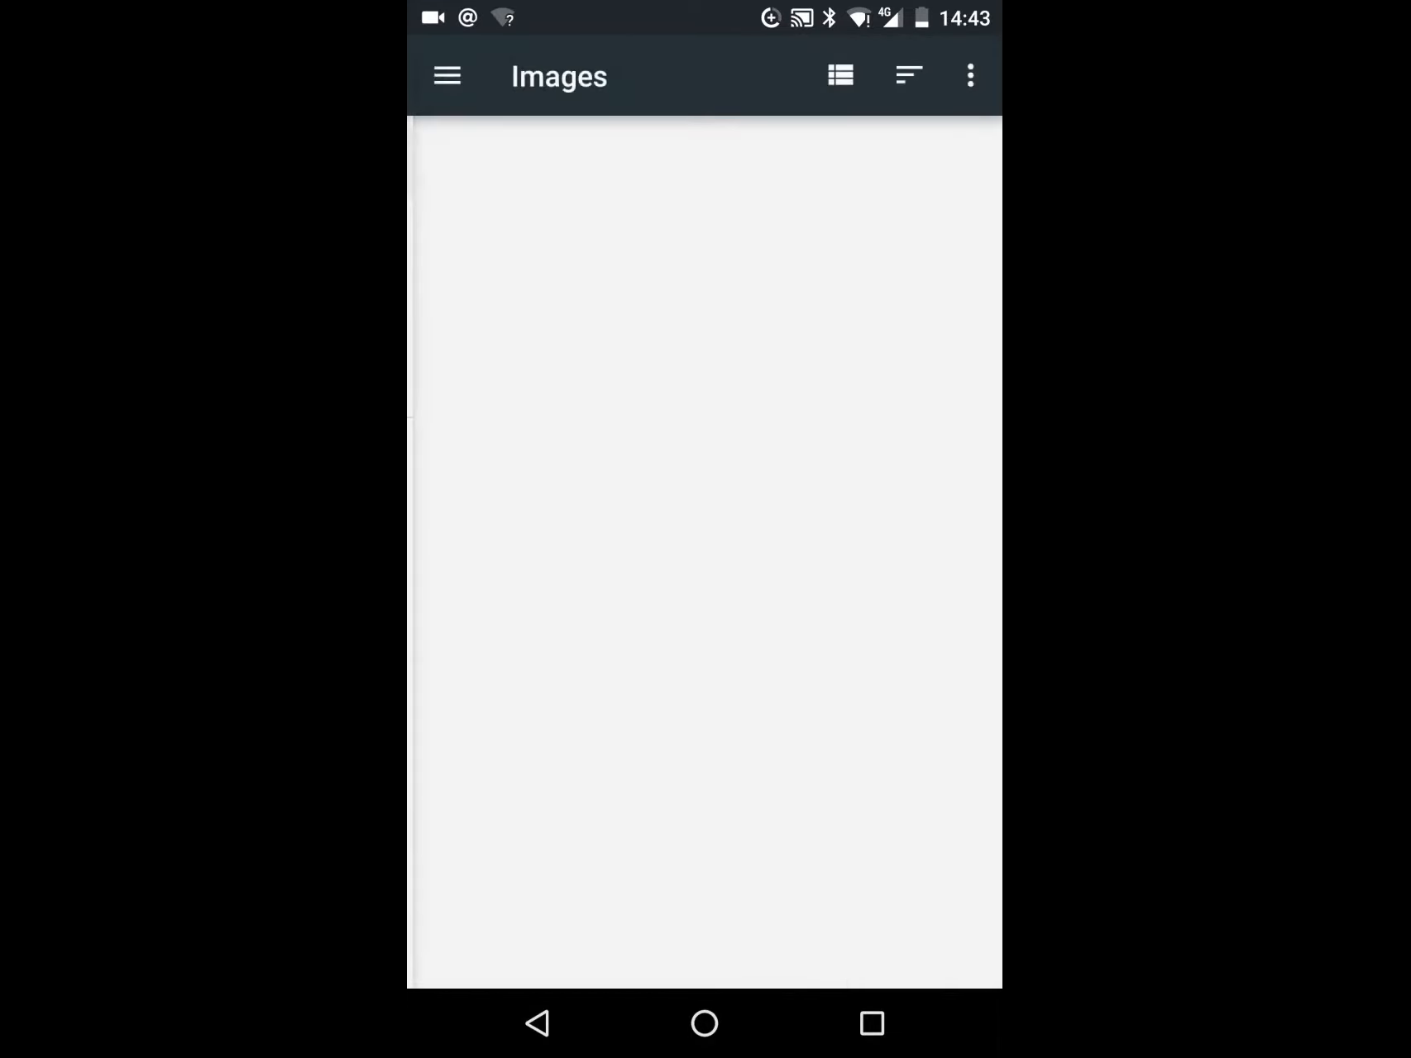
{"action": "left_click", "coordinate": [533, 172]}
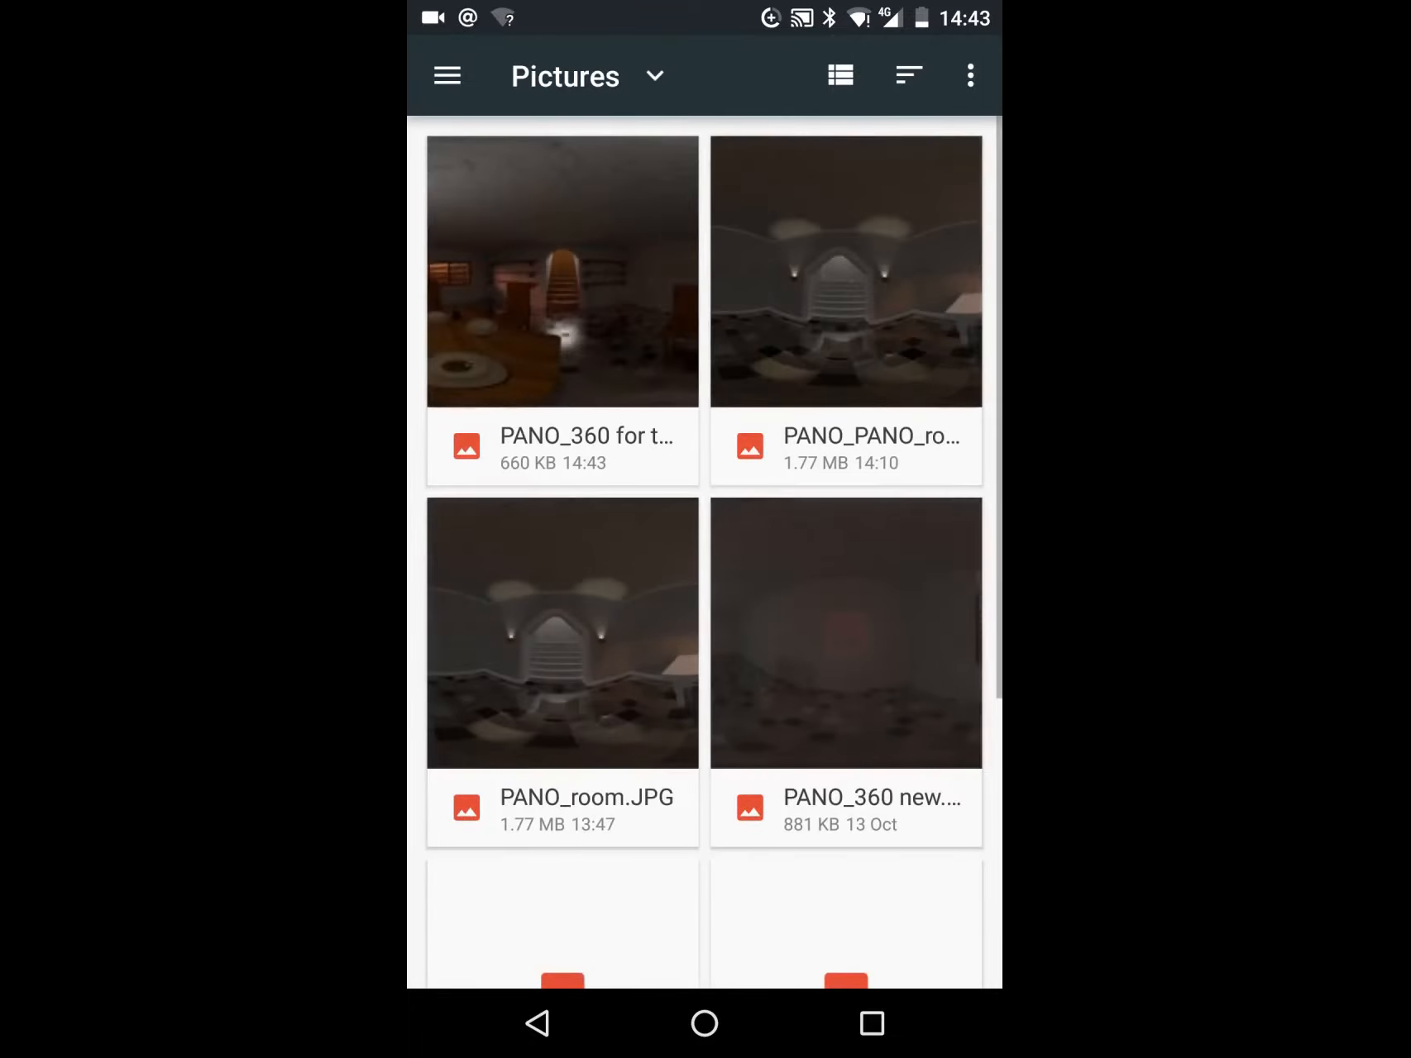
{"action": "left_click", "coordinate": [562, 281]}
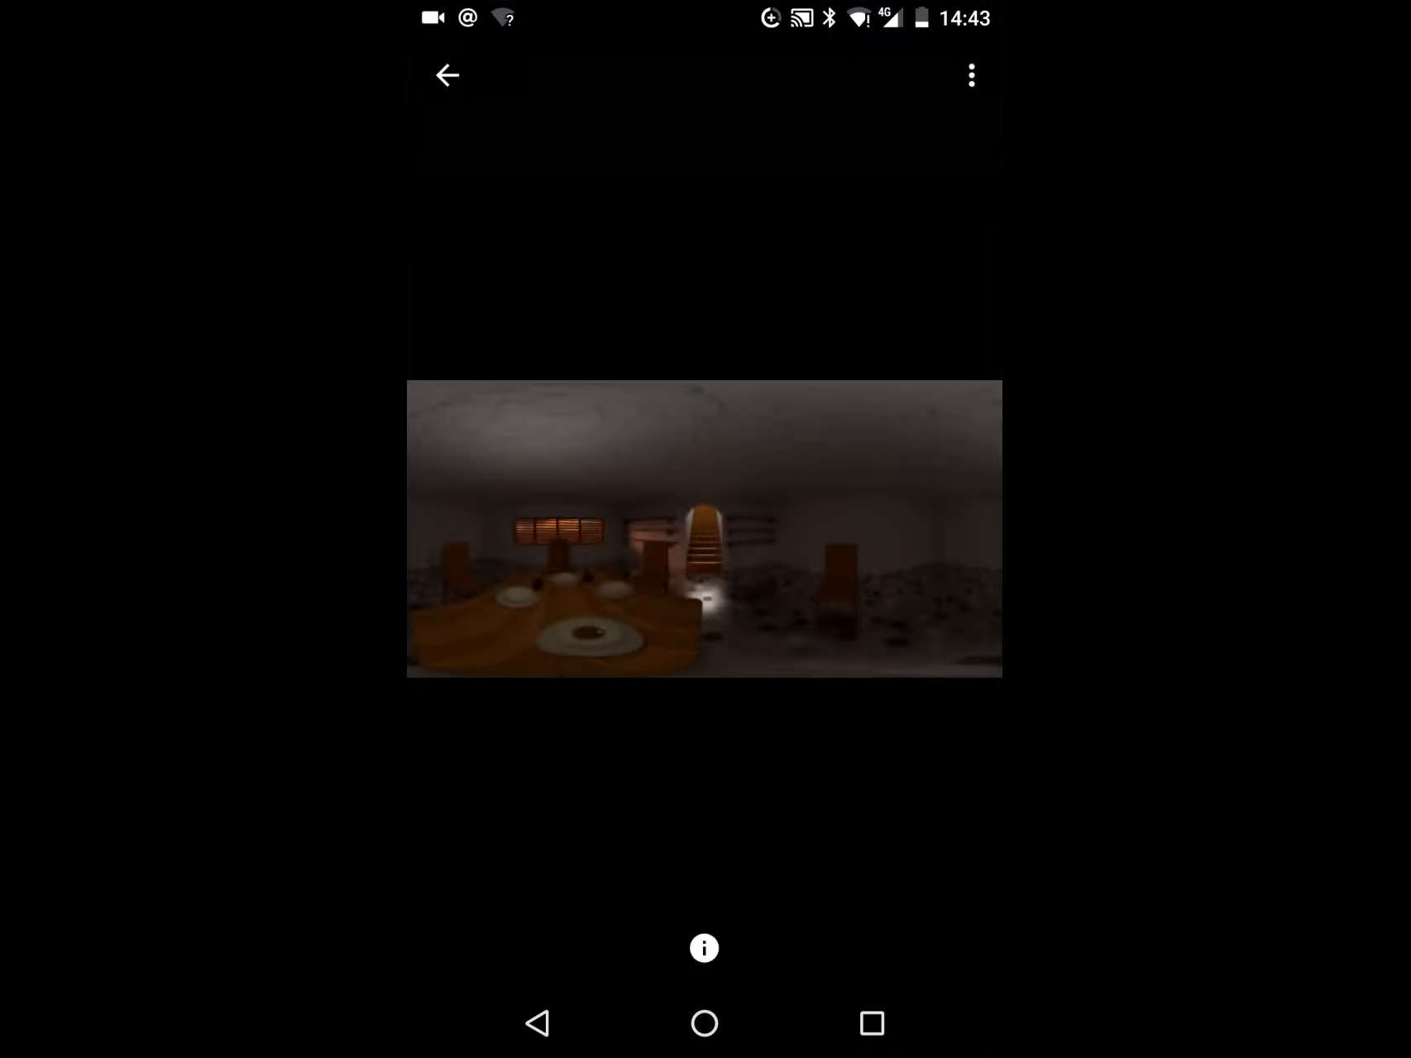
{"action": "left_click", "coordinate": [448, 75]}
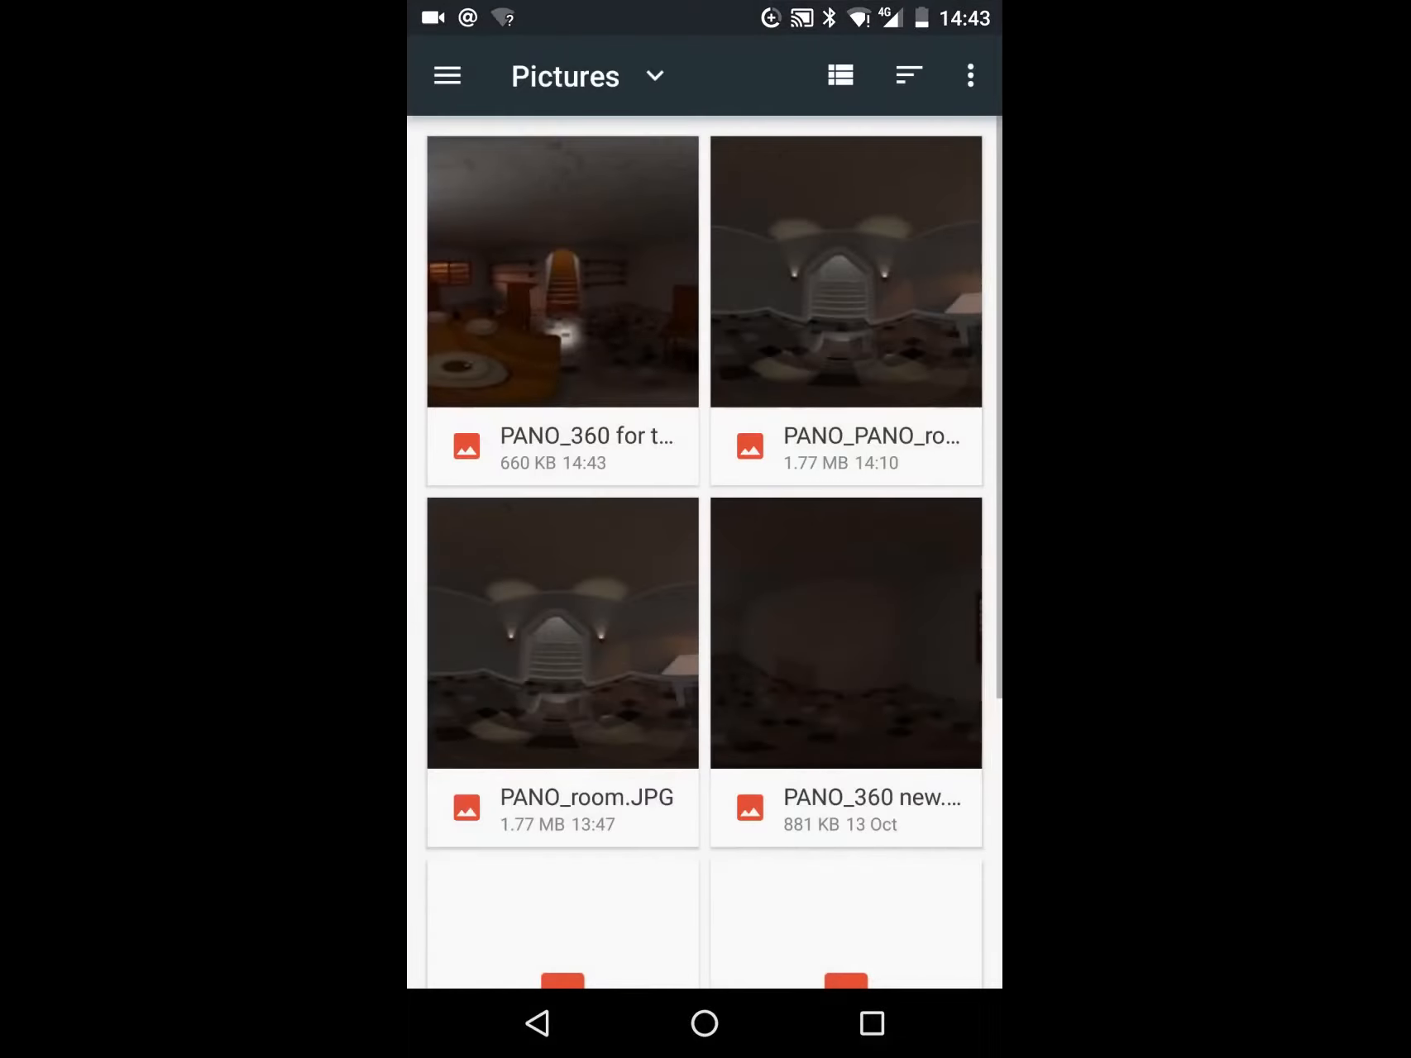
{"action": "scroll", "coordinate": [704, 553], "scroll_direction": "down", "scroll_amount": 1}
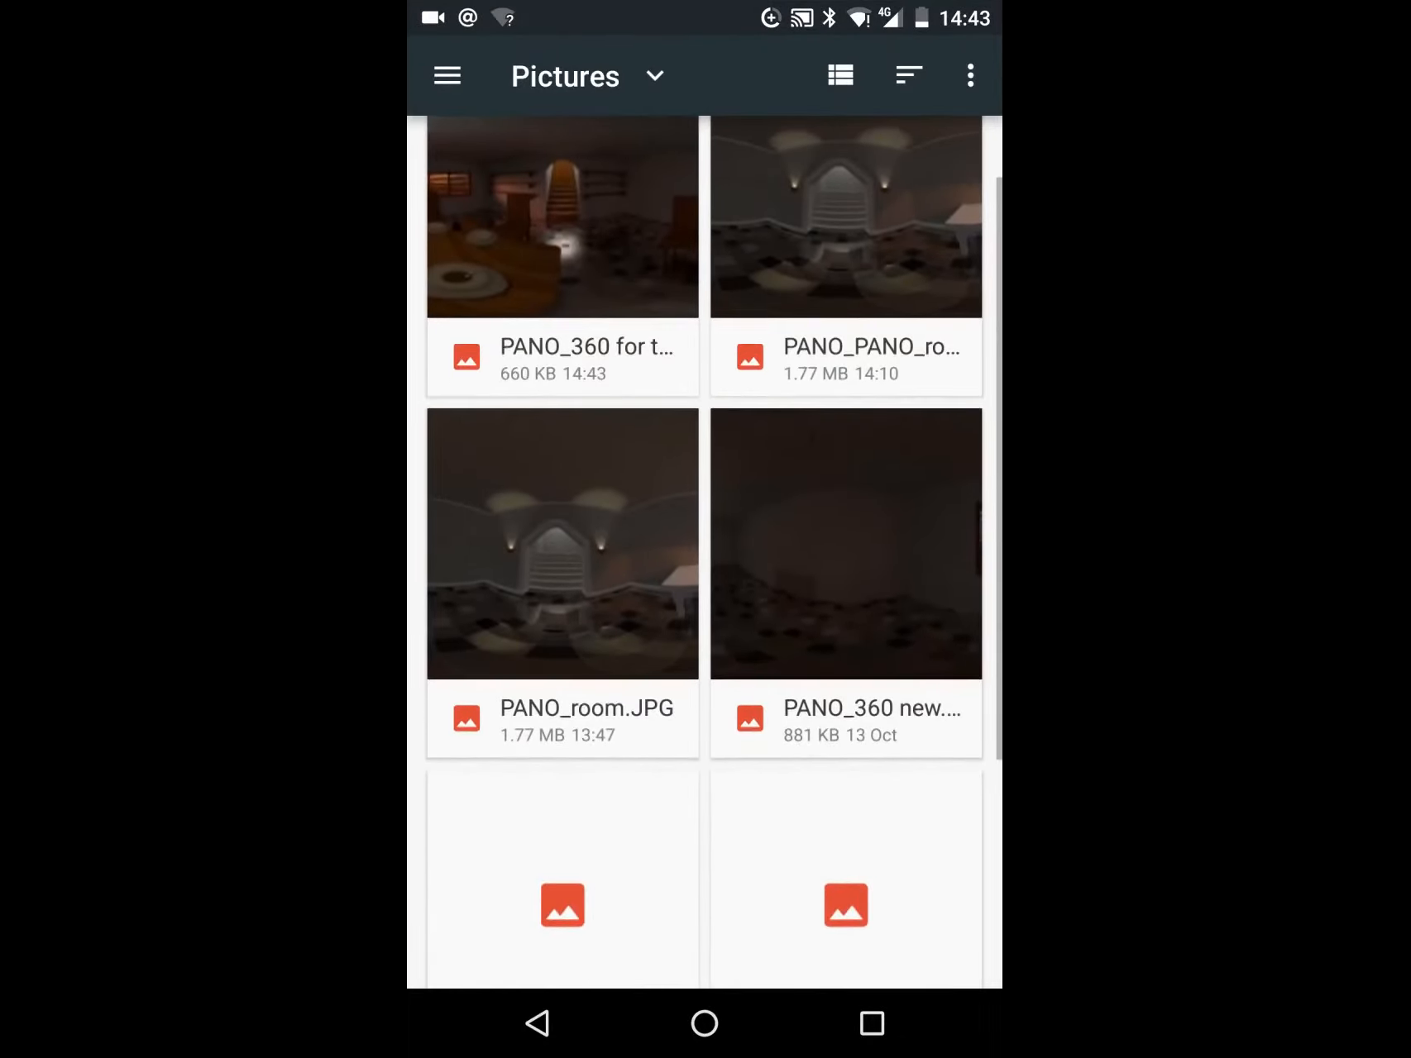
{"action": "scroll", "coordinate": [704, 553], "scroll_direction": "up", "scroll_amount": 1}
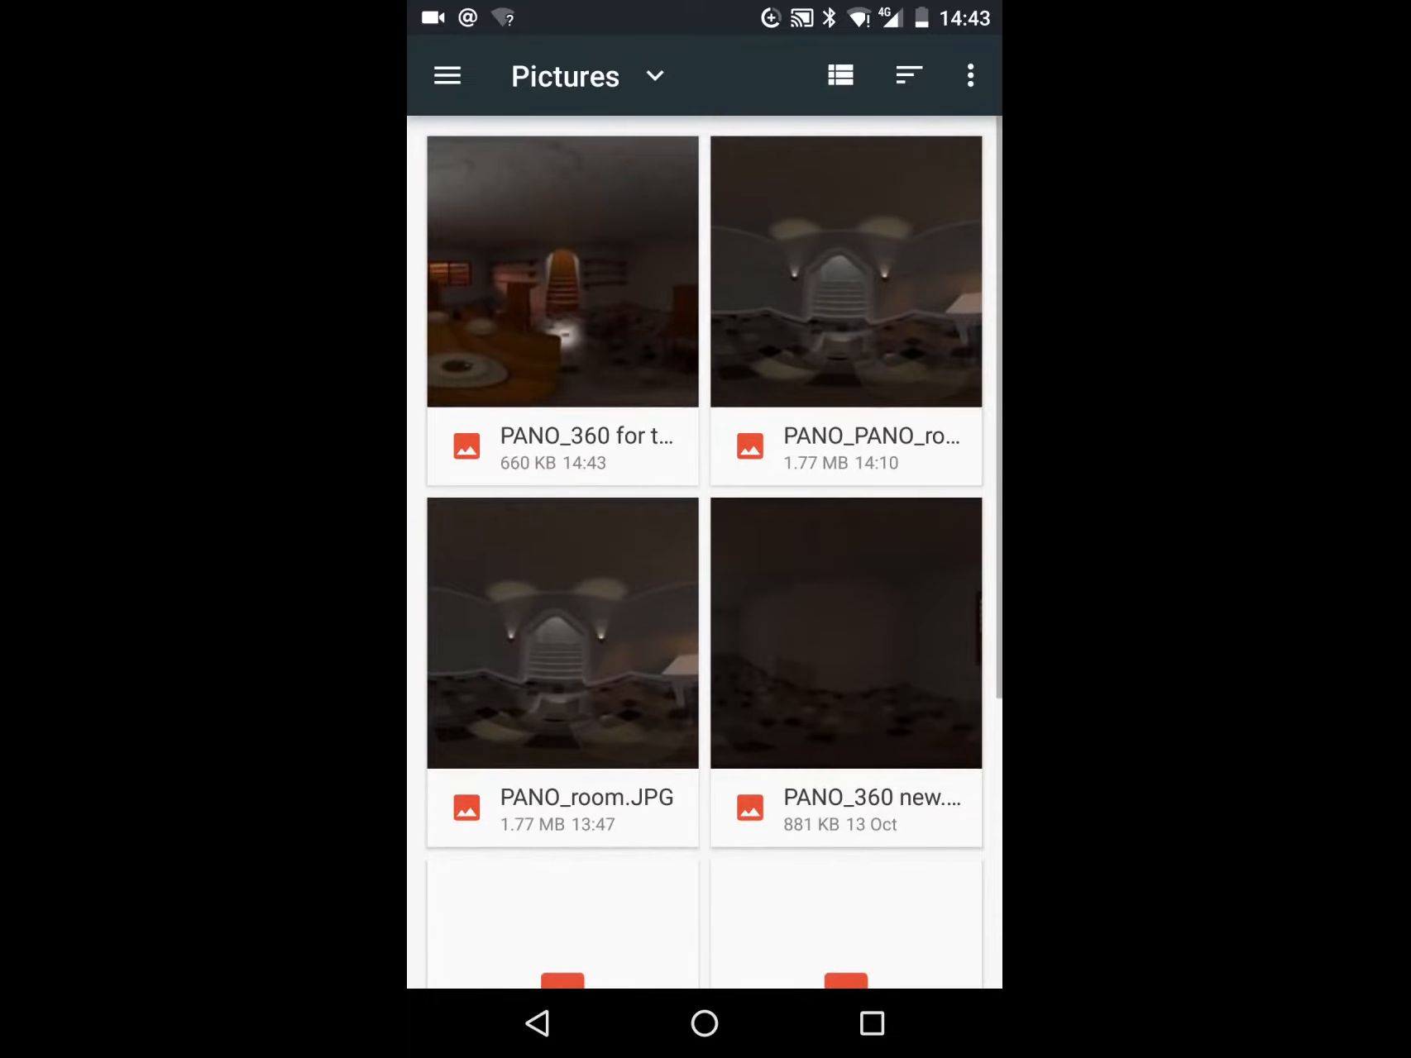
{"action": "scroll", "coordinate": [705, 552], "scroll_direction": "down", "scroll_amount": 4}
{"action": "scroll", "coordinate": [705, 553], "scroll_direction": "up", "scroll_amount": 4}
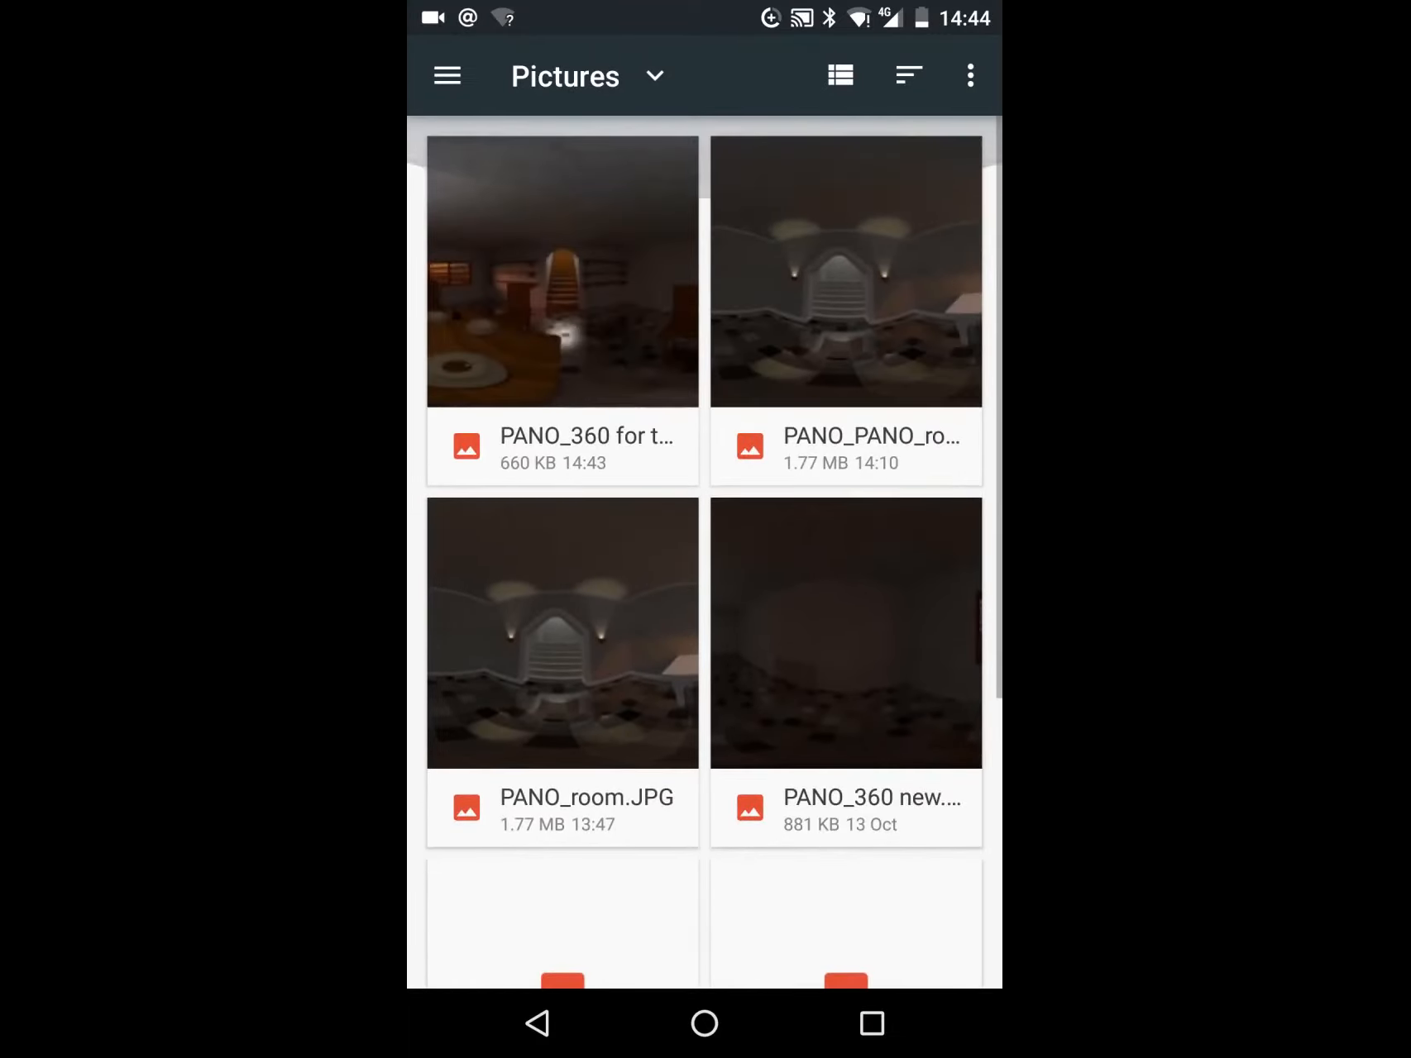
Leave the file browser and launch the Photos app from the phone's app list.
{"action": "left_click", "coordinate": [704, 1024]}
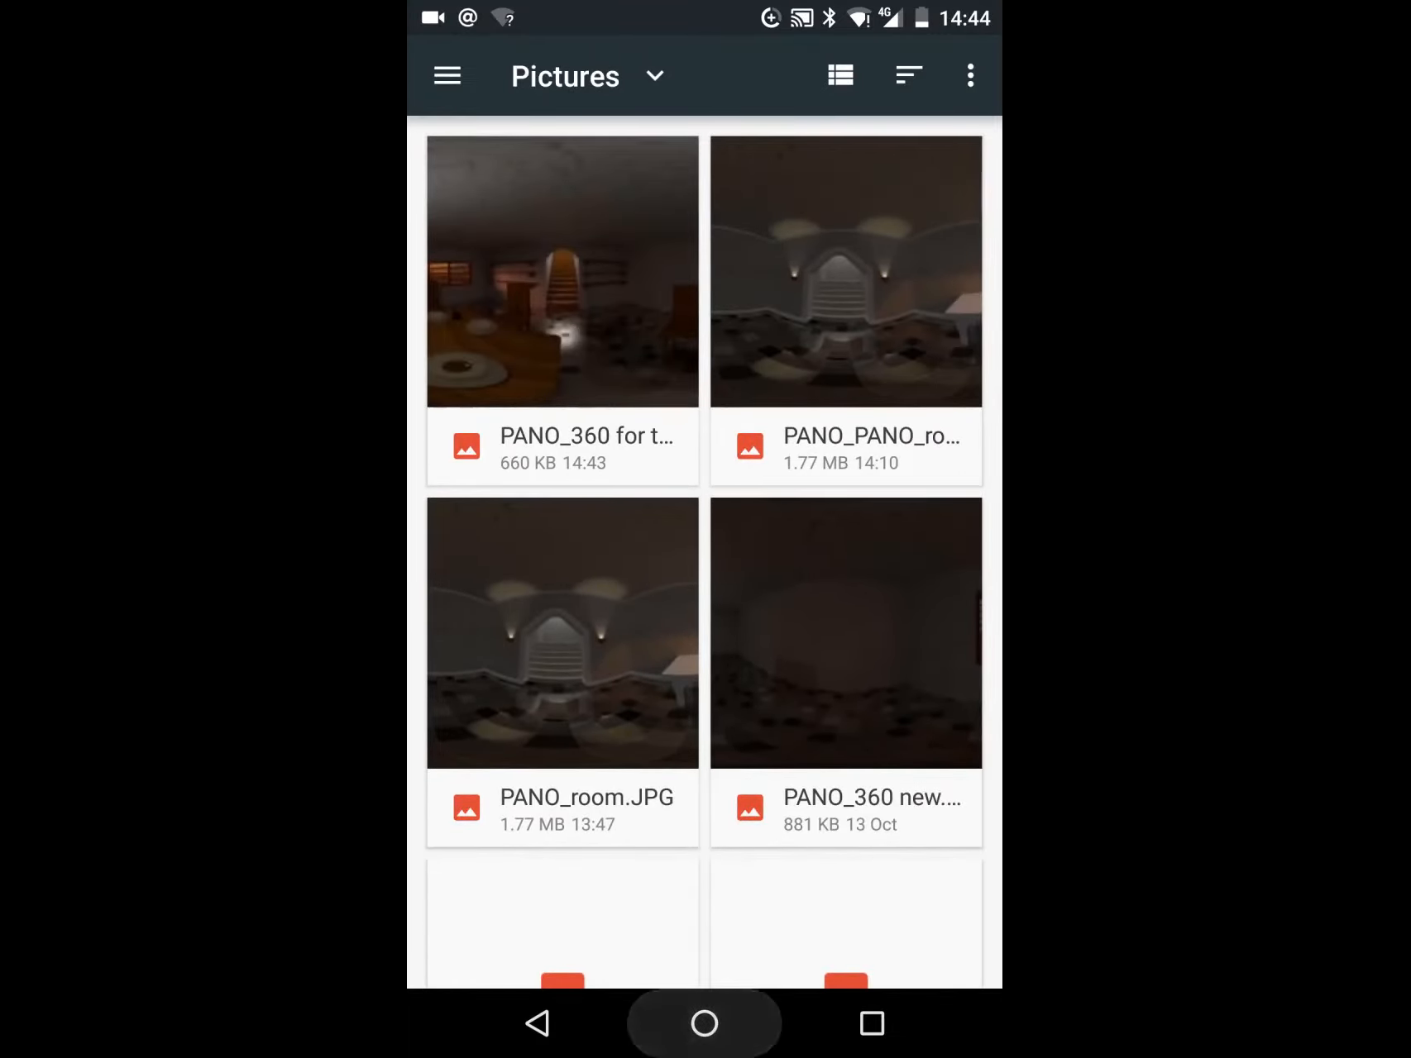
{"action": "left_click", "coordinate": [705, 933]}
{"action": "scroll", "coordinate": [705, 512], "scroll_direction": "down", "scroll_amount": 10}
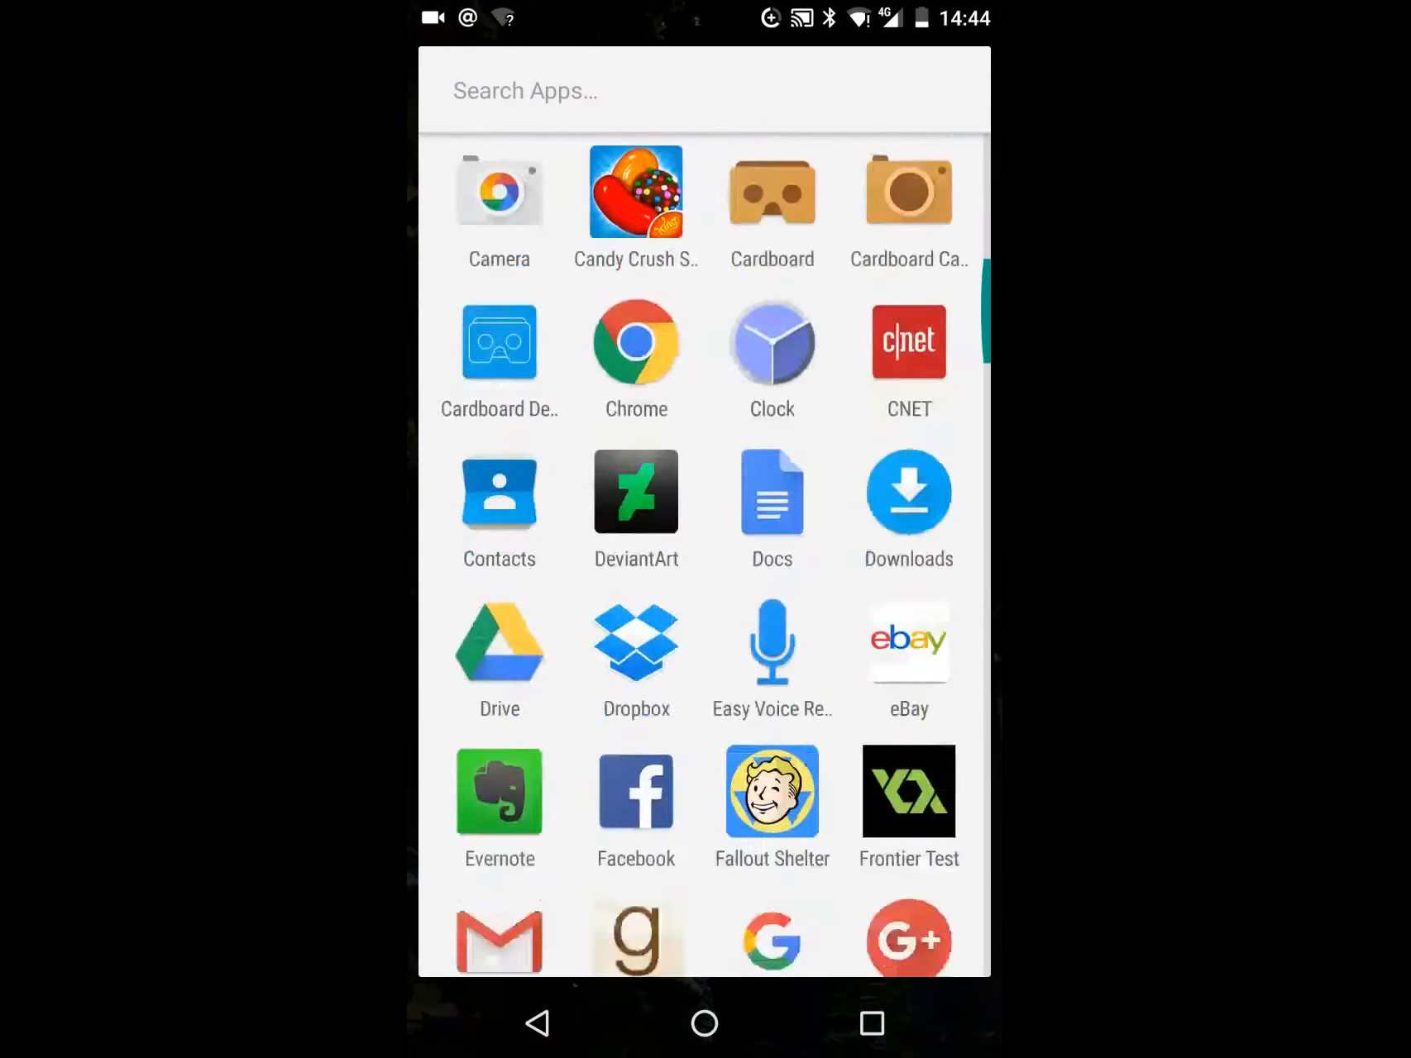
{"action": "scroll", "coordinate": [705, 513], "scroll_direction": "down", "scroll_amount": 6}
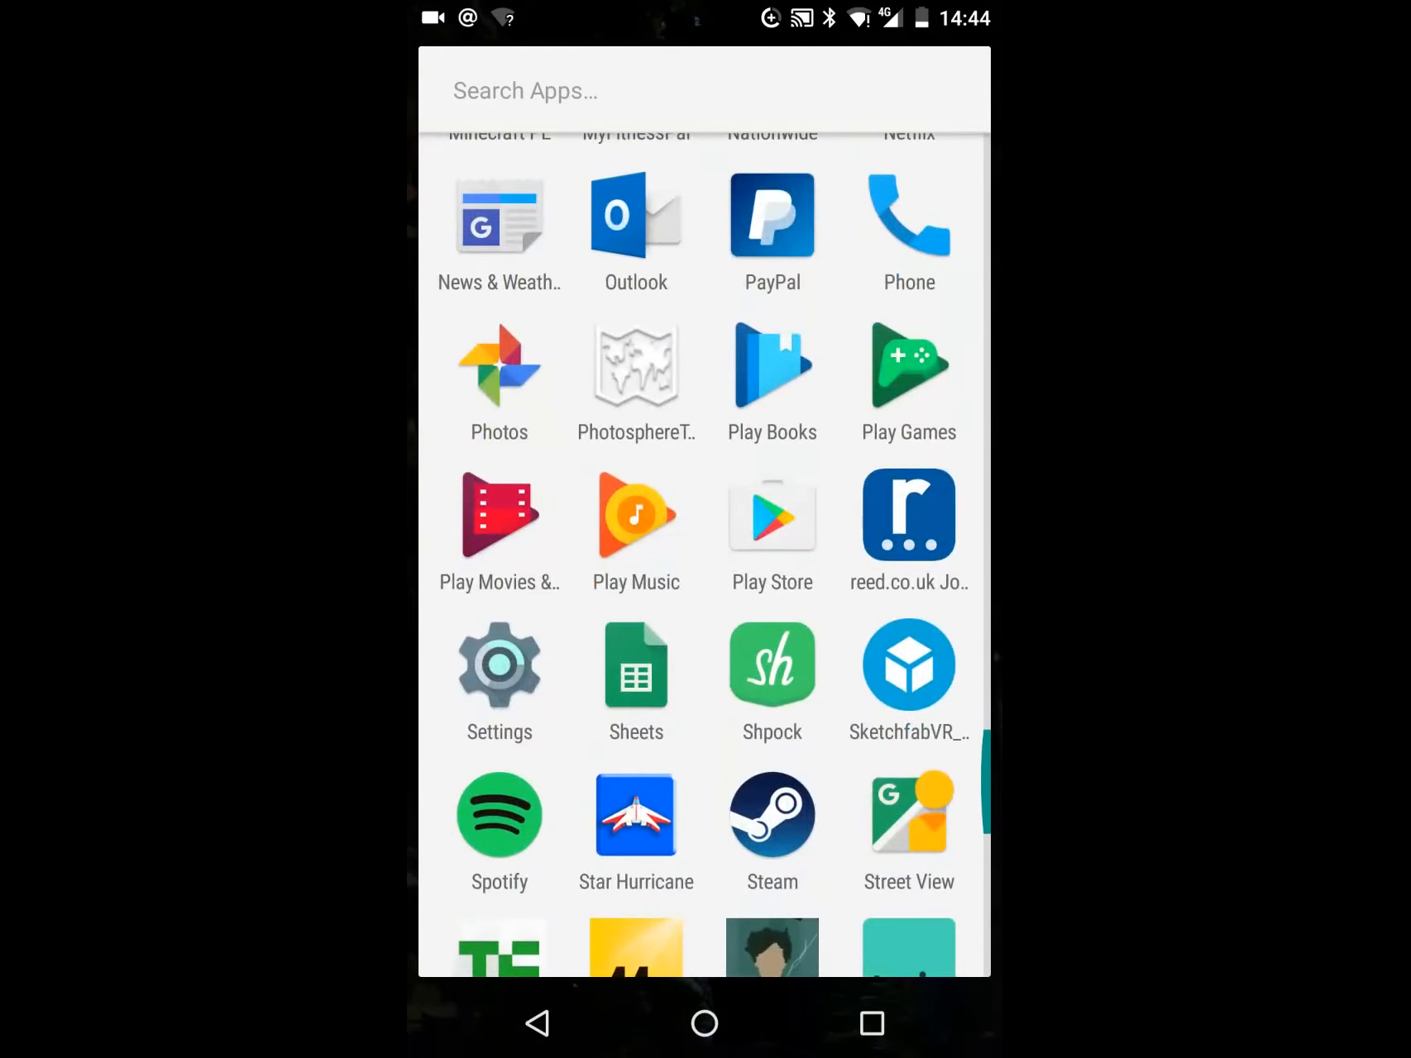
{"action": "scroll", "coordinate": [704, 513], "scroll_direction": "down", "scroll_amount": 6}
{"action": "scroll", "coordinate": [704, 512], "scroll_direction": "up", "scroll_amount": 5}
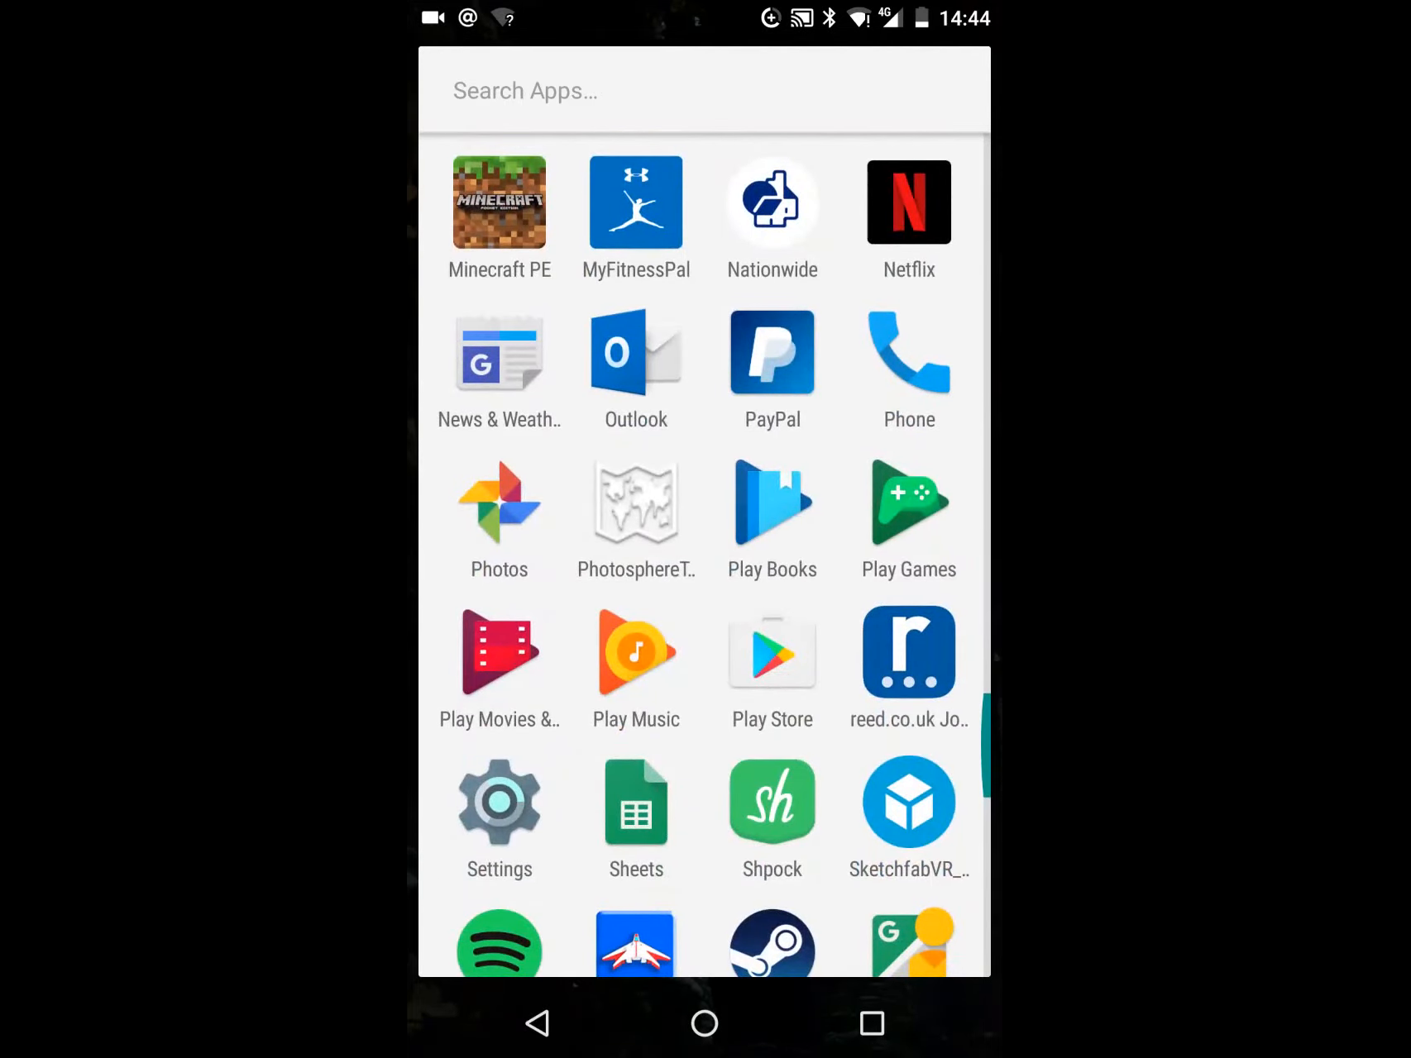
{"action": "left_click", "coordinate": [500, 503]}
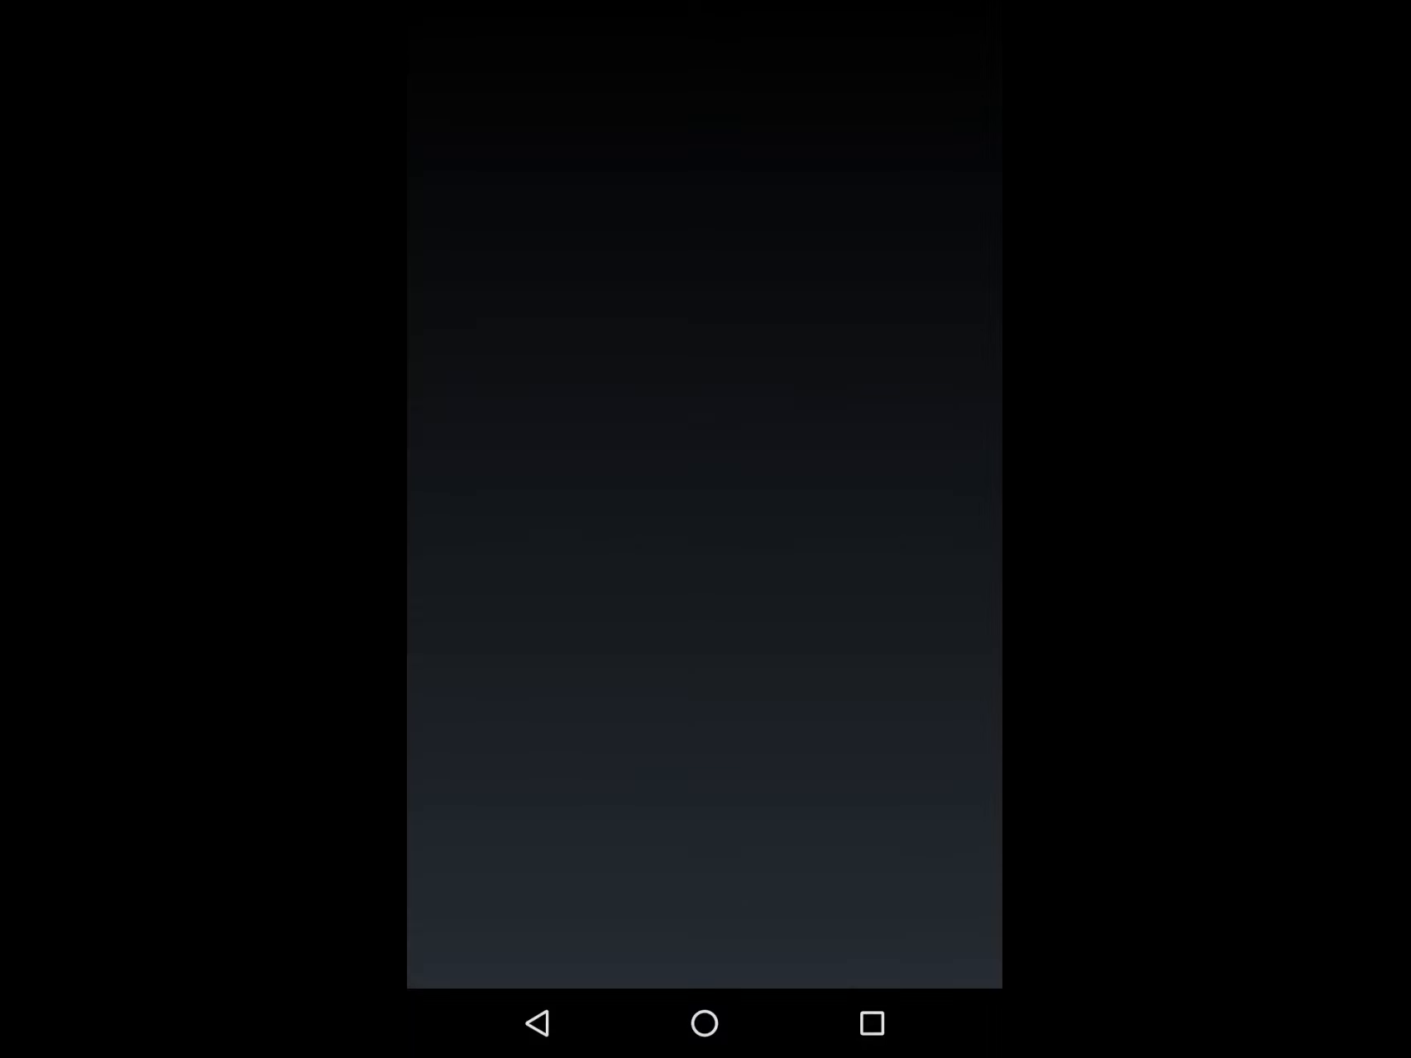